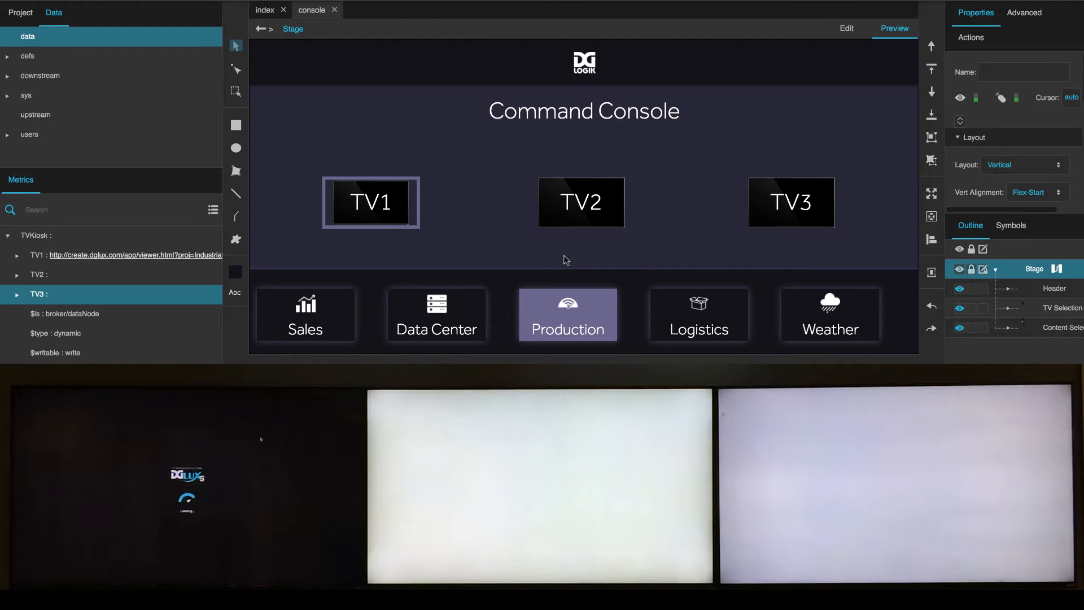
- Assign Data Center to TV2, Sales to TV3 and Logistics to TV1 in the previewed command console
{"action": "left_click", "coordinate": [579, 215]}
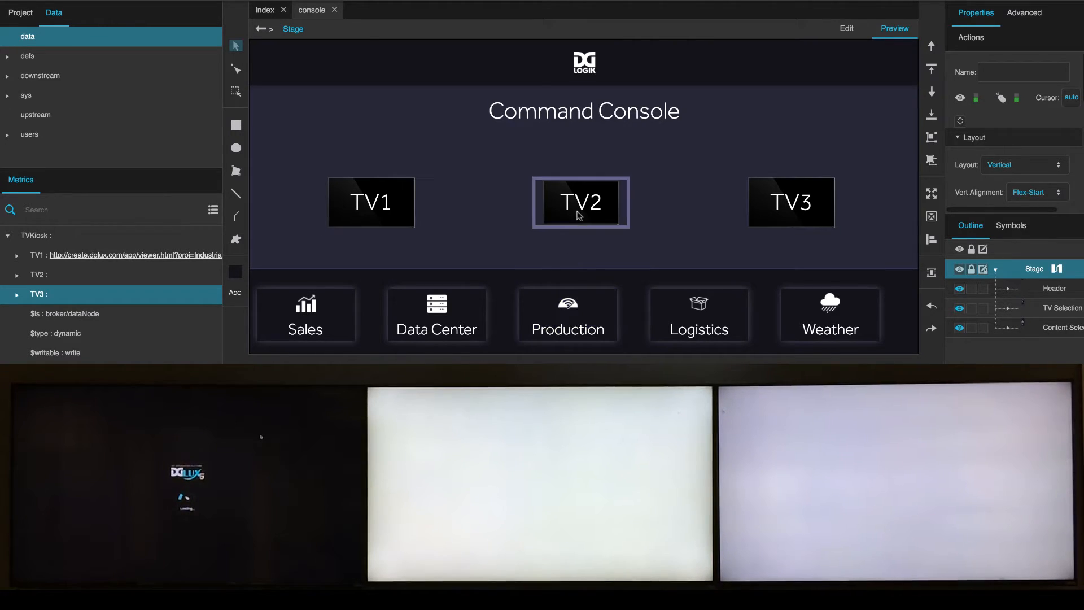
{"action": "left_click", "coordinate": [437, 314]}
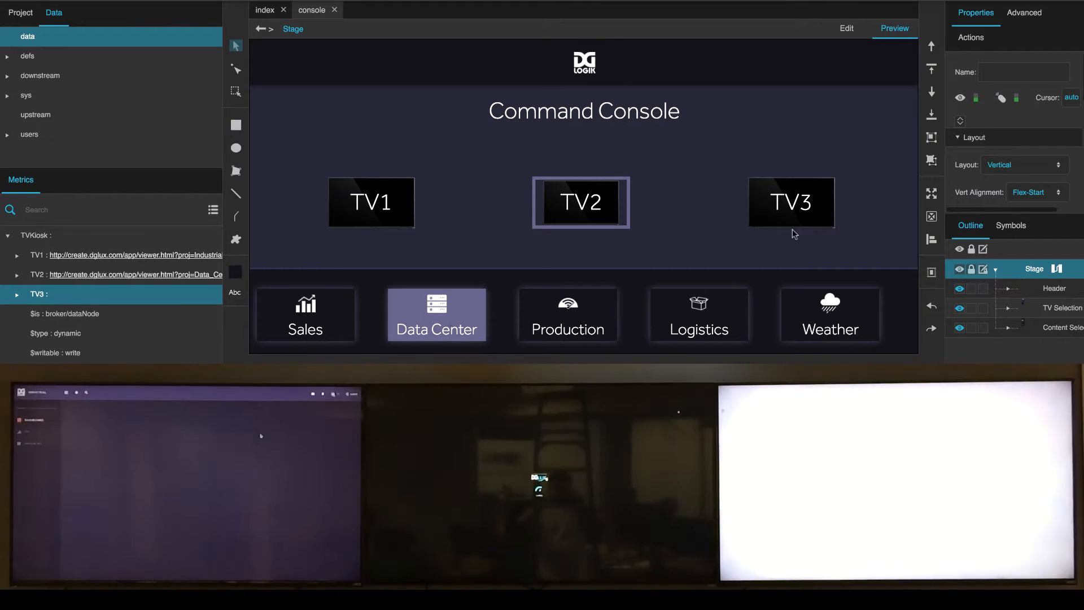
{"action": "left_click", "coordinate": [796, 216]}
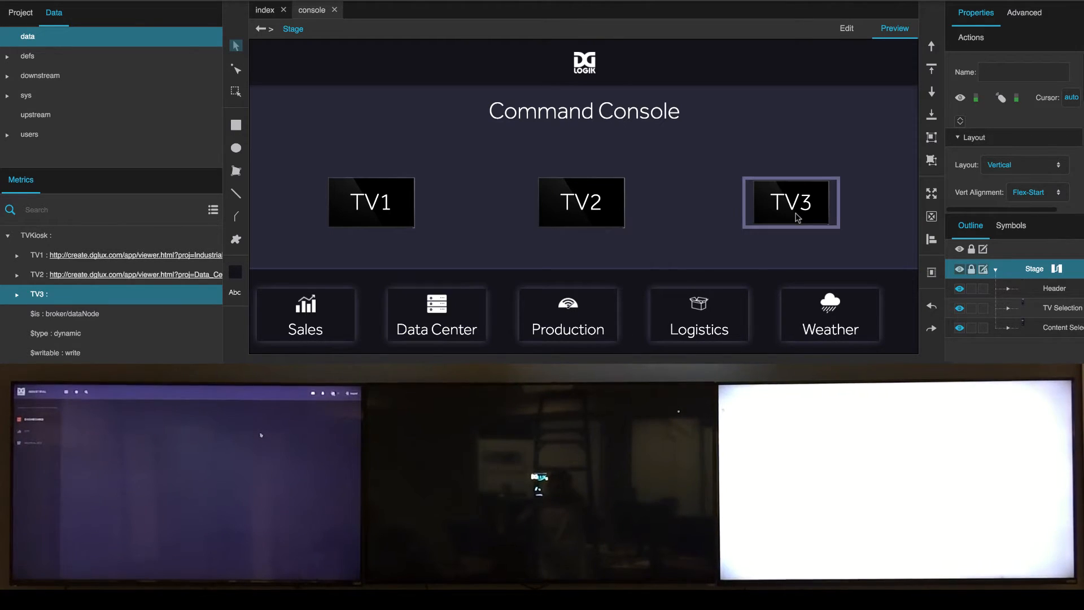
{"action": "left_click", "coordinate": [326, 318]}
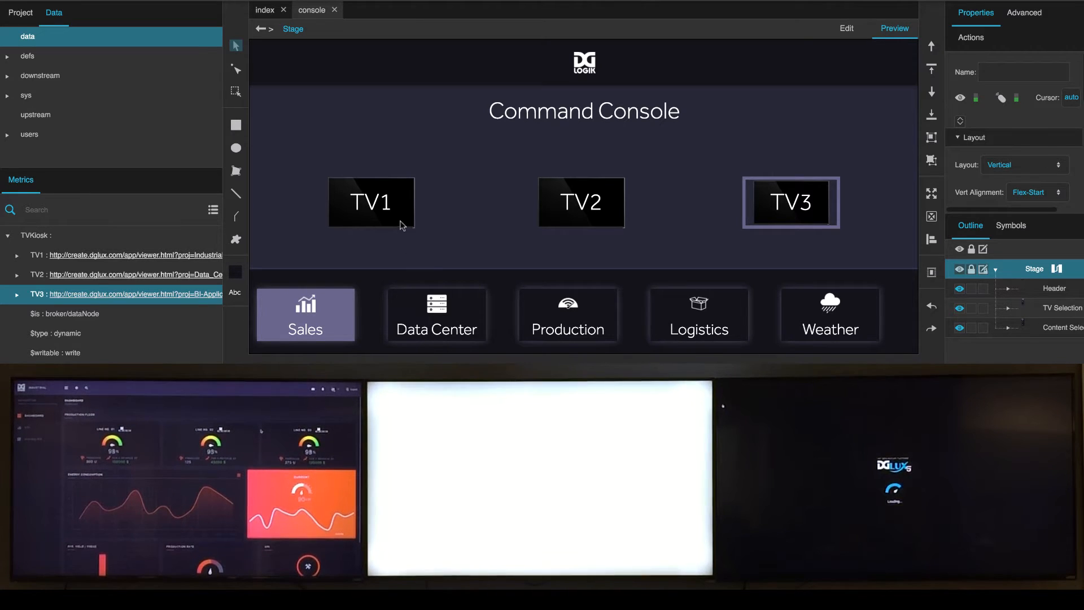
{"action": "left_click", "coordinate": [373, 210]}
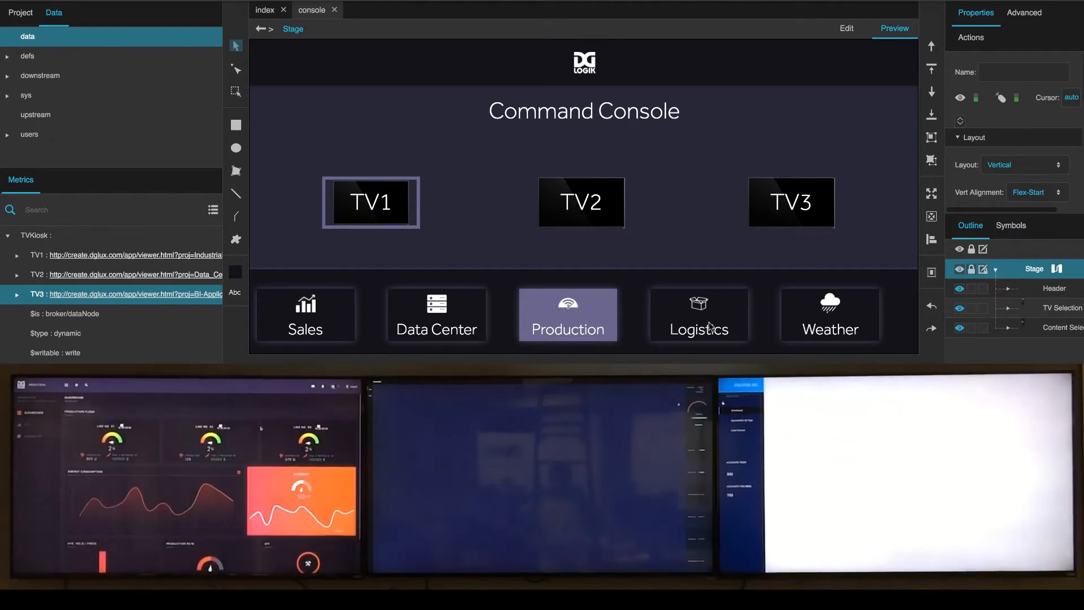
{"action": "left_click", "coordinate": [710, 328]}
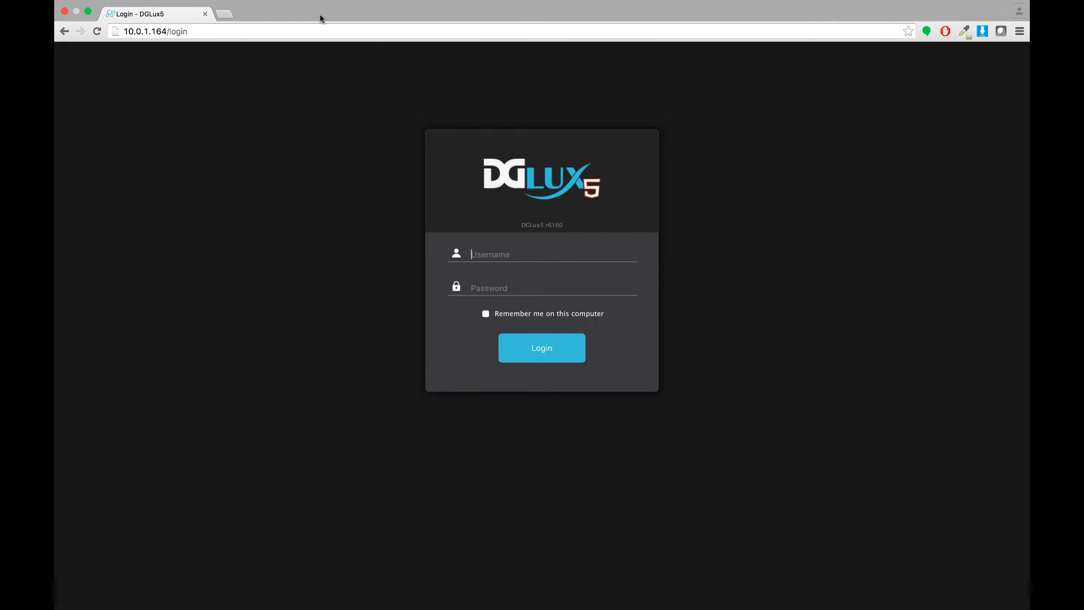
- Log in with the username dgSuper and the account password
{"action": "mouse_move", "coordinate": [316, 4]}
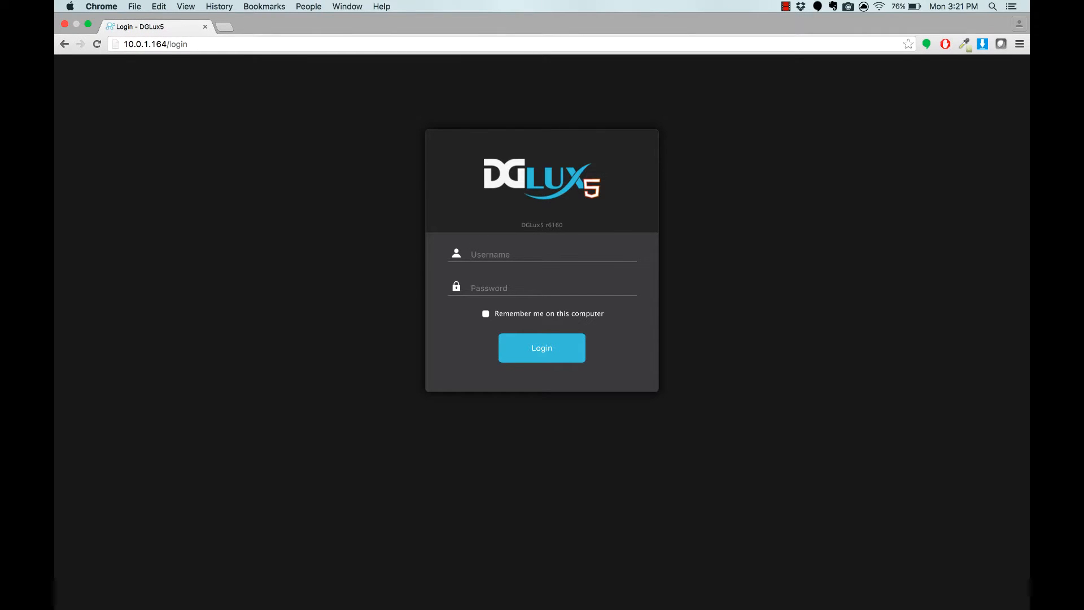
{"action": "type", "text": "dgSuper"}
{"action": "key", "text": "Tab"}
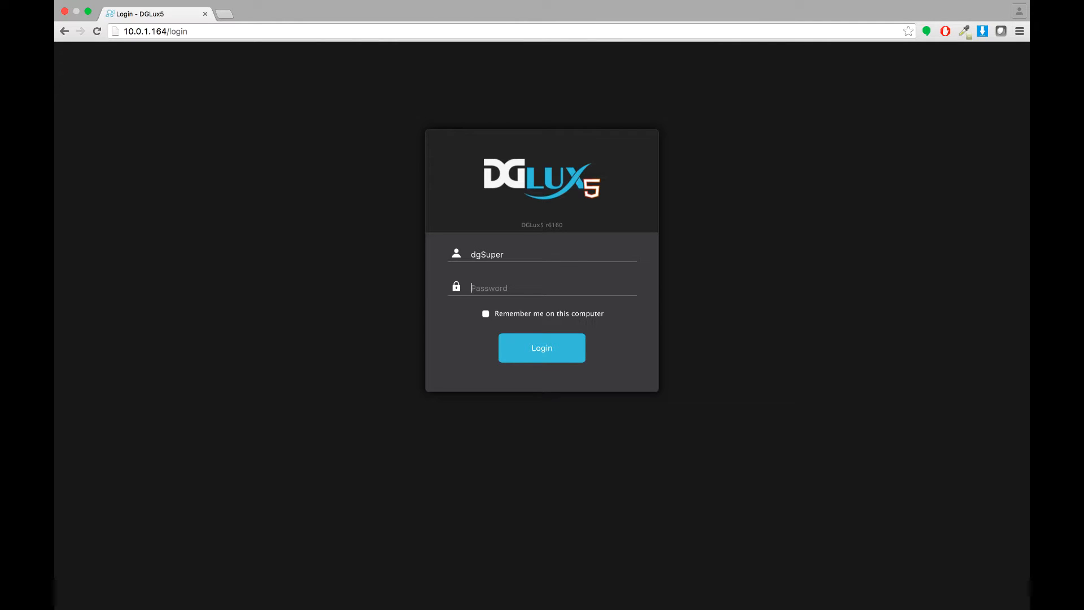
{"action": "type", "text": "••"}
{"action": "key", "text": "Return"}
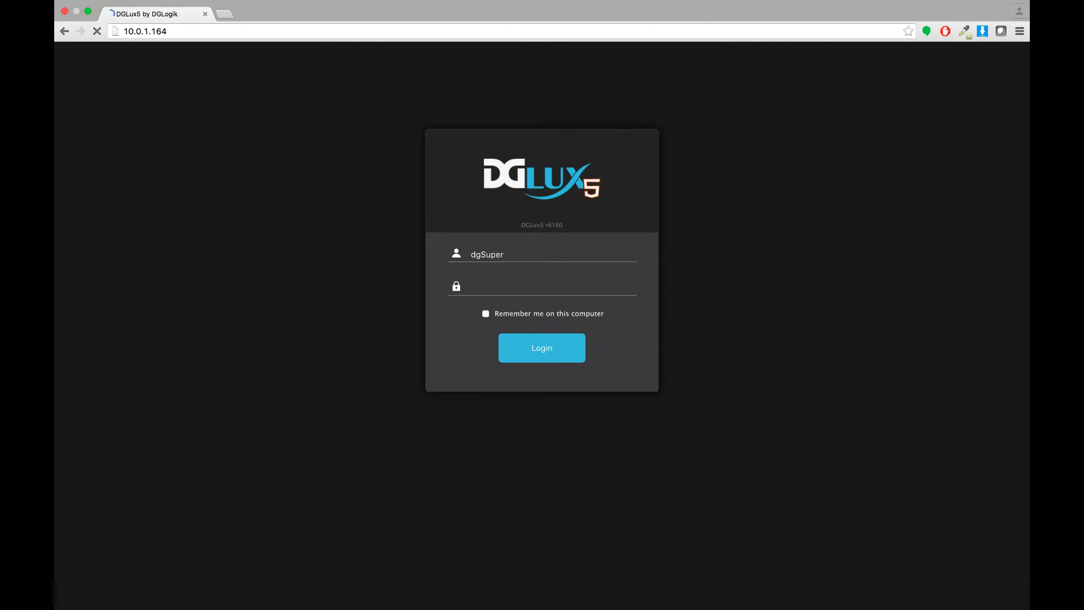
- Create a new project named TVKiosk from the Blank Project template
{"action": "left_click", "coordinate": [169, 58]}
{"action": "left_click", "coordinate": [174, 89]}
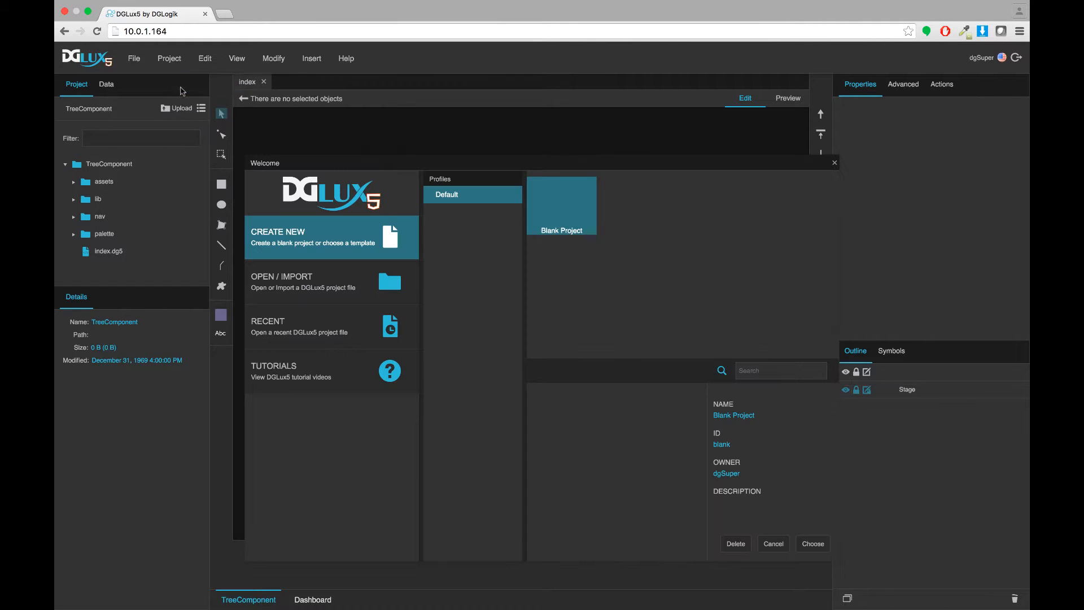
{"action": "left_click", "coordinate": [813, 545]}
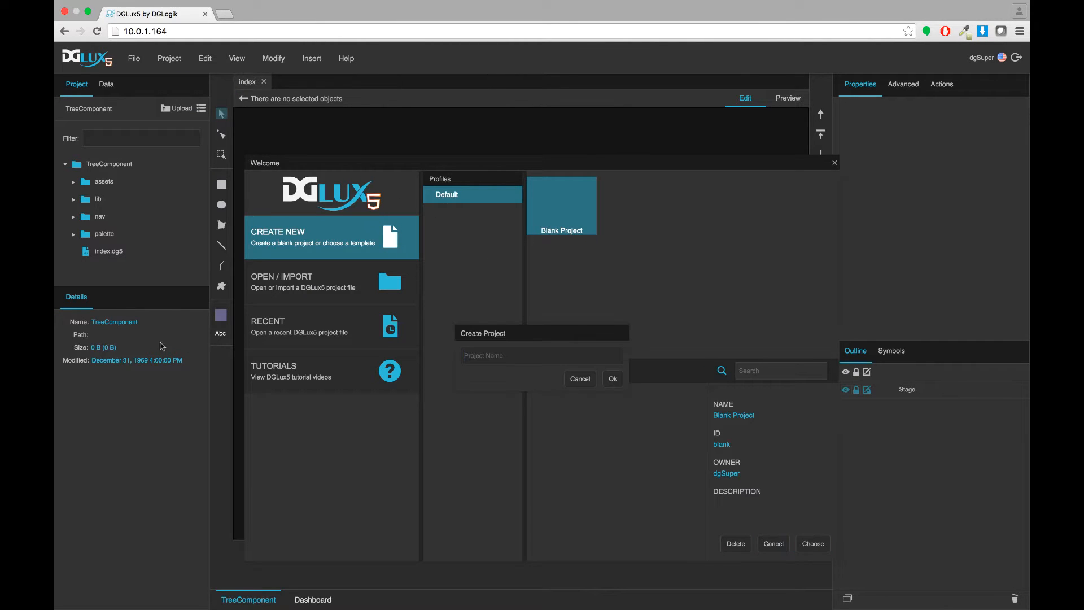
{"action": "type", "text": "TVKiosk"}
{"action": "left_click", "coordinate": [613, 379]}
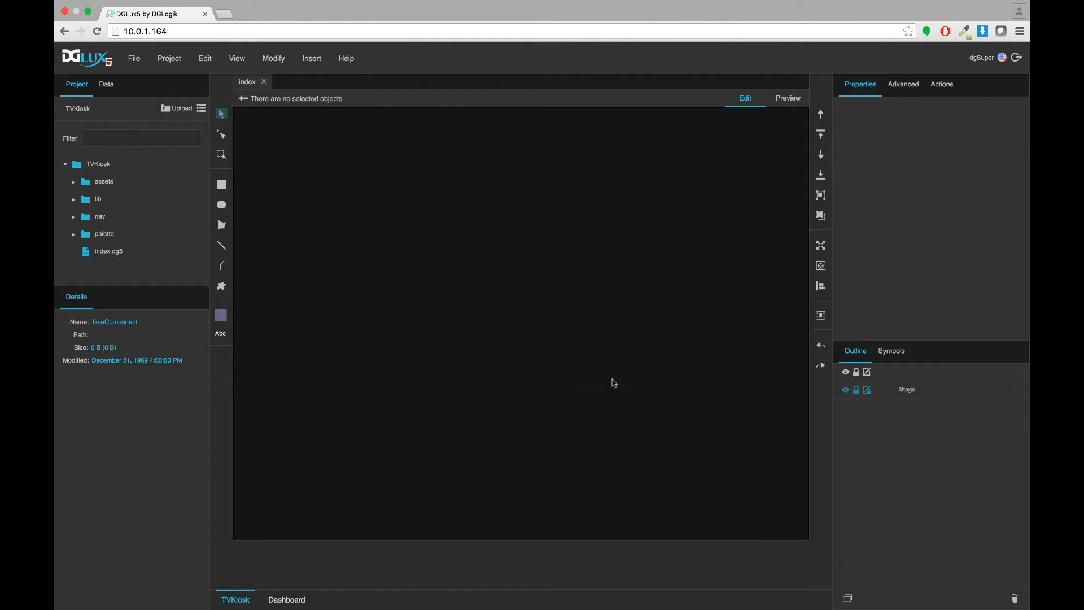
- Create a new view file and set its Stage layout to Vertical
{"action": "left_click", "coordinate": [137, 59]}
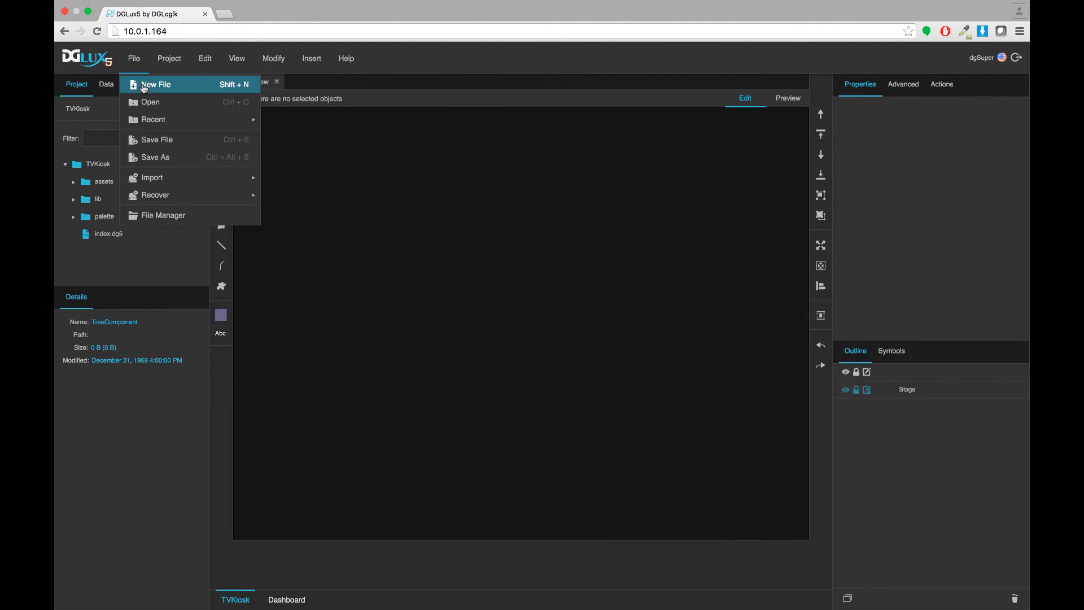
{"action": "left_click", "coordinate": [144, 88]}
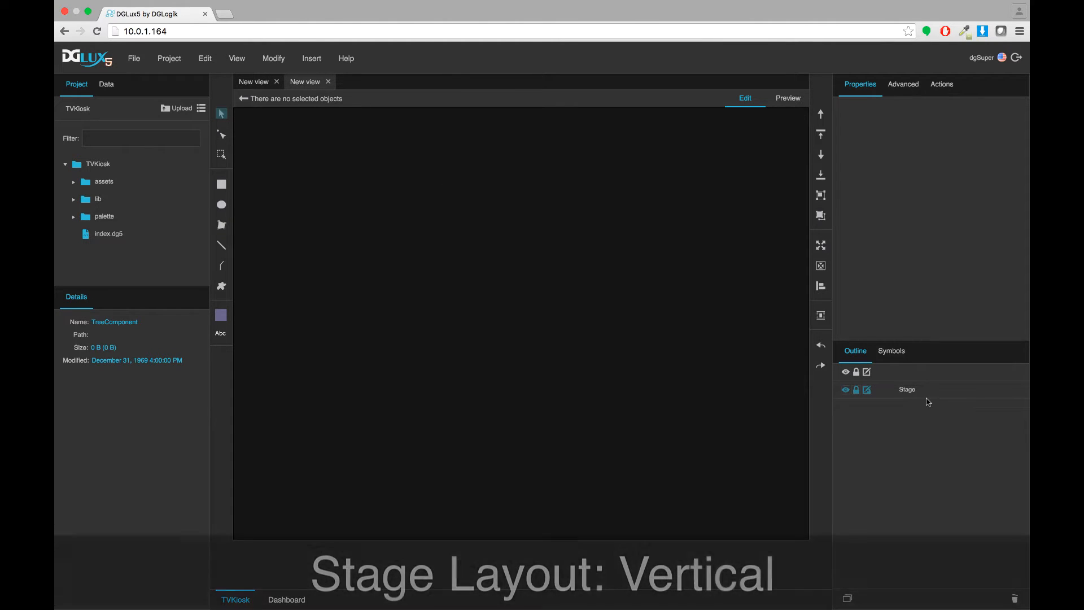
{"action": "left_click", "coordinate": [904, 390]}
{"action": "left_click", "coordinate": [864, 201]}
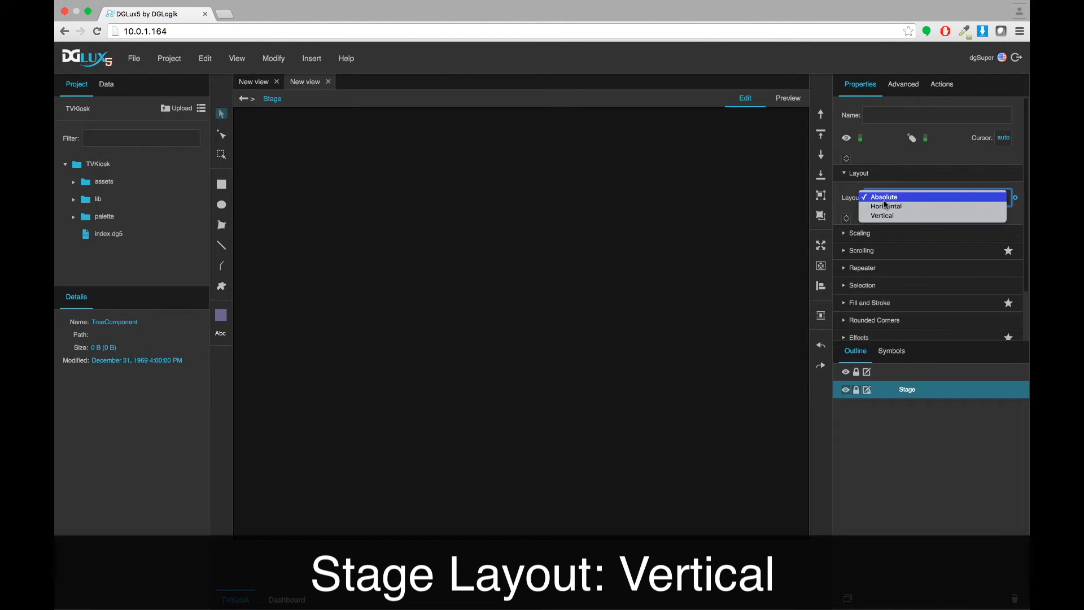
{"action": "left_click", "coordinate": [859, 218]}
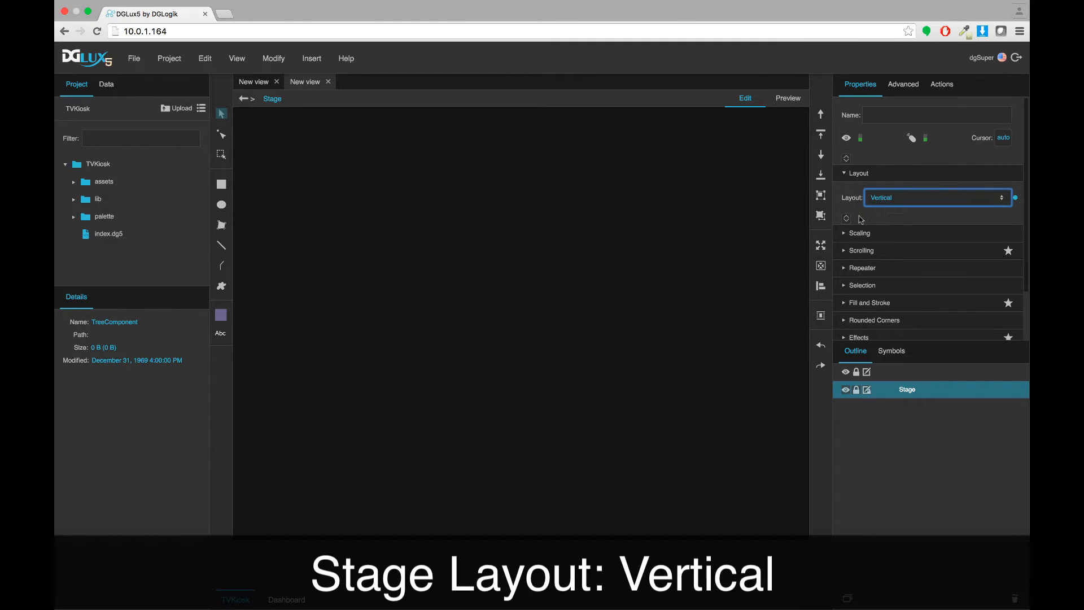
- Insert a Group component into the Stage and duplicate it twice to get three groups
{"action": "right_click", "coordinate": [901, 402]}
{"action": "mouse_move", "coordinate": [917, 341]}
{"action": "mouse_move", "coordinate": [874, 346]}
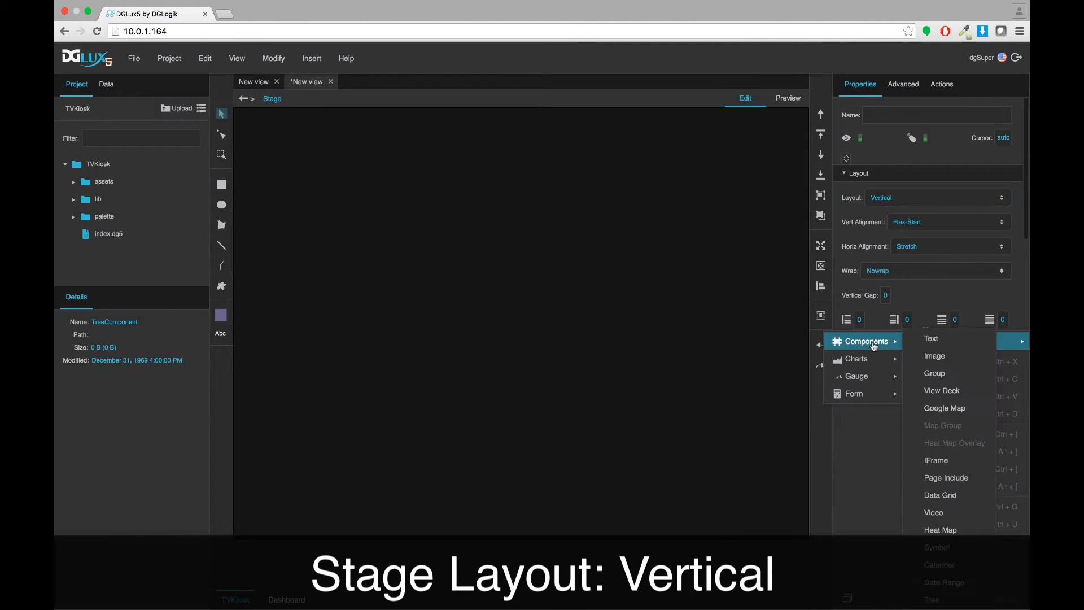
{"action": "left_click", "coordinate": [934, 374]}
{"action": "left_click", "coordinate": [845, 599]}
{"action": "left_click", "coordinate": [846, 599]}
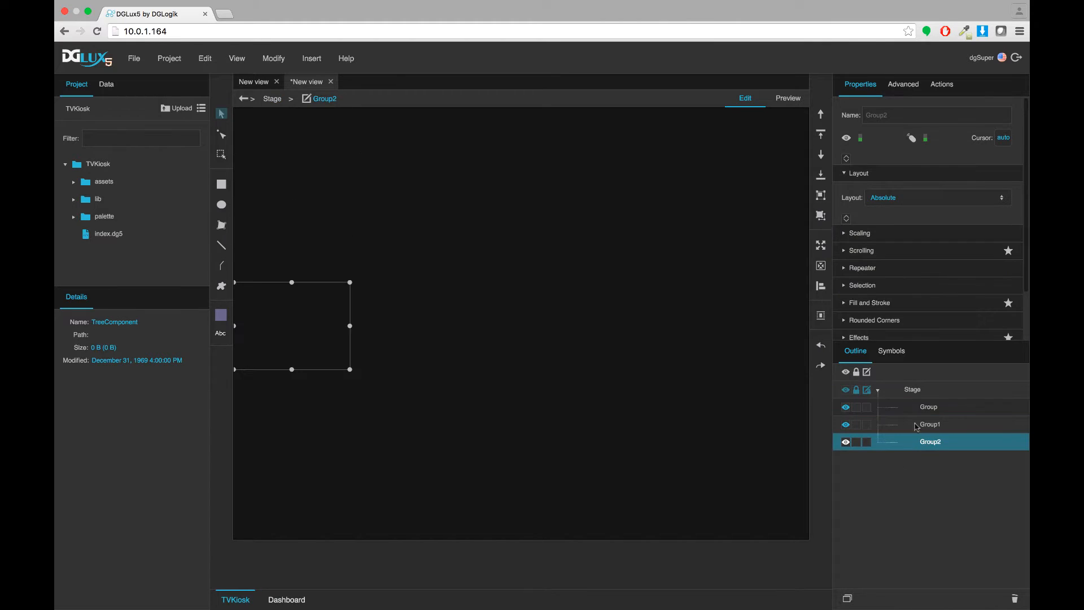
- Expand the Stage's position and size properties and give the Stage a solid dark grey fill
{"action": "left_click", "coordinate": [915, 390]}
{"action": "scroll", "coordinate": [956, 281], "scroll_direction": "down", "scroll_amount": 3}
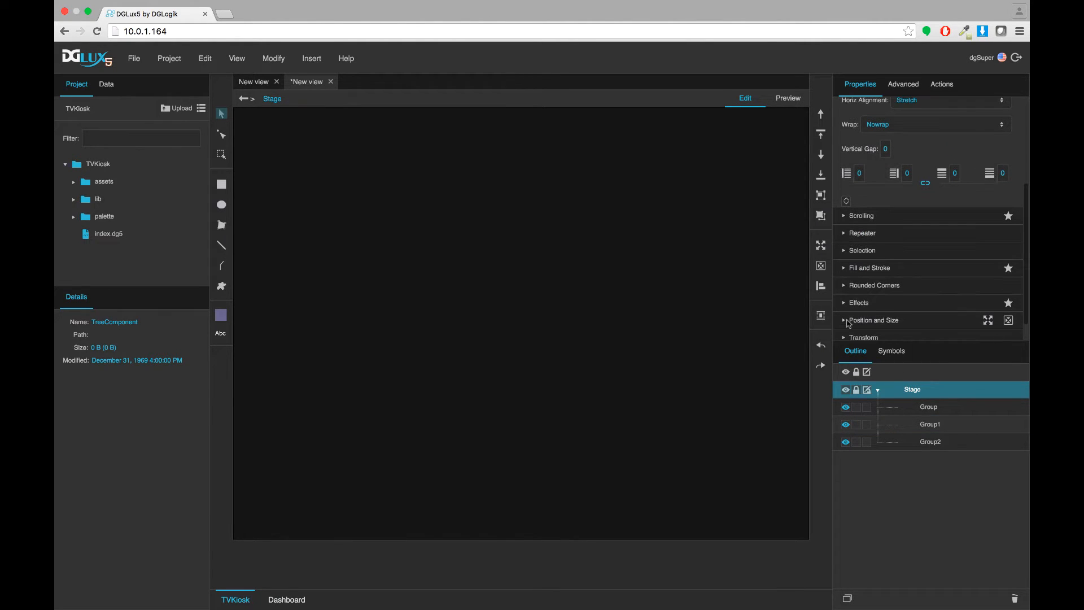
{"action": "left_click", "coordinate": [874, 323]}
{"action": "scroll", "coordinate": [876, 316], "scroll_direction": "down", "scroll_amount": 1}
{"action": "scroll", "coordinate": [880, 300], "scroll_direction": "down", "scroll_amount": 2}
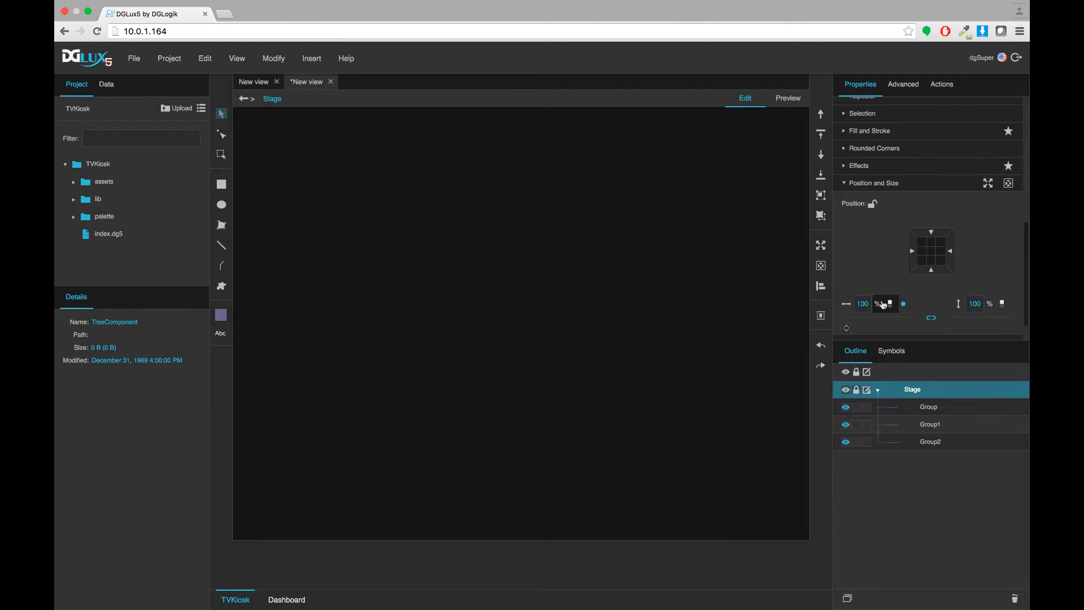
{"action": "scroll", "coordinate": [864, 218], "scroll_direction": "up", "scroll_amount": 1}
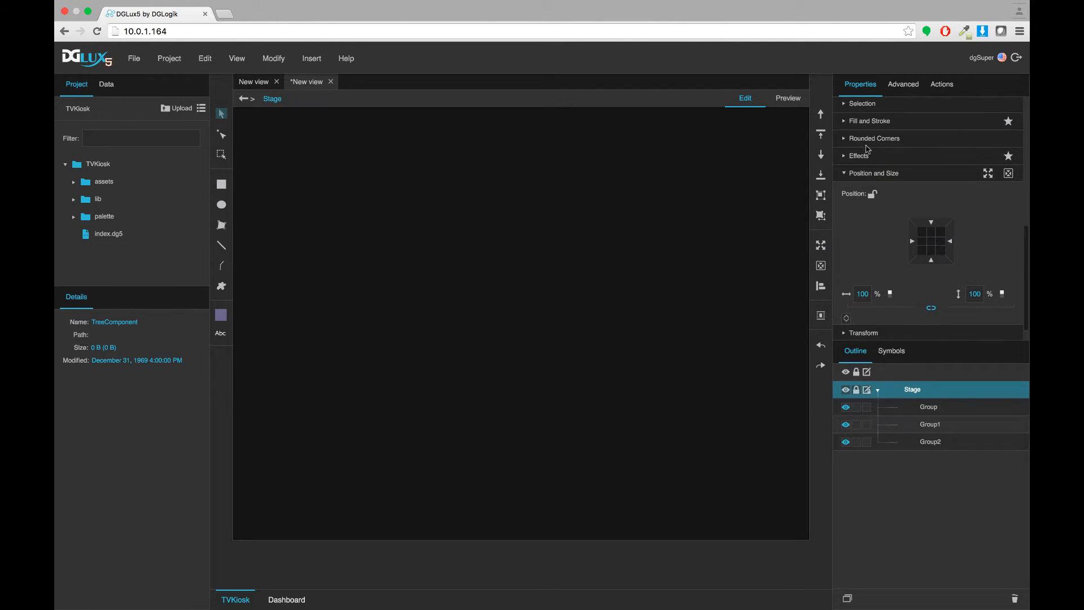
{"action": "left_click", "coordinate": [846, 121]}
{"action": "left_click", "coordinate": [887, 148]}
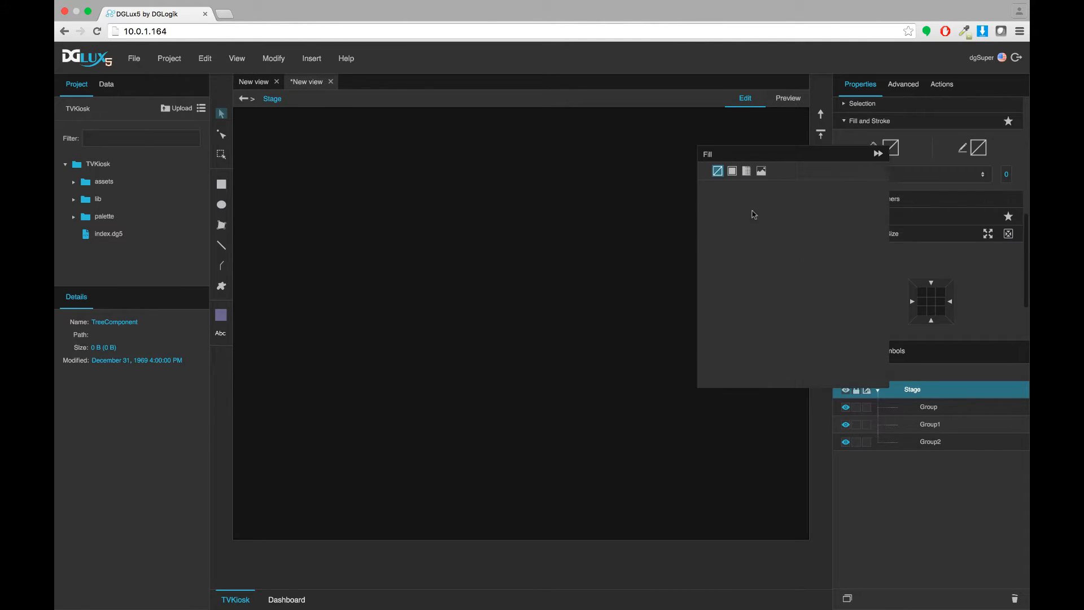
{"action": "left_click", "coordinate": [732, 170]}
{"action": "left_click", "coordinate": [729, 231]}
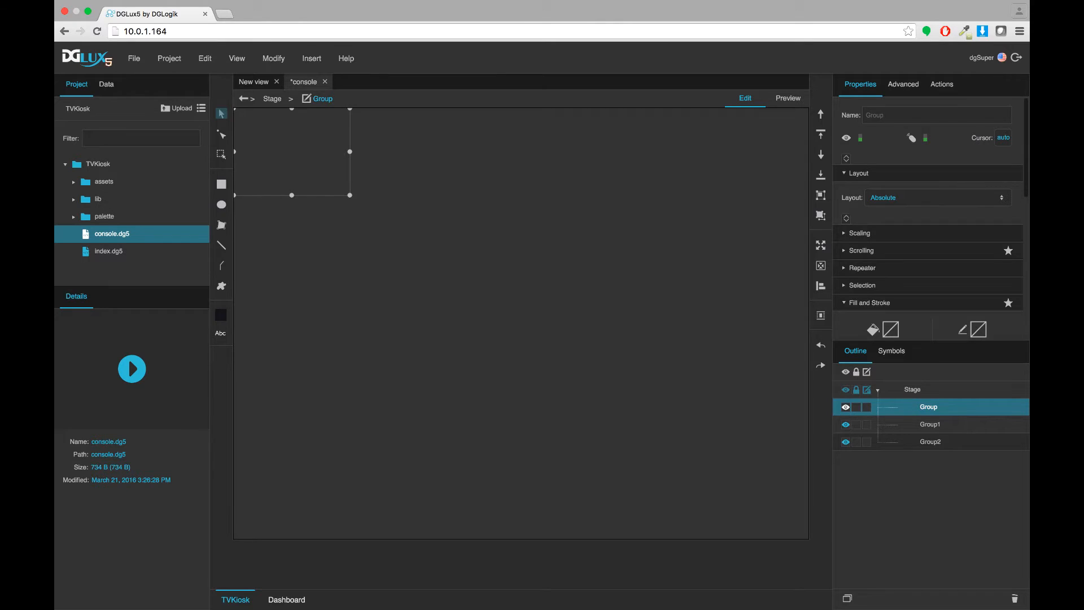
- Fill the first group with the darkest solid colour from the TVKiosk favorites
{"action": "left_click", "coordinate": [892, 330]}
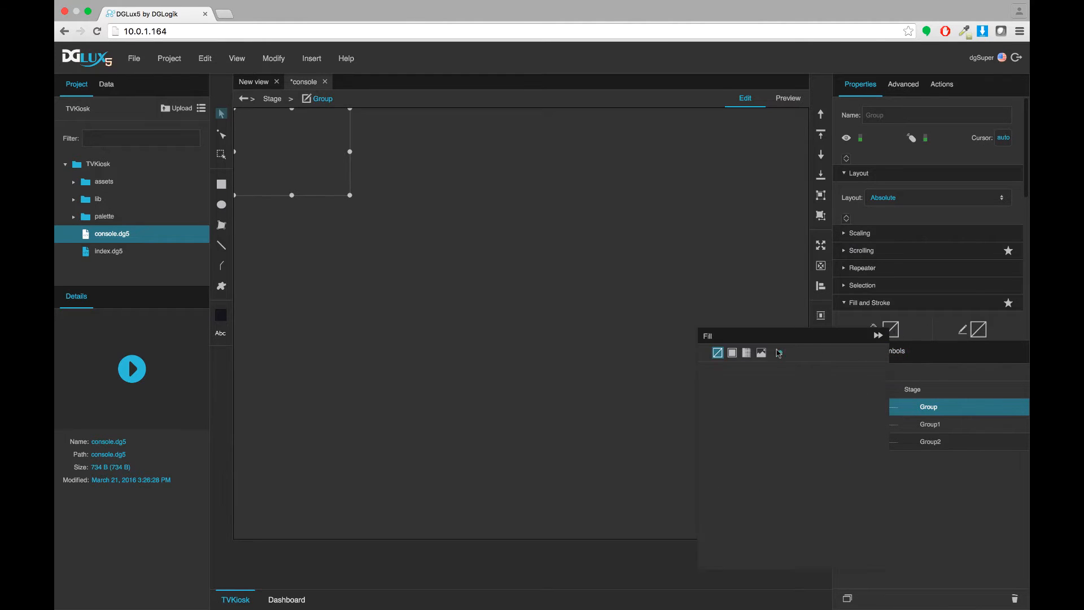
{"action": "left_click", "coordinate": [732, 353]}
{"action": "left_click", "coordinate": [863, 378]}
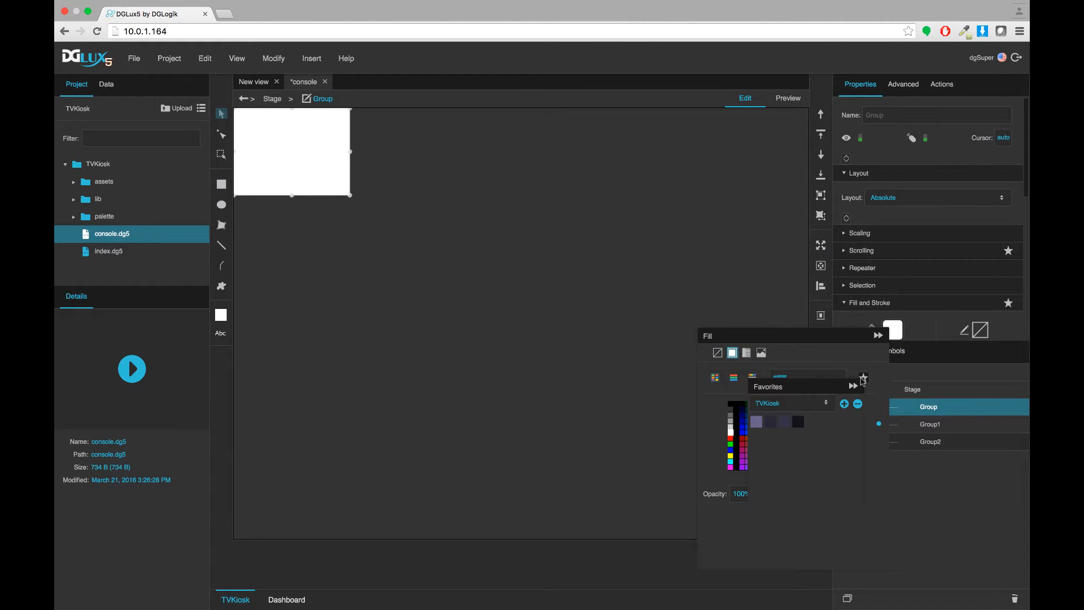
{"action": "left_click", "coordinate": [797, 423]}
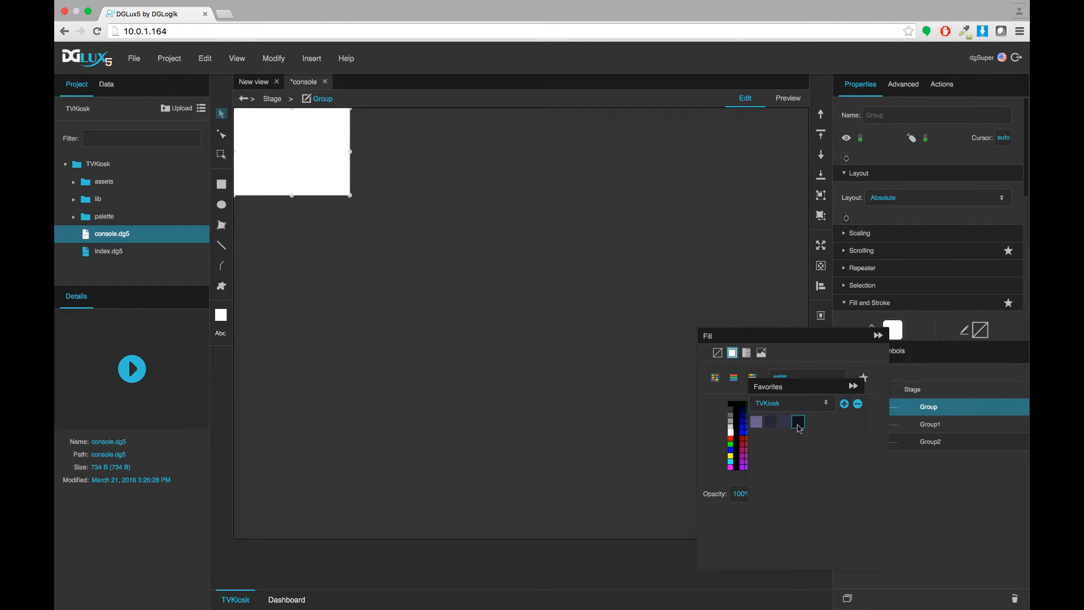
{"action": "left_click", "coordinate": [853, 387]}
{"action": "left_click", "coordinate": [878, 336]}
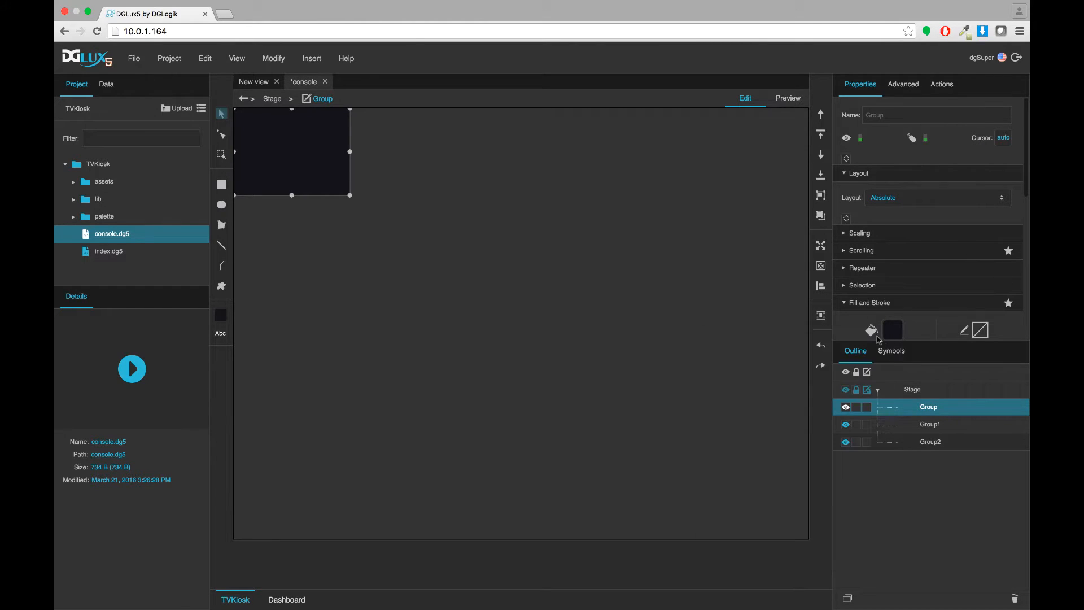
- Fill Group2 with the same near-black solid colour from the TVKiosk favorites
{"action": "left_click", "coordinate": [925, 439]}
{"action": "left_click", "coordinate": [892, 330]}
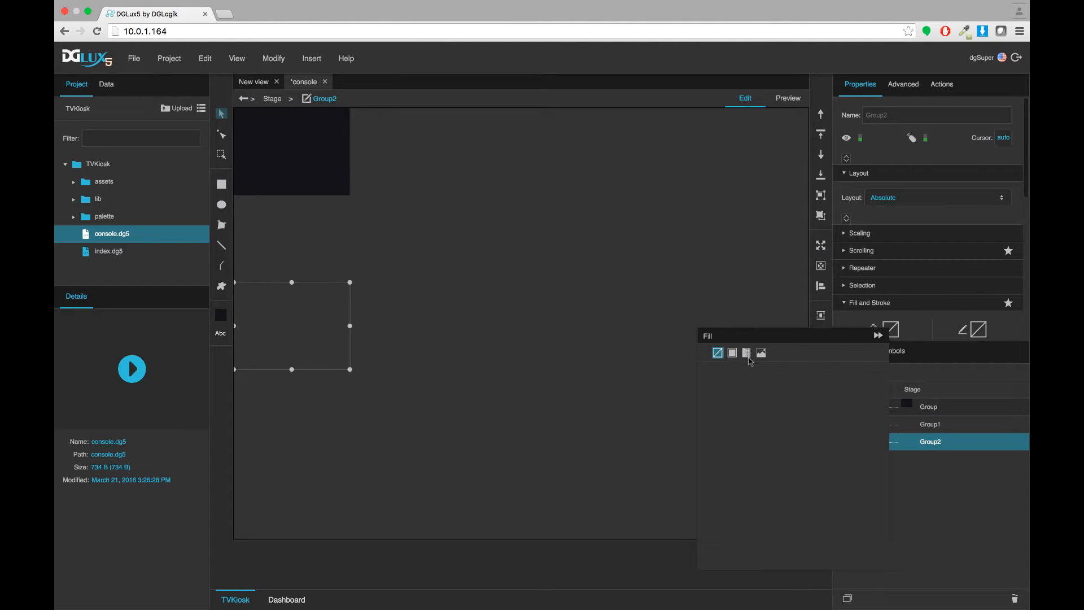
{"action": "left_click", "coordinate": [732, 352]}
{"action": "left_click", "coordinate": [863, 377]}
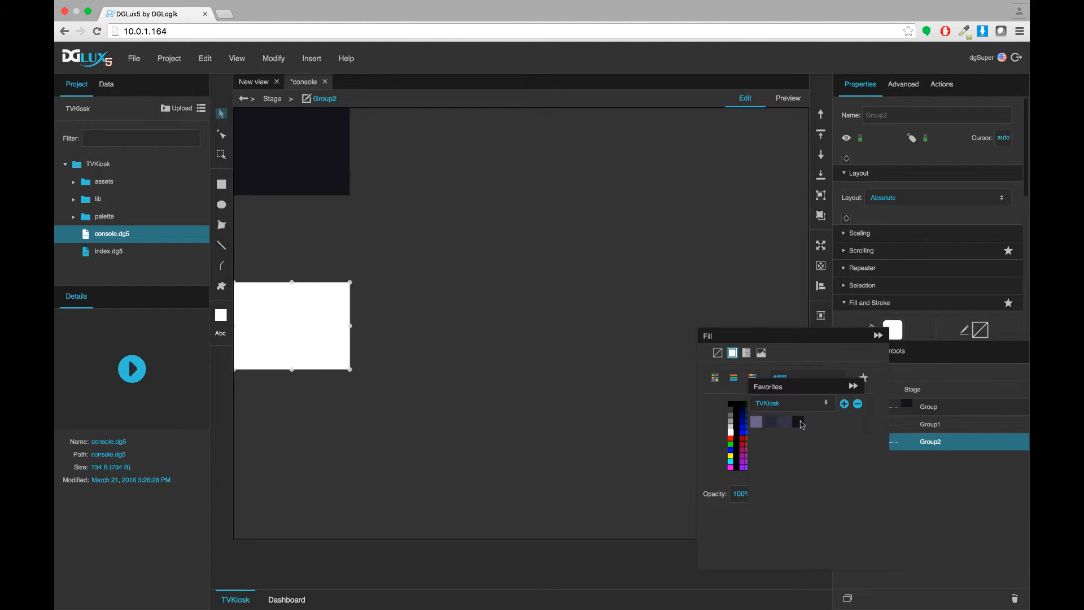
{"action": "left_click", "coordinate": [798, 422]}
- Fill Group1 with the second solid colour, a dark purple-grey, from the TVKiosk favorites
{"action": "left_click", "coordinate": [894, 425]}
{"action": "left_click", "coordinate": [891, 330]}
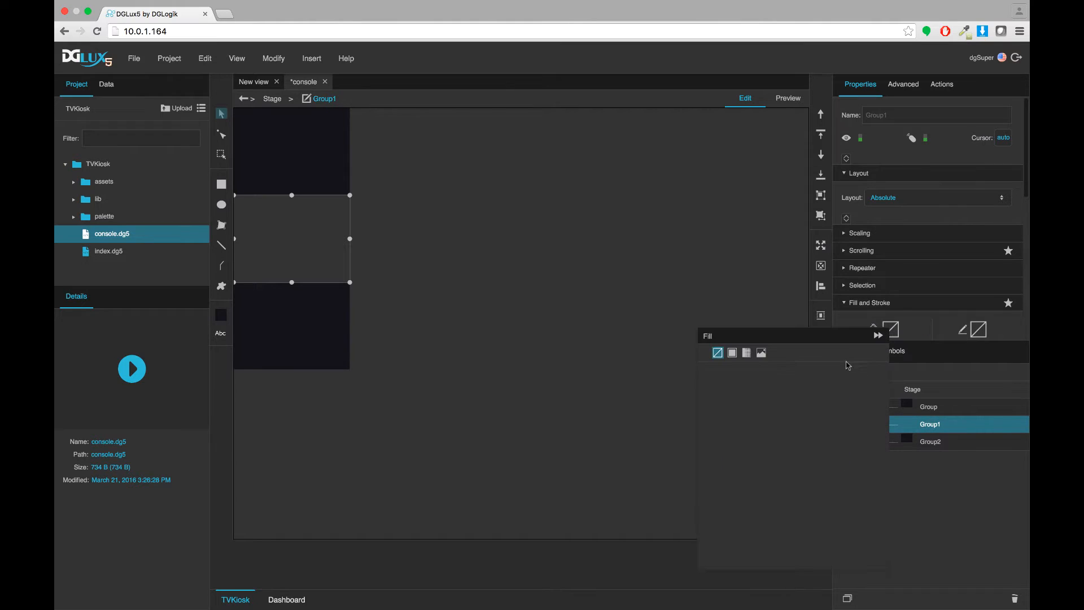
{"action": "left_click", "coordinate": [733, 353]}
{"action": "left_click", "coordinate": [863, 378]}
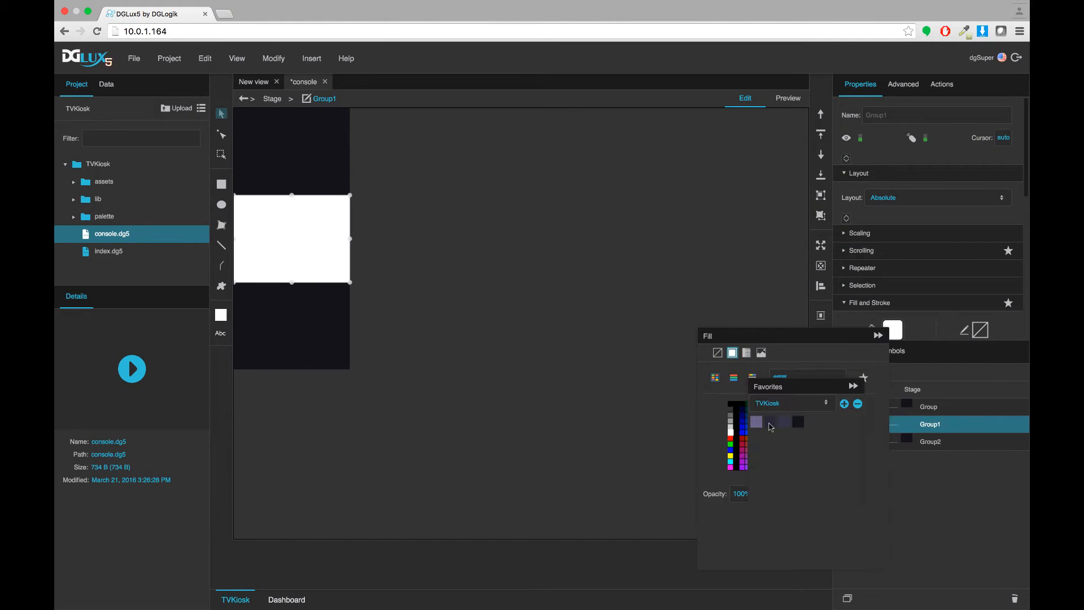
{"action": "left_click", "coordinate": [770, 422]}
{"action": "left_click", "coordinate": [884, 338]}
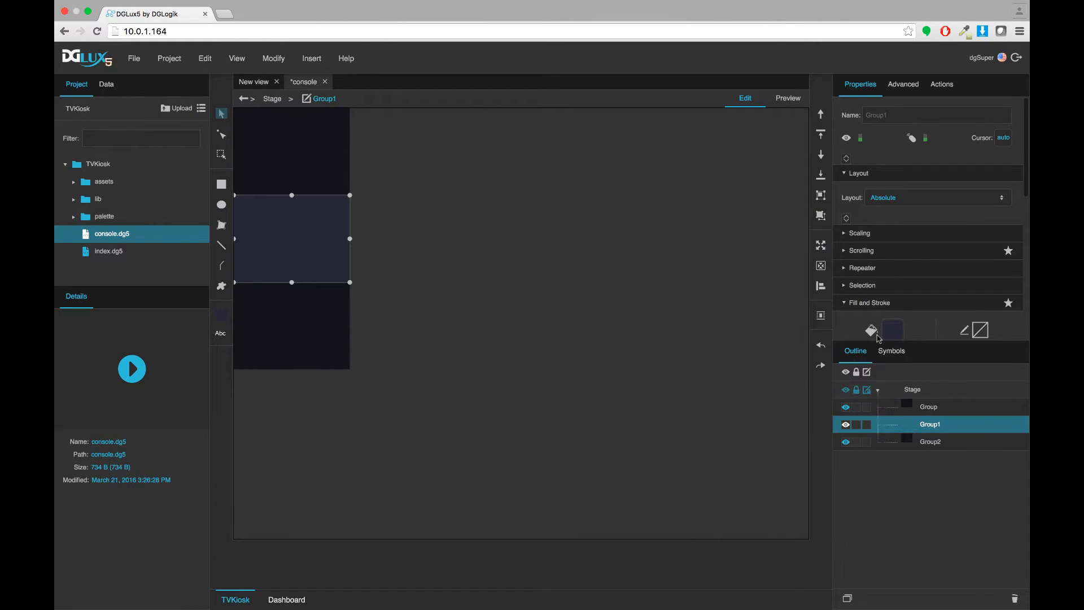
- Select all three groups together and set their width to auto
{"action": "left_click", "coordinate": [926, 406]}
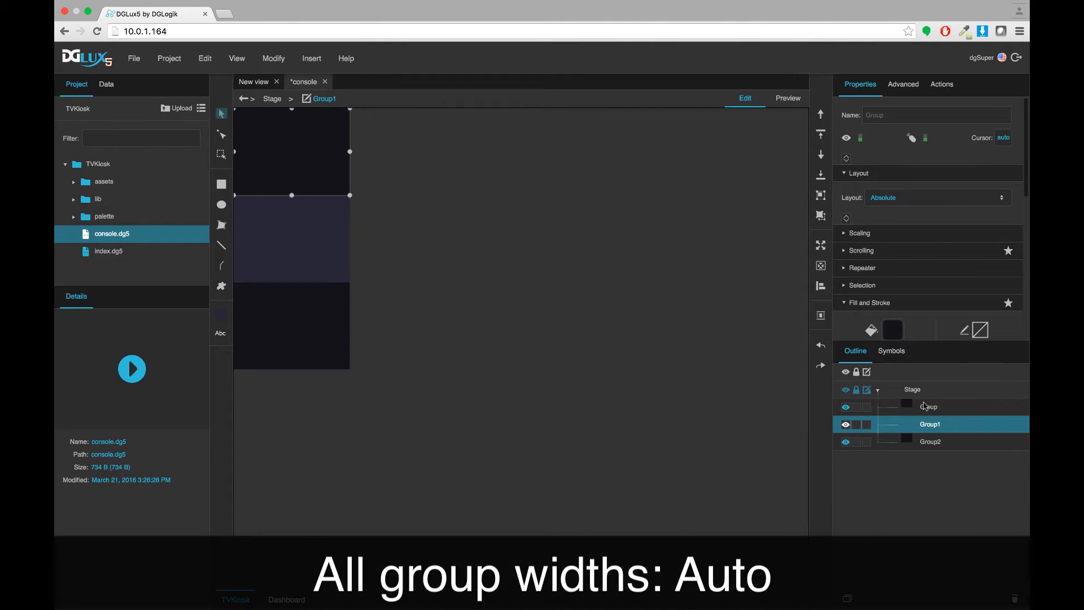
{"action": "left_click", "coordinate": [928, 438], "text": "shift"}
{"action": "scroll", "coordinate": [966, 330], "scroll_direction": "down", "scroll_amount": 5}
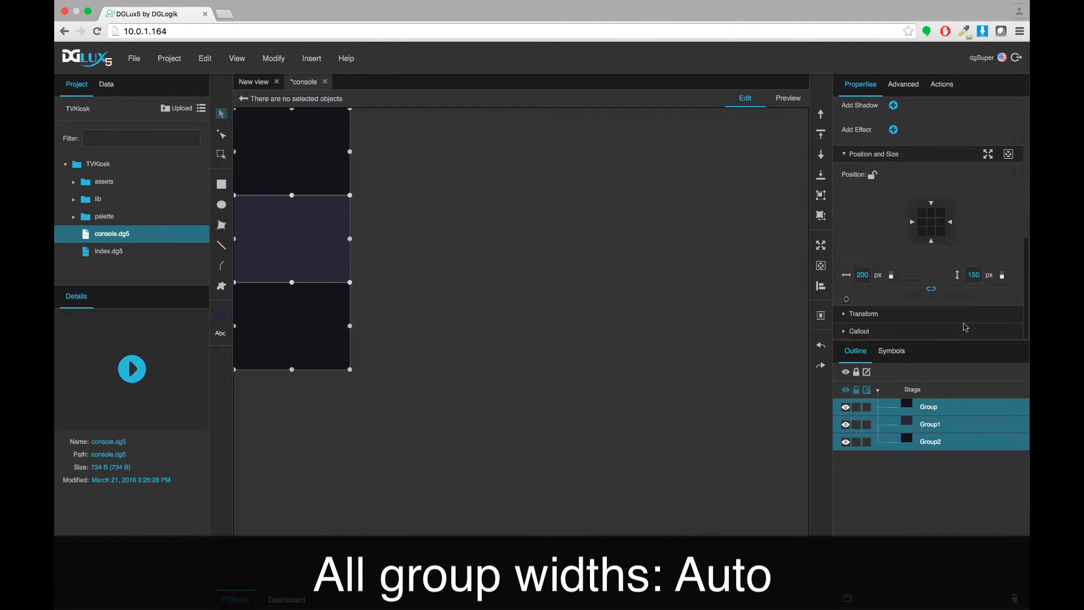
{"action": "left_click", "coordinate": [905, 275]}
{"action": "left_click", "coordinate": [921, 304]}
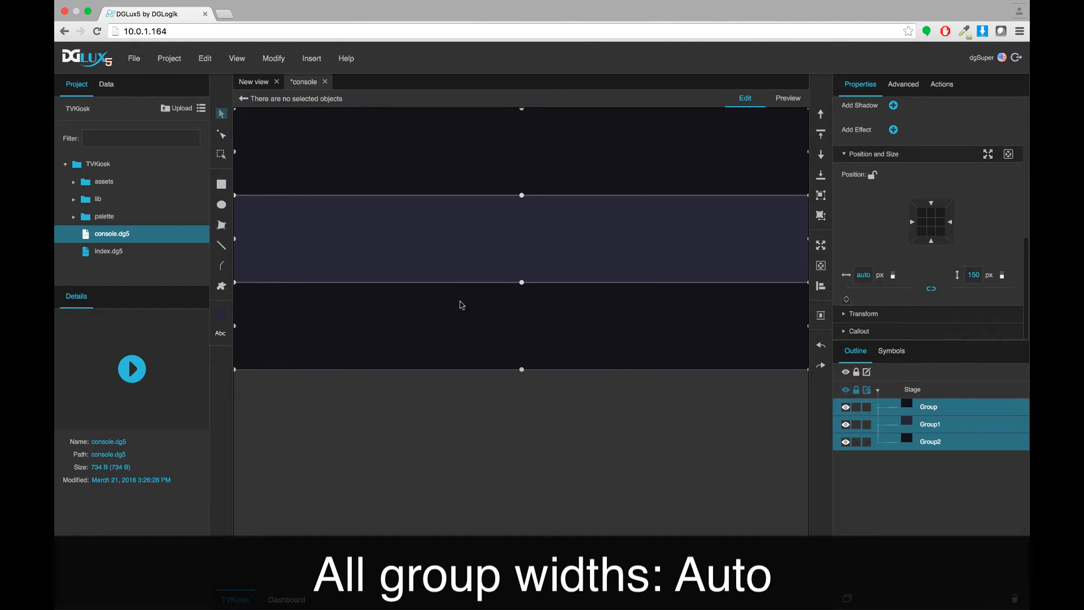
- Try Flex-Start as the Stage's horizontal alignment and restore it to Stretch
{"action": "left_click", "coordinate": [911, 389]}
{"action": "scroll", "coordinate": [954, 259], "scroll_direction": "down", "scroll_amount": 5}
{"action": "scroll", "coordinate": [958, 261], "scroll_direction": "up", "scroll_amount": 2}
{"action": "scroll", "coordinate": [958, 260], "scroll_direction": "up", "scroll_amount": 3}
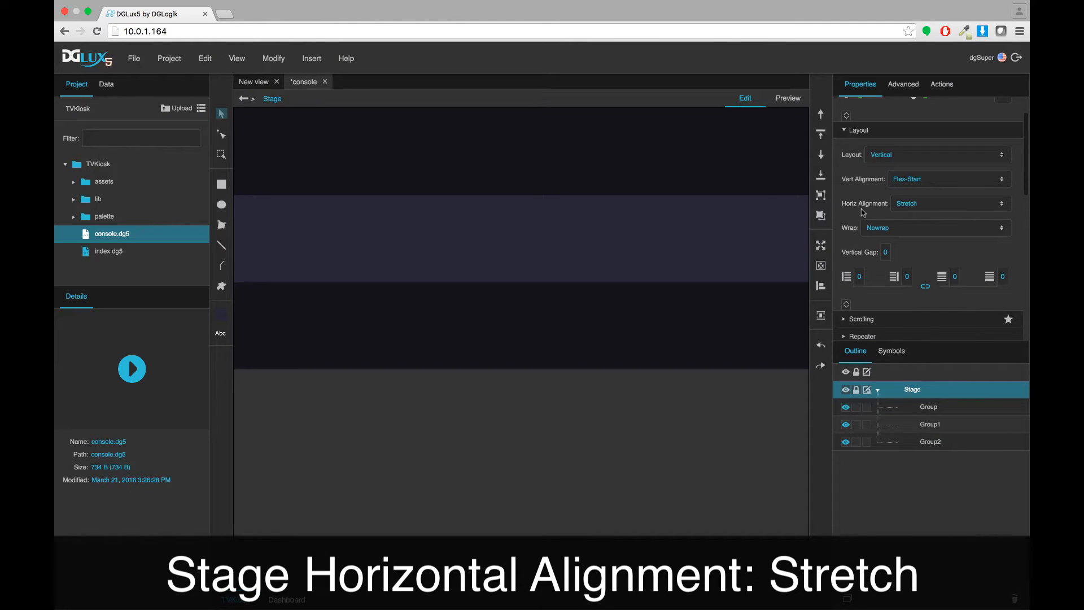
{"action": "left_click", "coordinate": [932, 203]}
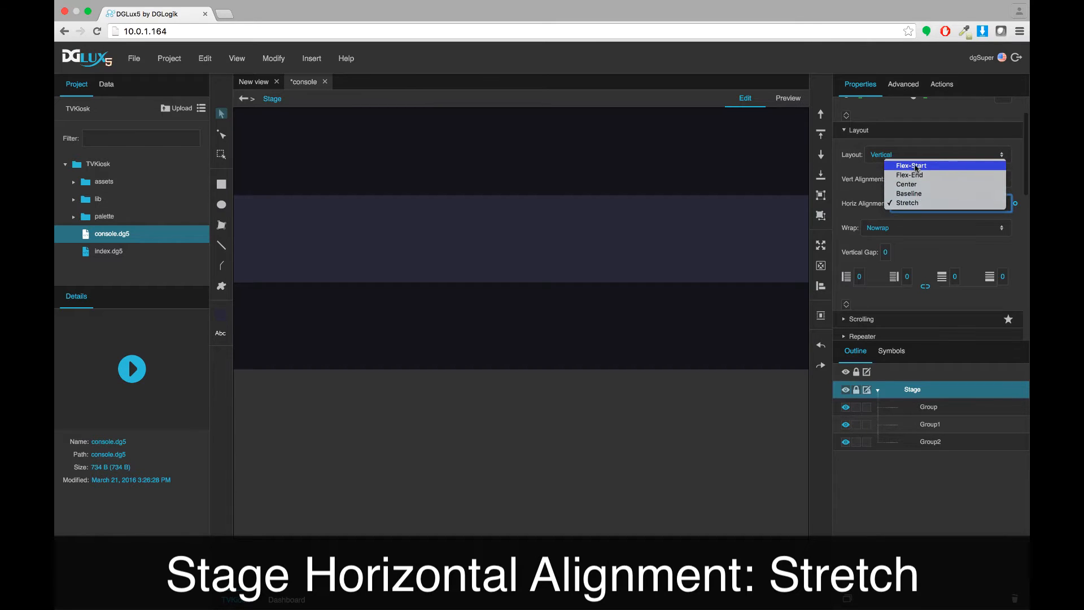
{"action": "left_click", "coordinate": [915, 166]}
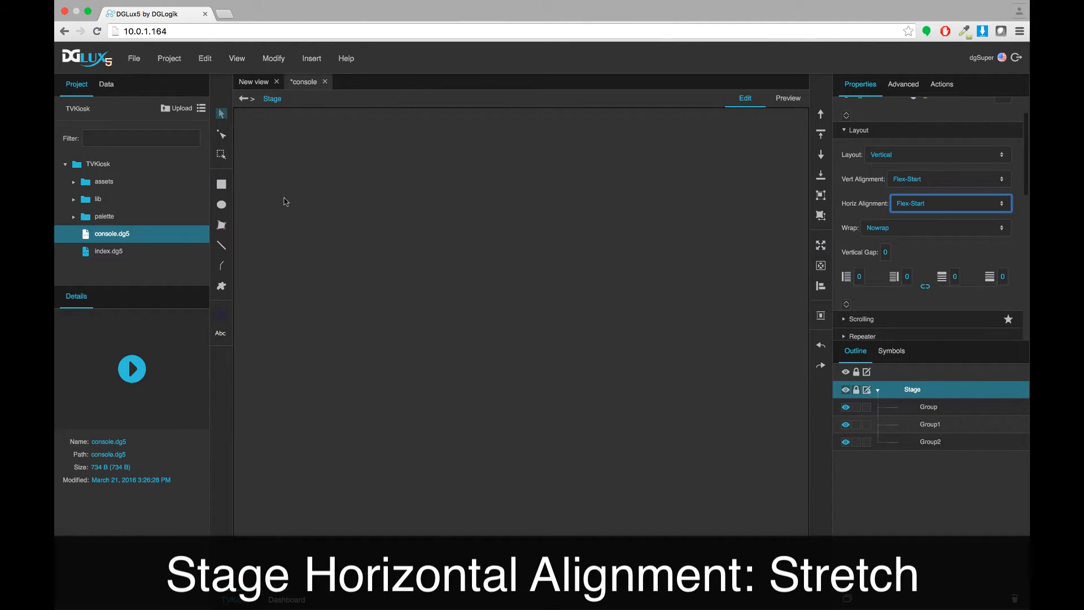
{"action": "left_click", "coordinate": [985, 204]}
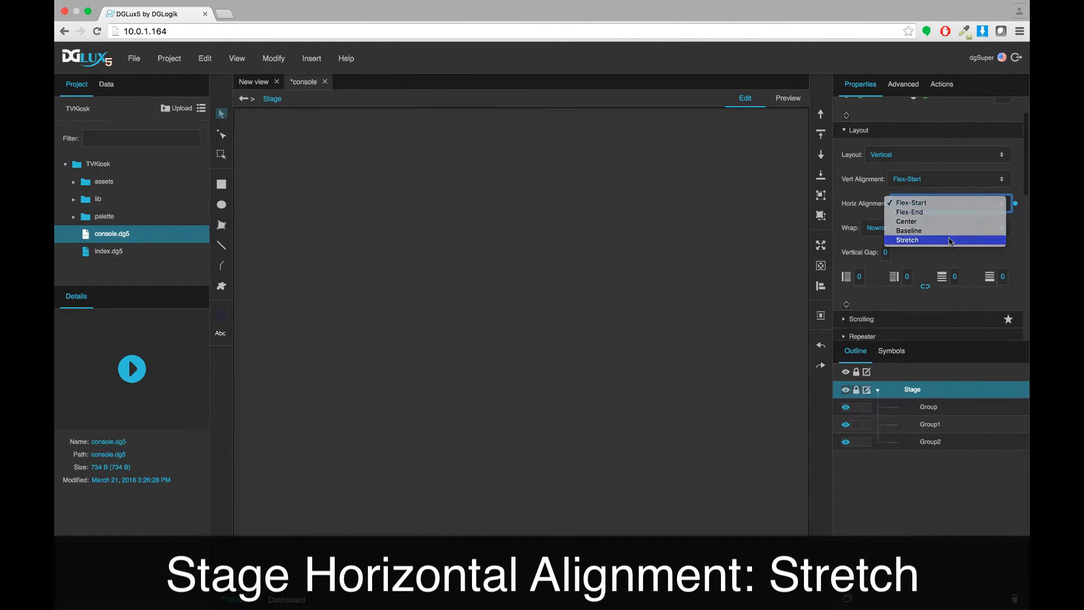
{"action": "left_click", "coordinate": [950, 240]}
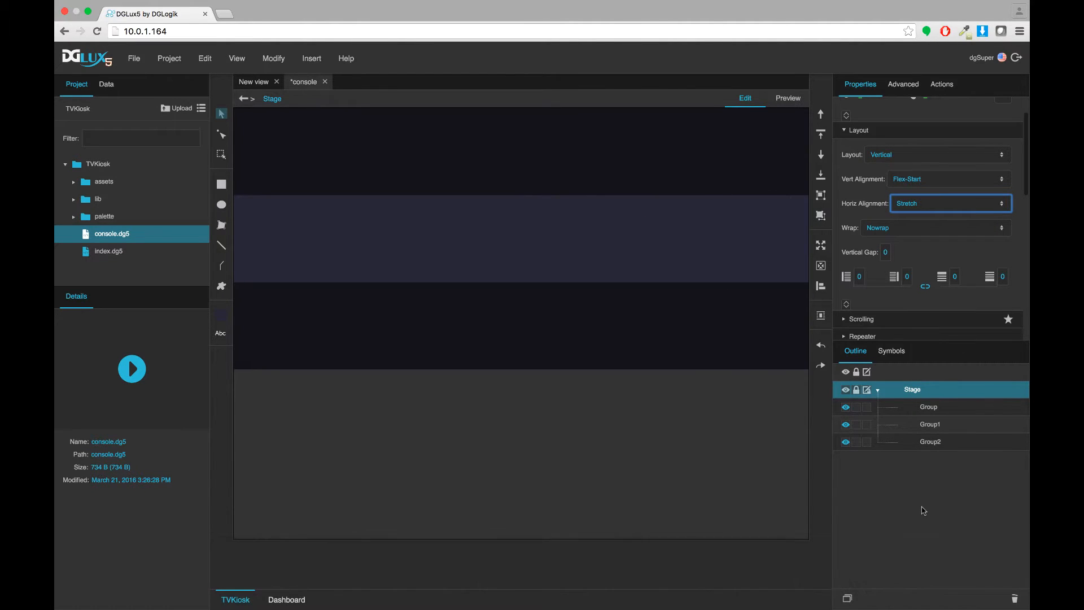
- Set the flex-grow value of Group2, the lowest group, to 1 in its expanded size settings
{"action": "left_click", "coordinate": [930, 440]}
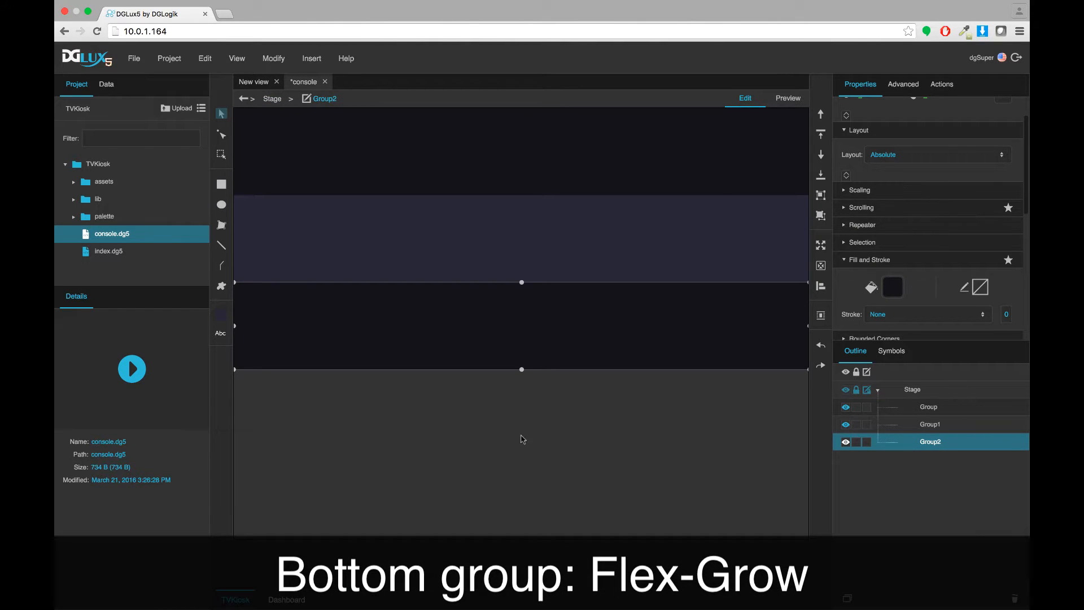
{"action": "scroll", "coordinate": [969, 281], "scroll_direction": "down", "scroll_amount": 4}
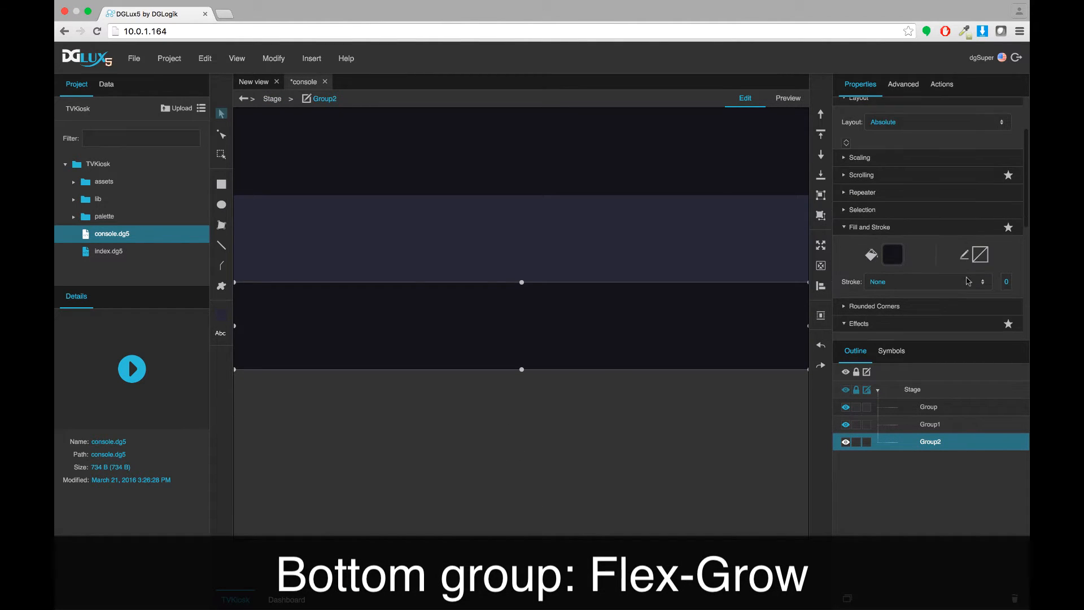
{"action": "scroll", "coordinate": [931, 282], "scroll_direction": "down", "scroll_amount": 7}
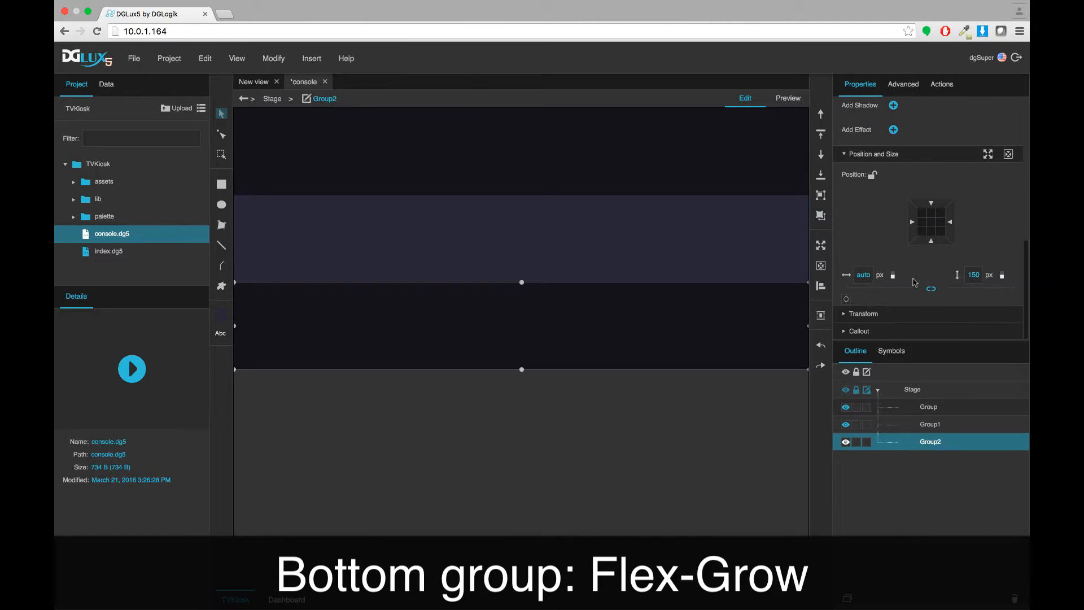
{"action": "left_click", "coordinate": [929, 266]}
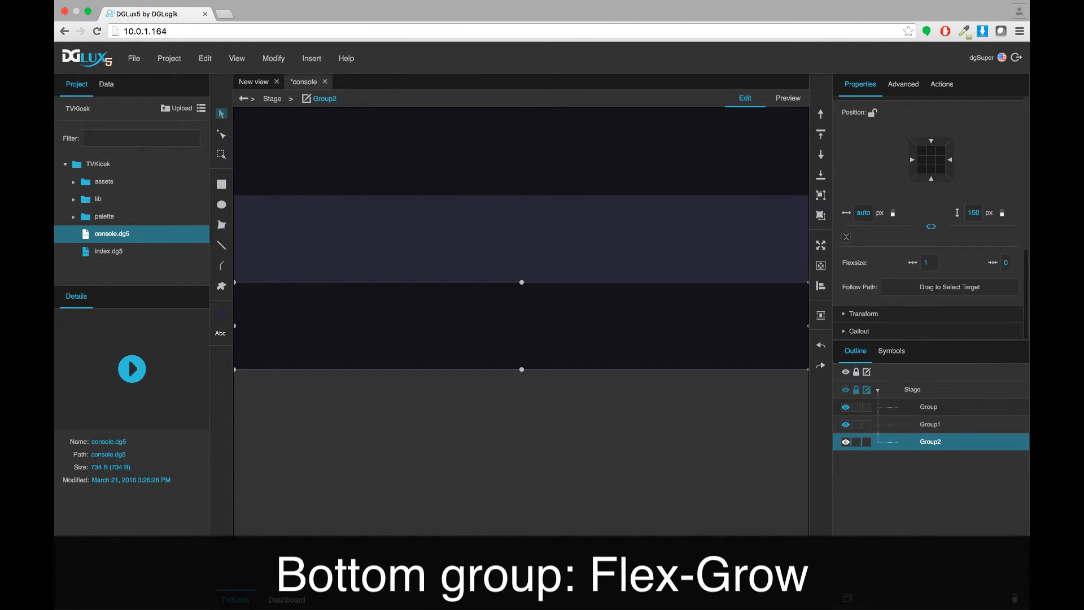
{"action": "key", "text": "Return"}
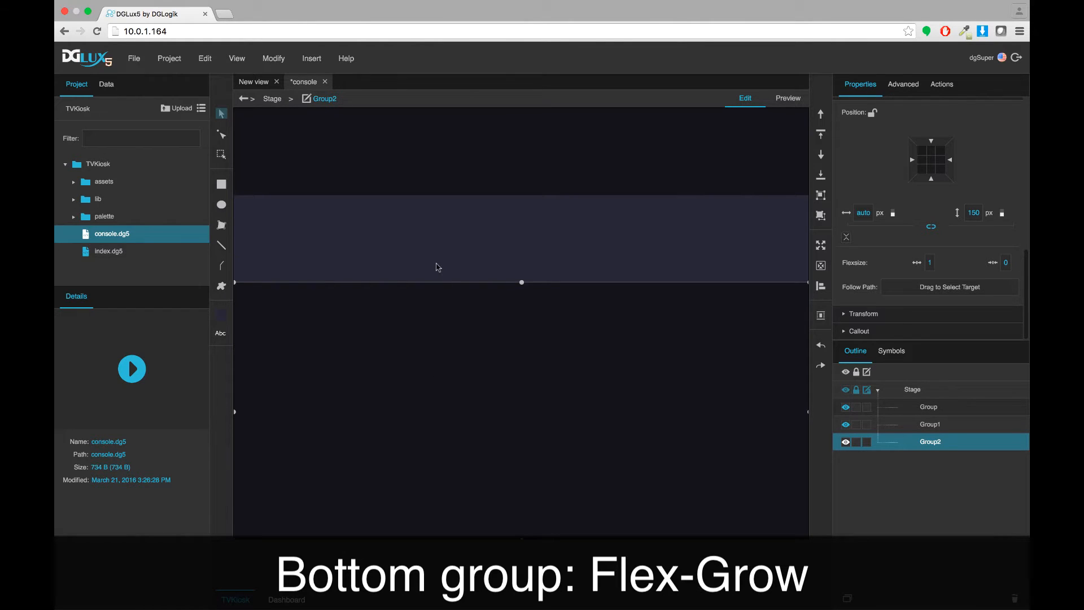
{"action": "left_click", "coordinate": [367, 261]}
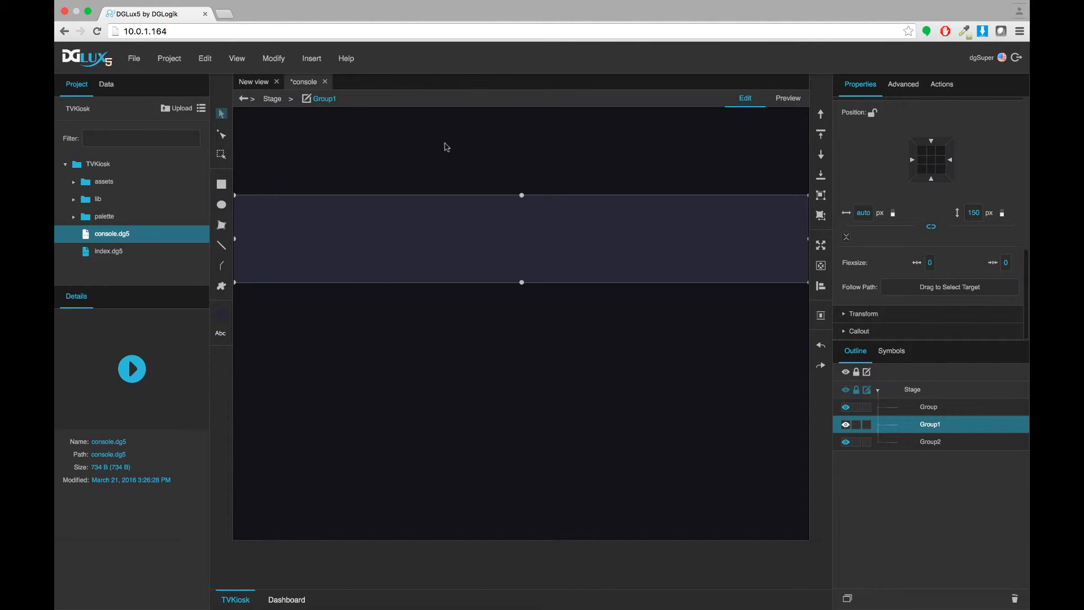
- Insert an Image component inside the top group
{"action": "left_click", "coordinate": [922, 407]}
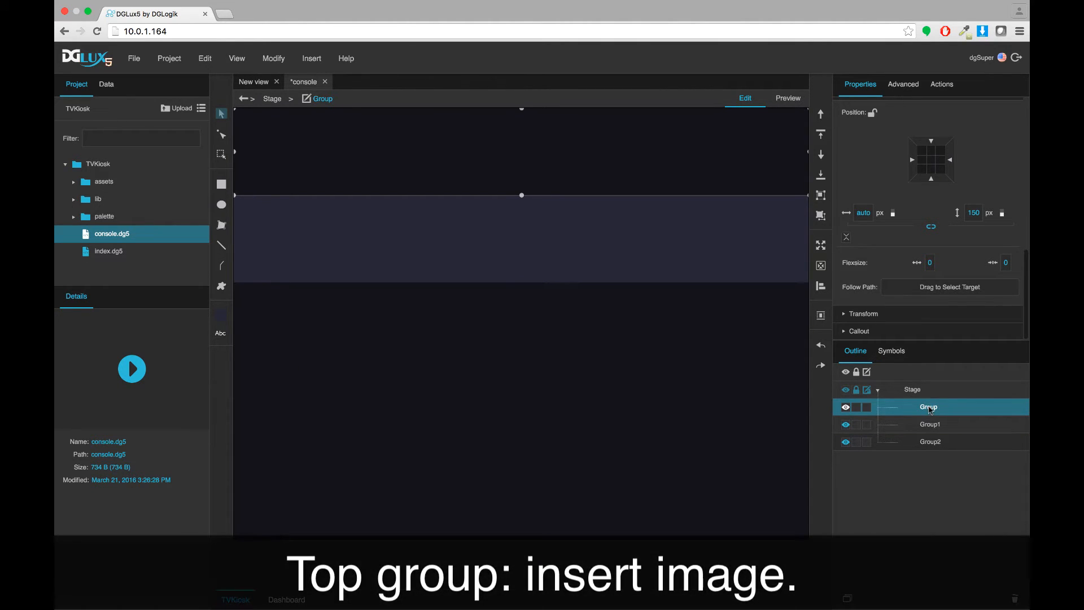
{"action": "right_click", "coordinate": [927, 410]}
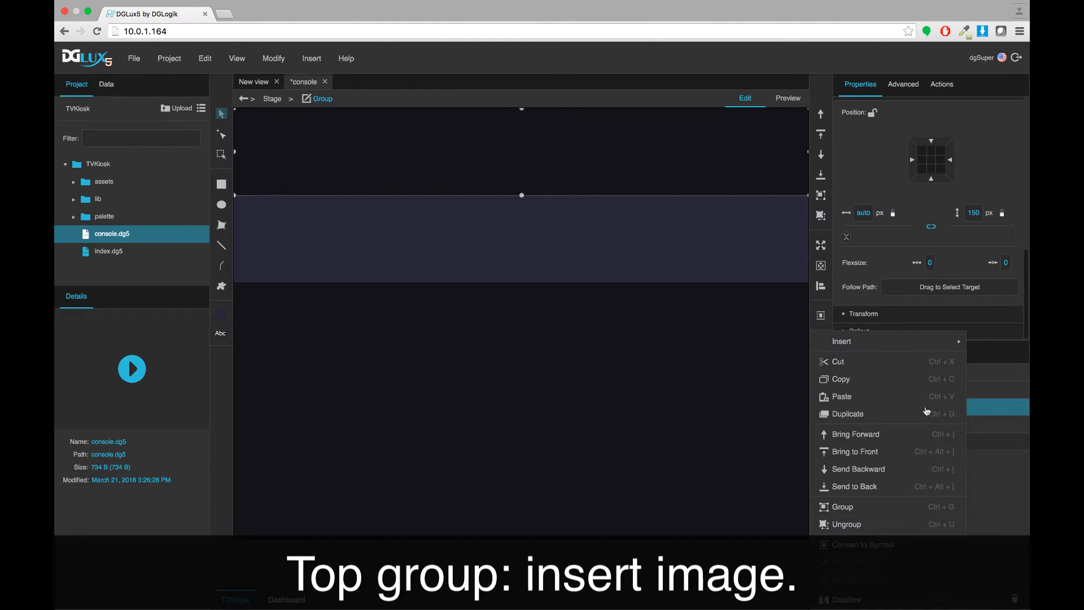
{"action": "mouse_move", "coordinate": [843, 341]}
{"action": "mouse_move", "coordinate": [775, 341]}
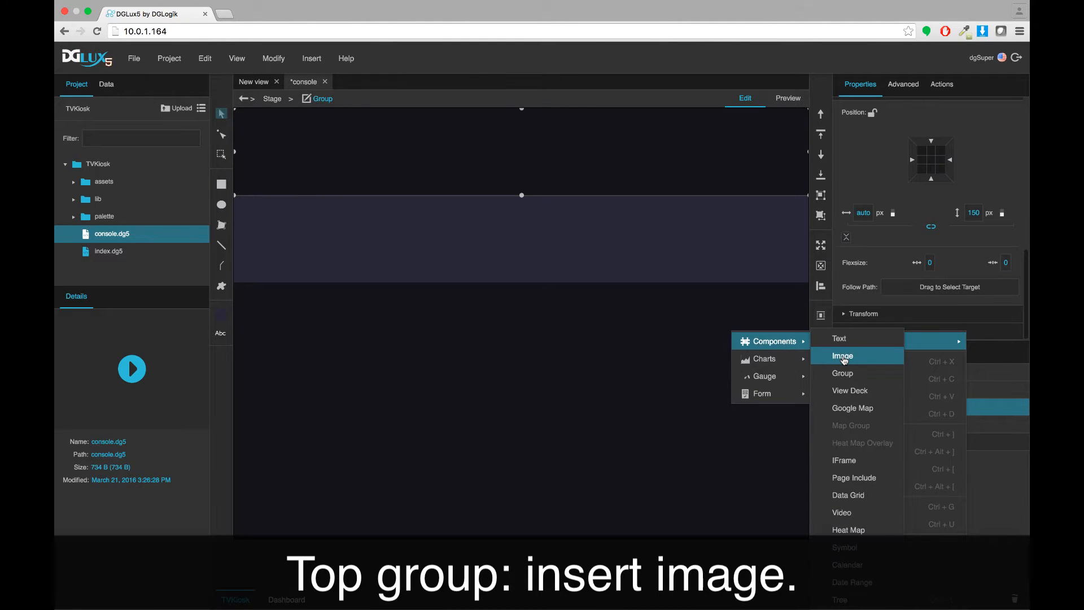
{"action": "left_click", "coordinate": [843, 355]}
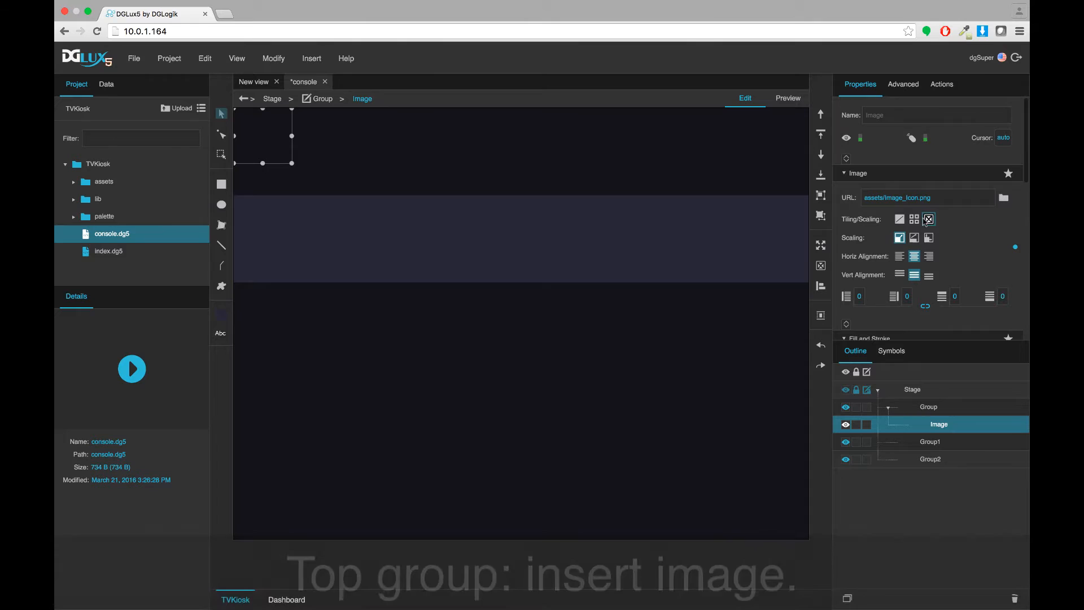
- Set the new image's URL to logo.png from the project's assets folder
{"action": "left_click", "coordinate": [73, 183]}
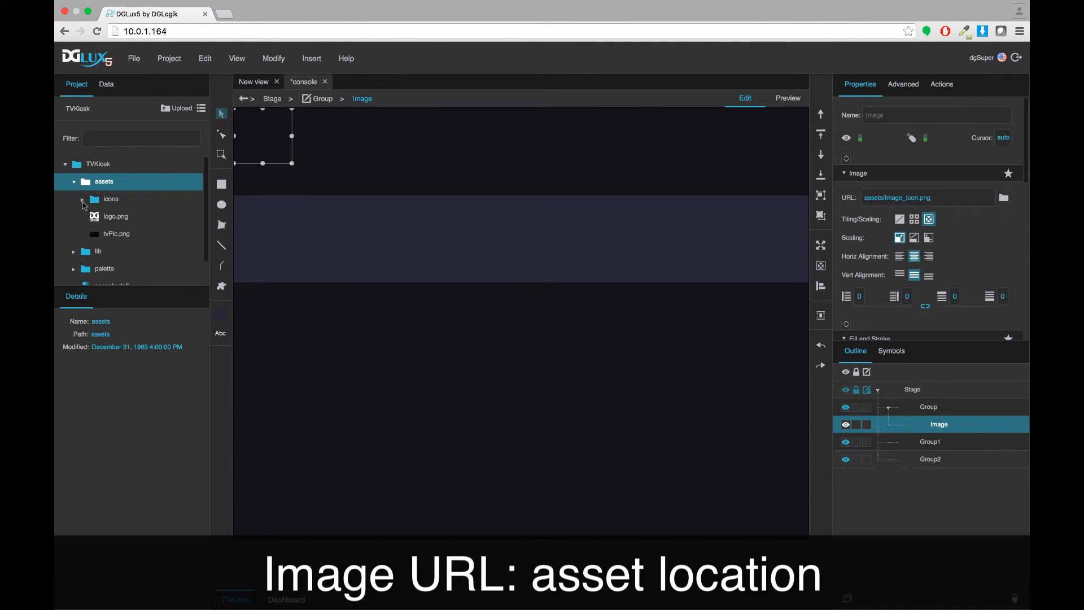
{"action": "left_click", "coordinate": [84, 203]}
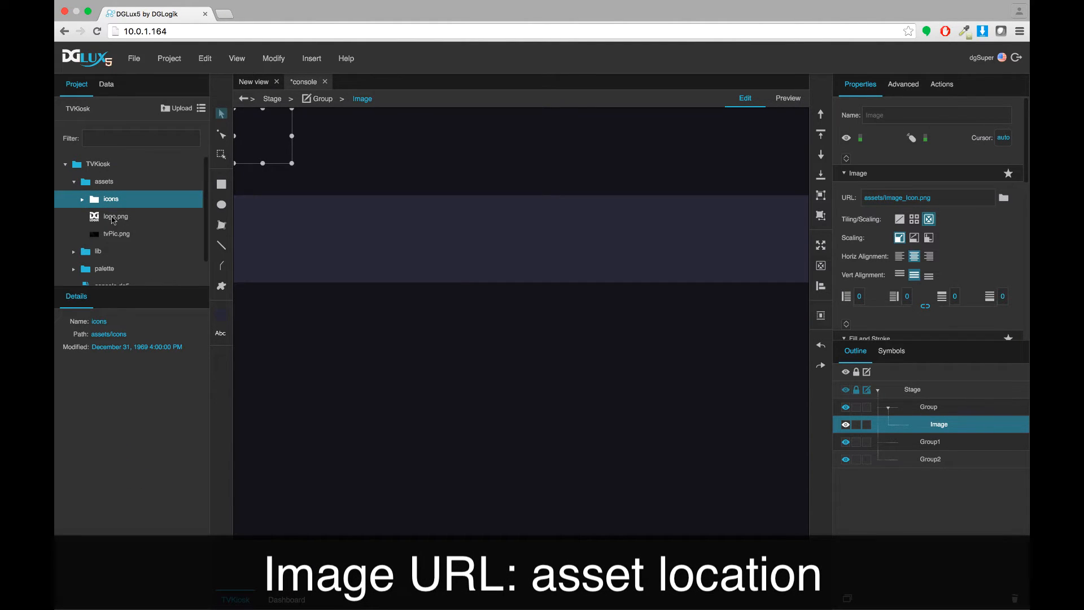
{"action": "left_click", "coordinate": [1003, 197]}
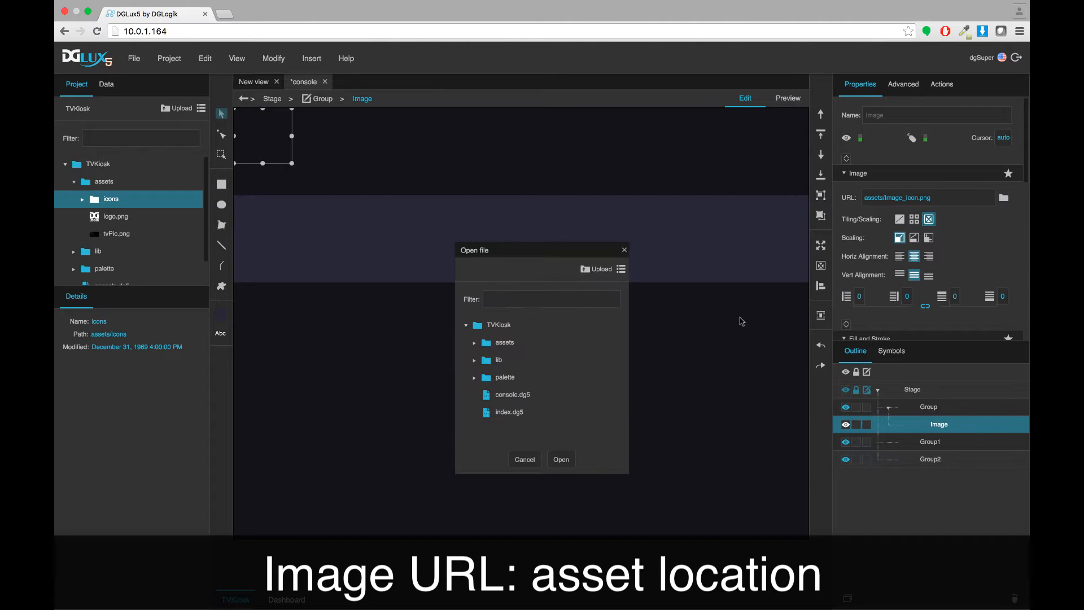
{"action": "left_click", "coordinate": [475, 343]}
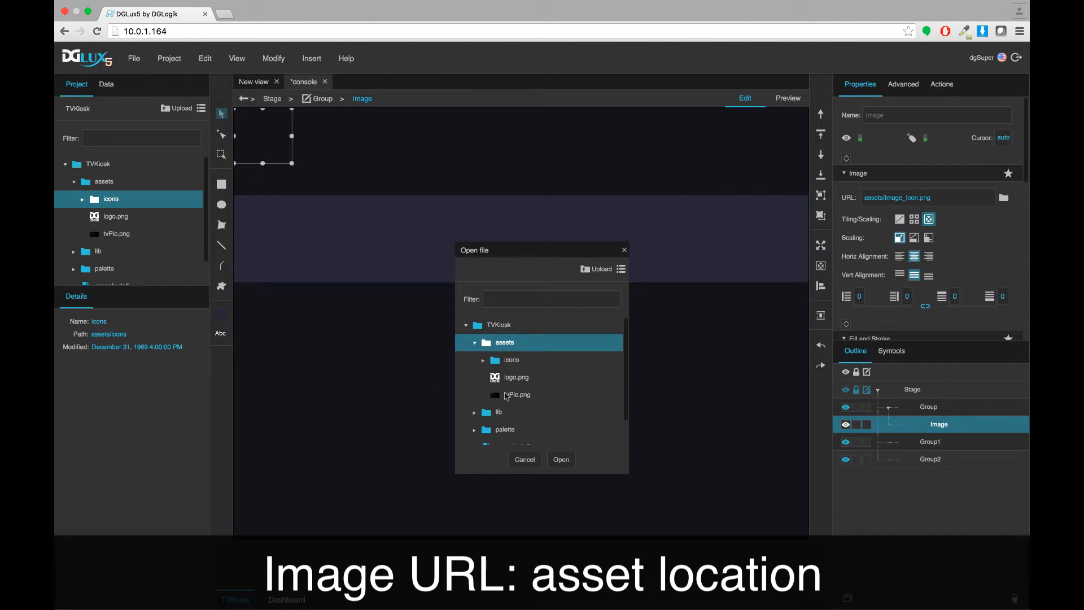
{"action": "double_click", "coordinate": [514, 377]}
- Set the logo image's width and height to 35 px each
{"action": "scroll", "coordinate": [937, 248], "scroll_direction": "down", "scroll_amount": 5}
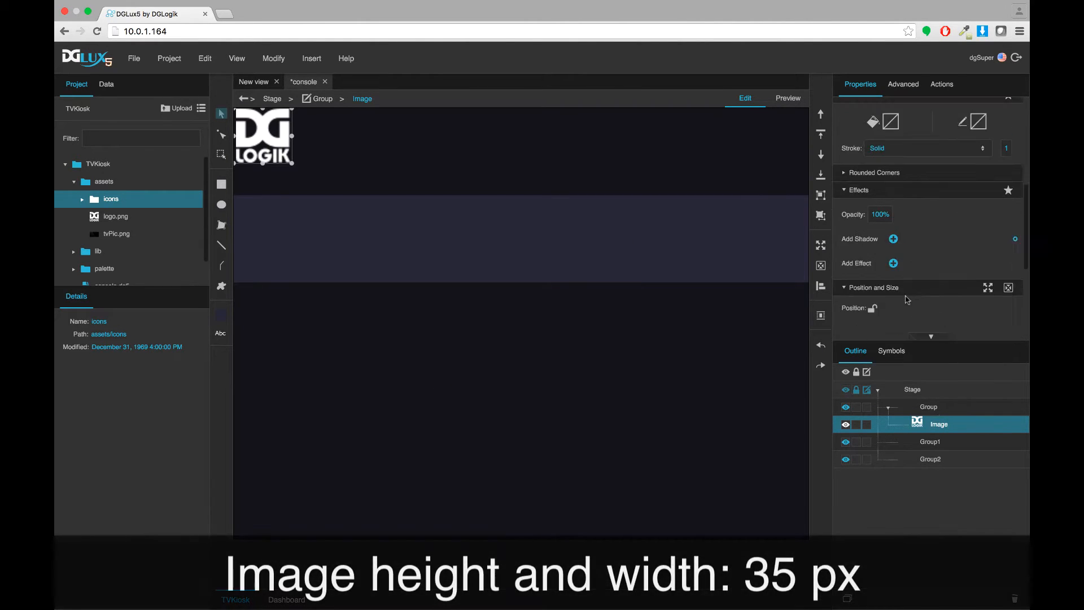
{"action": "scroll", "coordinate": [907, 299], "scroll_direction": "down", "scroll_amount": 4}
{"action": "double_click", "coordinate": [862, 212]}
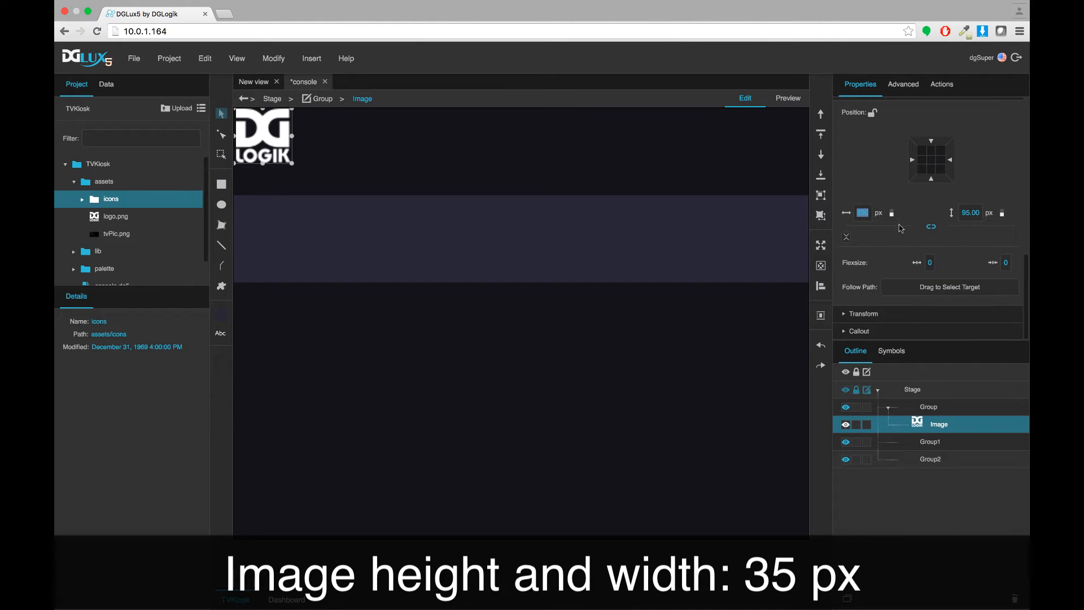
{"action": "type", "text": "35"}
{"action": "key", "text": "Return"}
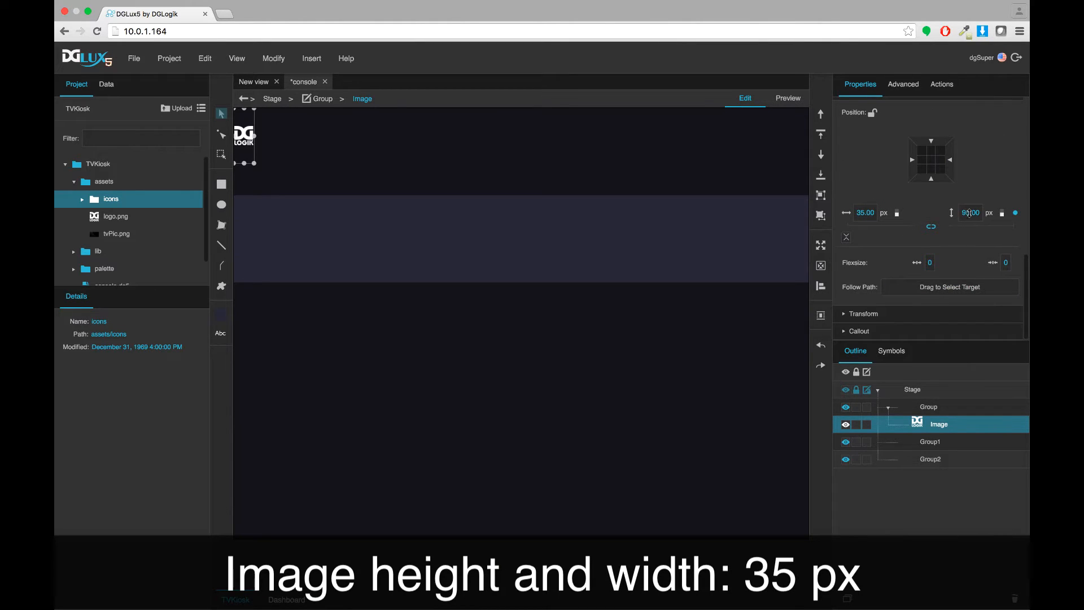
{"action": "type", "text": "35"}
{"action": "key", "text": "Return"}
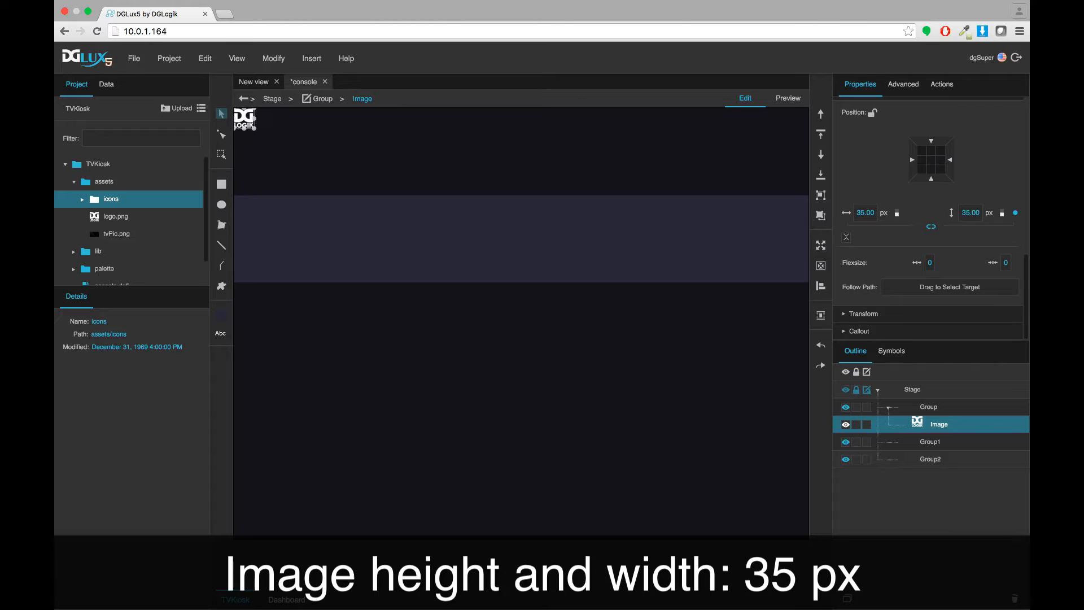
- Set the height of the top group to 70 px
{"action": "left_click", "coordinate": [1002, 406]}
{"action": "double_click", "coordinate": [972, 212]}
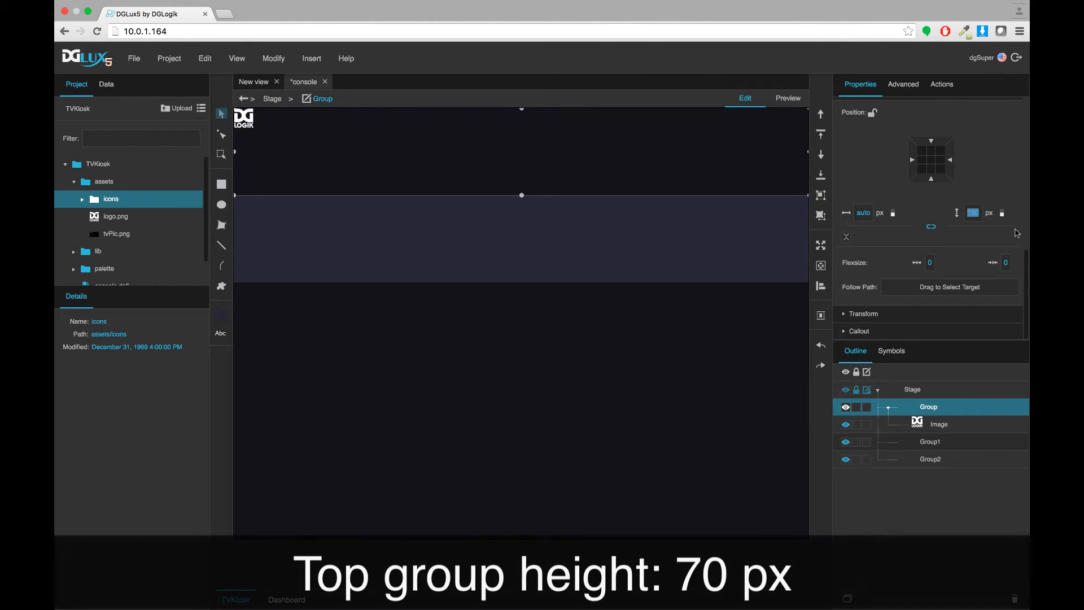
{"action": "type", "text": "70"}
{"action": "key", "text": "Return"}
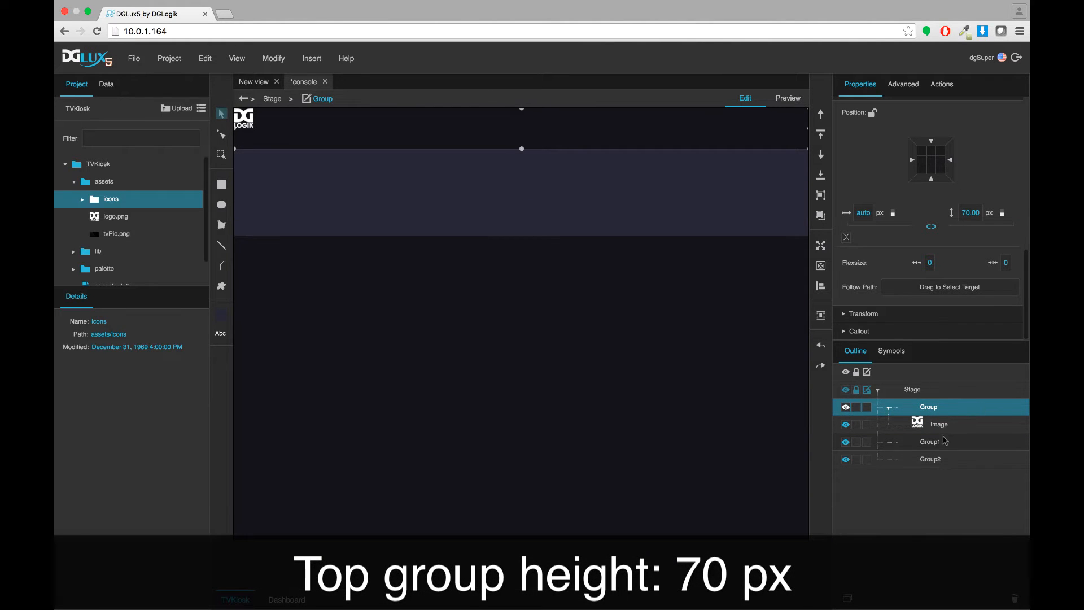
- Give the top group a Vertical layout with both vertical and horizontal alignment set to Center
{"action": "scroll", "coordinate": [931, 205], "scroll_direction": "up", "scroll_amount": 8}
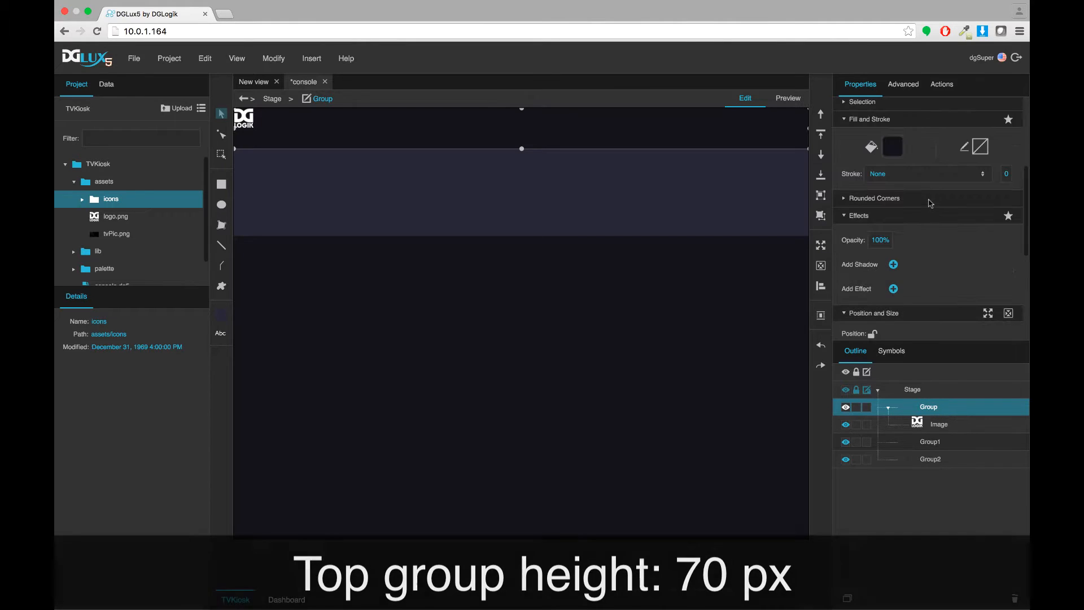
{"action": "left_click", "coordinate": [903, 198]}
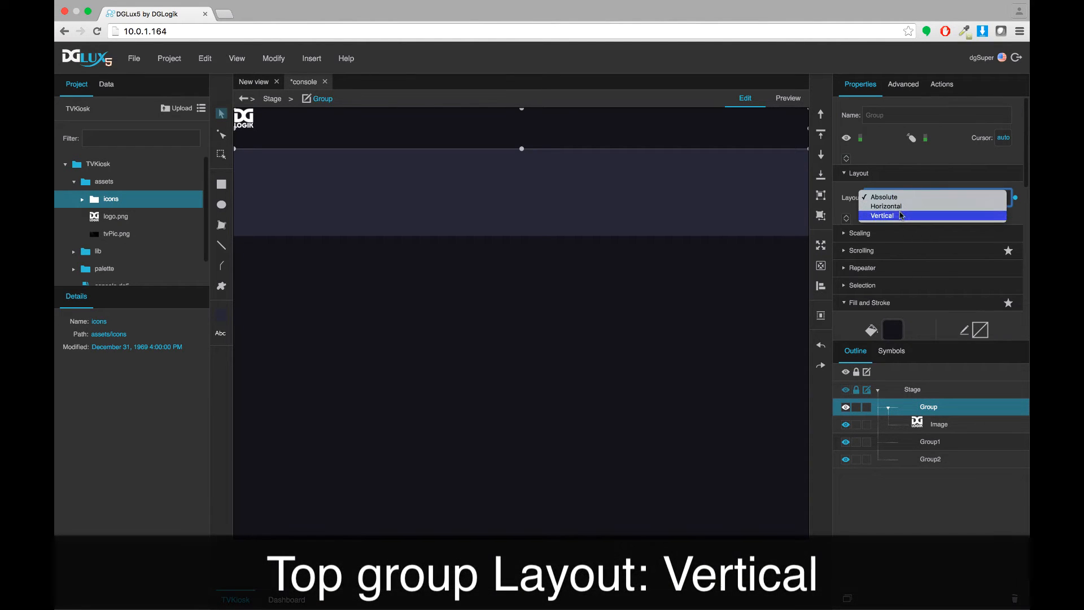
{"action": "left_click", "coordinate": [892, 215]}
{"action": "left_click", "coordinate": [913, 224]}
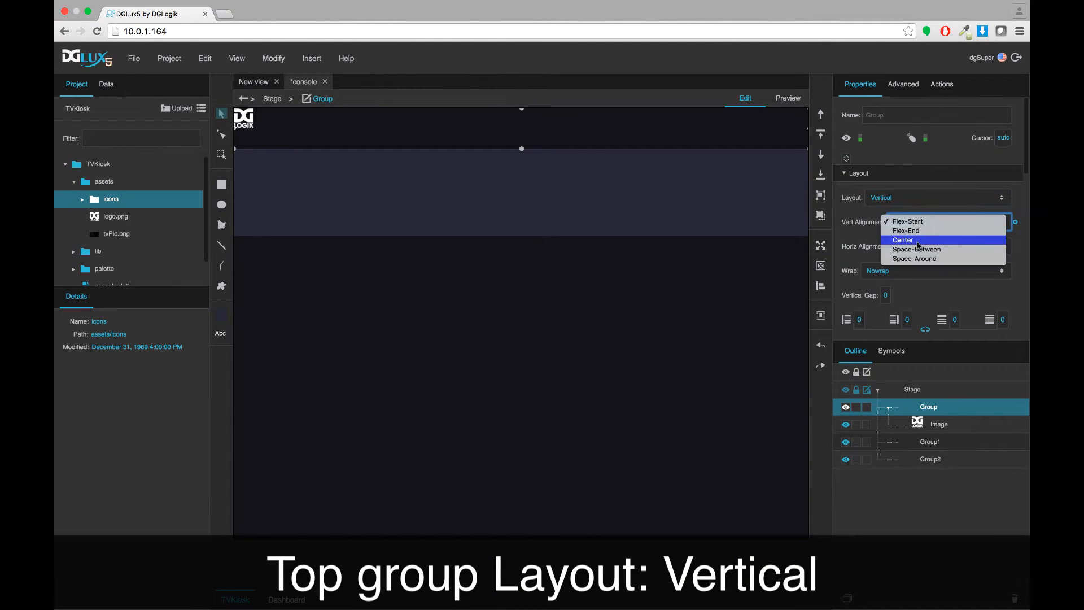
{"action": "left_click", "coordinate": [919, 242]}
{"action": "left_click", "coordinate": [914, 246]}
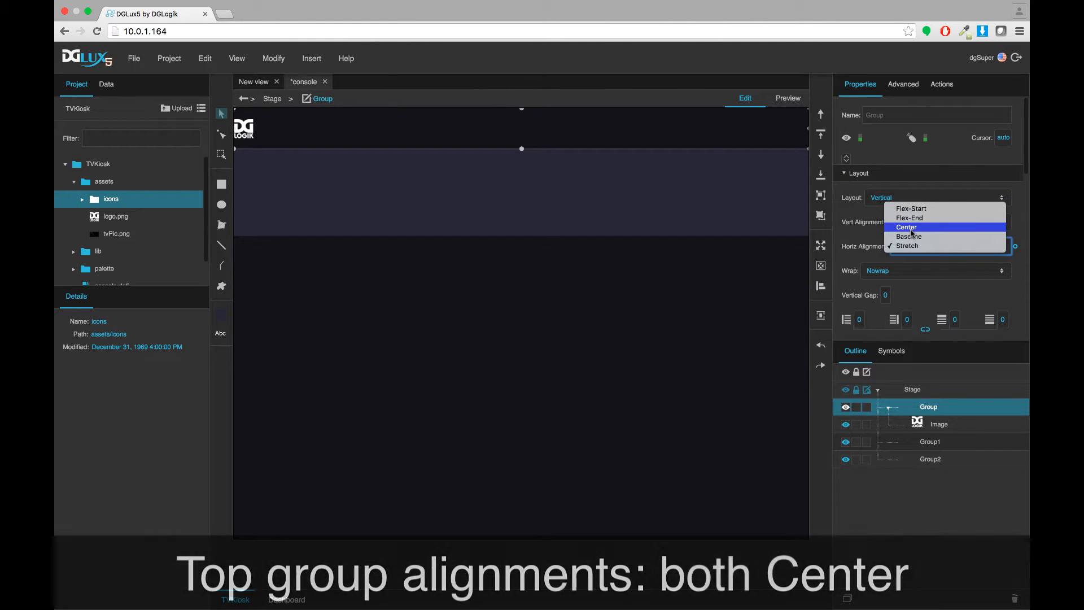
{"action": "left_click", "coordinate": [908, 227]}
{"action": "scroll", "coordinate": [926, 237], "scroll_direction": "down", "scroll_amount": 5}
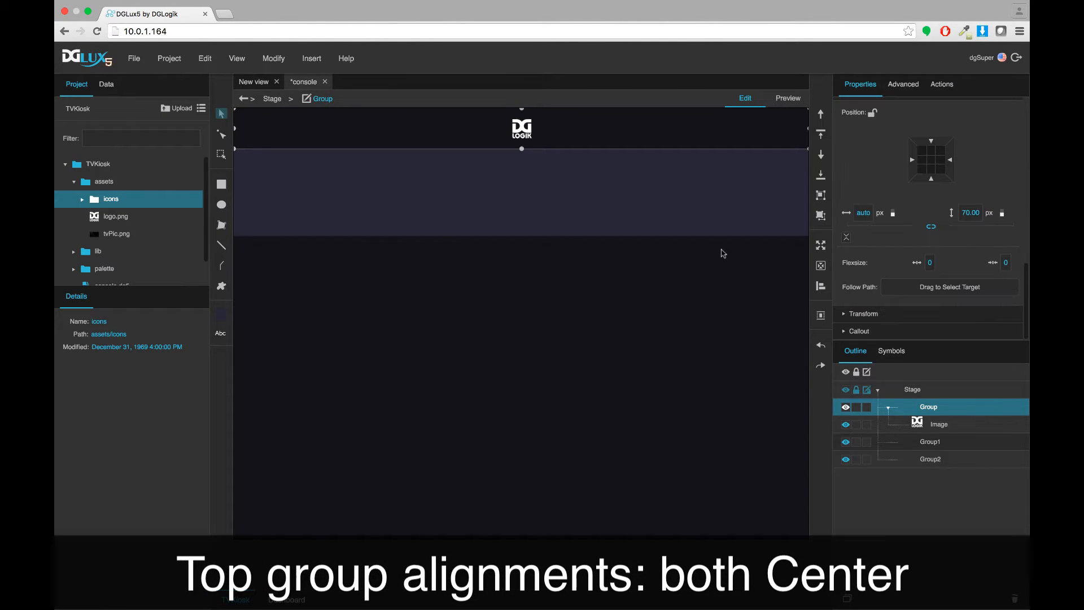
- Add a box shadow to the top group using the first effect preset in the TVKiosk favorites
{"action": "left_click", "coordinate": [706, 317]}
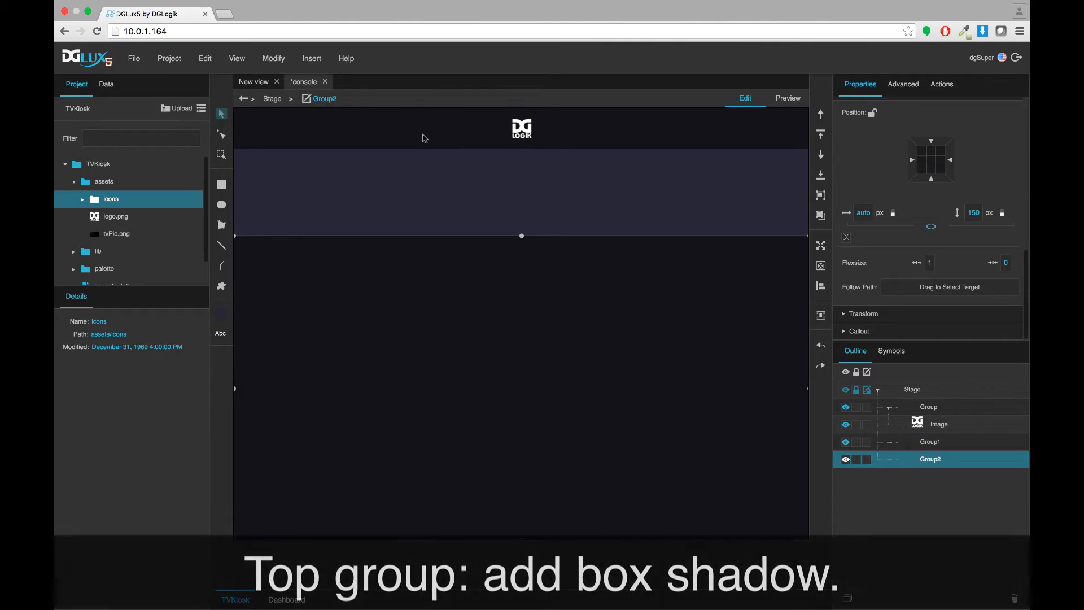
{"action": "left_click", "coordinate": [425, 139]}
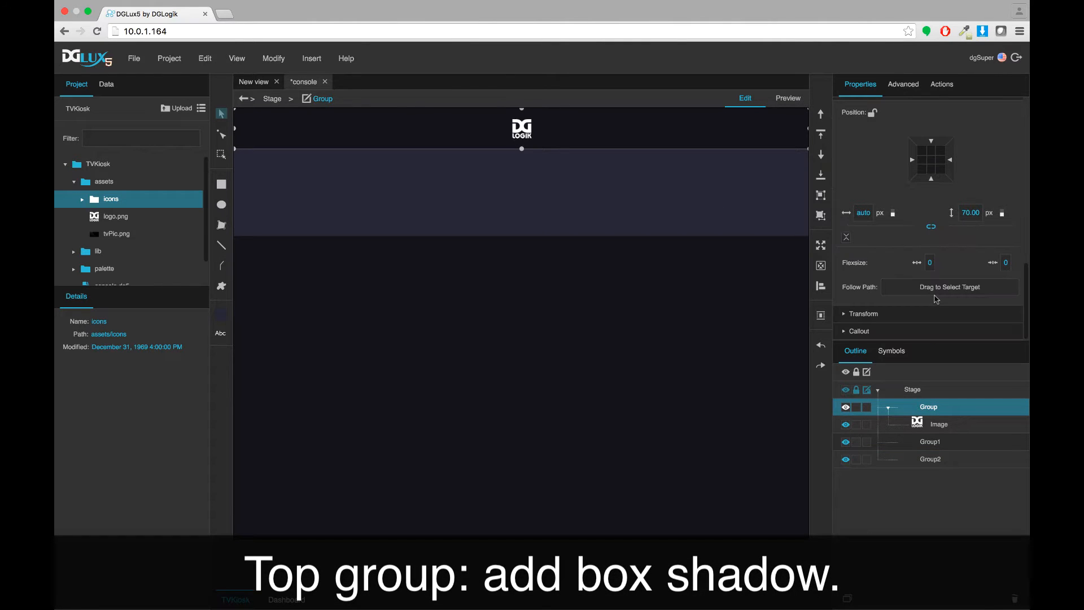
{"action": "scroll", "coordinate": [858, 303], "scroll_direction": "up", "scroll_amount": 5}
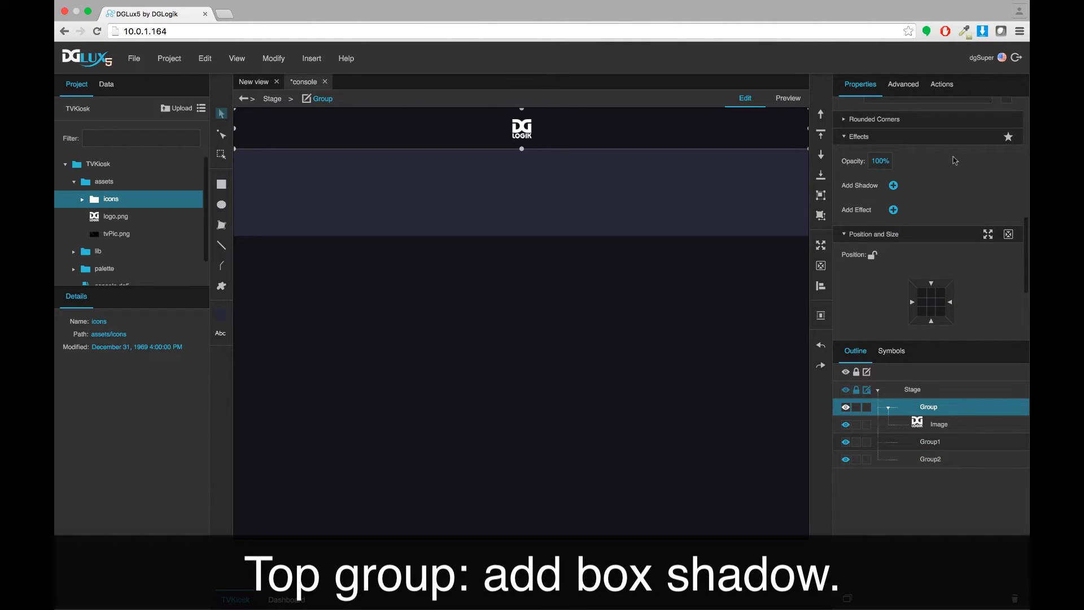
{"action": "left_click", "coordinate": [1009, 136]}
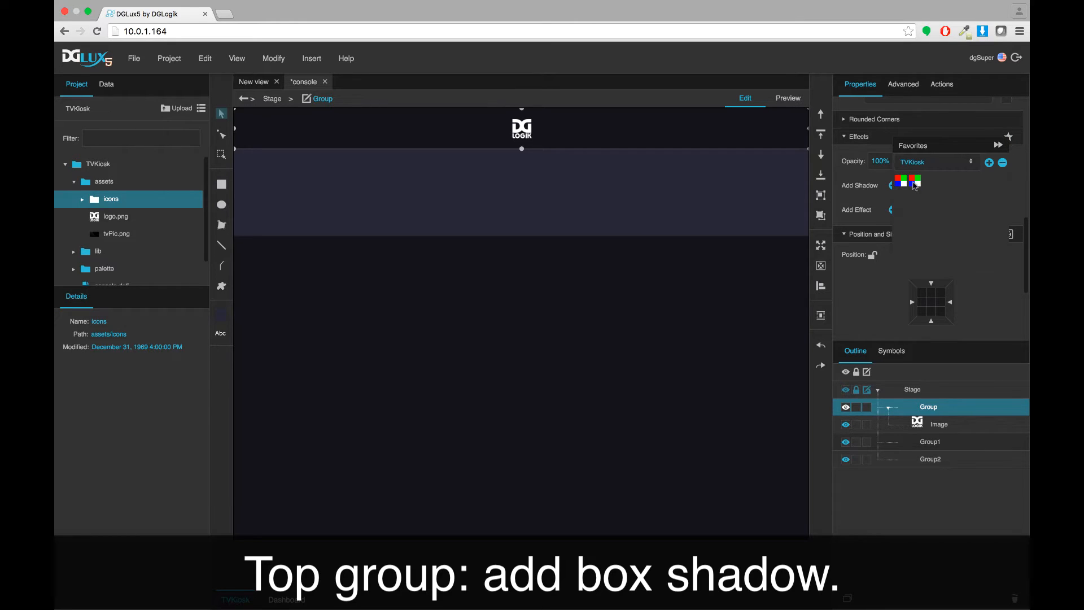
{"action": "left_click", "coordinate": [904, 184]}
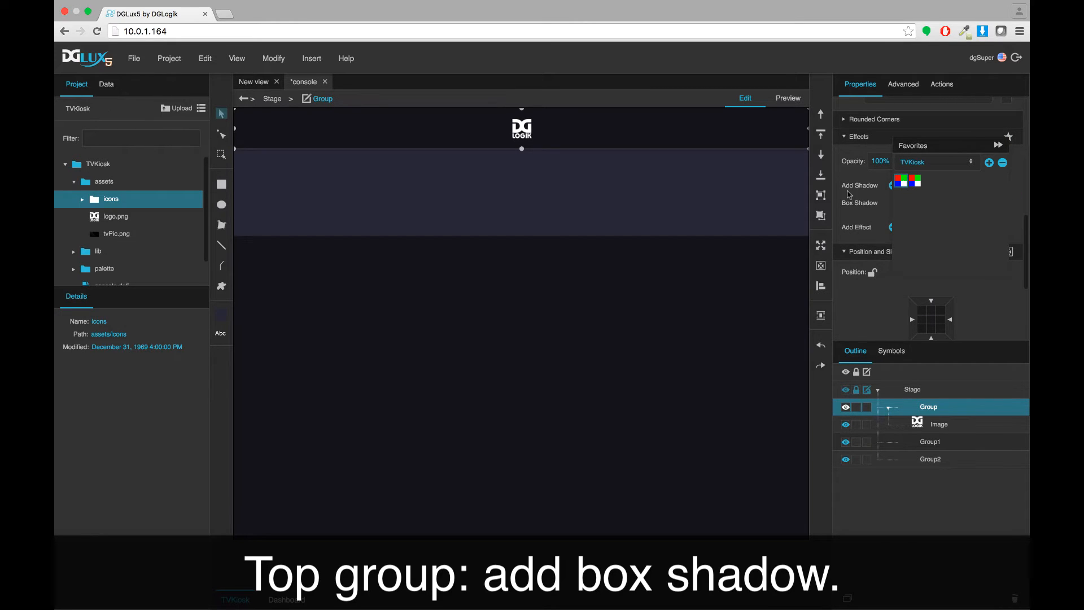
- Review the top group's box shadow settings and preview the console page
{"action": "left_click", "coordinate": [999, 145]}
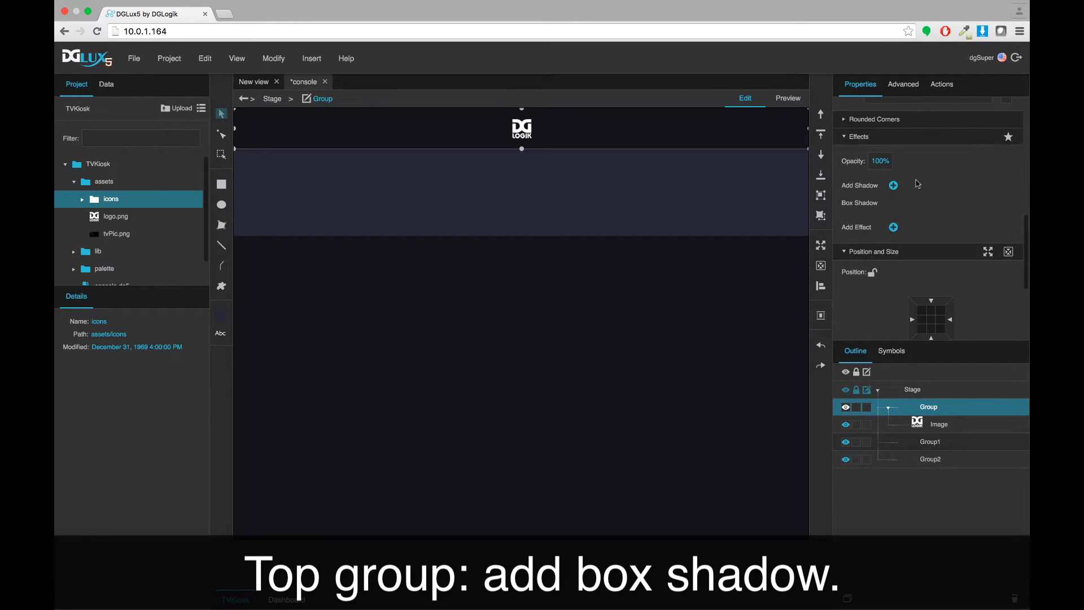
{"action": "left_click", "coordinate": [891, 202]}
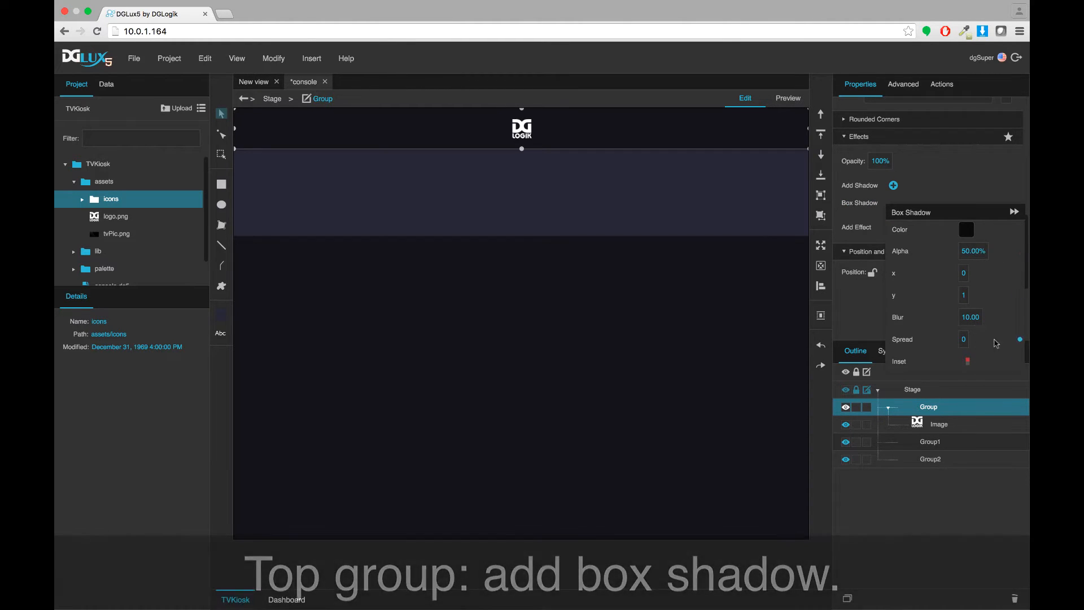
{"action": "left_click", "coordinate": [788, 103]}
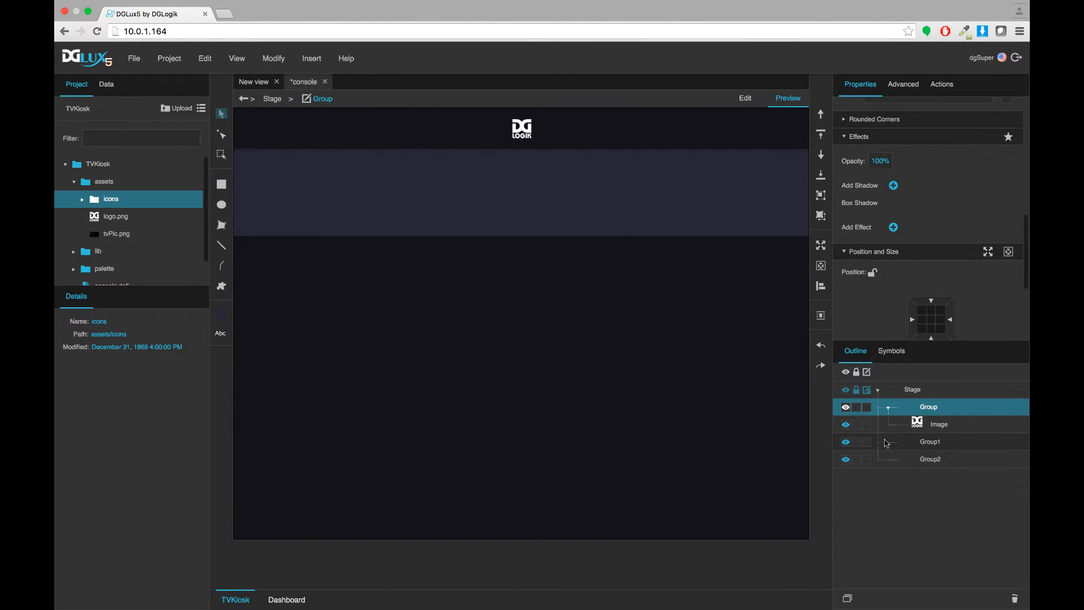
- Give the middle group's bottom border its own colour, #34344a, from the TVKiosk colour favorites
{"action": "left_click", "coordinate": [922, 445]}
{"action": "scroll", "coordinate": [890, 300], "scroll_direction": "up", "scroll_amount": 4}
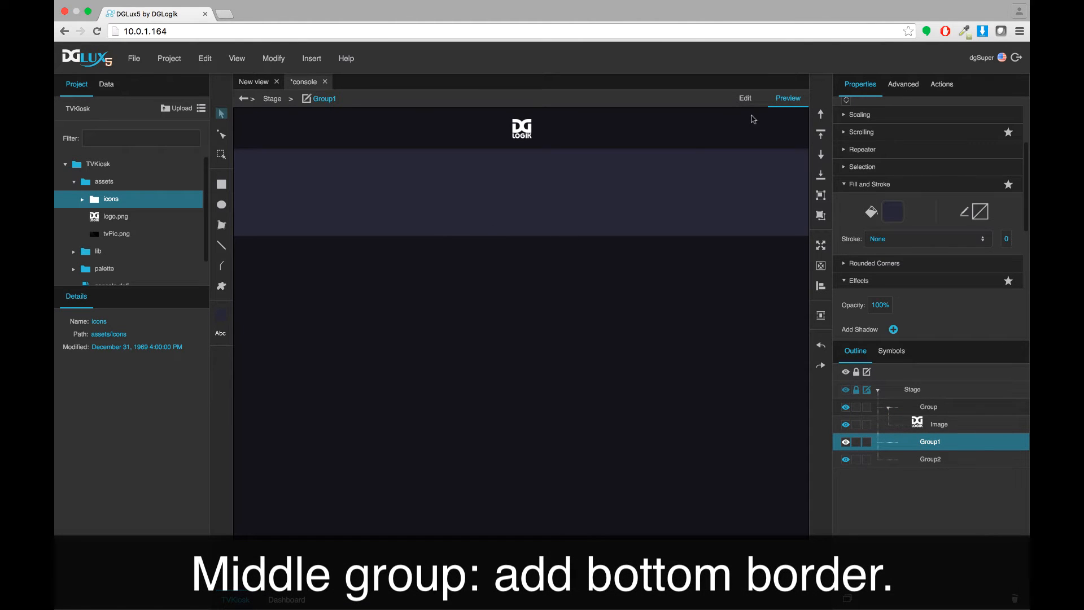
{"action": "left_click", "coordinate": [744, 99]}
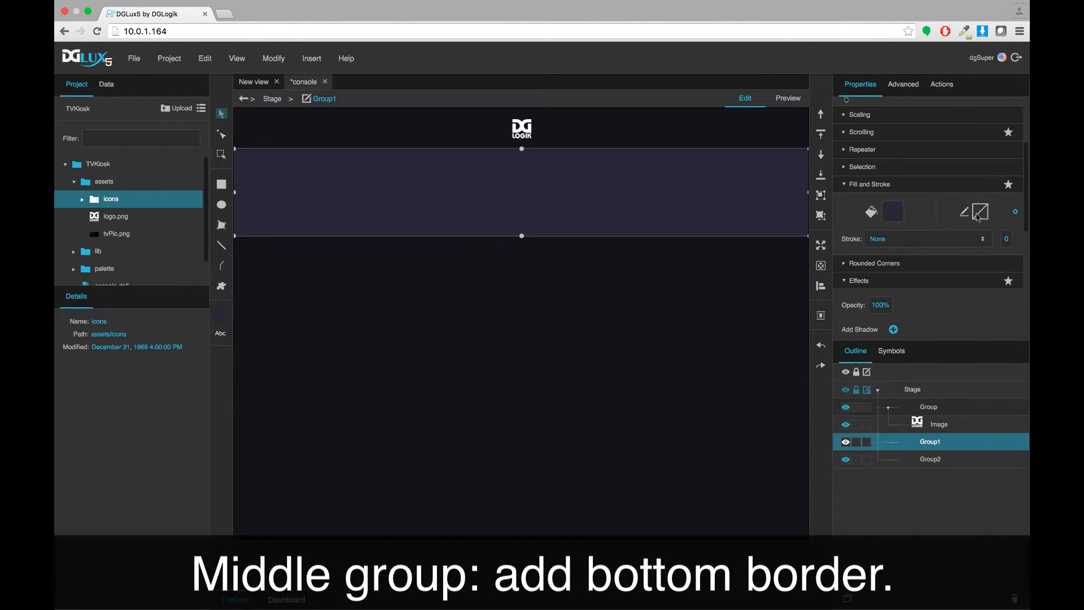
{"action": "left_click", "coordinate": [966, 211]}
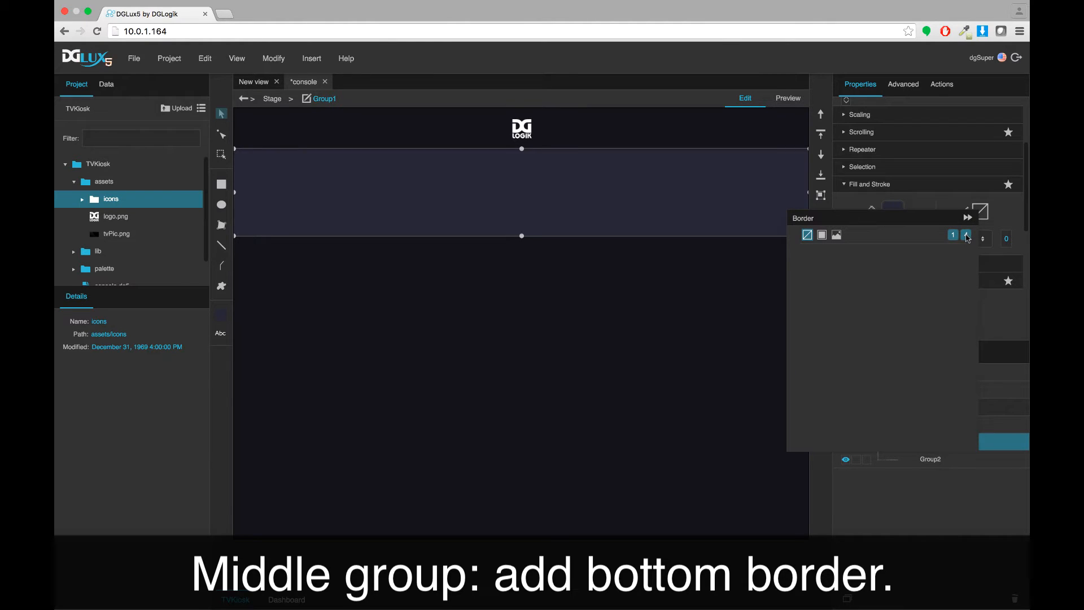
{"action": "left_click", "coordinate": [966, 236]}
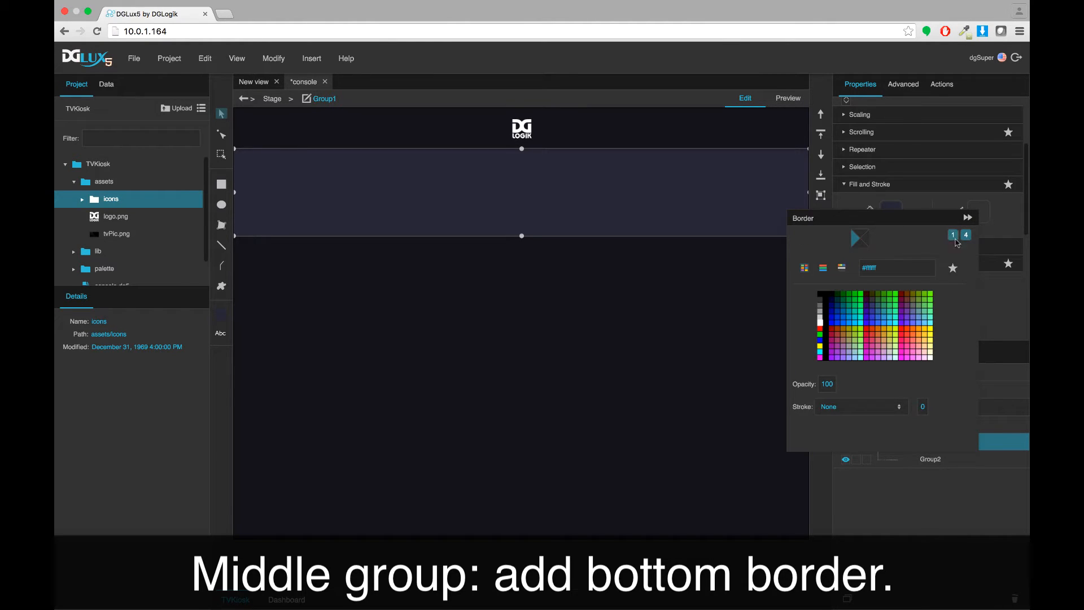
{"action": "left_click", "coordinate": [861, 244]}
{"action": "left_click", "coordinate": [953, 269]}
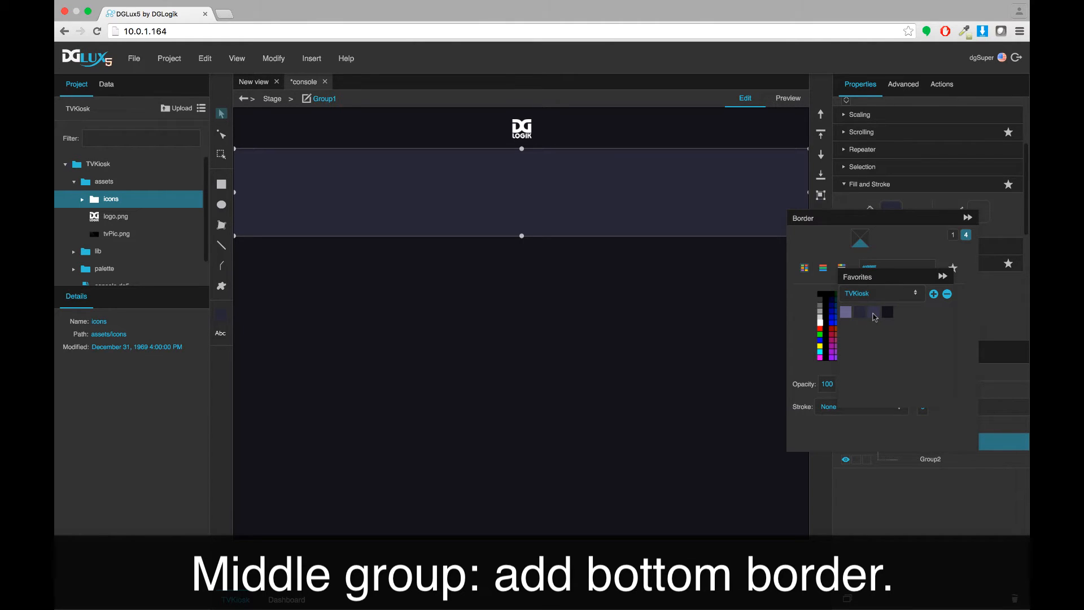
{"action": "left_click", "coordinate": [874, 314]}
{"action": "left_click", "coordinate": [942, 276]}
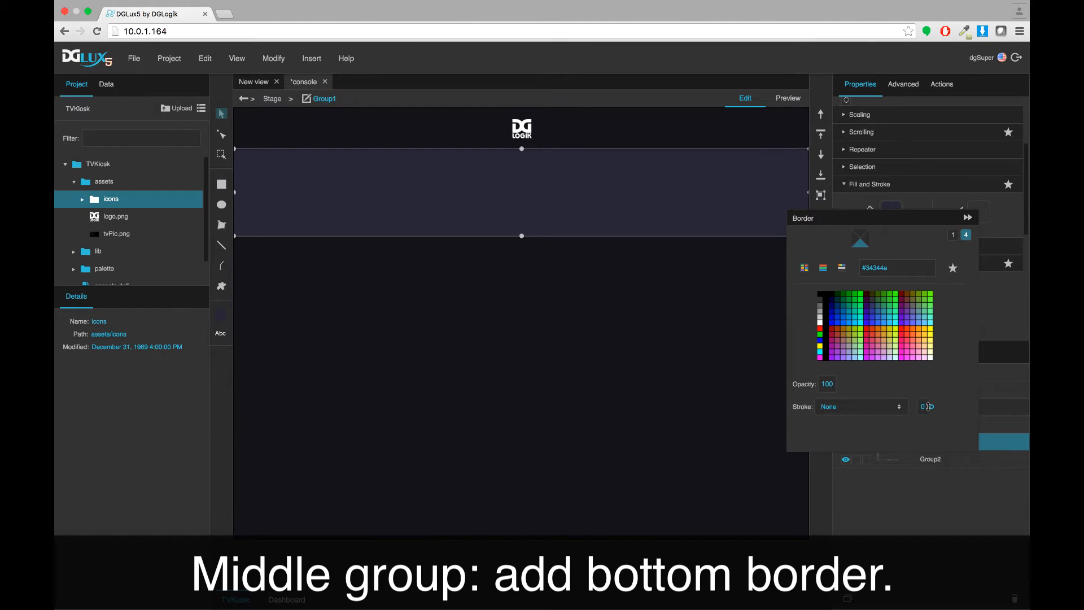
- Set the middle group's bottom border to a Solid stroke of thickness 2 and preview the page
{"action": "left_click", "coordinate": [927, 406]}
{"action": "type", "text": "2"}
{"action": "left_click", "coordinate": [868, 406]}
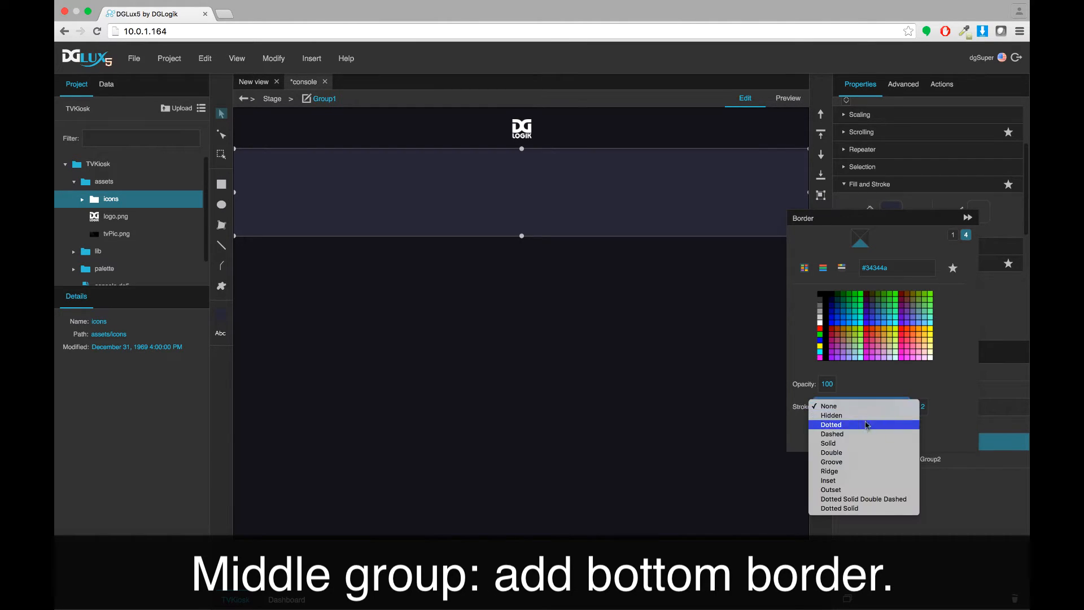
{"action": "left_click", "coordinate": [859, 447]}
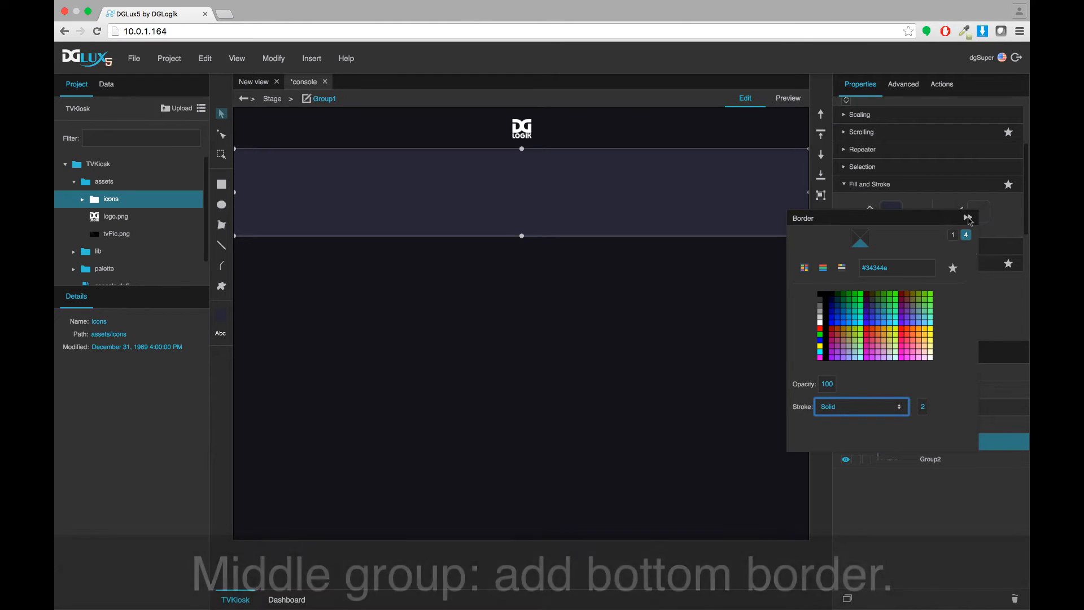
{"action": "left_click", "coordinate": [968, 218]}
{"action": "left_click", "coordinate": [794, 102]}
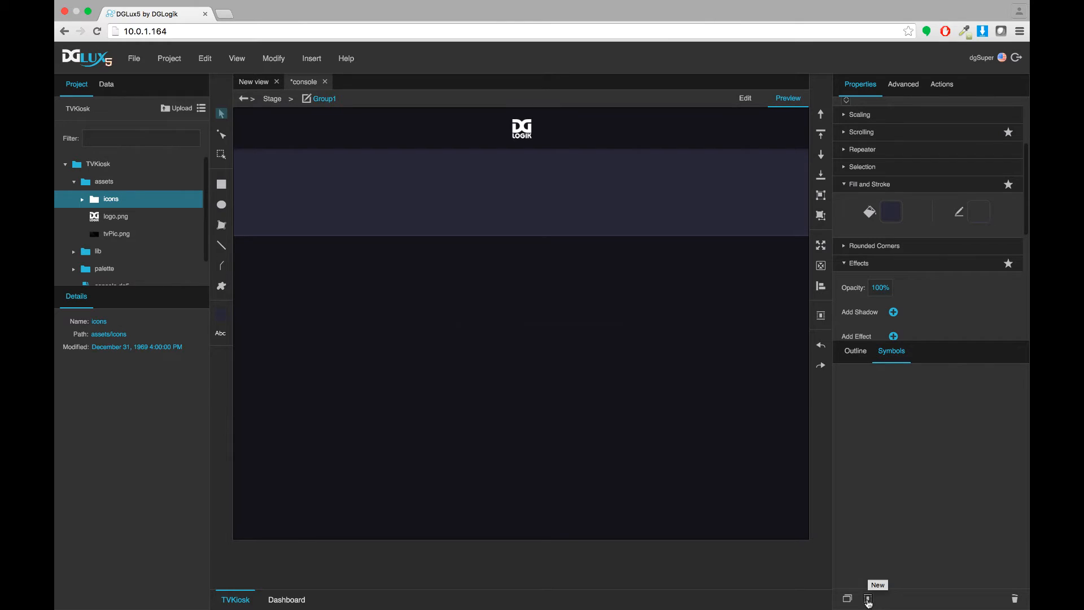
- Create a new symbol named TV and show its component outline
{"action": "left_click", "coordinate": [868, 600]}
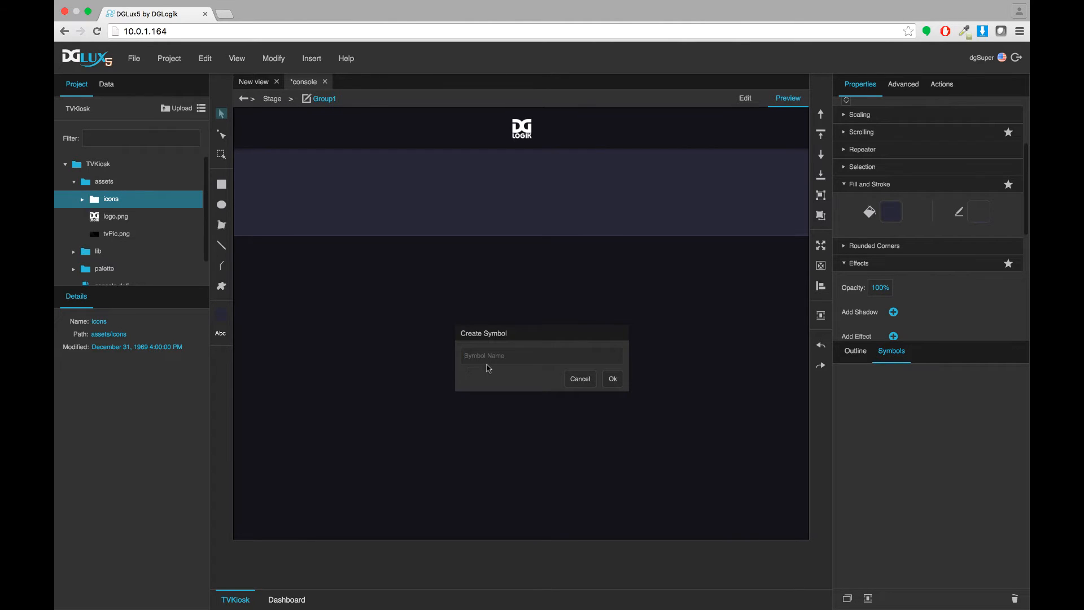
{"action": "type", "text": "TV"}
{"action": "left_click", "coordinate": [613, 380]}
{"action": "left_click", "coordinate": [854, 352]}
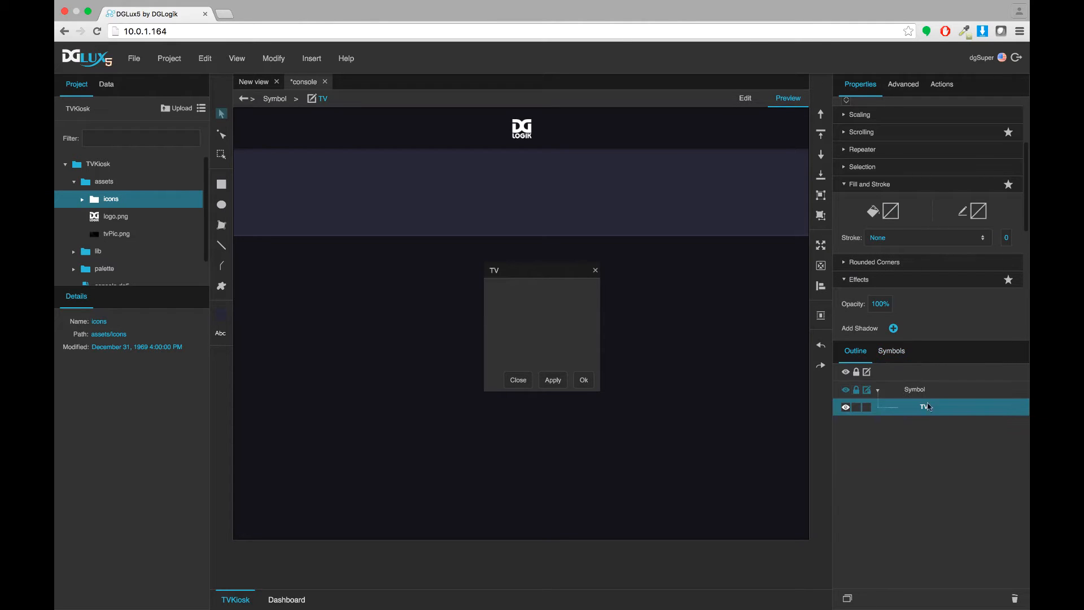
- Insert a Text component and an Image component into the TV symbol
{"action": "right_click", "coordinate": [926, 410]}
{"action": "mouse_move", "coordinate": [847, 342]}
{"action": "mouse_move", "coordinate": [768, 341]}
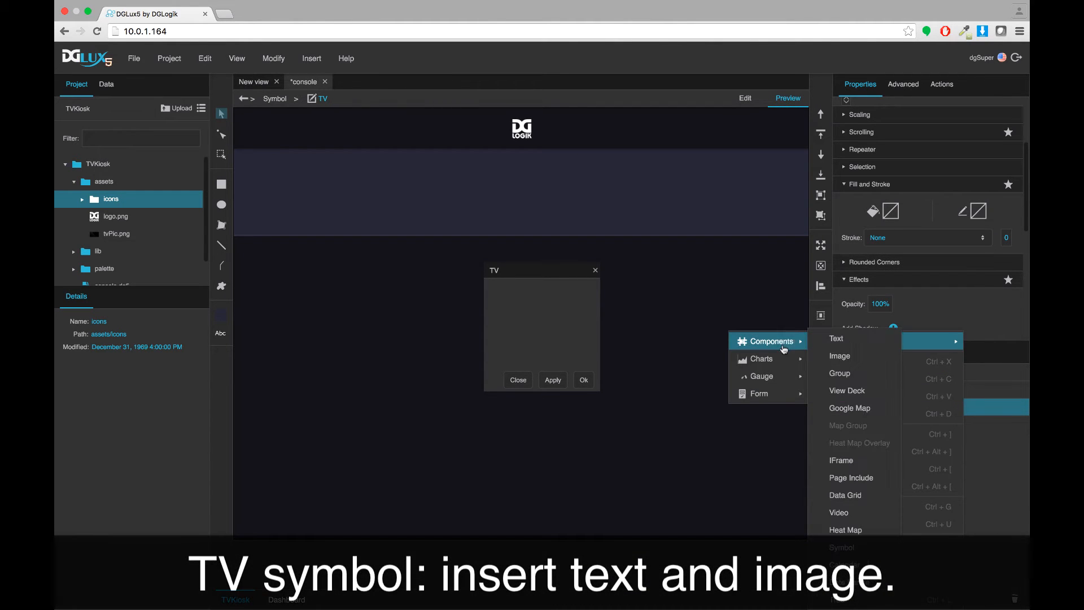
{"action": "left_click", "coordinate": [835, 337]}
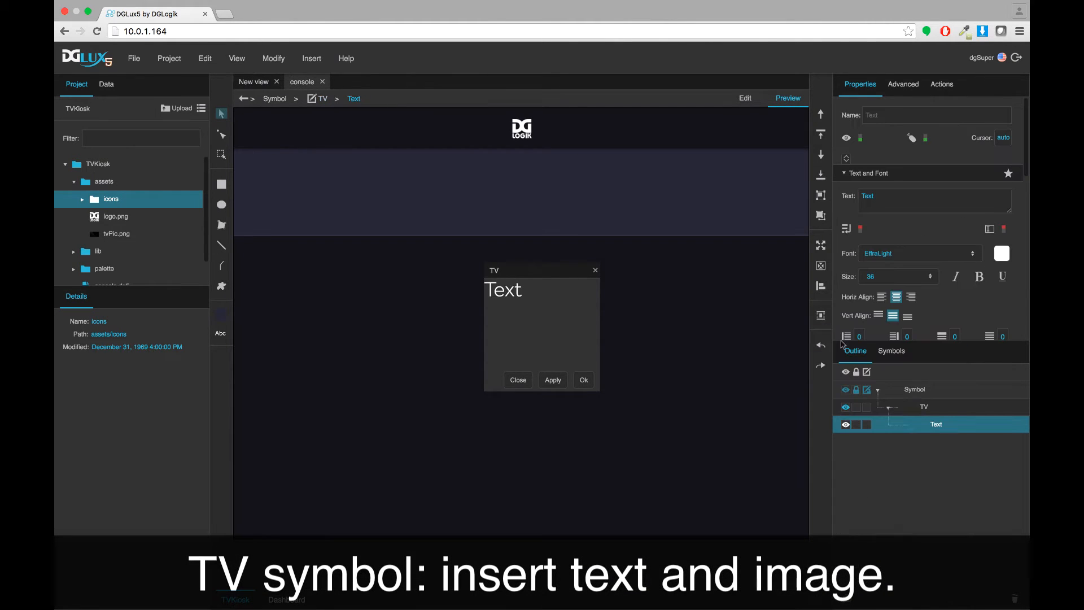
{"action": "left_click", "coordinate": [920, 407]}
{"action": "right_click", "coordinate": [920, 408]}
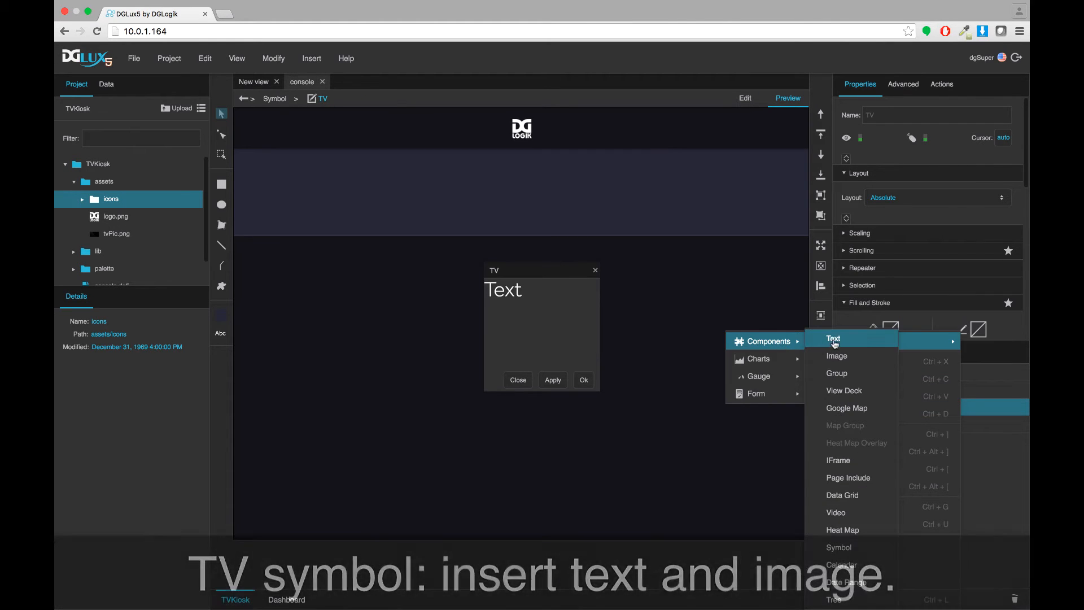
{"action": "left_click", "coordinate": [838, 355]}
- Anchor the TV symbol's text to the center with vertical and horizontal offsets of 0 px
{"action": "left_click", "coordinate": [935, 439]}
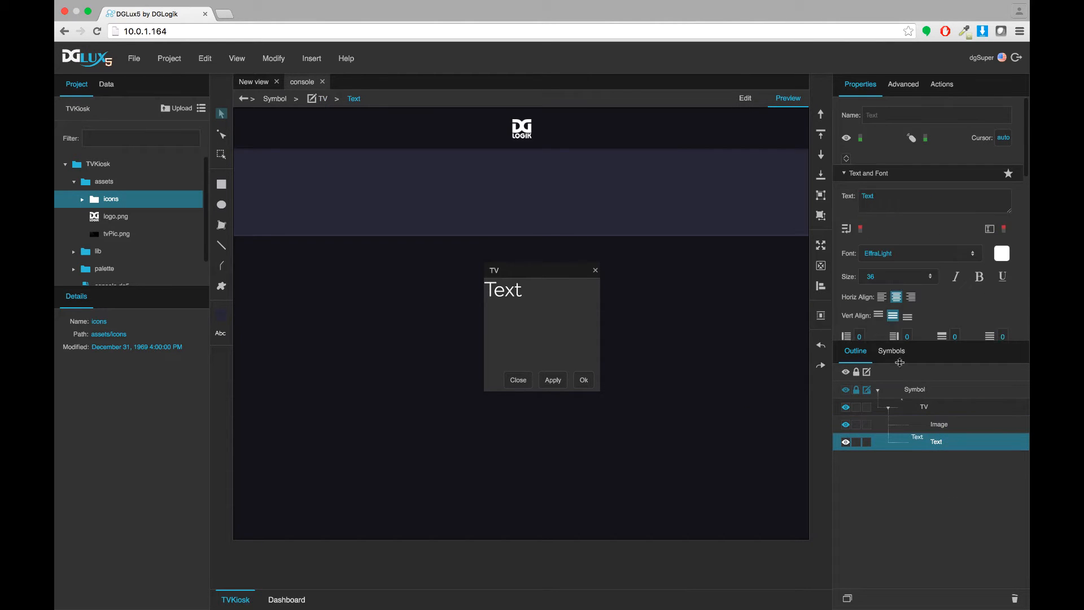
{"action": "scroll", "coordinate": [892, 282], "scroll_direction": "down", "scroll_amount": 10}
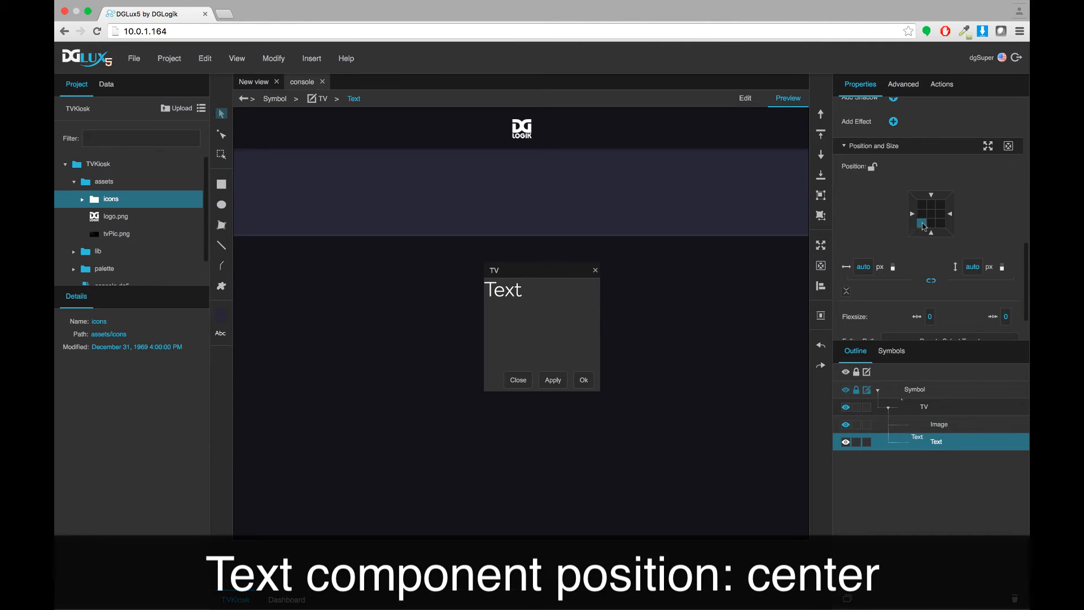
{"action": "left_click", "coordinate": [933, 214]}
{"action": "left_click", "coordinate": [932, 215]}
{"action": "left_click", "coordinate": [917, 180]}
{"action": "type", "text": "0"}
{"action": "key", "text": "Return"}
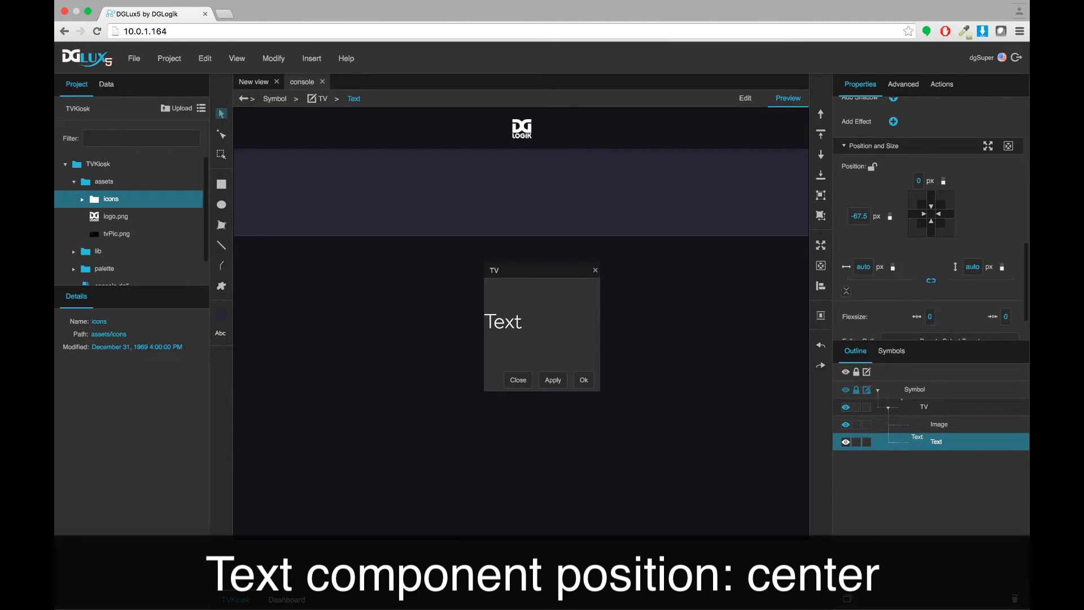
{"action": "left_click", "coordinate": [869, 222]}
{"action": "type", "text": "0"}
{"action": "key", "text": "Return"}
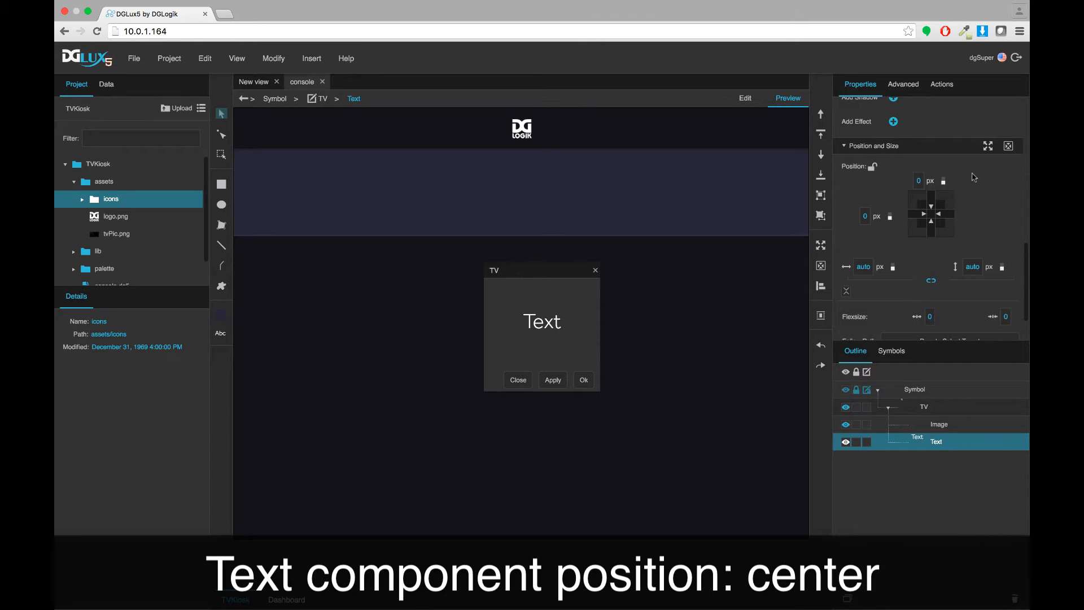
{"action": "left_click", "coordinate": [929, 217]}
- Set the TV symbol's image source to assets/tvPic.png
{"action": "left_click", "coordinate": [945, 425]}
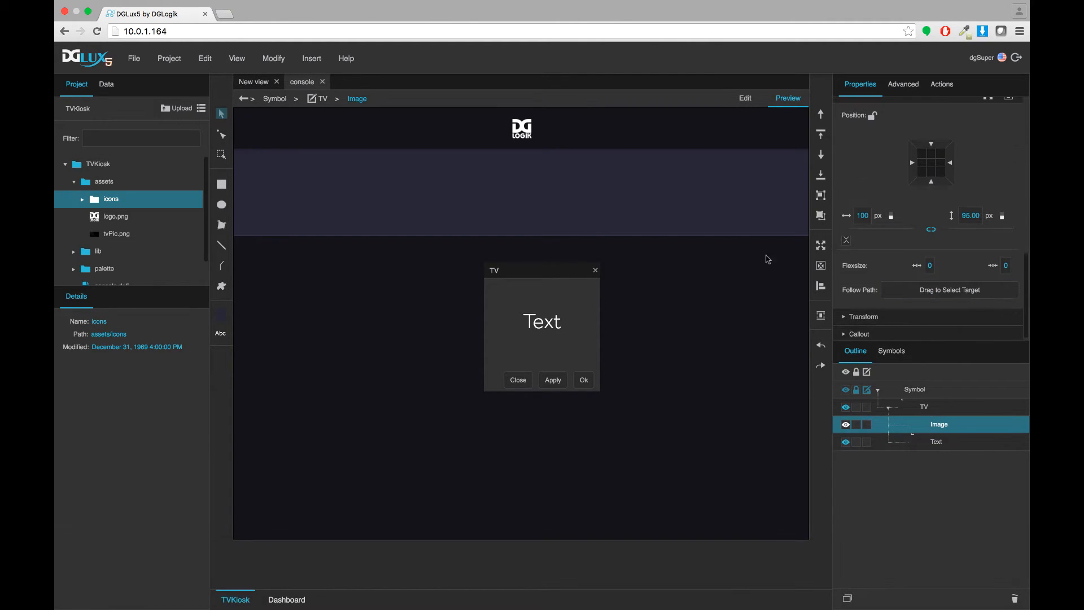
{"action": "scroll", "coordinate": [999, 248], "scroll_direction": "up", "scroll_amount": 5}
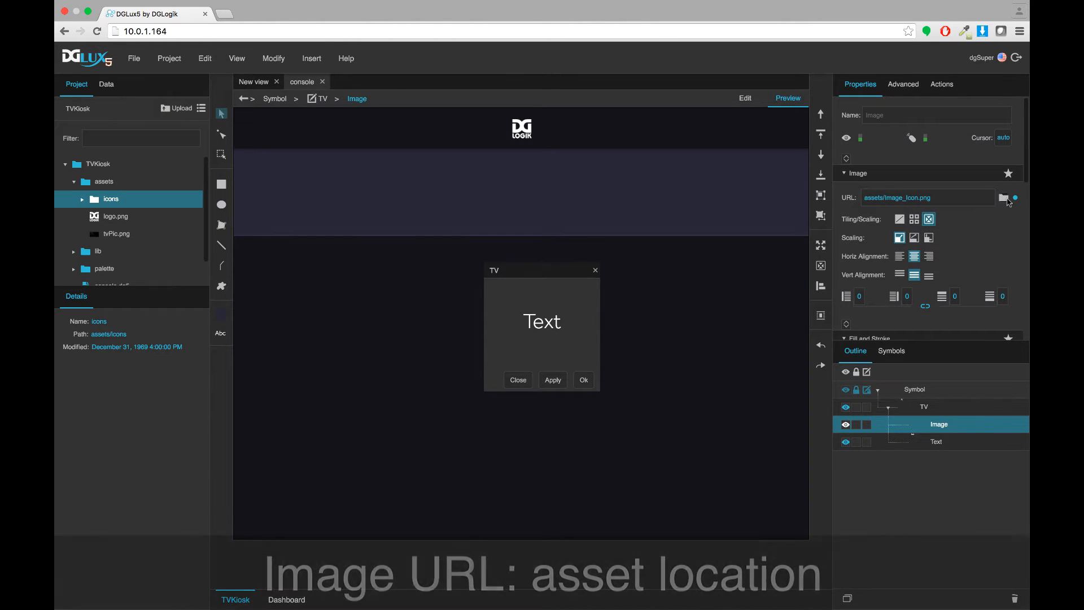
{"action": "left_click", "coordinate": [1004, 198]}
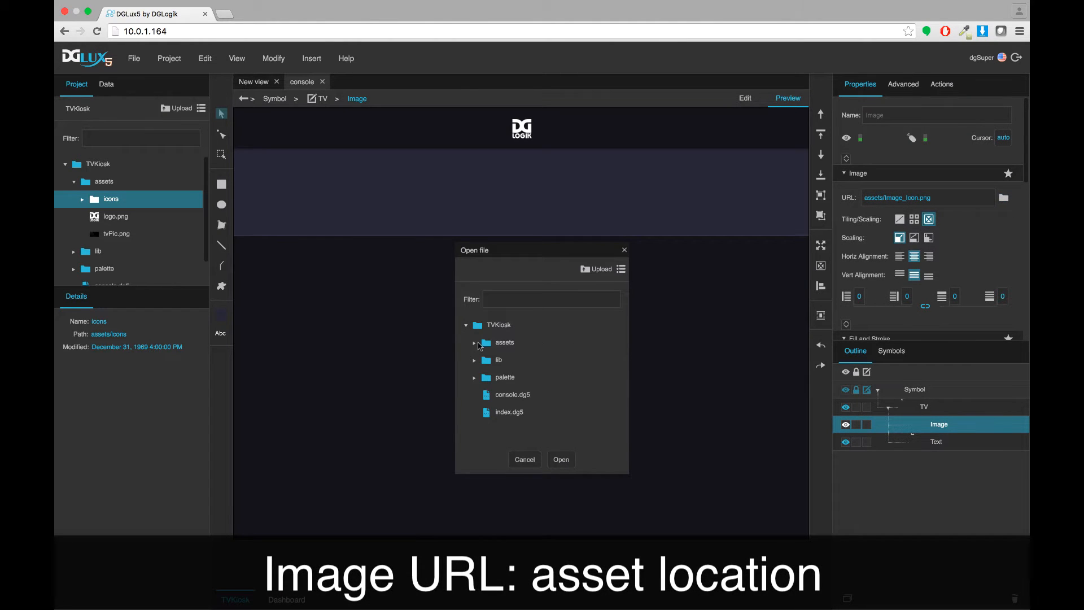
{"action": "left_click", "coordinate": [475, 342]}
{"action": "double_click", "coordinate": [513, 395]}
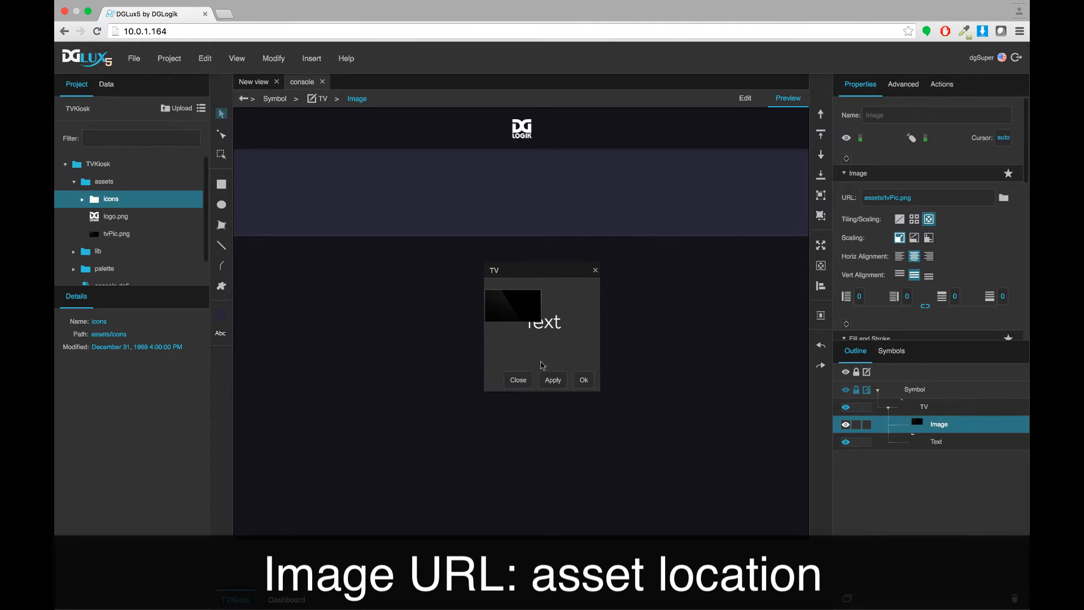
- Set the TV symbol's image size to 250 px wide and 150 px high
{"action": "scroll", "coordinate": [915, 284], "scroll_direction": "down", "scroll_amount": 5}
{"action": "scroll", "coordinate": [915, 284], "scroll_direction": "down", "scroll_amount": 5}
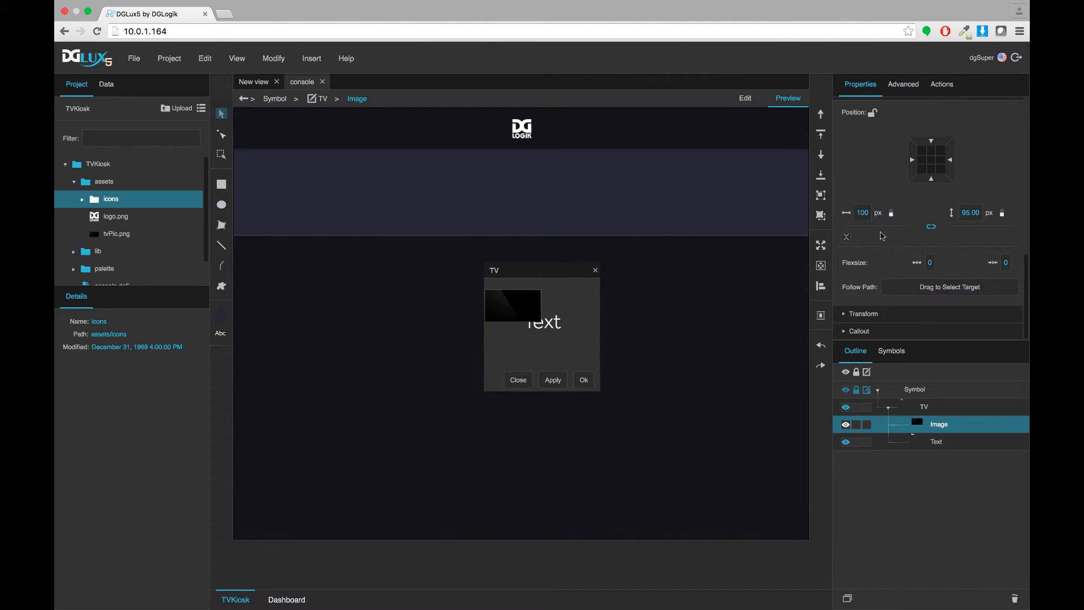
{"action": "double_click", "coordinate": [862, 213]}
{"action": "type", "text": "250"}
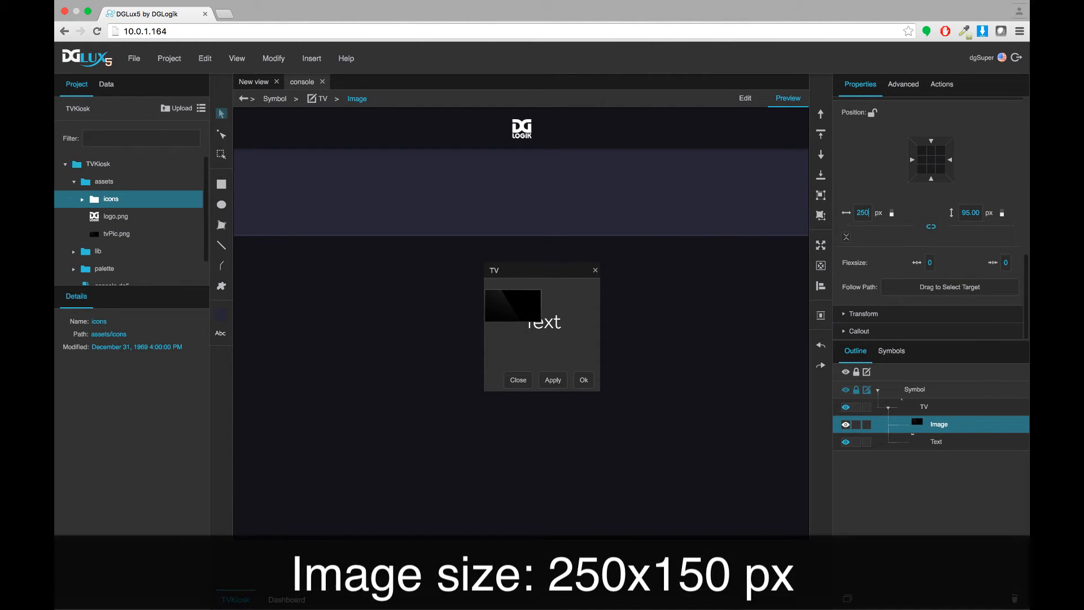
{"action": "key", "text": "Return"}
{"action": "double_click", "coordinate": [971, 213]}
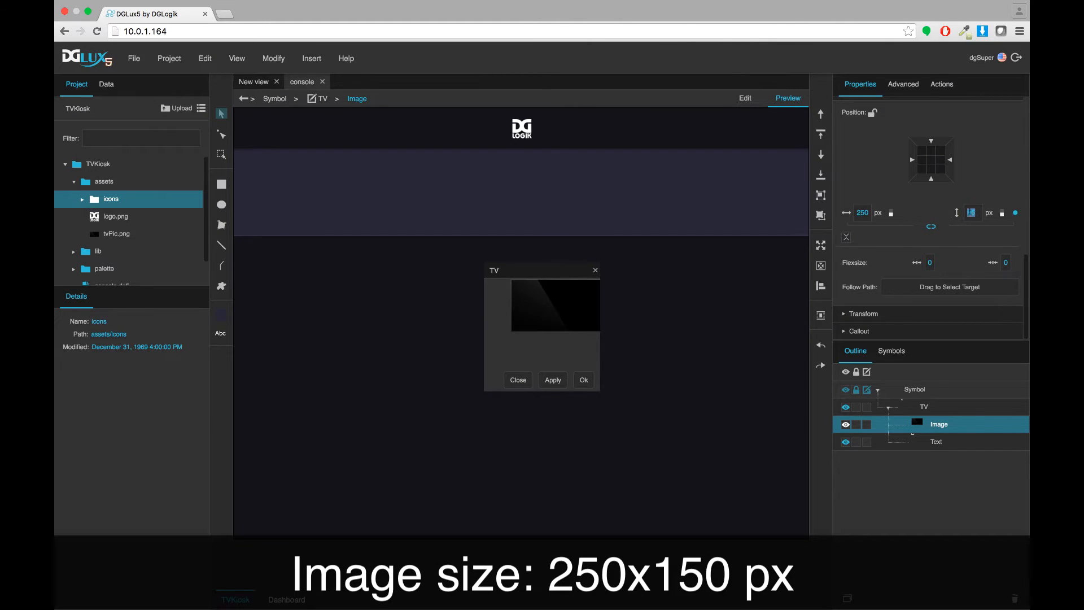
{"action": "type", "text": "150"}
{"action": "key", "text": "Return"}
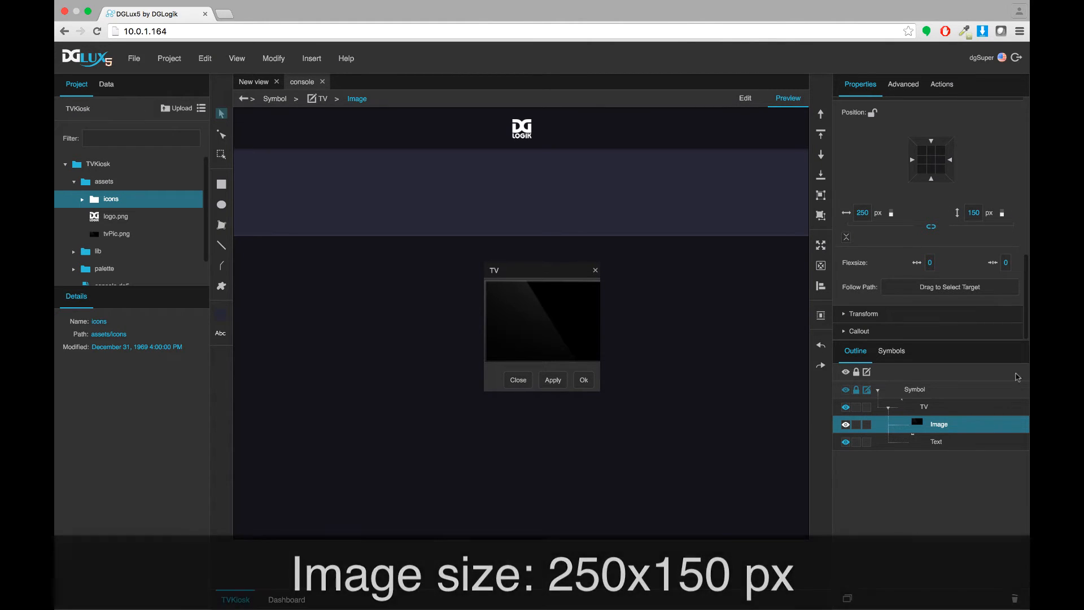
- Set the size of the TV symbol itself to 250 px wide and 150 px high
{"action": "left_click", "coordinate": [924, 407]}
{"action": "double_click", "coordinate": [863, 212]}
{"action": "type", "text": "250"}
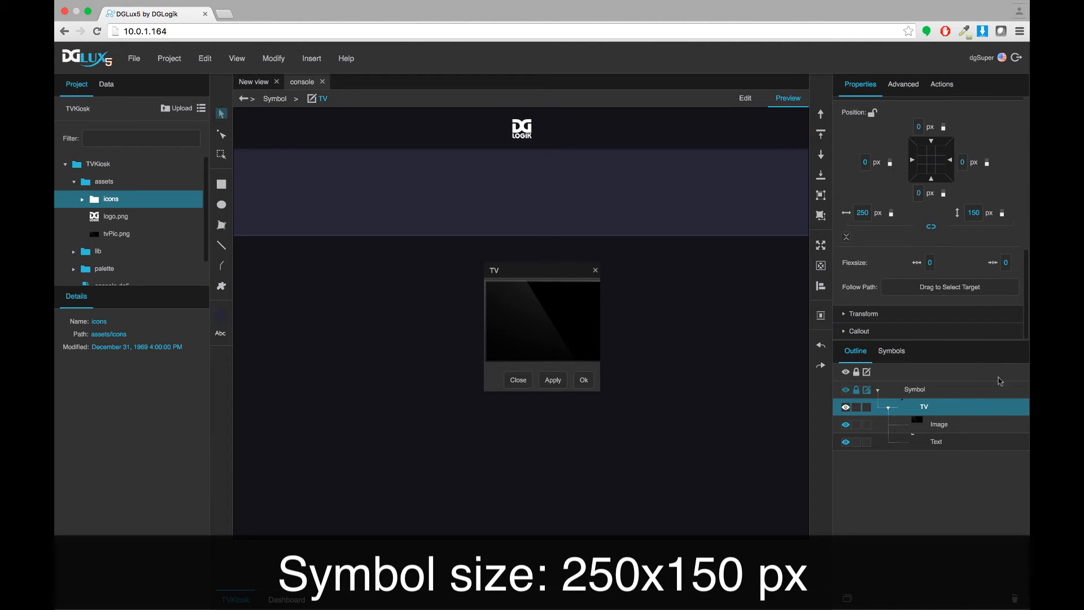
- Bring the text in front of the image in the TV symbol and accept the symbol
{"action": "left_click", "coordinate": [942, 442]}
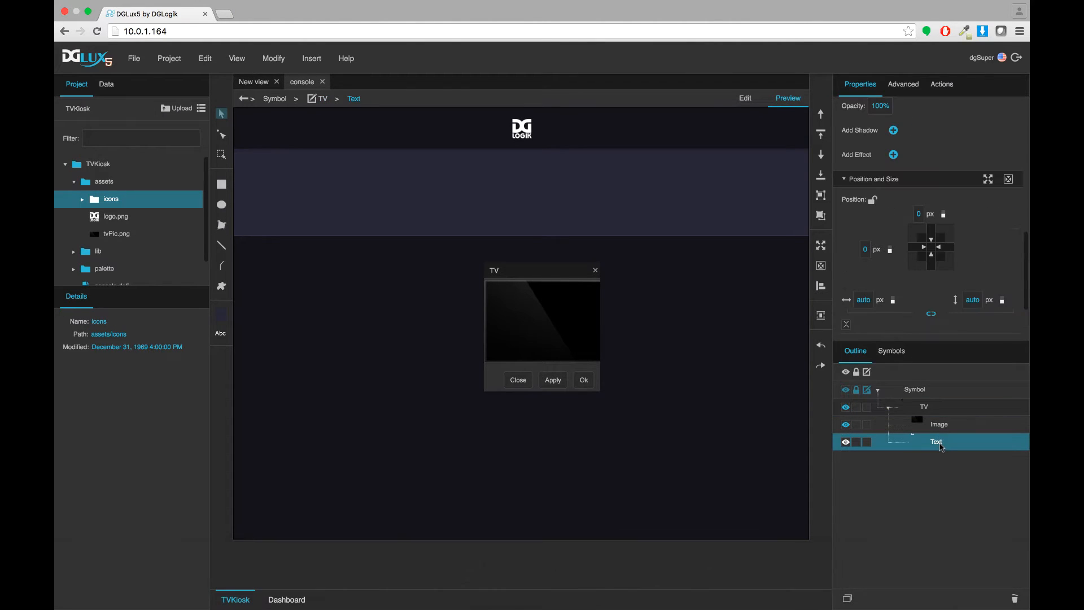
{"action": "left_click", "coordinate": [821, 115]}
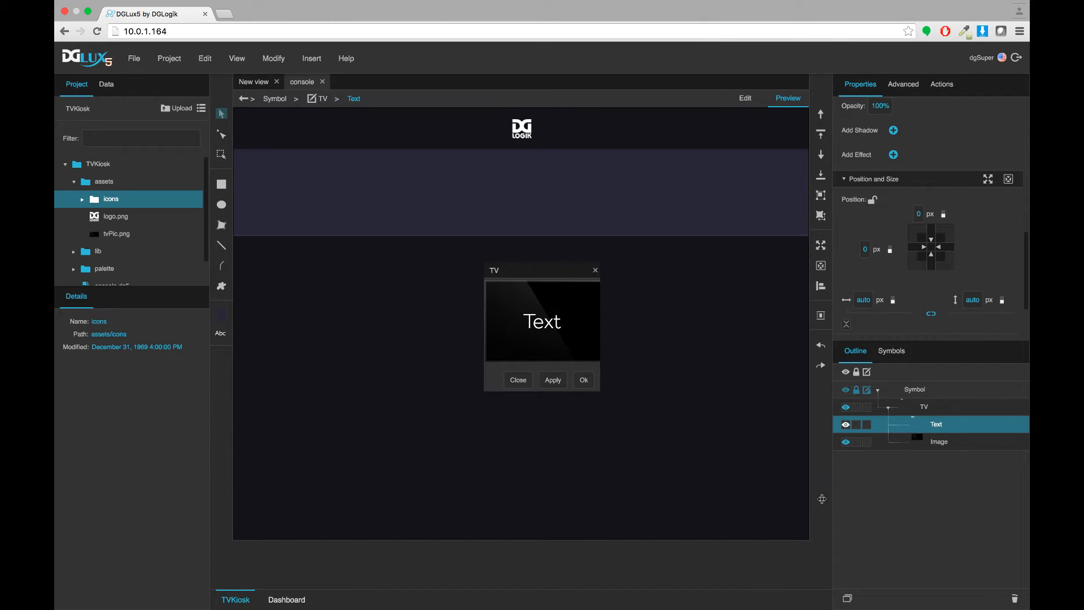
{"action": "left_click", "coordinate": [585, 381]}
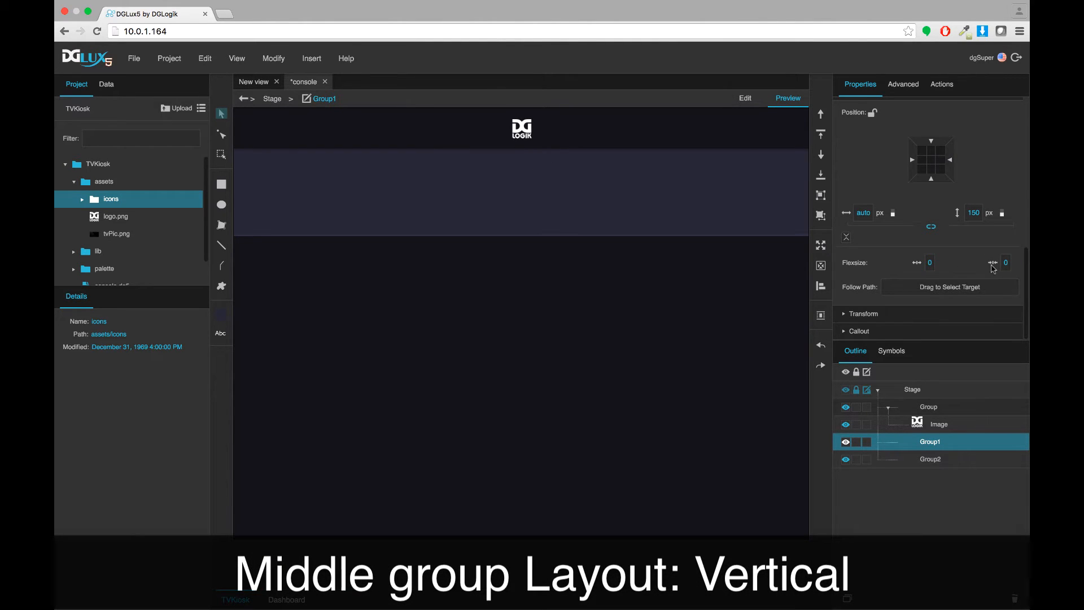
- Change the middle group's layout to Vertical
{"action": "scroll", "coordinate": [993, 268], "scroll_direction": "down", "scroll_amount": 5}
{"action": "scroll", "coordinate": [985, 261], "scroll_direction": "up", "scroll_amount": 1}
{"action": "left_click", "coordinate": [890, 160]}
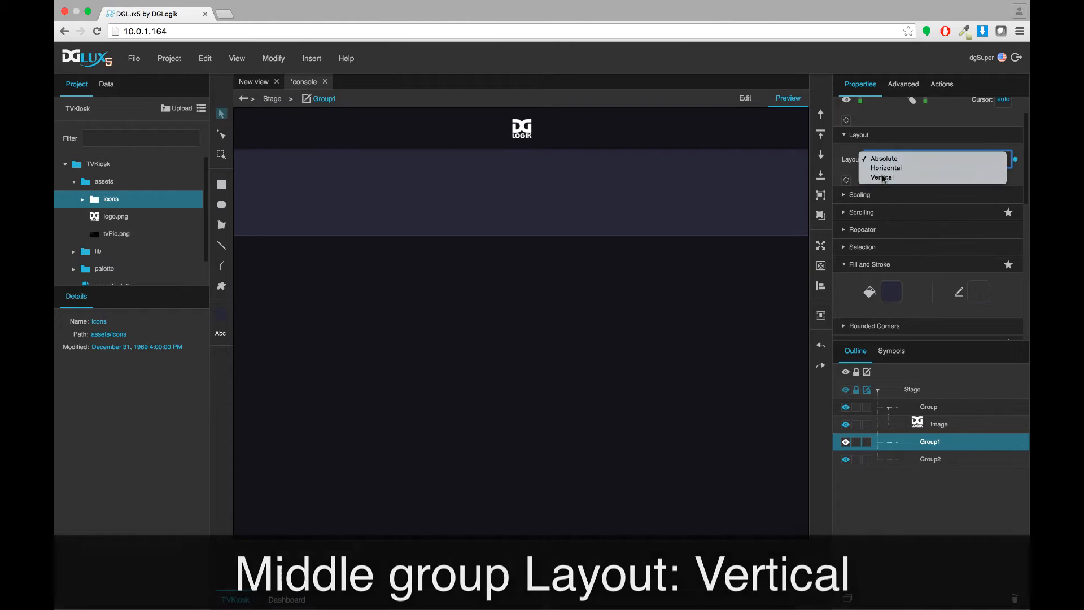
{"action": "left_click", "coordinate": [883, 177]}
- Insert a text component into the middle group
{"action": "right_click", "coordinate": [931, 441]}
{"action": "mouse_move", "coordinate": [852, 341]}
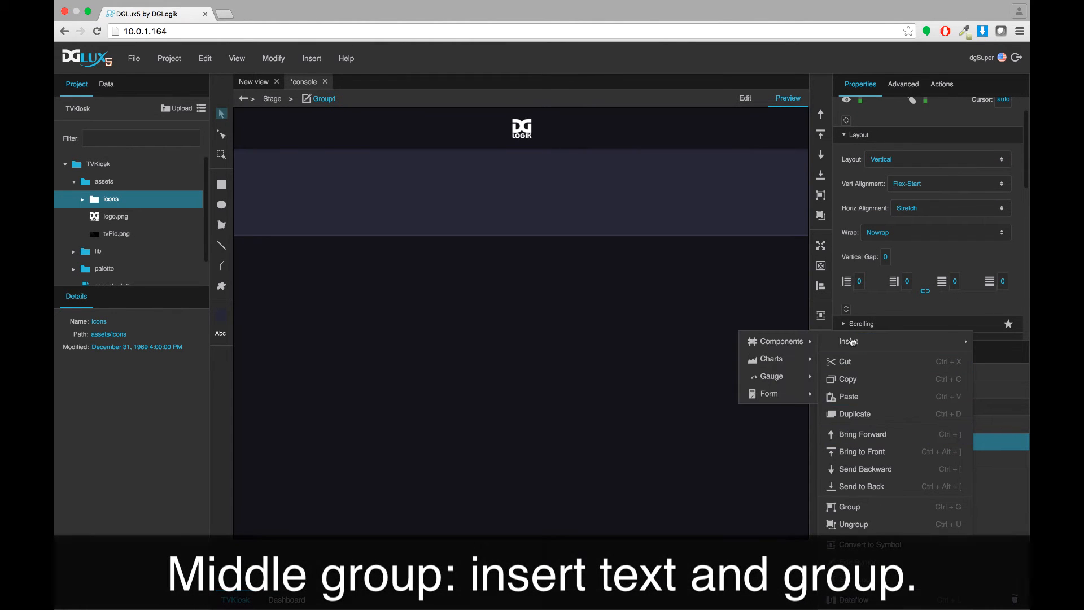
{"action": "mouse_move", "coordinate": [796, 342]}
{"action": "left_click", "coordinate": [837, 339]}
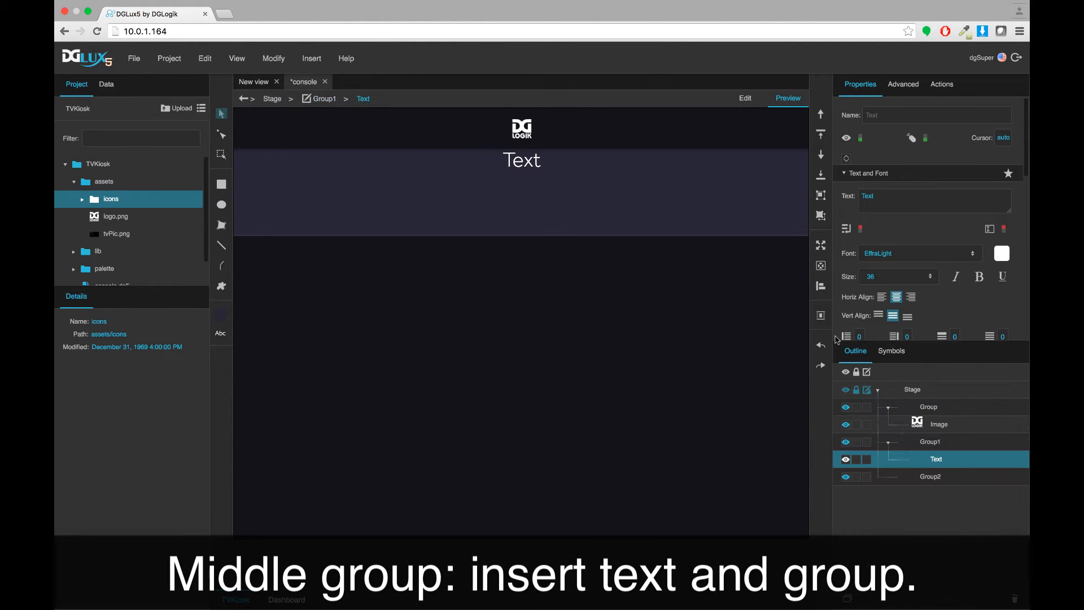
- Insert a nested group below the text inside the middle group
{"action": "left_click", "coordinate": [932, 443]}
{"action": "right_click", "coordinate": [932, 444]}
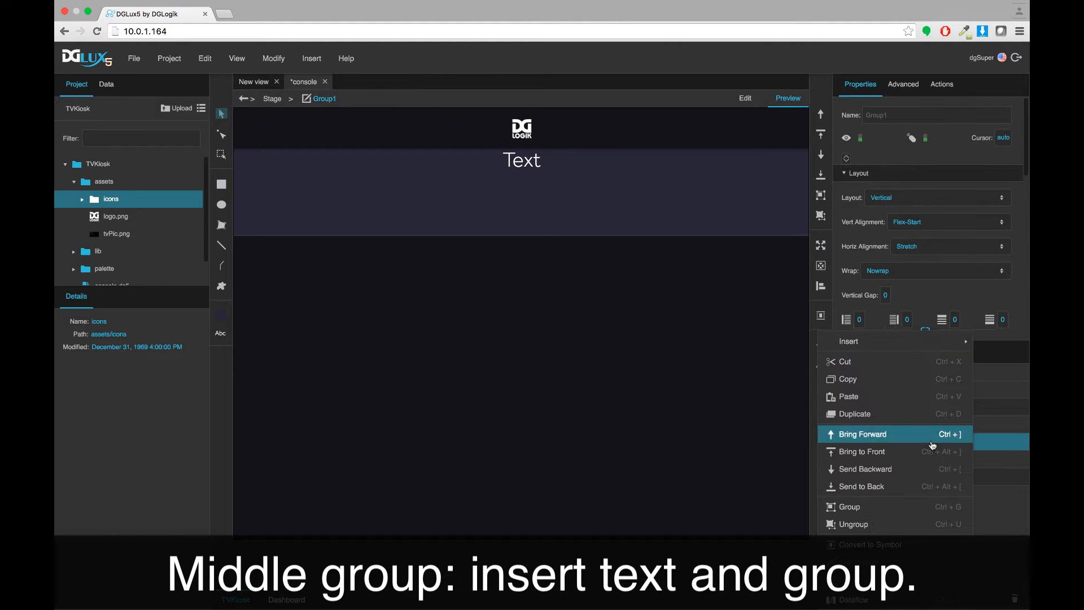
{"action": "mouse_move", "coordinate": [853, 341]}
{"action": "mouse_move", "coordinate": [792, 343]}
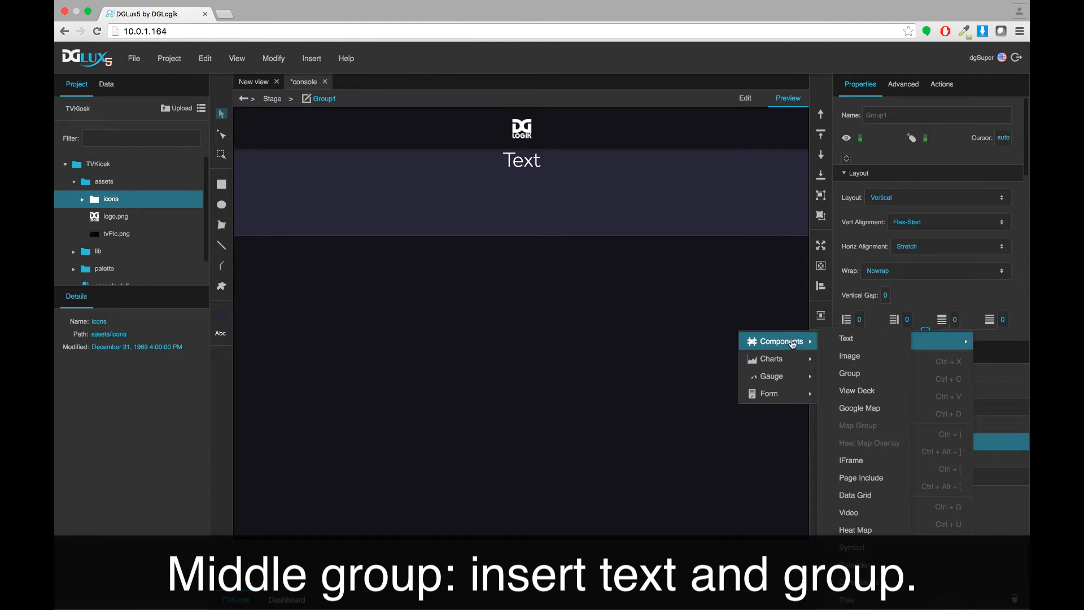
{"action": "left_click", "coordinate": [842, 374]}
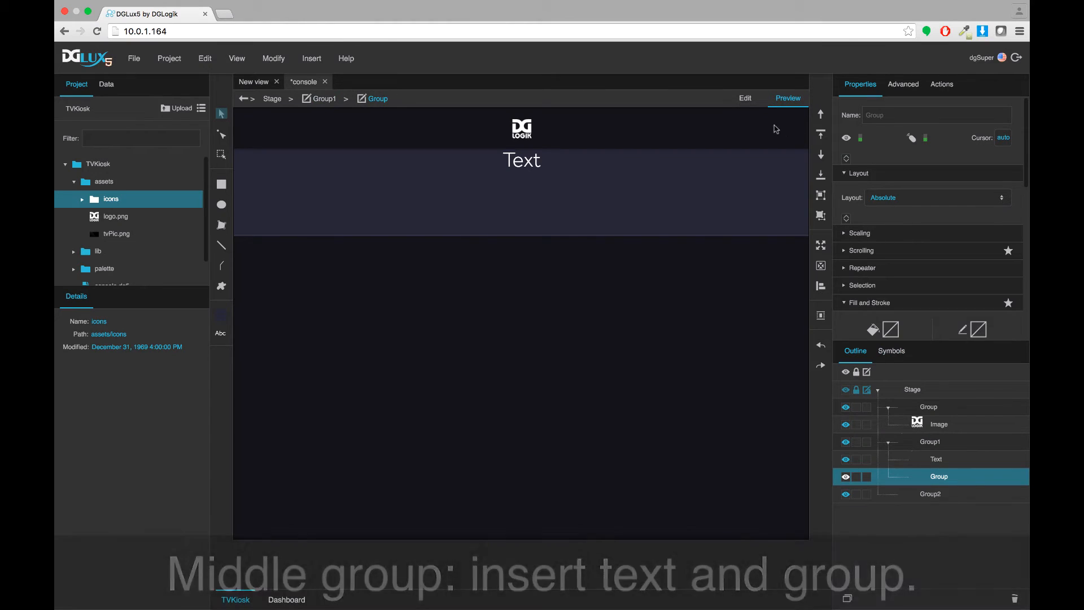
- Switch the page to Edit mode and set the inner group's layout to Horizontal
{"action": "left_click", "coordinate": [754, 102]}
{"action": "left_click", "coordinate": [930, 443]}
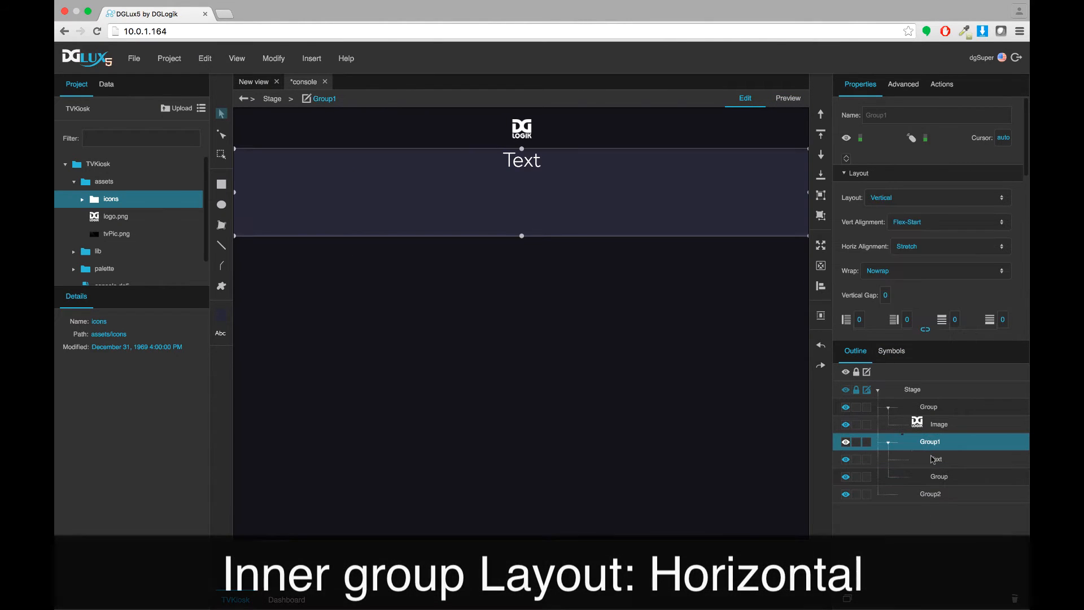
{"action": "left_click", "coordinate": [933, 459]}
{"action": "left_click", "coordinate": [938, 478]}
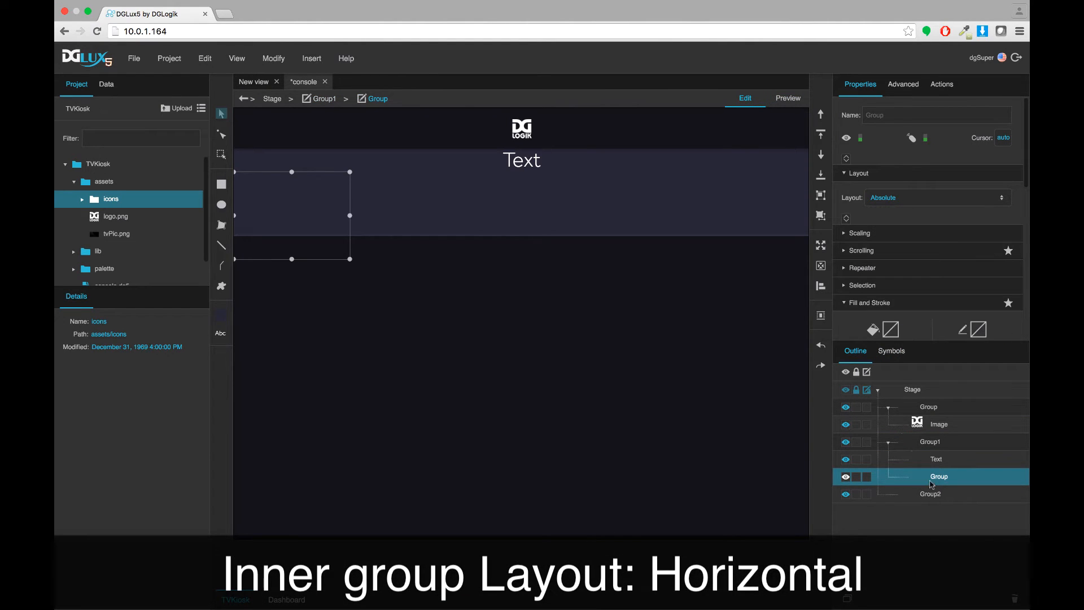
{"action": "left_click", "coordinate": [919, 202]}
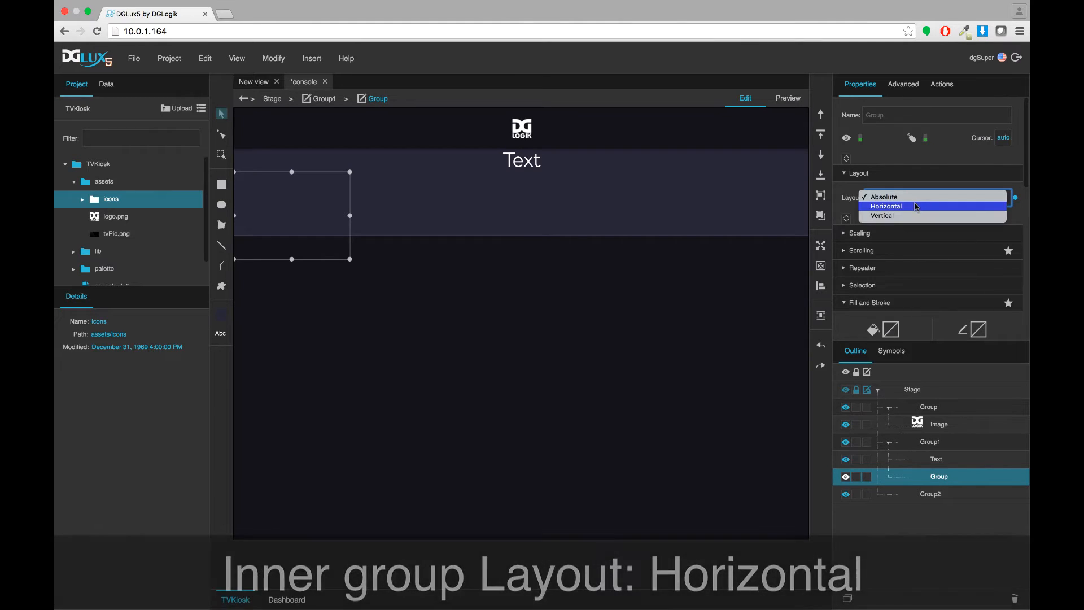
{"action": "left_click", "coordinate": [918, 209]}
- Reset the inner group's width to auto
{"action": "scroll", "coordinate": [942, 307], "scroll_direction": "down", "scroll_amount": 10}
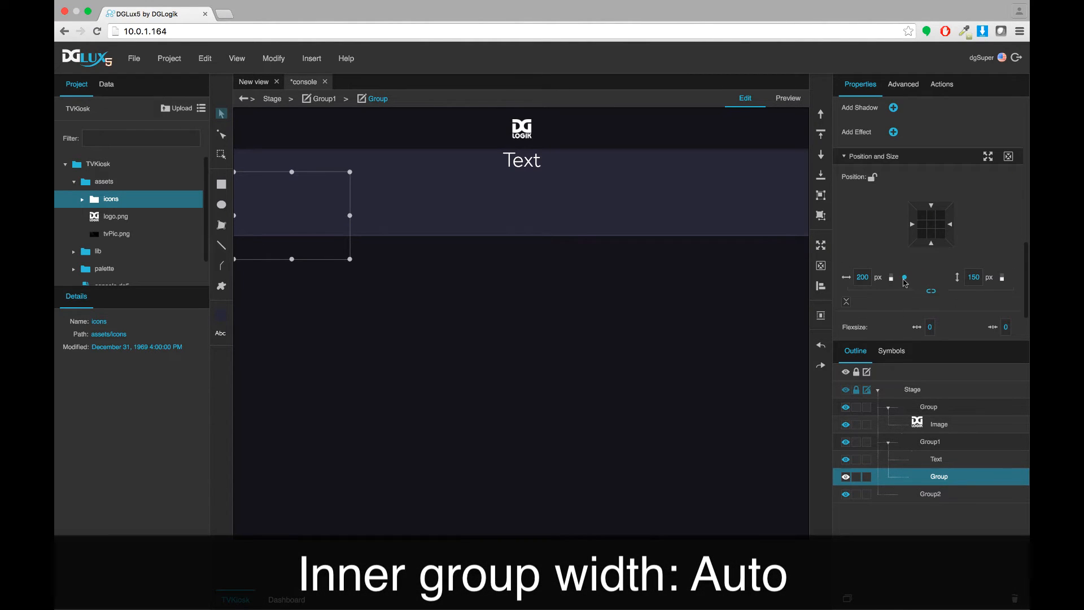
{"action": "left_click", "coordinate": [905, 278]}
{"action": "left_click", "coordinate": [938, 301]}
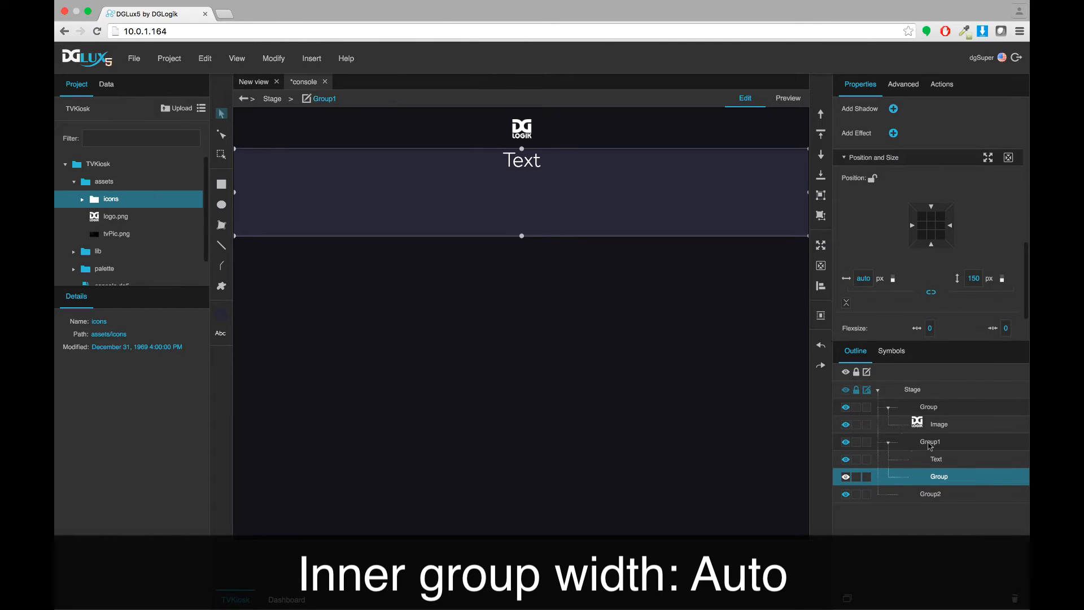
- Reset the height of the middle (outer) group to auto
{"action": "left_click", "coordinate": [930, 445]}
{"action": "left_click", "coordinate": [943, 480]}
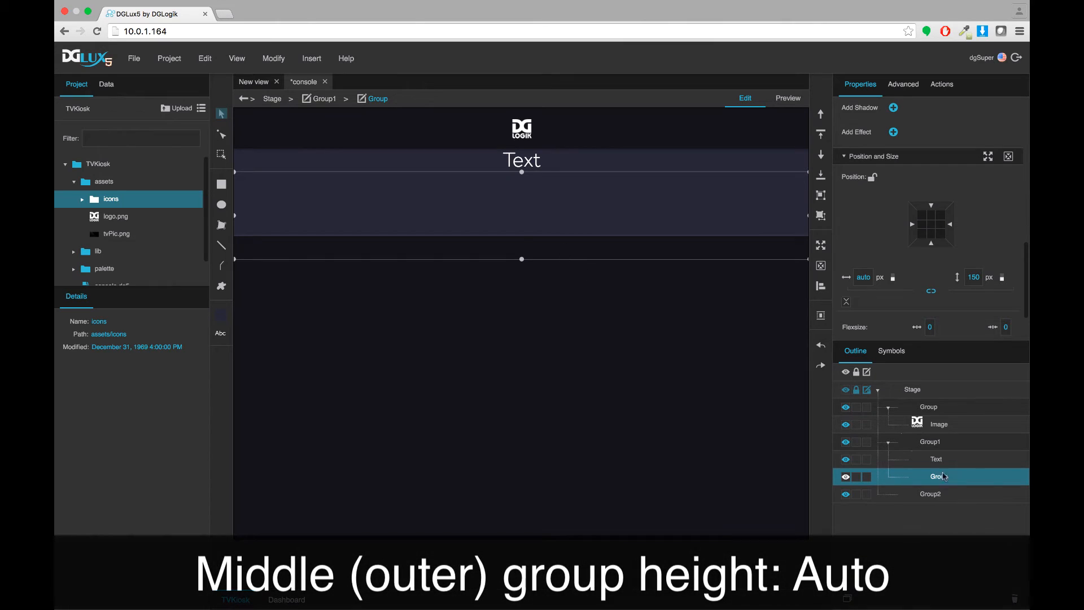
{"action": "left_click", "coordinate": [939, 443]}
{"action": "left_click", "coordinate": [1002, 261]}
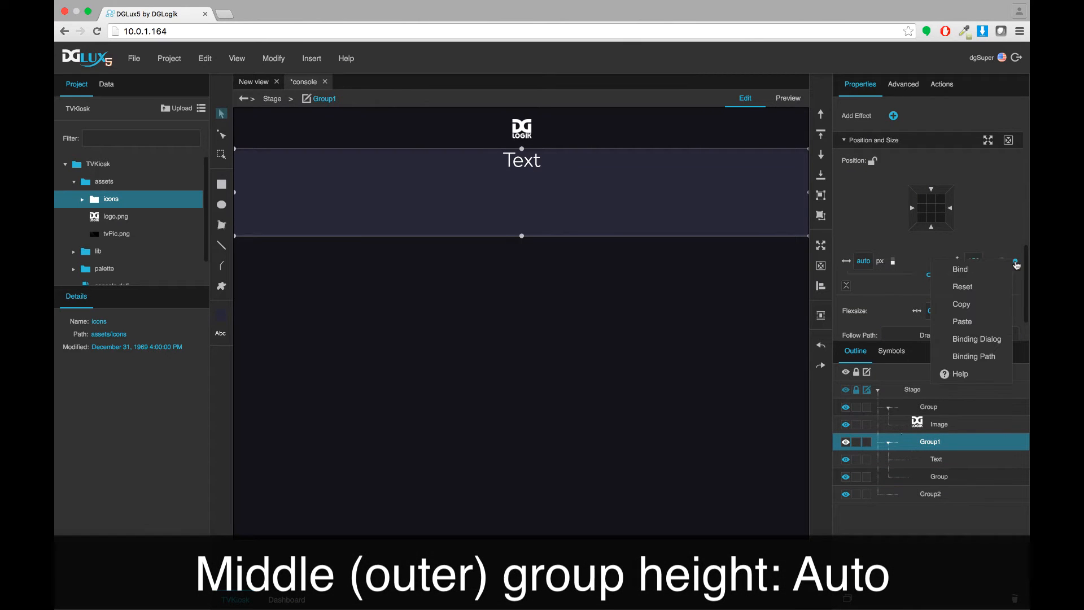
{"action": "left_click", "coordinate": [984, 291]}
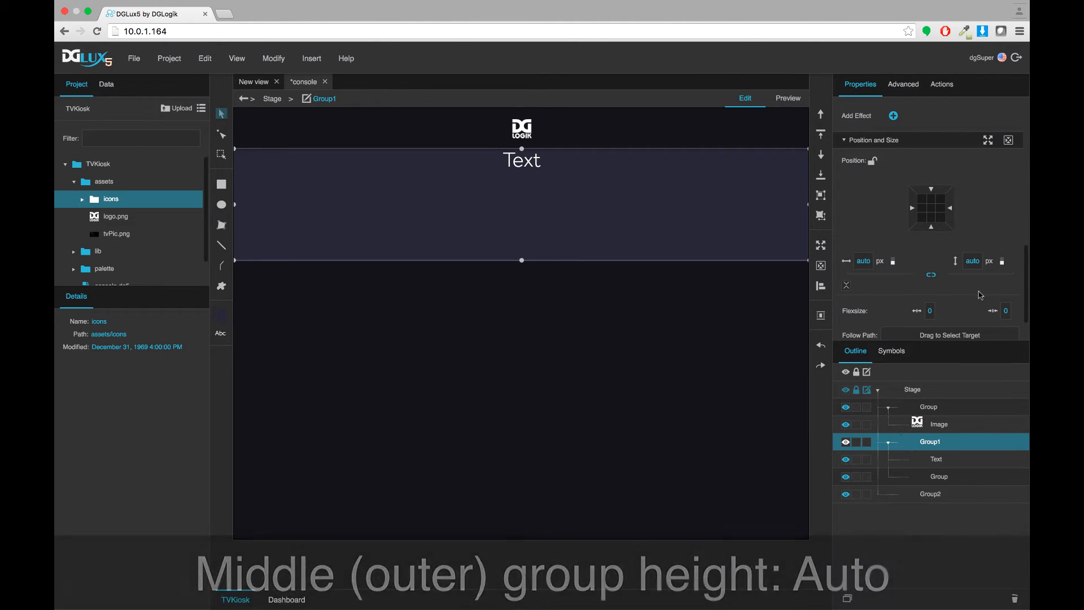
- Insert a symbol component into the inner group
{"action": "left_click", "coordinate": [943, 477]}
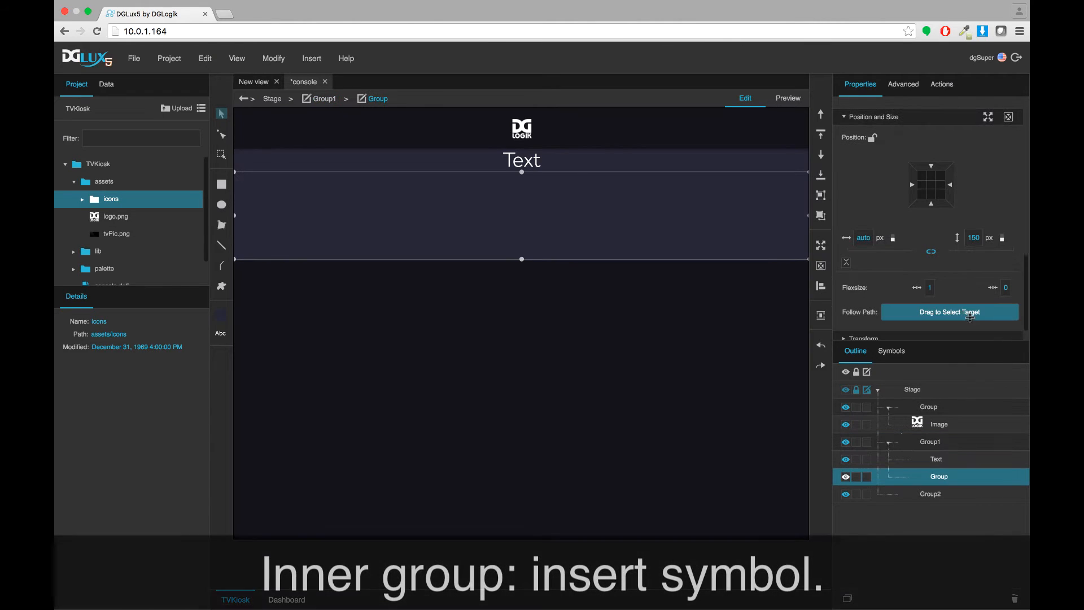
{"action": "right_click", "coordinate": [939, 480]}
{"action": "mouse_move", "coordinate": [889, 345]}
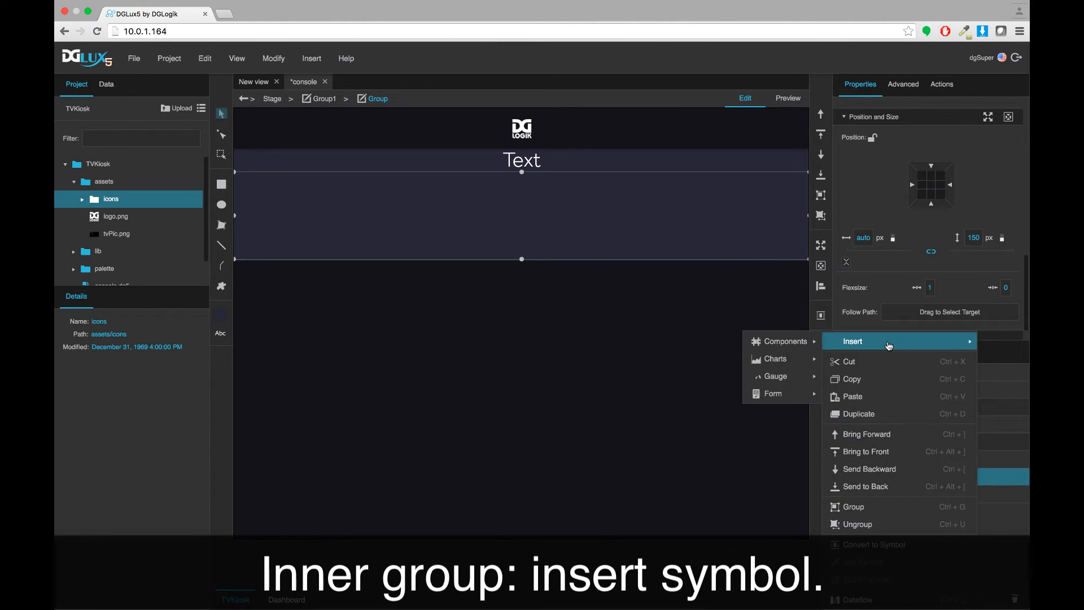
{"action": "mouse_move", "coordinate": [809, 345]}
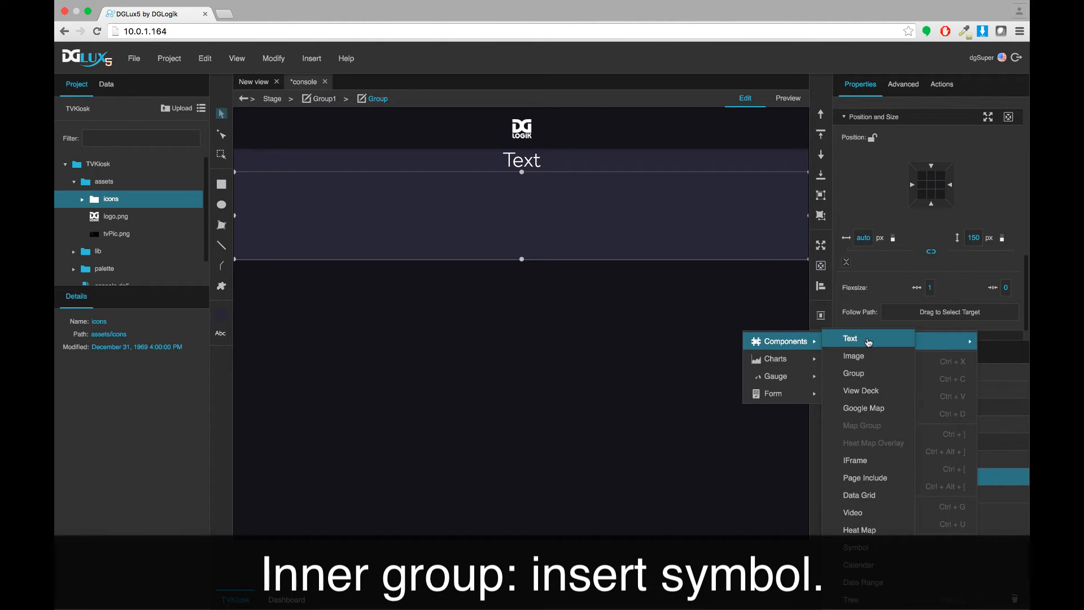
{"action": "left_click", "coordinate": [875, 548]}
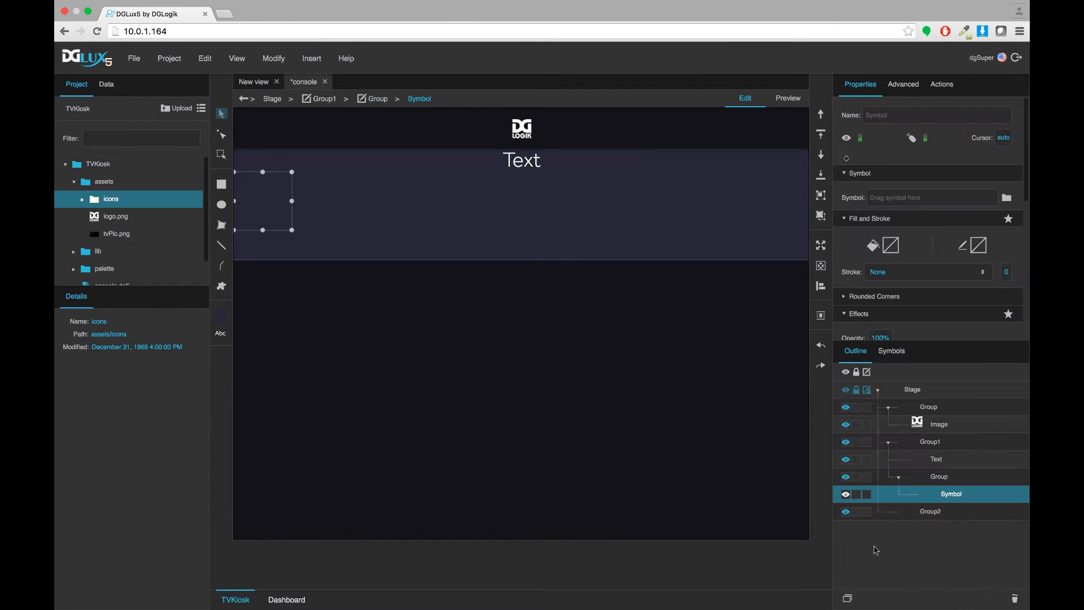
- Set the inserted symbol's size to 250 px wide and 150 px high
{"action": "scroll", "coordinate": [918, 270], "scroll_direction": "down", "scroll_amount": 5}
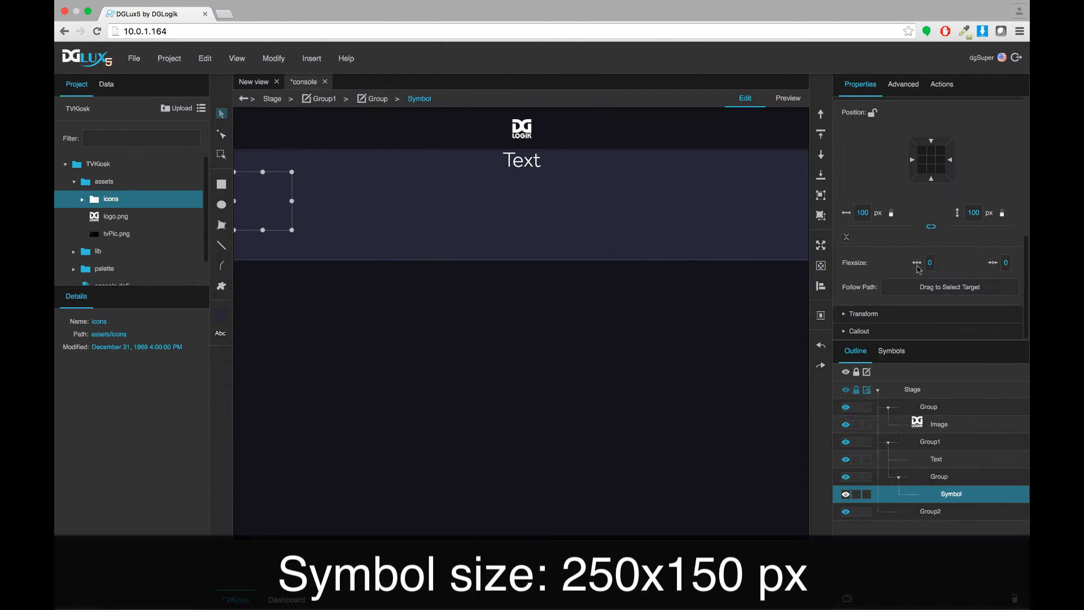
{"action": "type", "text": "250"}
{"action": "key", "text": "Return"}
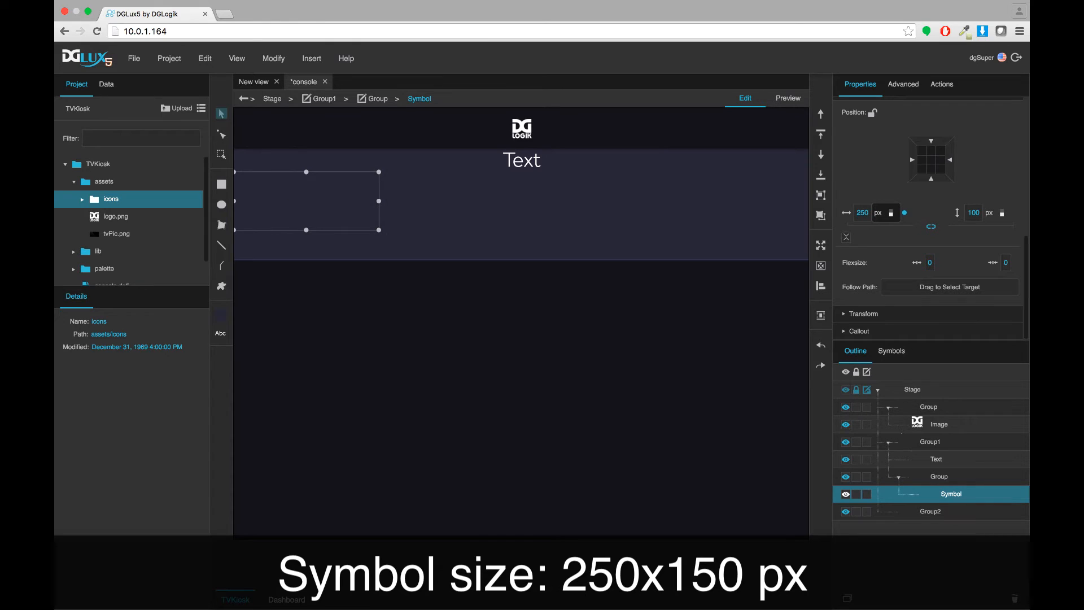
{"action": "left_click", "coordinate": [975, 212]}
{"action": "type", "text": "1"}
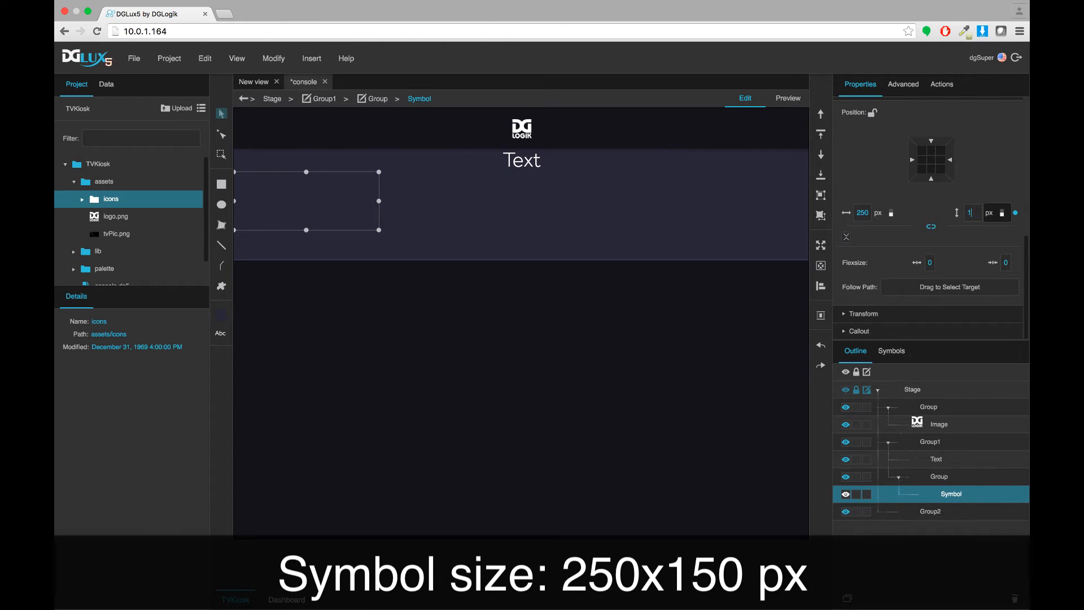
{"action": "type", "text": "5"}
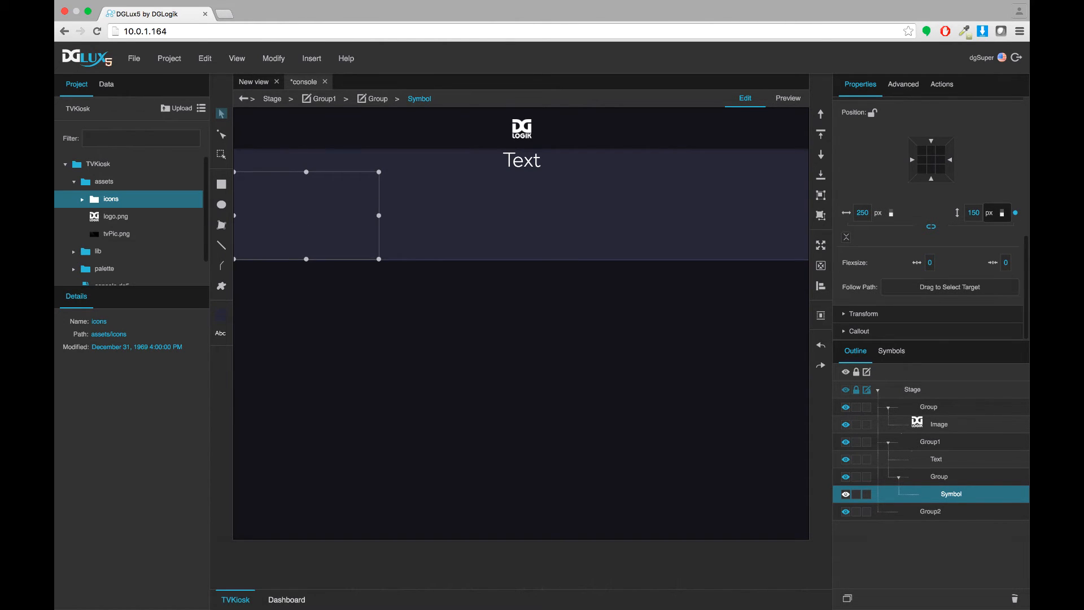
{"action": "type", "text": "0"}
{"action": "key", "text": "Return"}
- Assign the TV symbol to the inserted component and duplicate it twice in the inner group
{"action": "scroll", "coordinate": [864, 175], "scroll_direction": "up", "scroll_amount": 10}
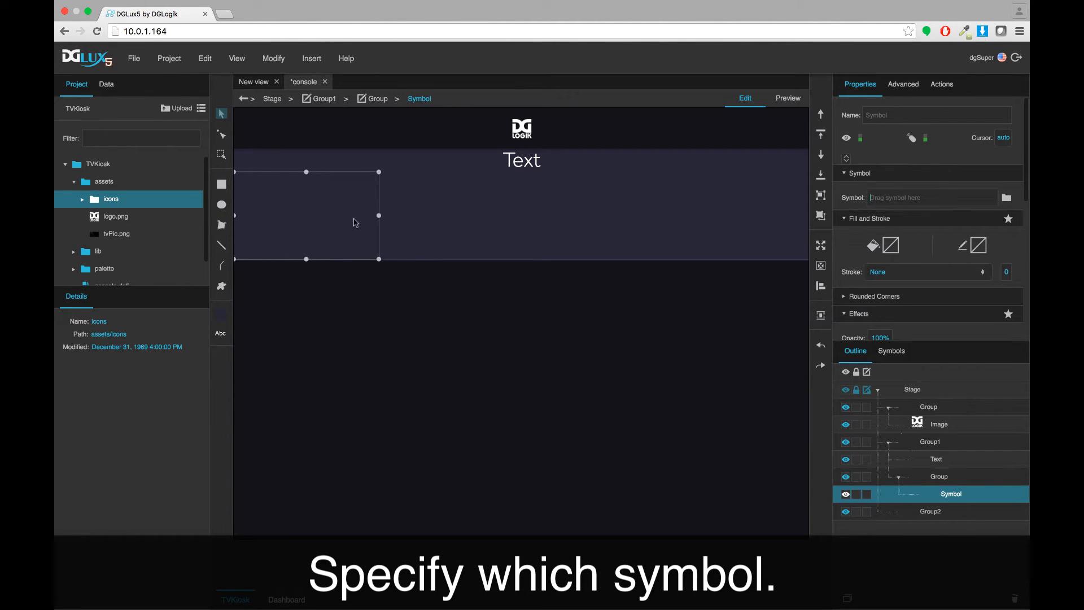
{"action": "type", "text": "TV"}
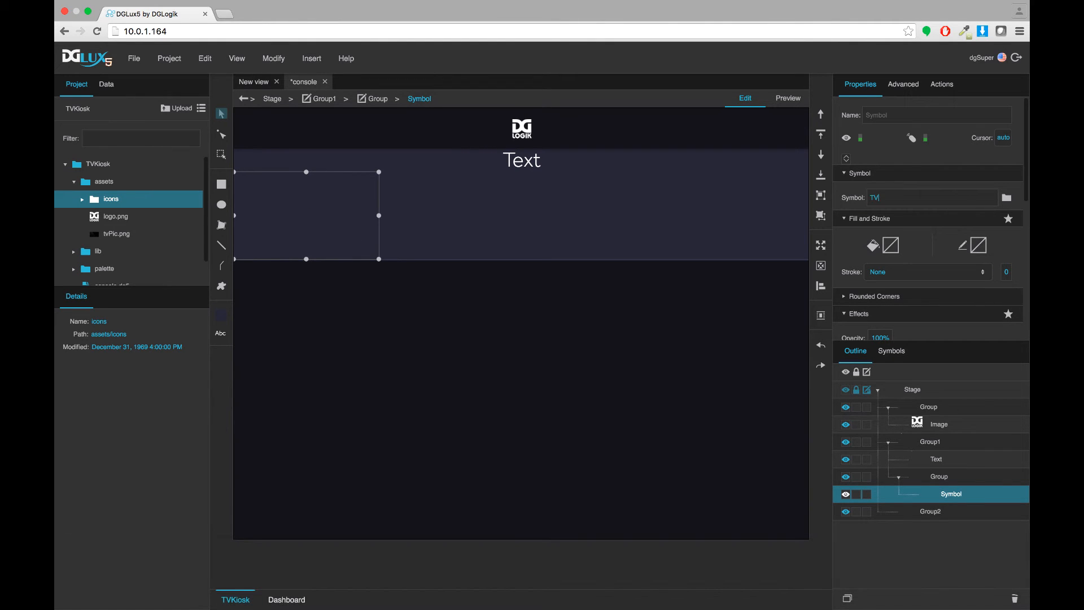
{"action": "key", "text": "Return"}
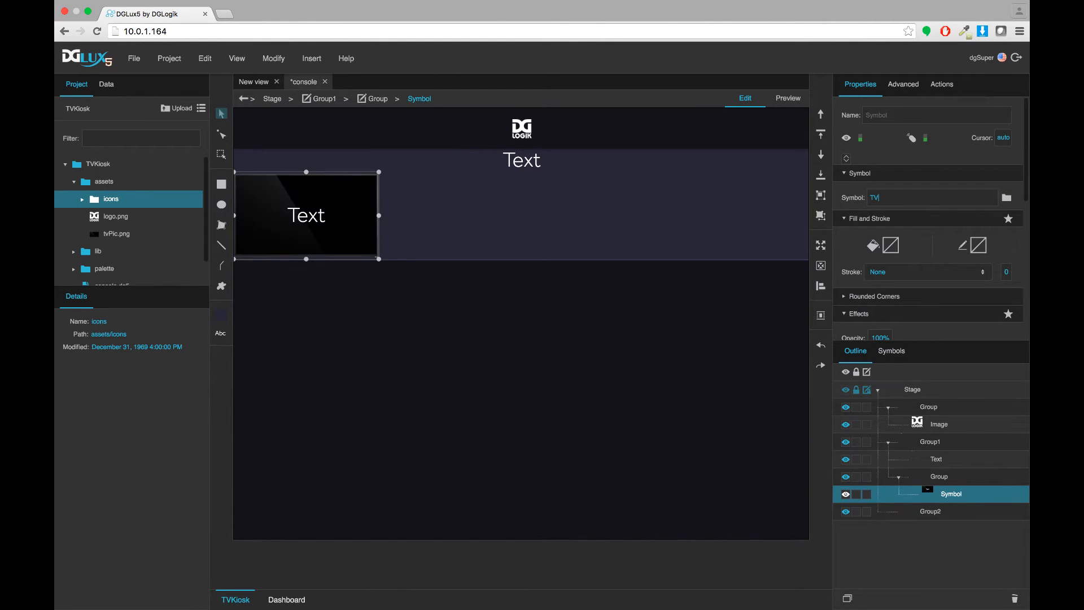
{"action": "left_click", "coordinate": [848, 598]}
{"action": "left_click", "coordinate": [848, 599]}
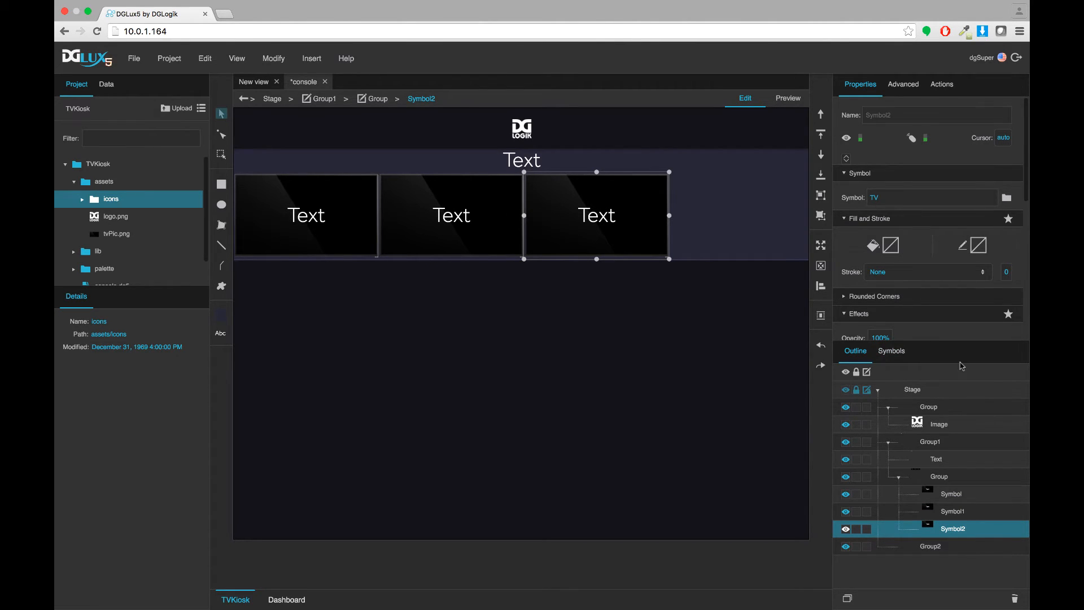
- Set the inner group's wrap option to Wrap
{"action": "left_click", "coordinate": [939, 479]}
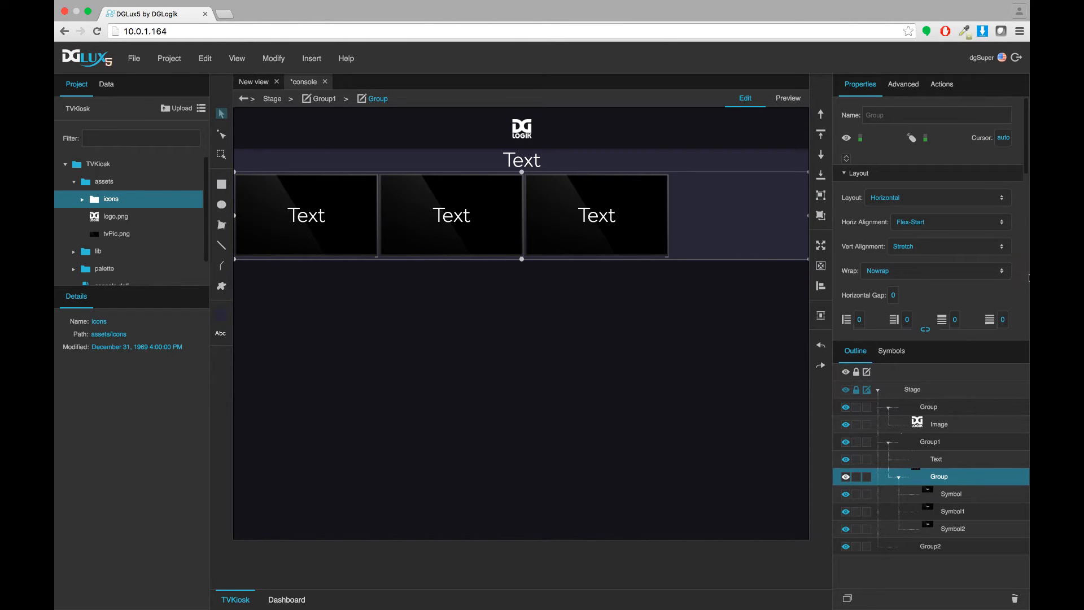
{"action": "left_click", "coordinate": [931, 272]}
{"action": "left_click", "coordinate": [915, 279]}
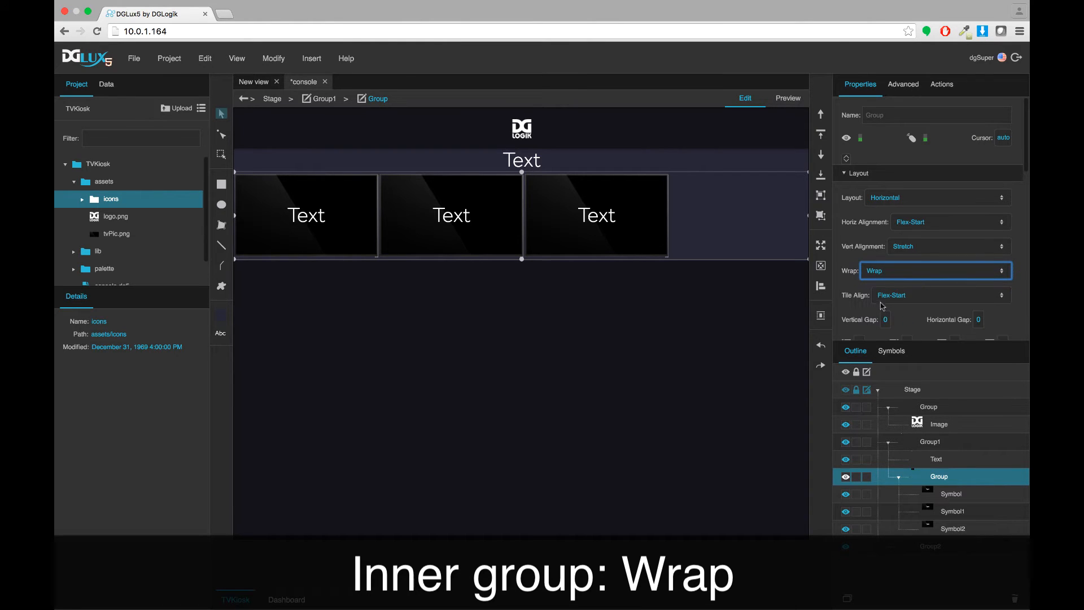
- Set the inner group's vertical gap and horizontal gap to 10 px each
{"action": "left_click", "coordinate": [892, 318]}
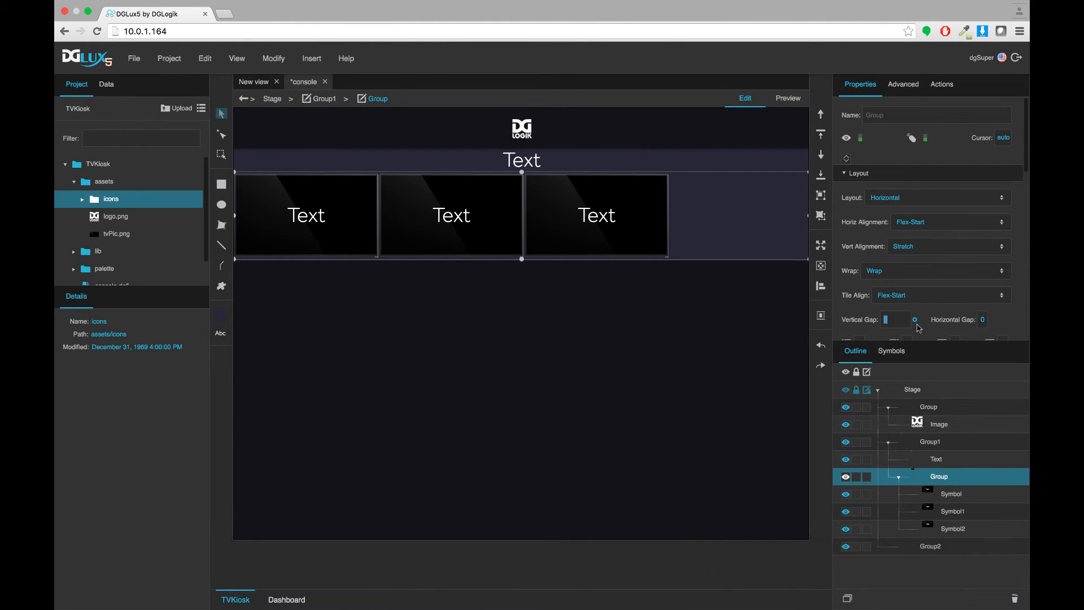
{"action": "type", "text": "30"}
{"action": "key", "text": "Return"}
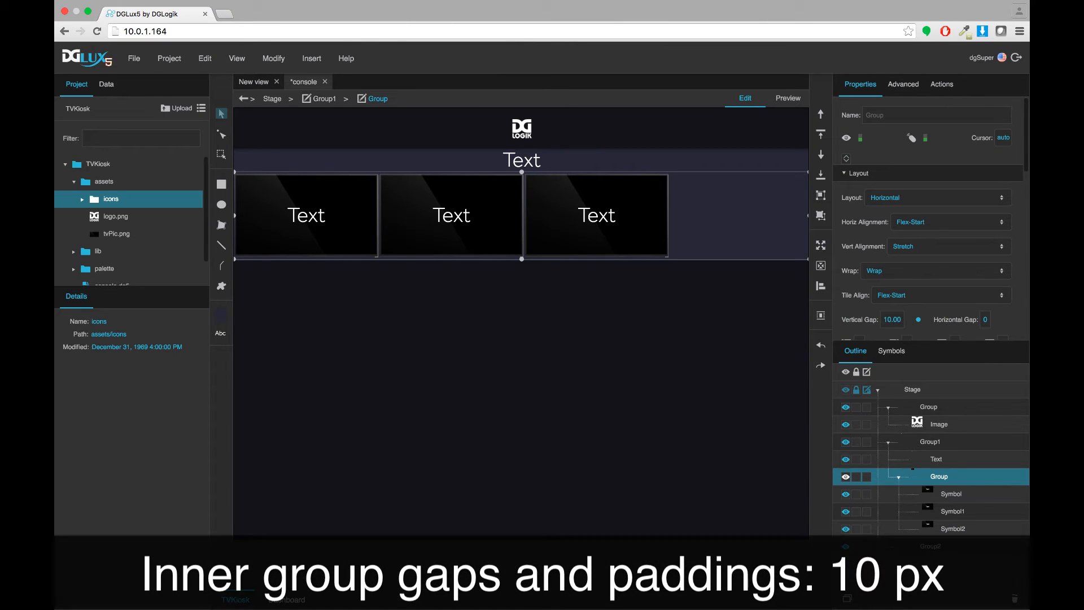
{"action": "left_click", "coordinate": [984, 319]}
{"action": "type", "text": "10"}
{"action": "key", "text": "Return"}
- Link the inner group's four paddings and set them to 10 px
{"action": "scroll", "coordinate": [930, 331], "scroll_direction": "down", "scroll_amount": 1}
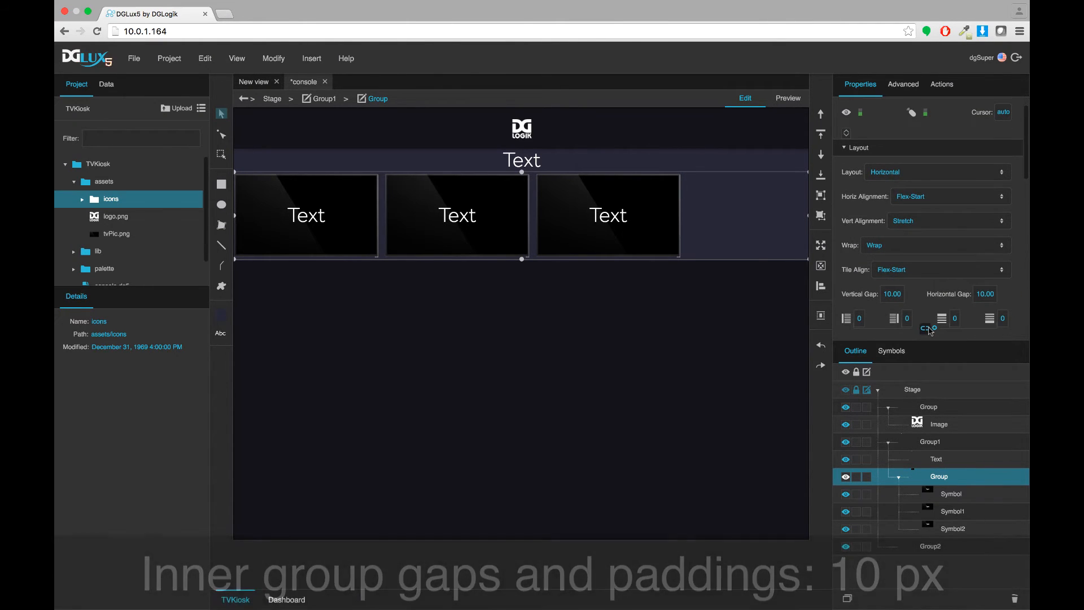
{"action": "left_click", "coordinate": [929, 328]}
{"action": "key", "text": "Return"}
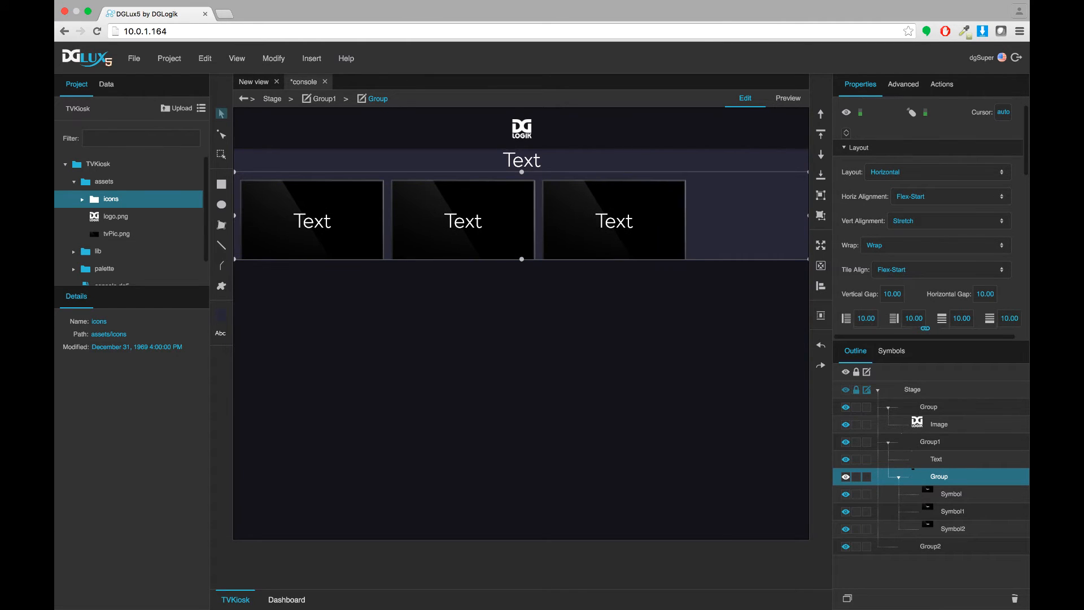
- Set all four linked paddings of the middle (outer) group to 30 px
{"action": "left_click", "coordinate": [931, 444]}
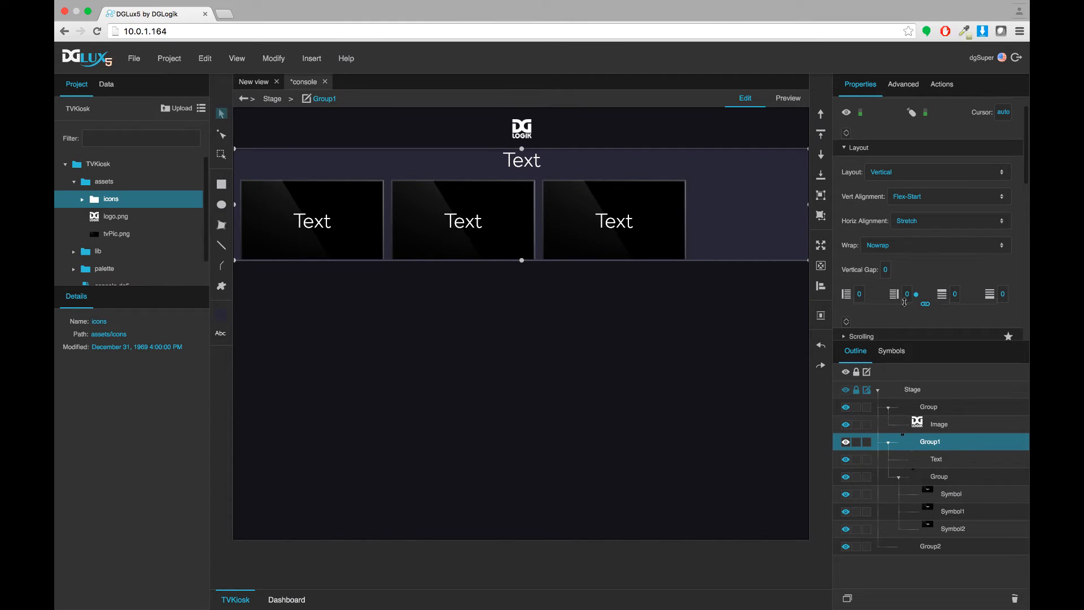
{"action": "left_click", "coordinate": [907, 294]}
{"action": "type", "text": "10"}
{"action": "key", "text": "Return"}
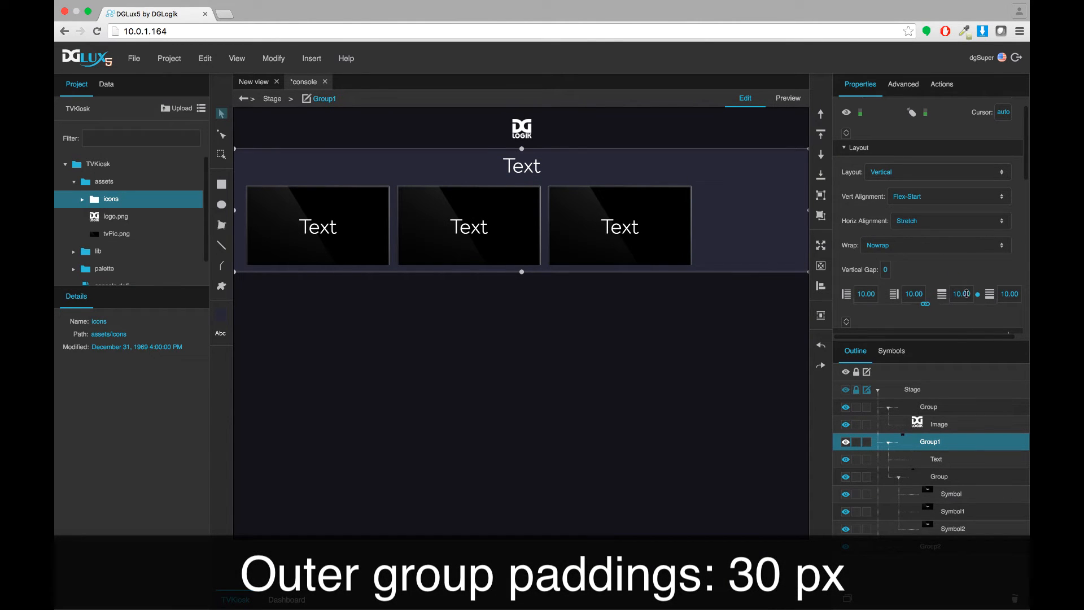
{"action": "left_click", "coordinate": [966, 293]}
{"action": "type", "text": "30"}
{"action": "key", "text": "Return"}
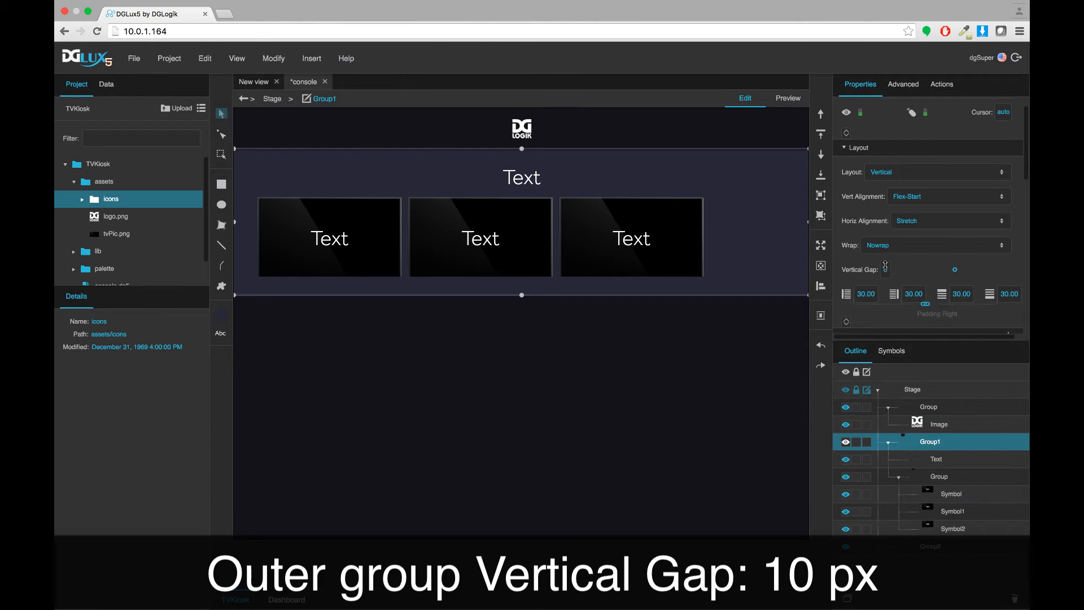
- Set the middle (outer) group's vertical gap to 10 px
{"action": "left_click", "coordinate": [885, 270]}
{"action": "type", "text": "10"}
{"action": "key", "text": "Return"}
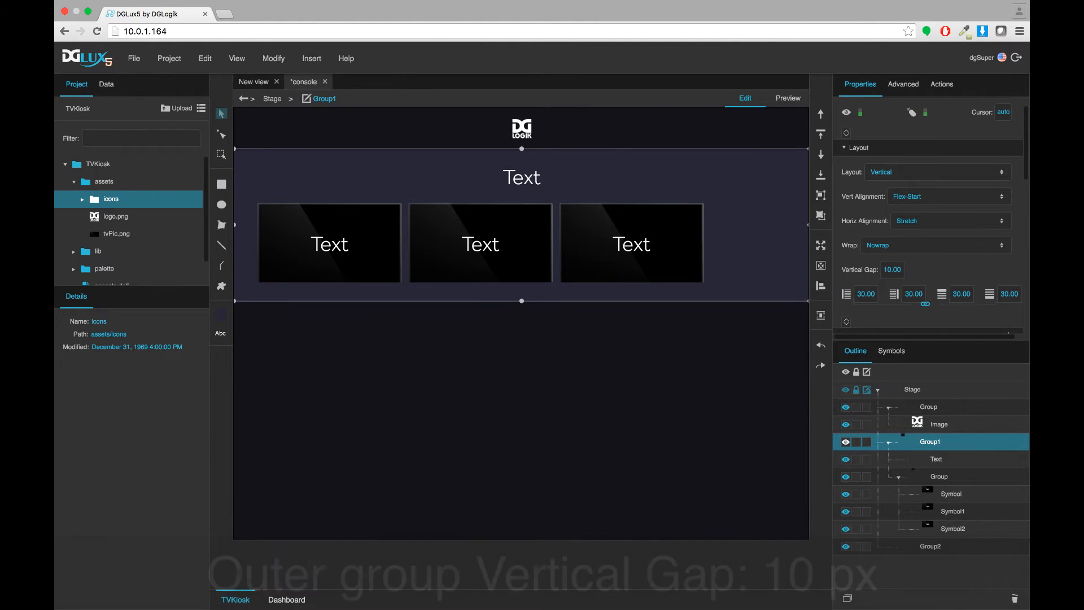
- Set both the horizontal and vertical alignment of the inner group holding the TV symbols to Center
{"action": "left_click", "coordinate": [940, 476]}
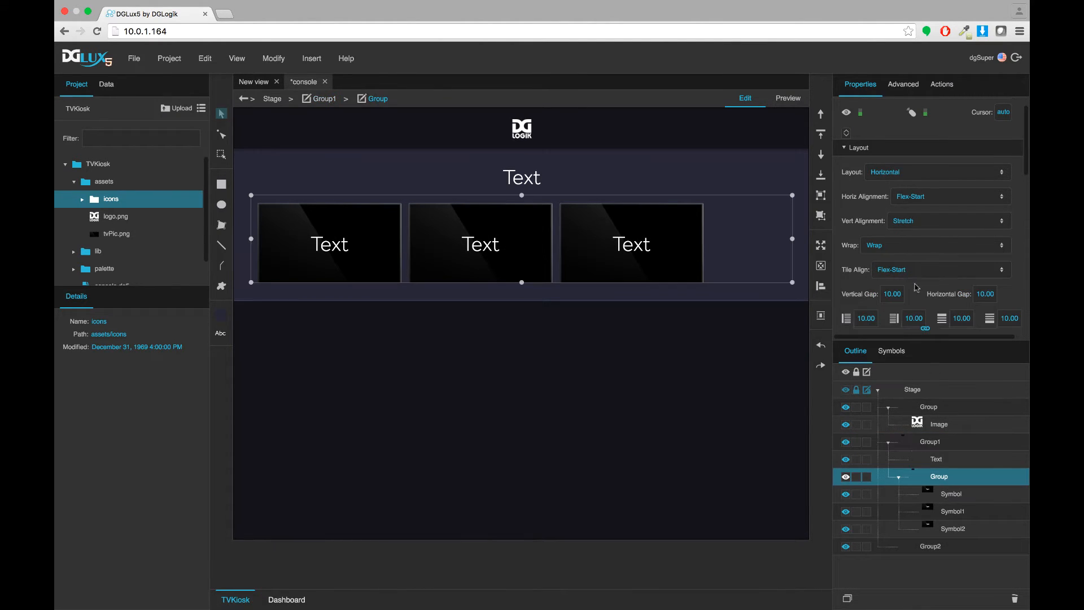
{"action": "left_click", "coordinate": [917, 198]}
{"action": "left_click", "coordinate": [926, 218]}
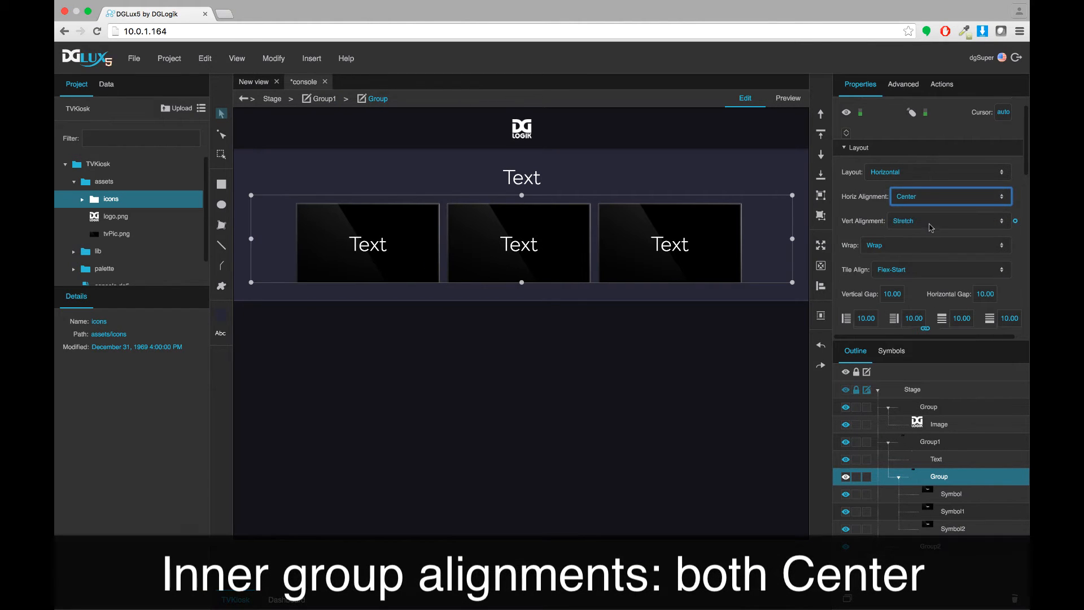
{"action": "left_click", "coordinate": [931, 226]}
{"action": "left_click", "coordinate": [916, 207]}
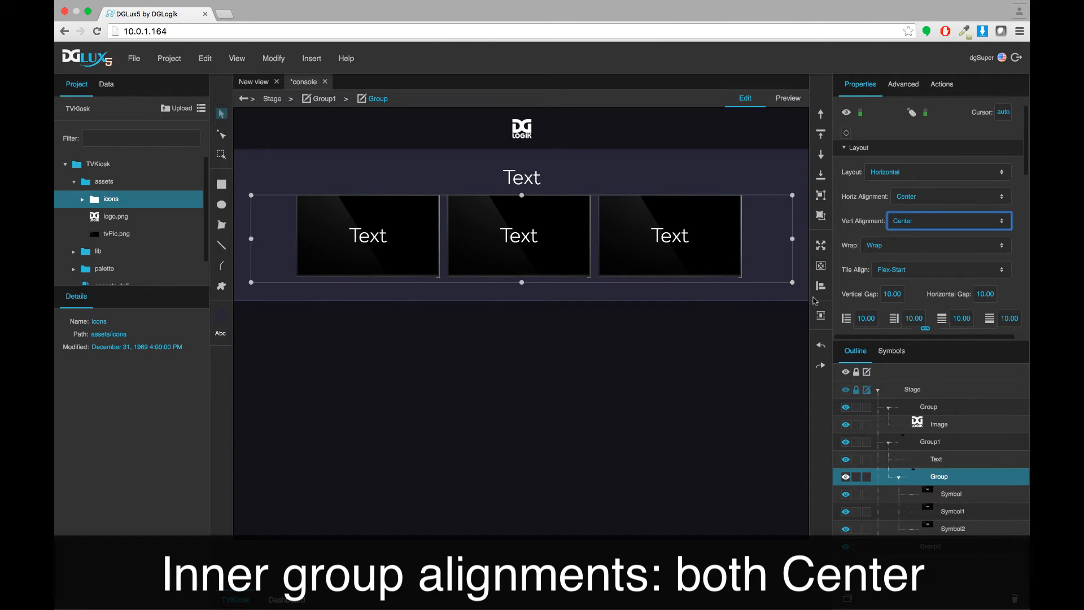
{"action": "left_click", "coordinate": [760, 331]}
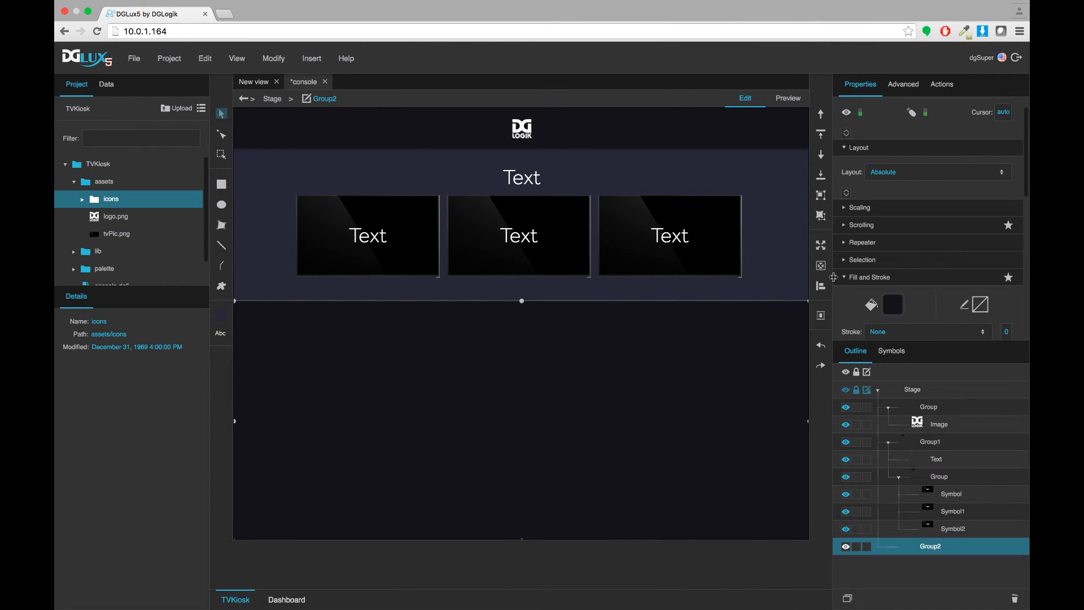
- Open the TV symbol for editing and bring up the Symbol Parameters of its root element
{"action": "left_click", "coordinate": [894, 354]}
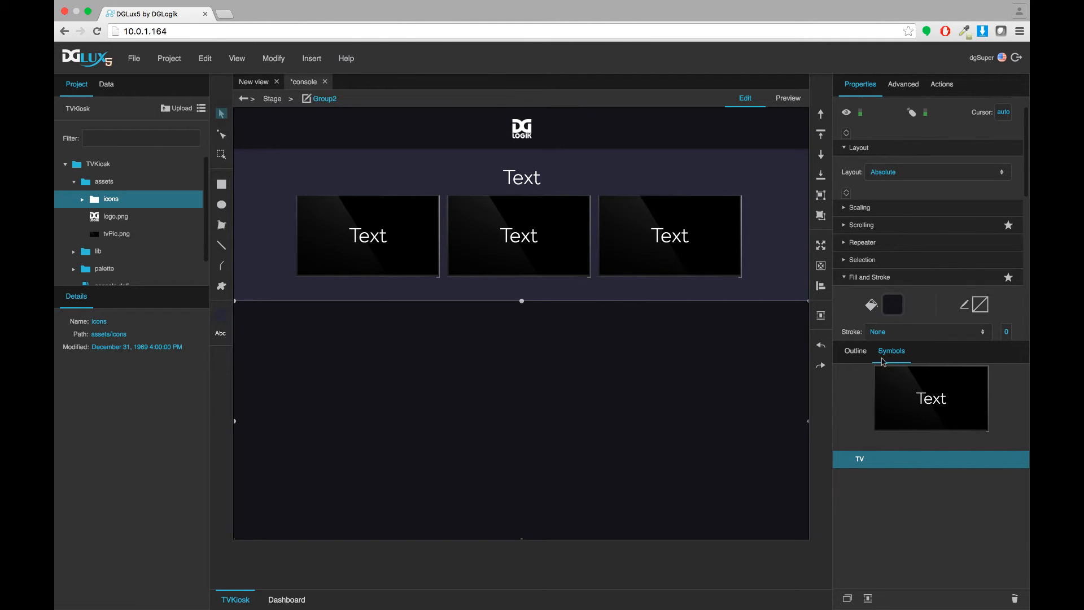
{"action": "right_click", "coordinate": [857, 462]}
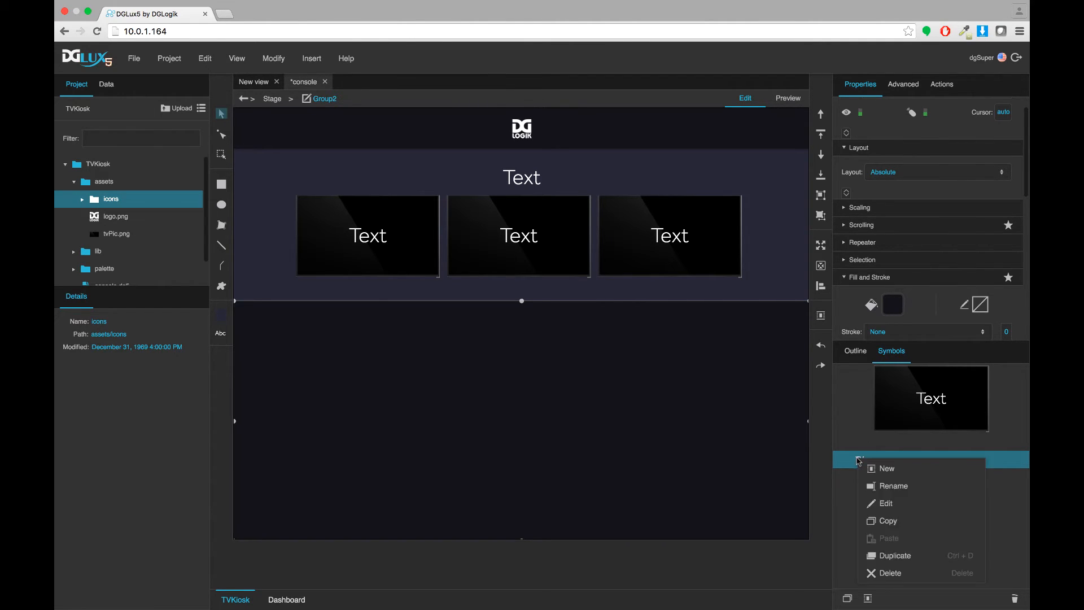
{"action": "left_click", "coordinate": [889, 503]}
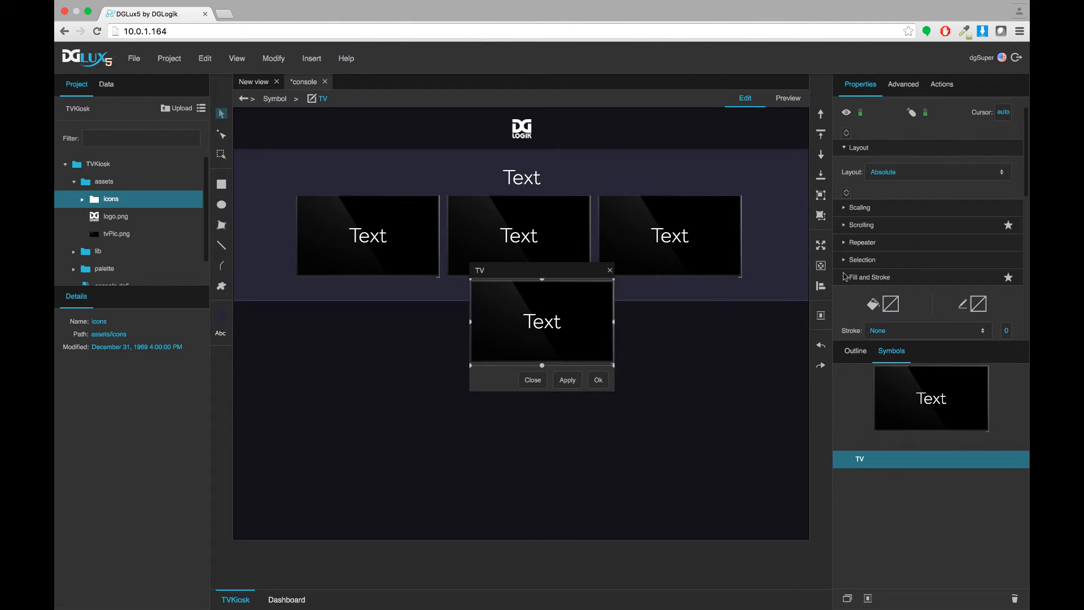
{"action": "left_click", "coordinate": [847, 355]}
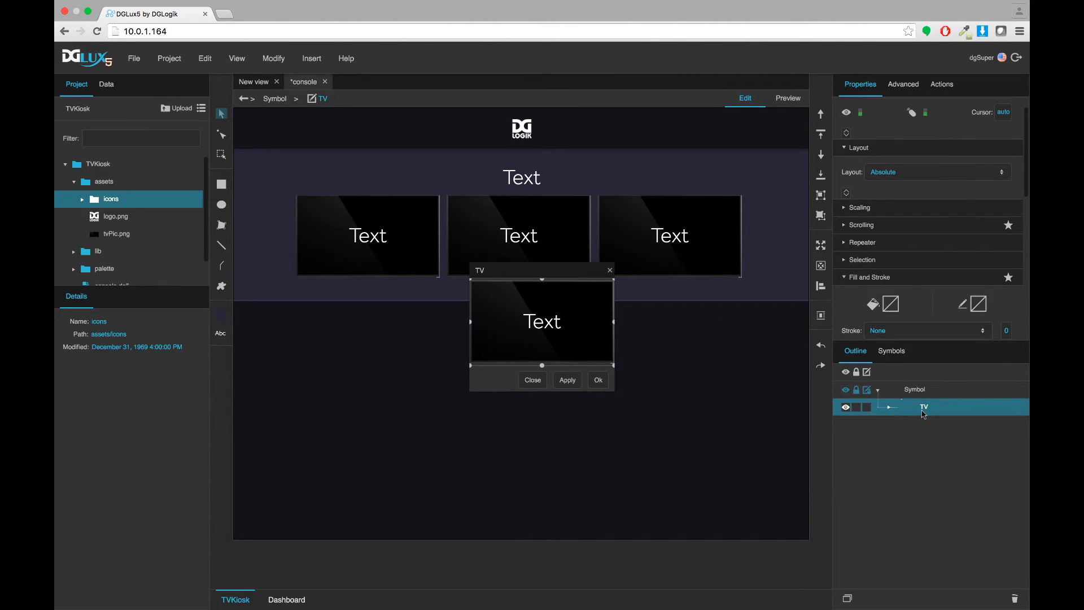
{"action": "right_click", "coordinate": [917, 409]}
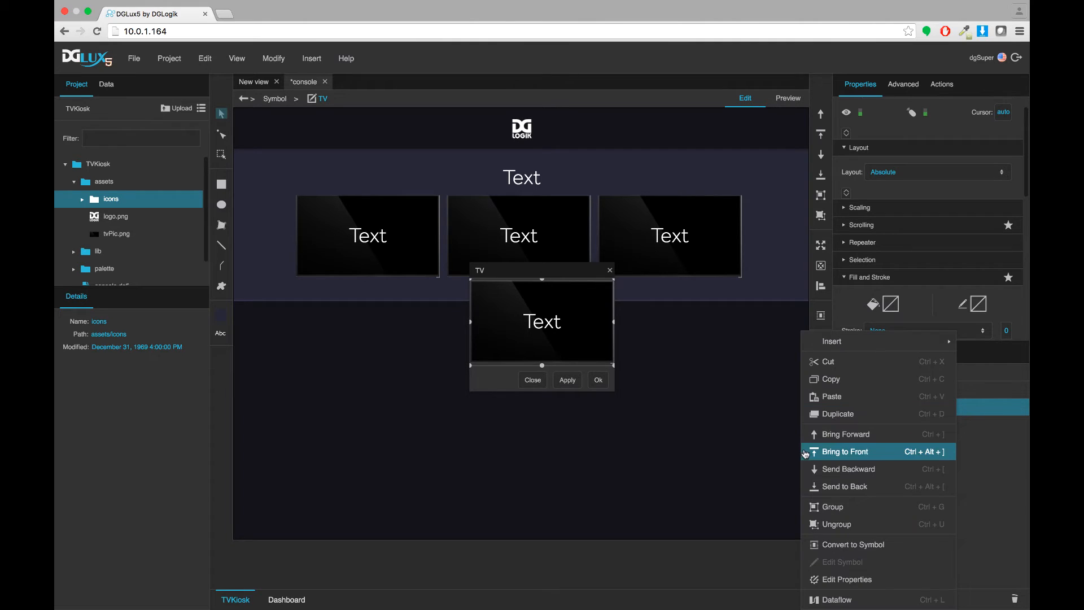
{"action": "left_click", "coordinate": [832, 581]}
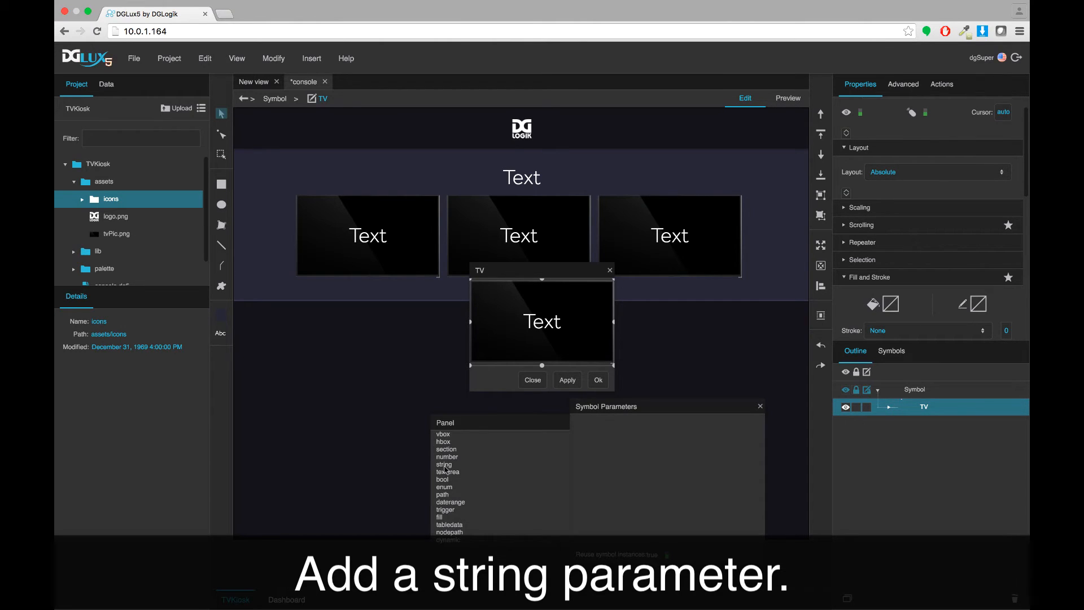
- Add a string parameter named label to the TV symbol and save the console page
{"action": "left_click_drag", "start_coordinate": [444, 466], "coordinate": [625, 432]}
{"action": "double_click", "coordinate": [587, 428]}
{"action": "type", "text": "abel"}
{"action": "key", "text": "super+s"}
- Bind the label parameter to the Text property of the TV symbol's text element, then apply and finish the symbol edit
{"action": "left_click", "coordinate": [889, 407]}
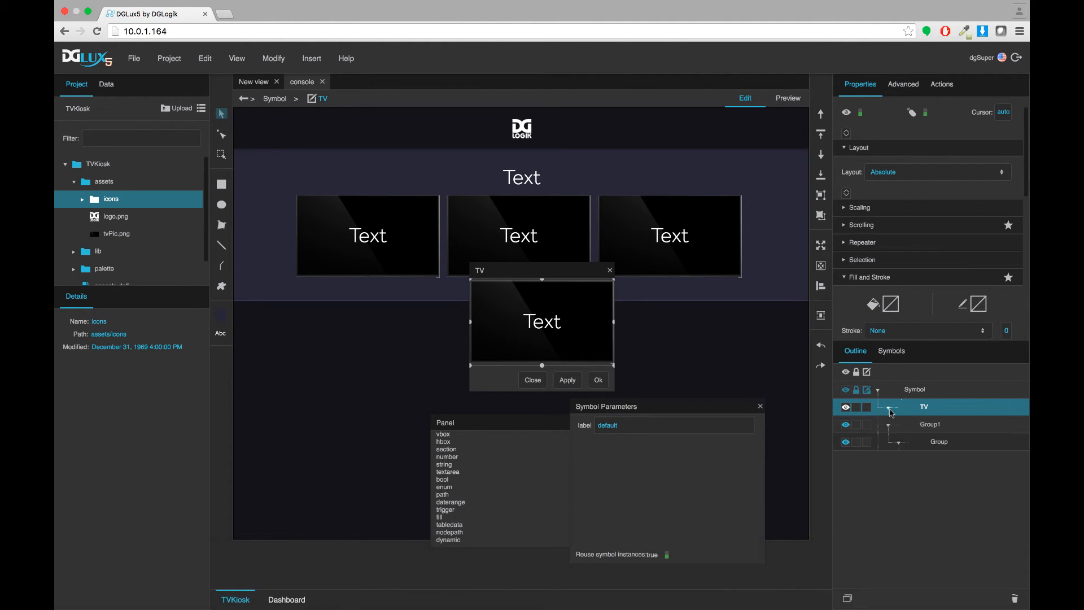
{"action": "left_click", "coordinate": [934, 425]}
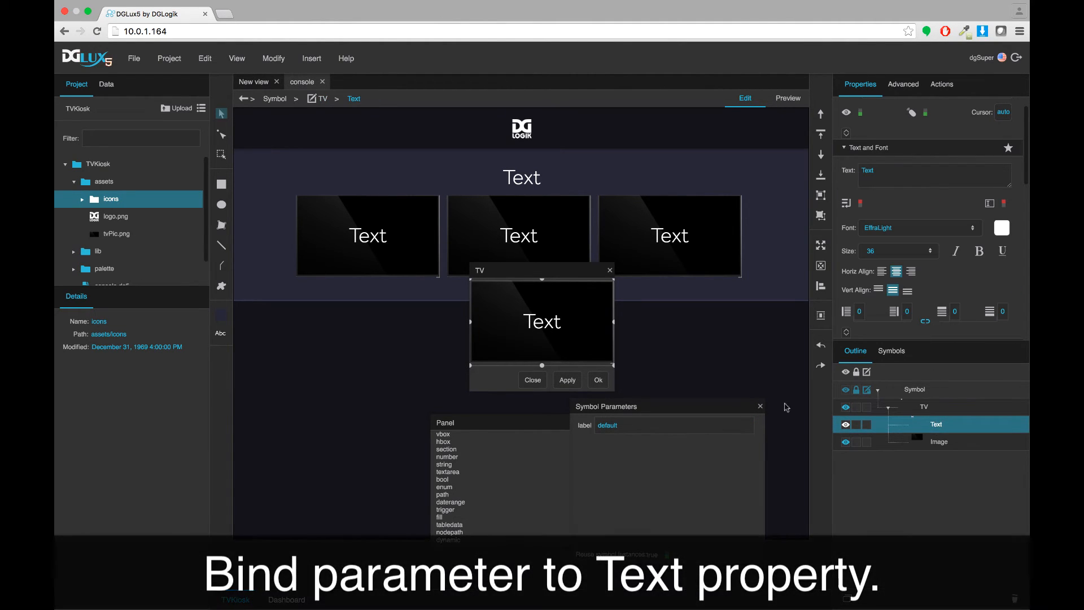
{"action": "left_click_drag", "start_coordinate": [758, 425], "coordinate": [889, 180]}
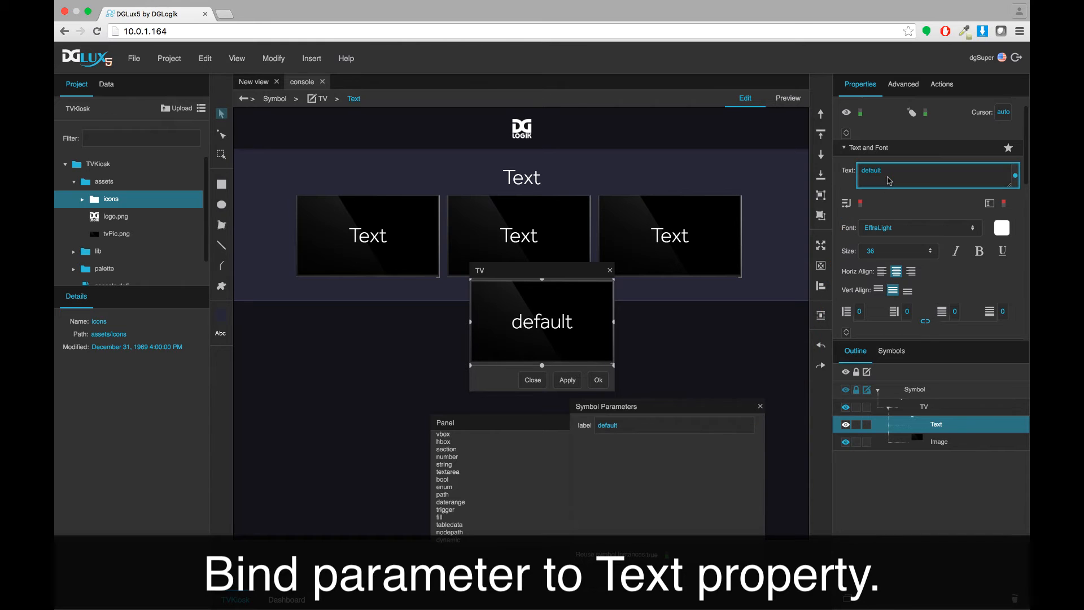
{"action": "left_click", "coordinate": [566, 381]}
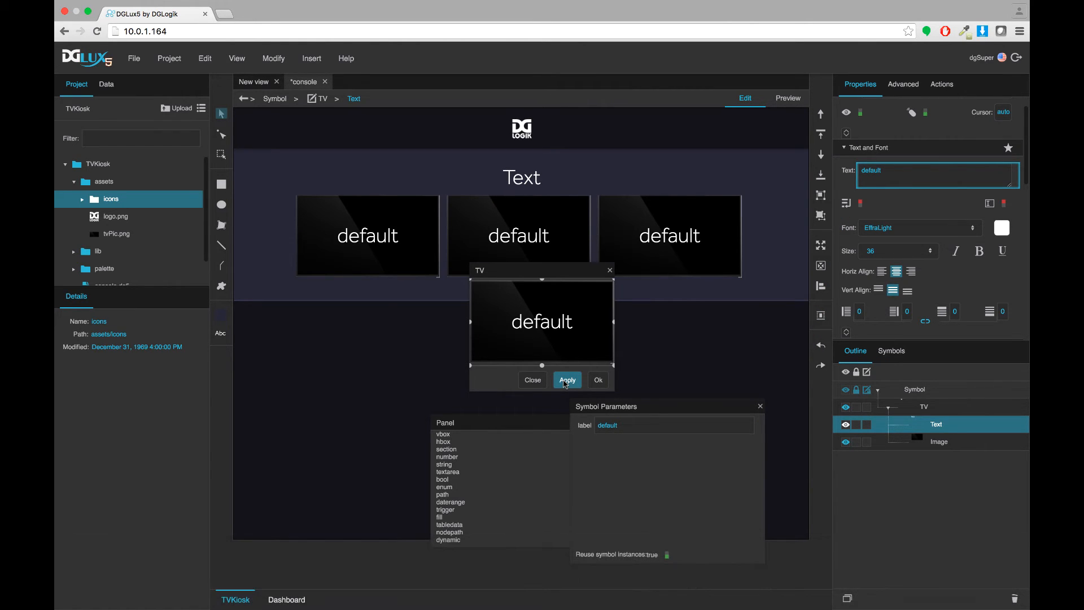
{"action": "left_click", "coordinate": [761, 406]}
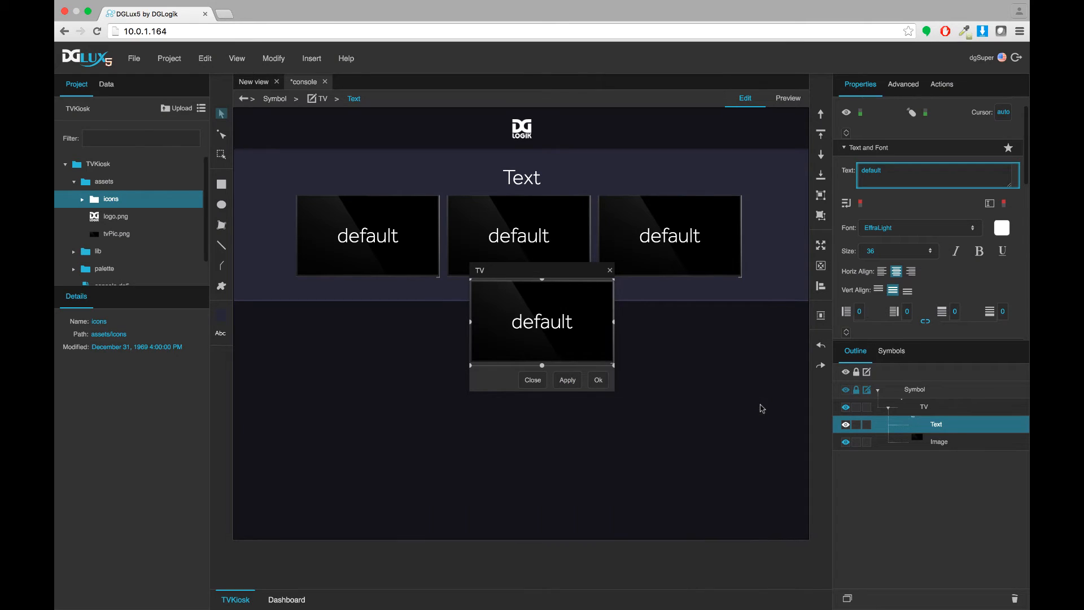
{"action": "left_click", "coordinate": [598, 381]}
- Assign the label values TV1, TV2 and TV3 to the three TV symbol instances in order
{"action": "left_click", "coordinate": [950, 495]}
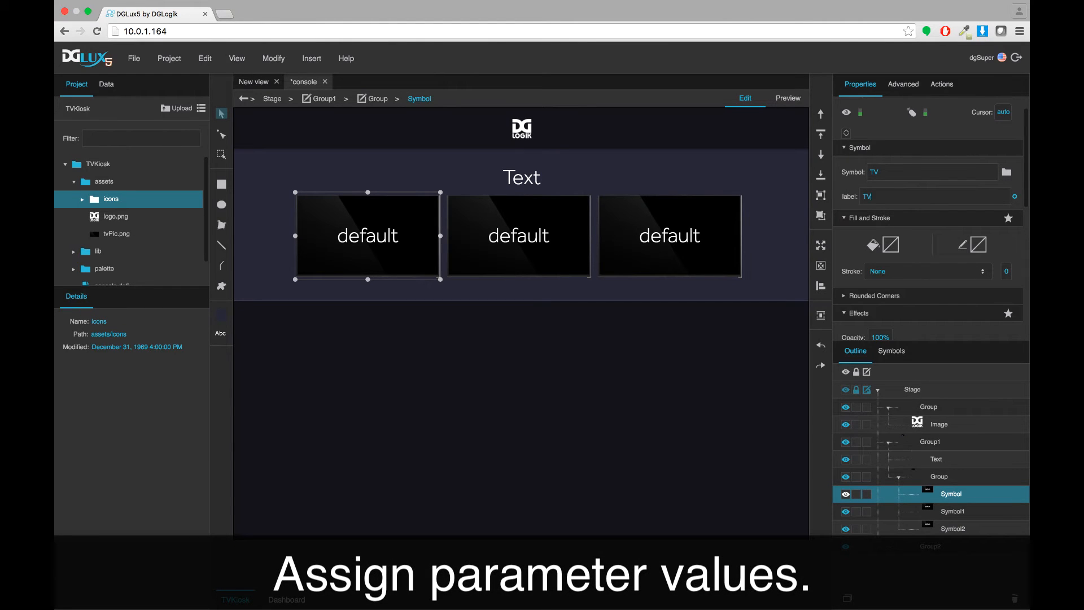
{"action": "key", "text": "Return"}
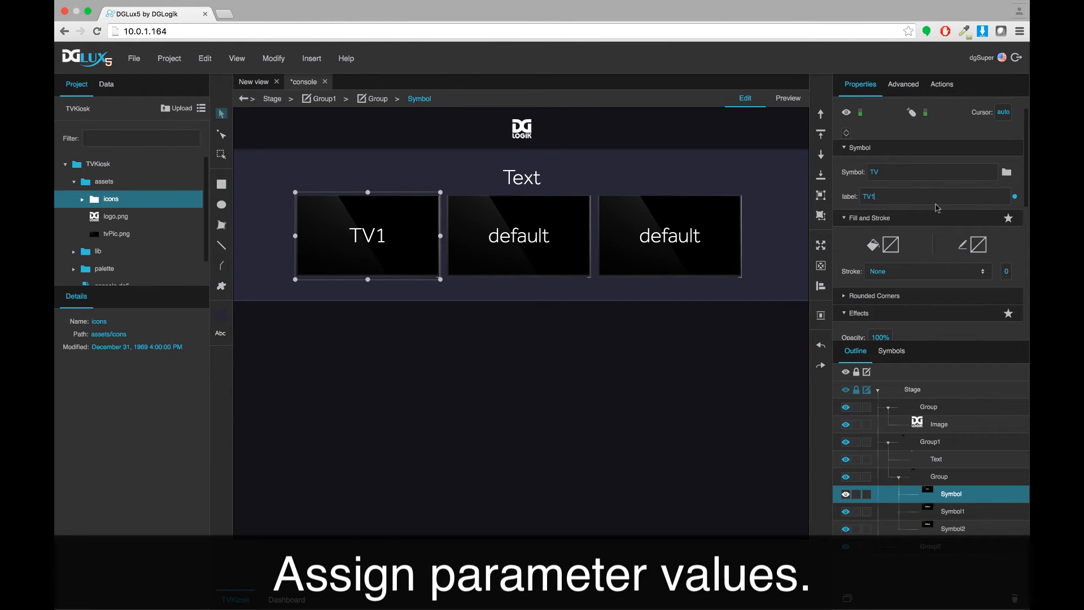
{"action": "left_click", "coordinate": [950, 512]}
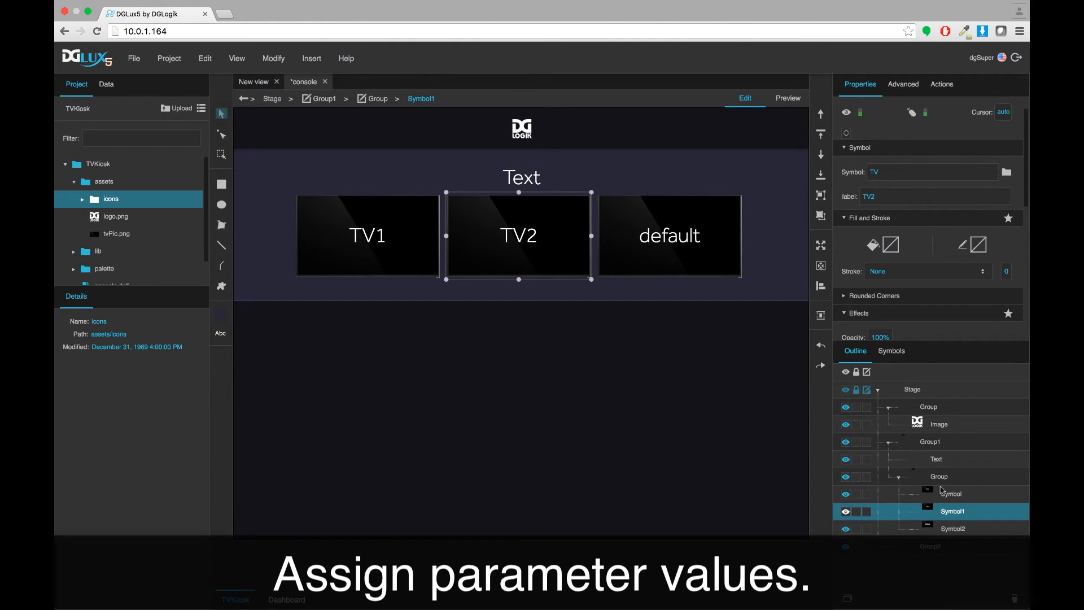
{"action": "left_click", "coordinate": [953, 528]}
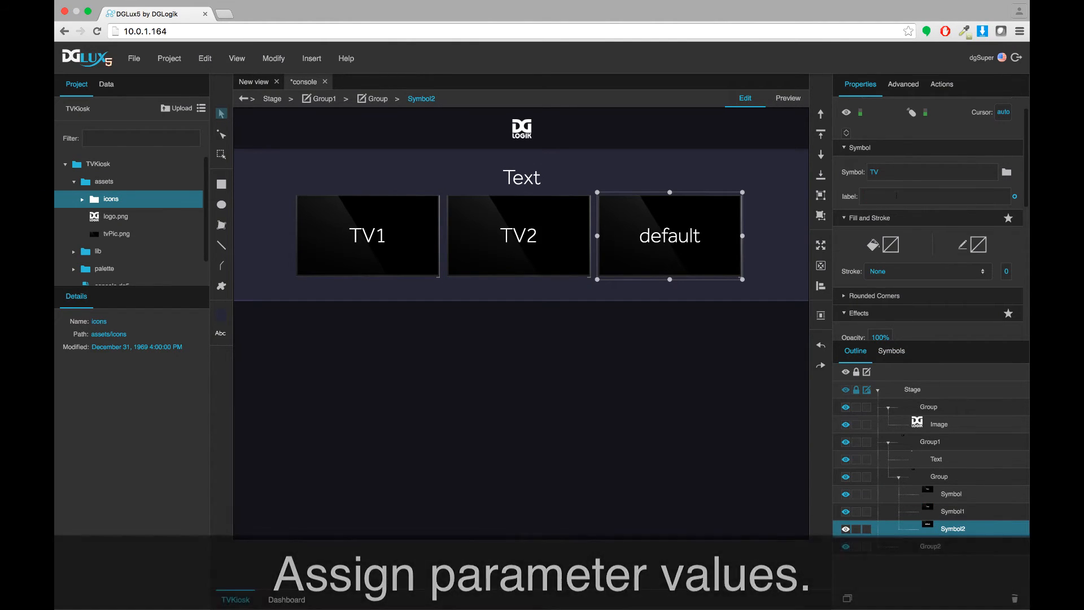
{"action": "type", "text": "TV3"}
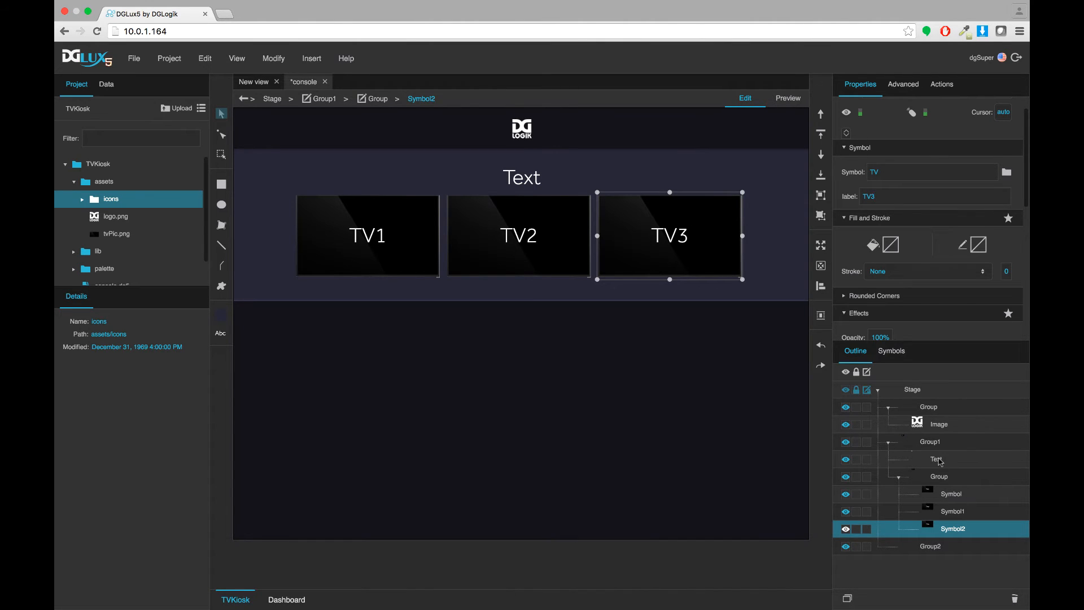
- Change the heading text above the TV symbols to "Control Console"
{"action": "left_click", "coordinate": [939, 460]}
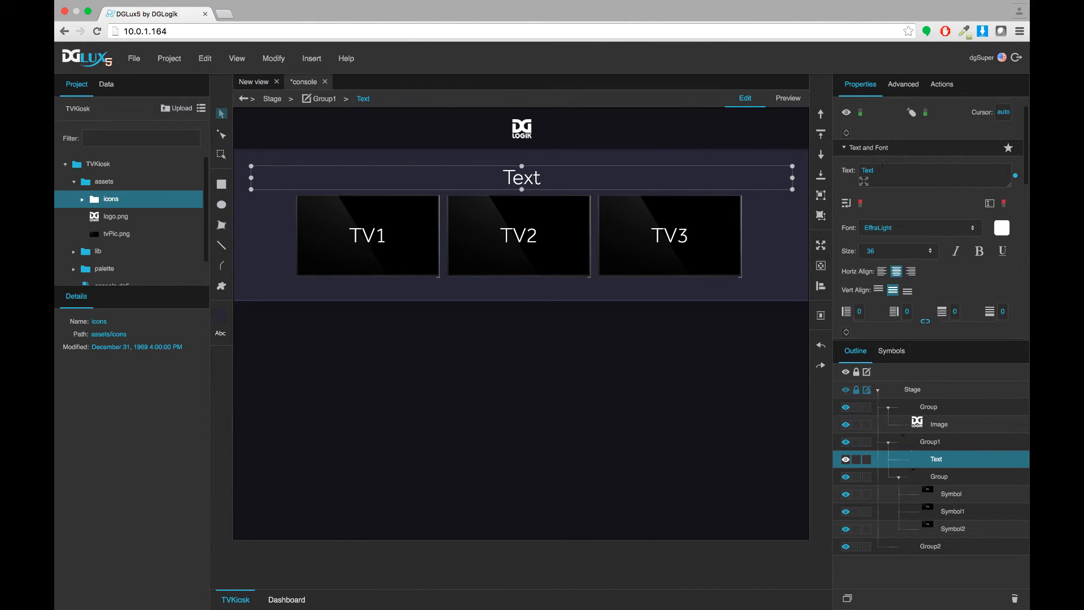
{"action": "left_click_drag", "start_coordinate": [873, 170], "coordinate": [850, 169]}
{"action": "type", "text": "Control Console"}
{"action": "left_click", "coordinate": [785, 340]}
- Narrow the stage to test wrapping and reset the inner group's height to auto
{"action": "left_click_drag", "start_coordinate": [832, 340], "coordinate": [603, 346]}
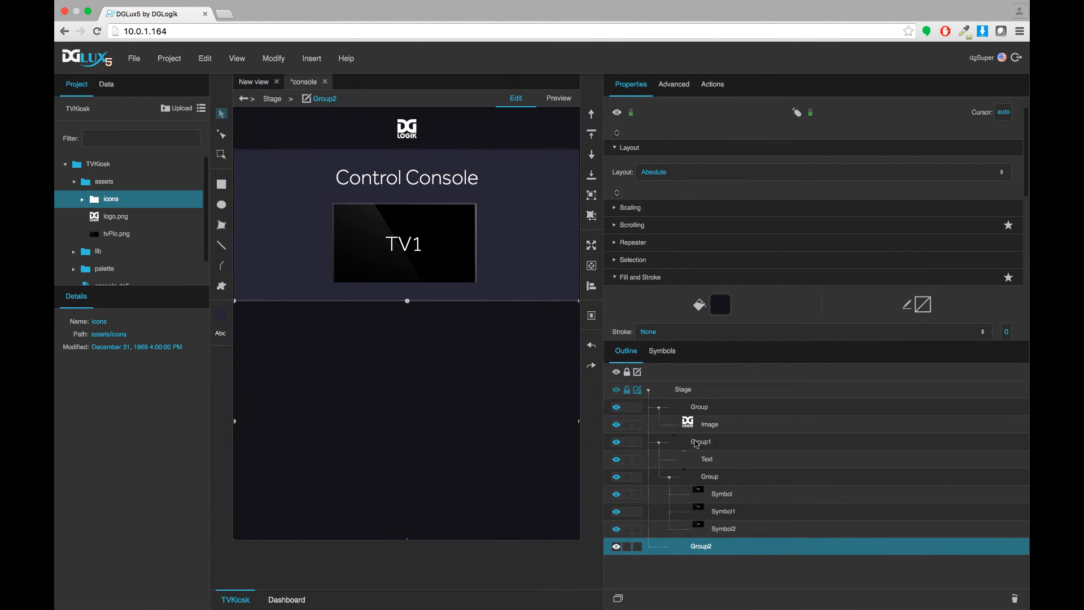
{"action": "left_click", "coordinate": [697, 442]}
{"action": "scroll", "coordinate": [937, 317], "scroll_direction": "down", "scroll_amount": 3}
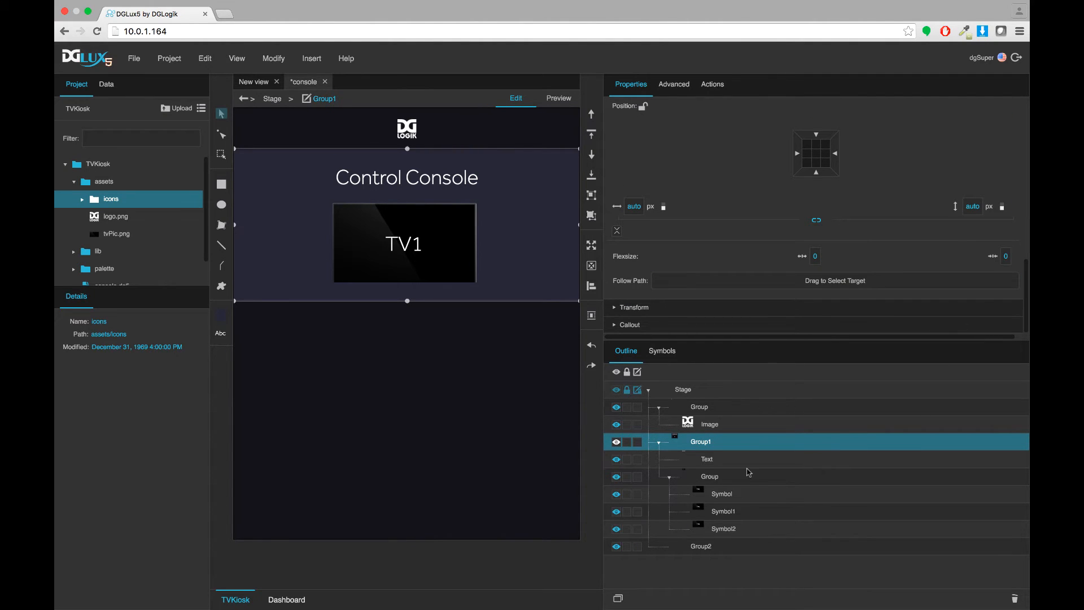
{"action": "left_click", "coordinate": [750, 476]}
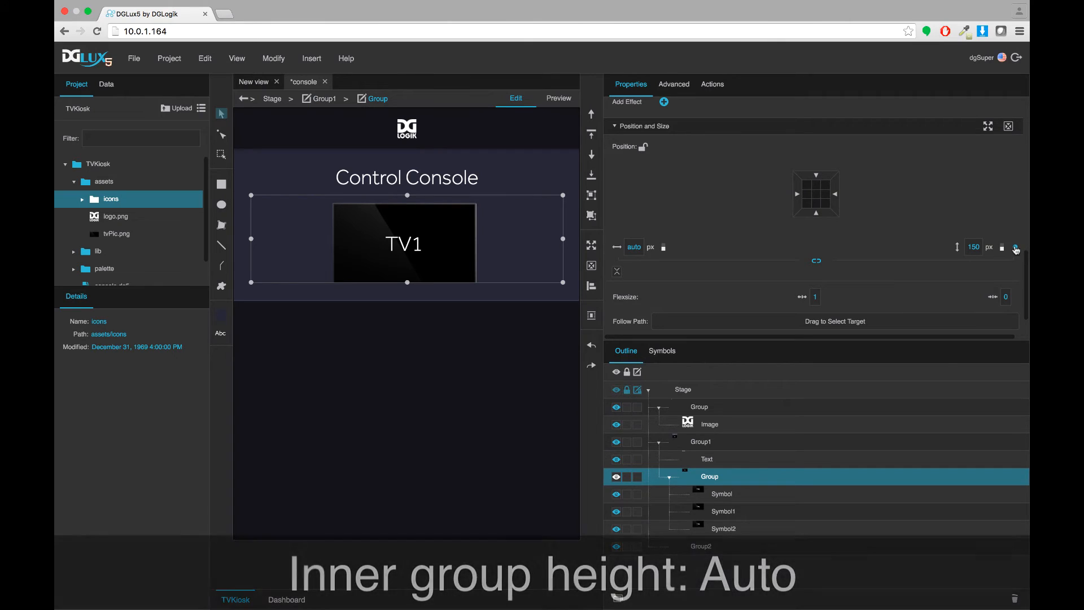
{"action": "left_click", "coordinate": [1015, 247]}
{"action": "left_click", "coordinate": [963, 273]}
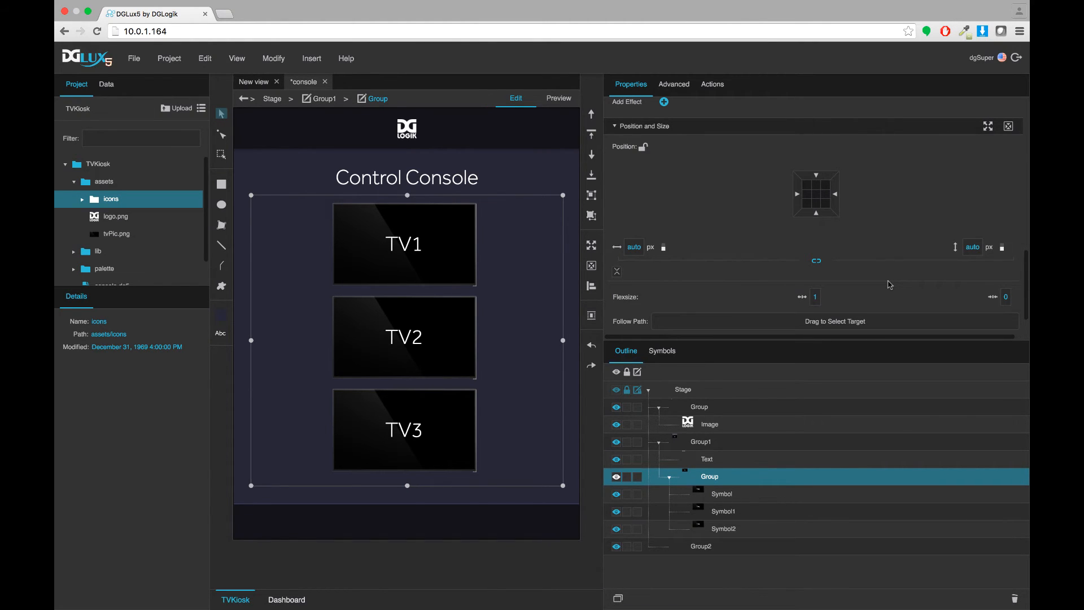
- Narrow the stage further and widen it again to check how the TV symbols and heading reflow
{"action": "left_click_drag", "start_coordinate": [604, 312], "coordinate": [423, 317]}
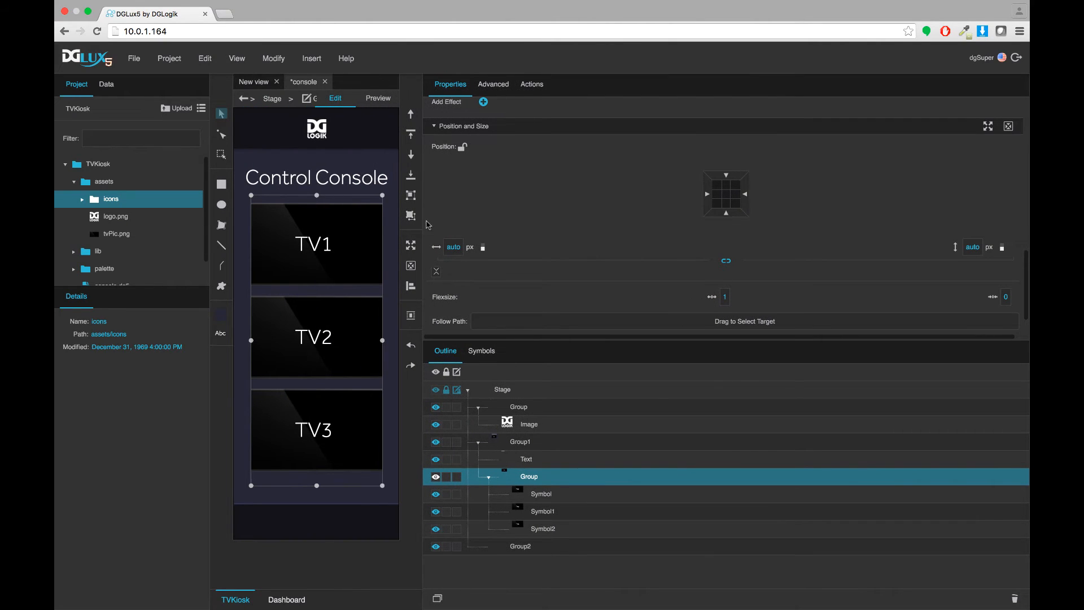
{"action": "mouse_move", "coordinate": [423, 225]}
{"action": "left_mouse_down"}
{"action": "mouse_move", "coordinate": [386, 223]}
{"action": "mouse_move", "coordinate": [420, 218]}
{"action": "left_mouse_up"}
{"action": "left_click_drag", "start_coordinate": [550, 232], "coordinate": [661, 241]}
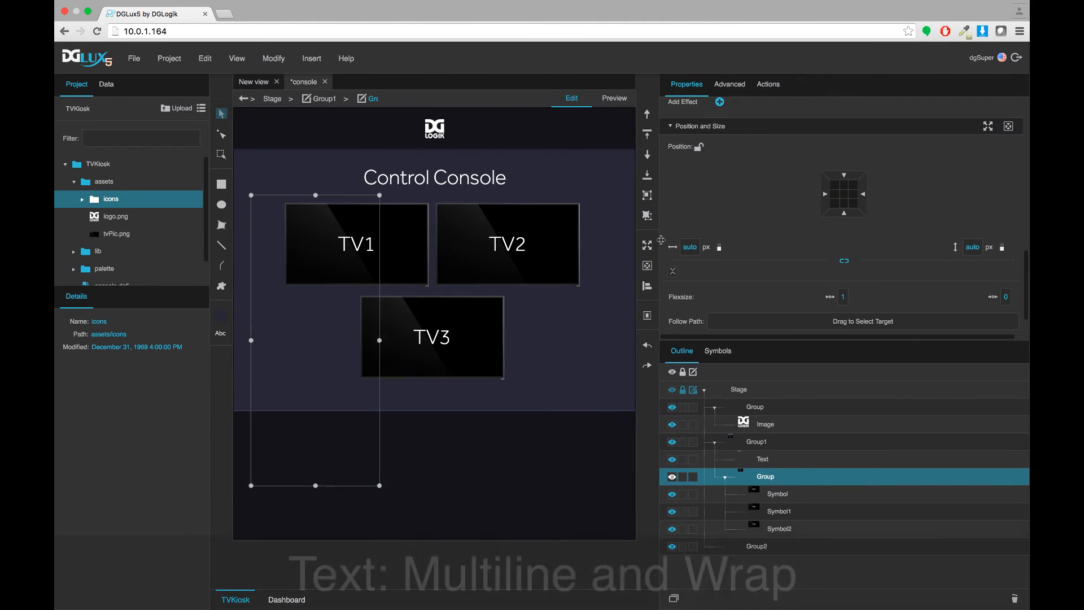
- Turn on Multiline and Wrap for the Control Console heading, and widen the stage back to fit all three TVs in one row
{"action": "left_click", "coordinate": [778, 459]}
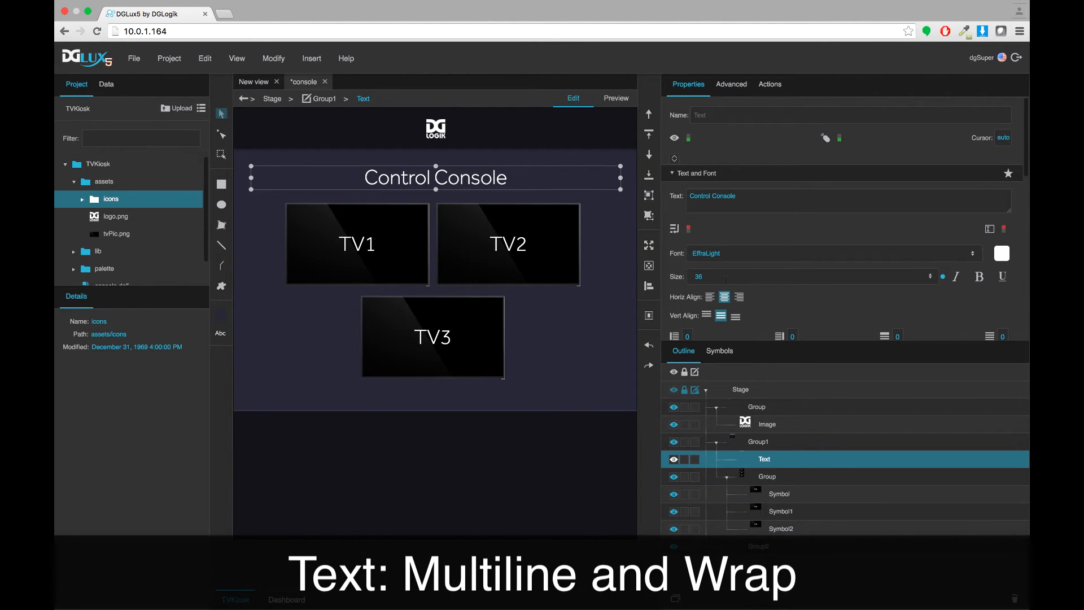
{"action": "left_click", "coordinate": [688, 229]}
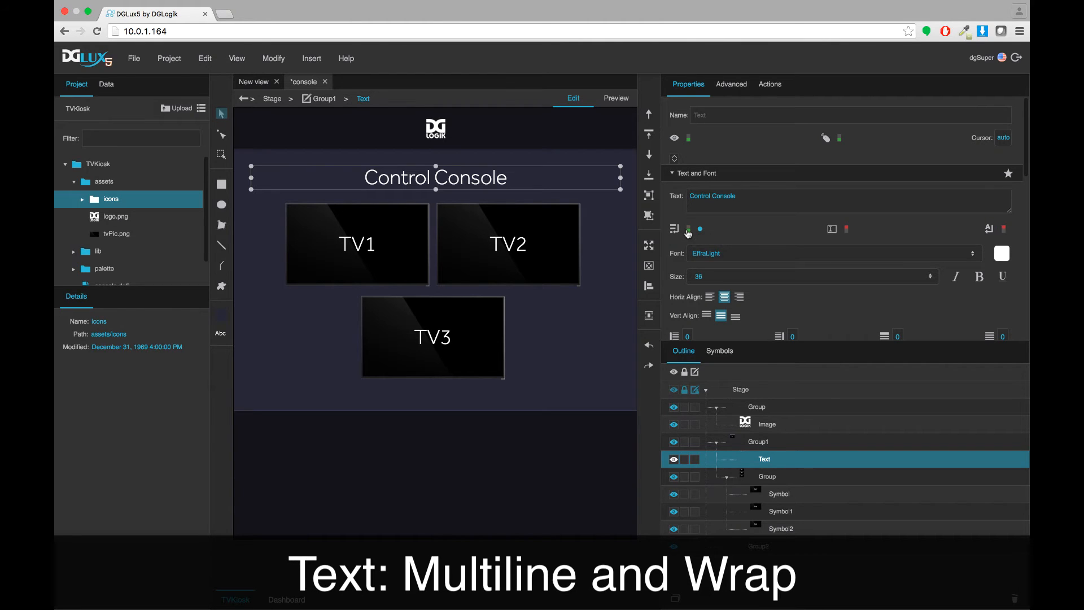
{"action": "left_click", "coordinate": [1004, 230]}
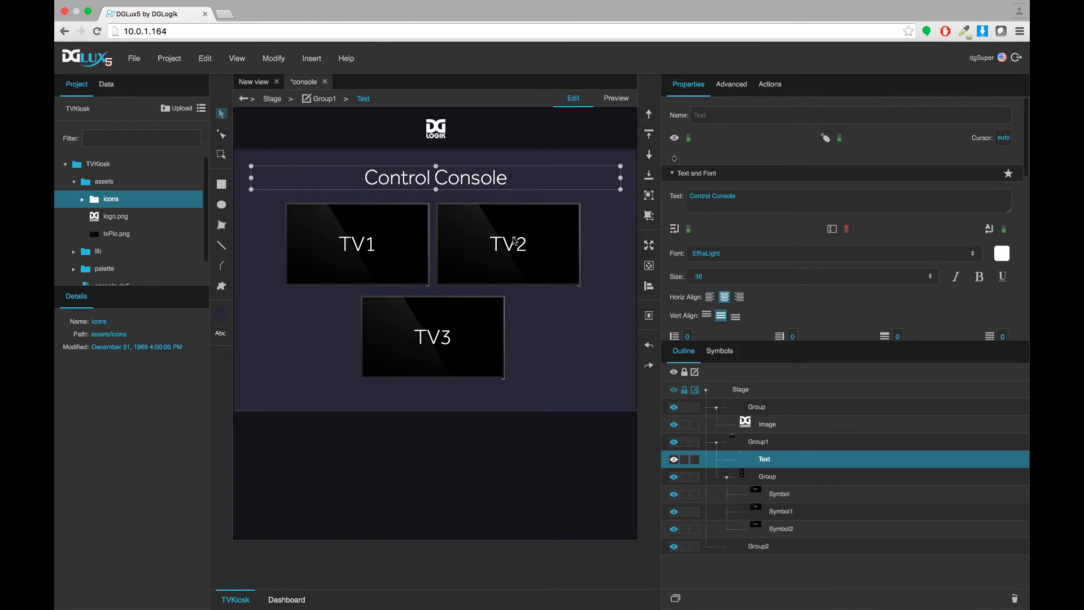
{"action": "left_click_drag", "start_coordinate": [657, 281], "coordinate": [824, 241]}
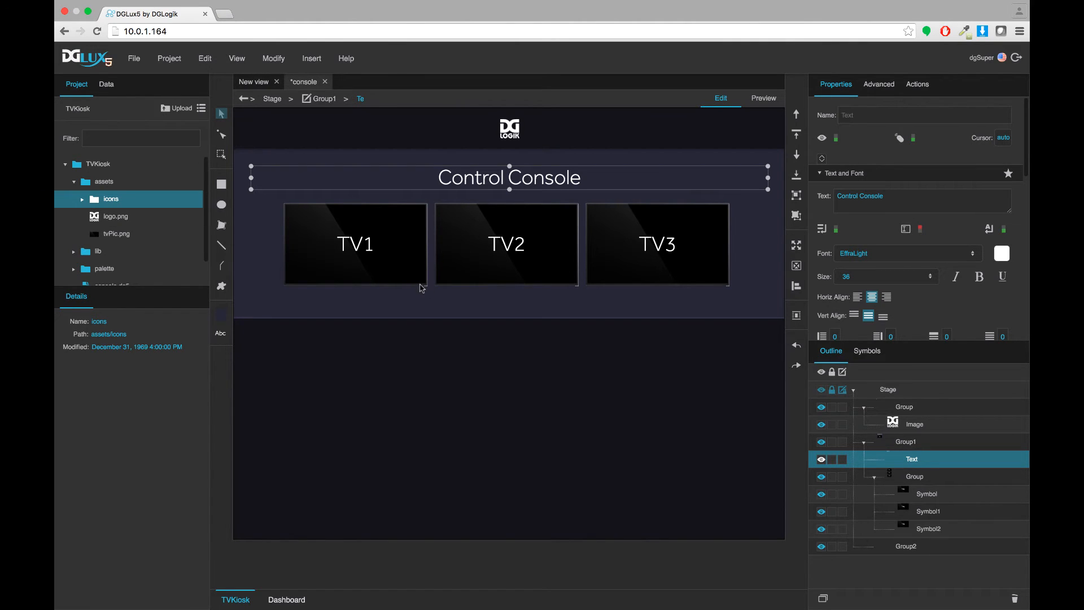
- Set the inner group's selection mode to Single Select and test it by selecting TV3 in preview
{"action": "left_click", "coordinate": [914, 477]}
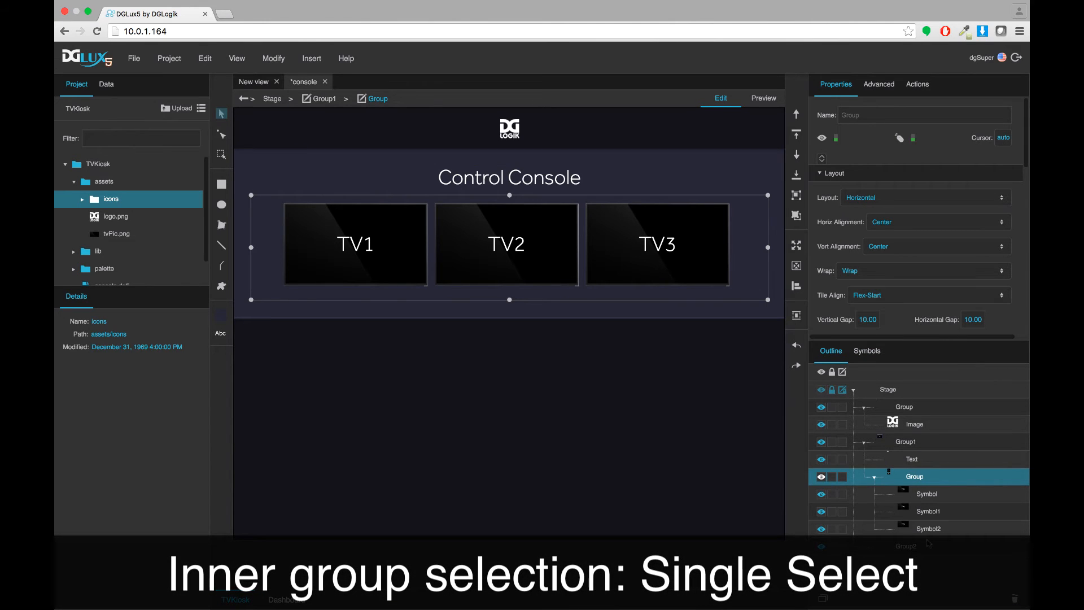
{"action": "scroll", "coordinate": [874, 306], "scroll_direction": "down", "scroll_amount": 5}
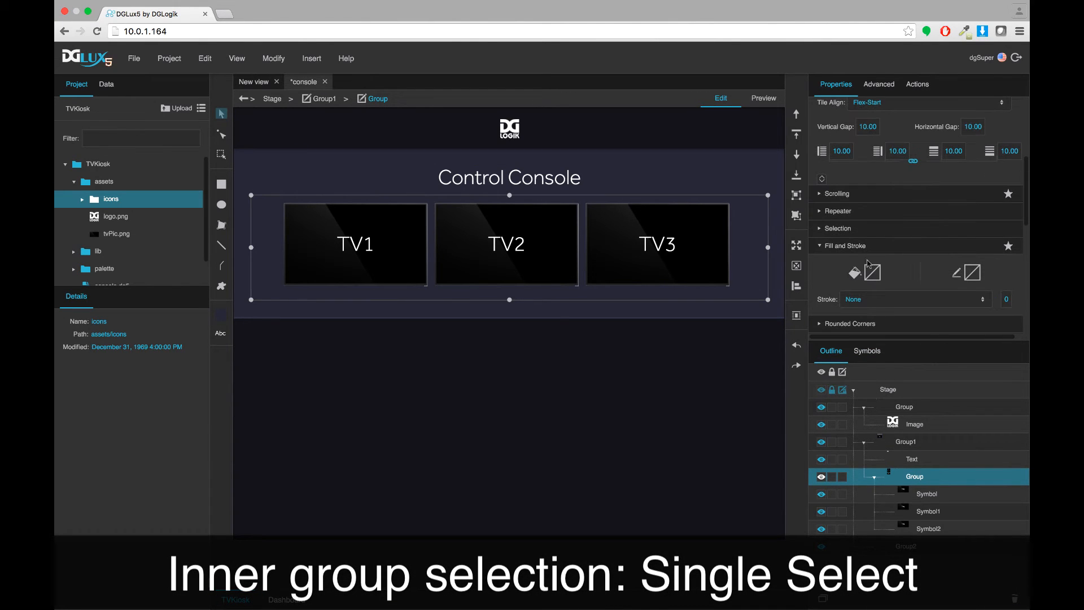
{"action": "left_click", "coordinate": [823, 233]}
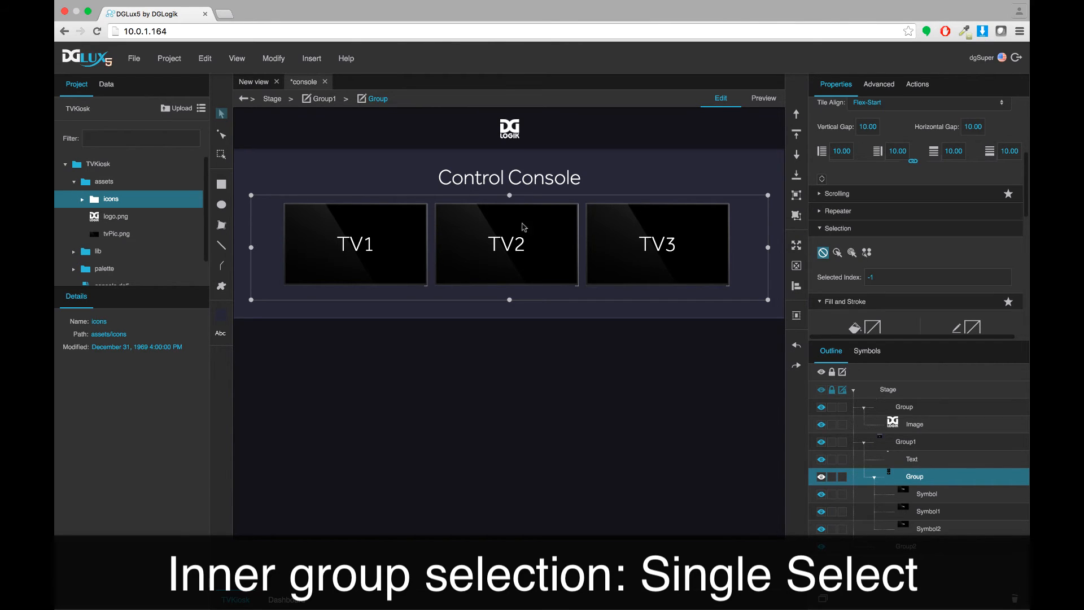
{"action": "left_click", "coordinate": [838, 253]}
{"action": "left_click", "coordinate": [762, 100]}
{"action": "left_click", "coordinate": [678, 250]}
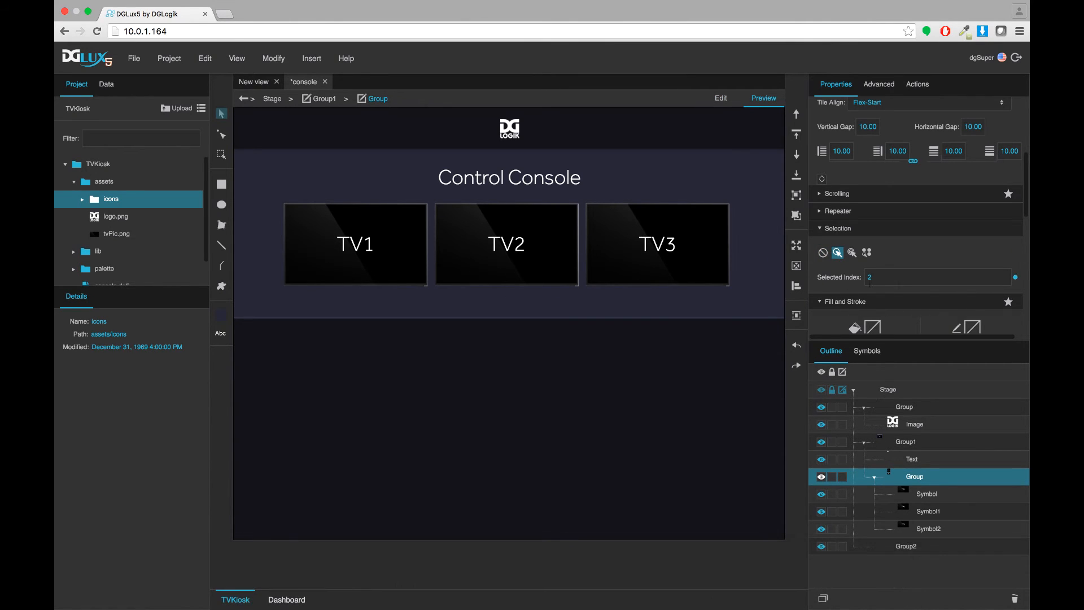
- Open the TV symbol for editing and expose its Selected property as a dataflow block
{"action": "left_click", "coordinate": [547, 252]}
{"action": "left_click", "coordinate": [655, 234]}
{"action": "left_click", "coordinate": [865, 352]}
{"action": "right_click", "coordinate": [848, 460]}
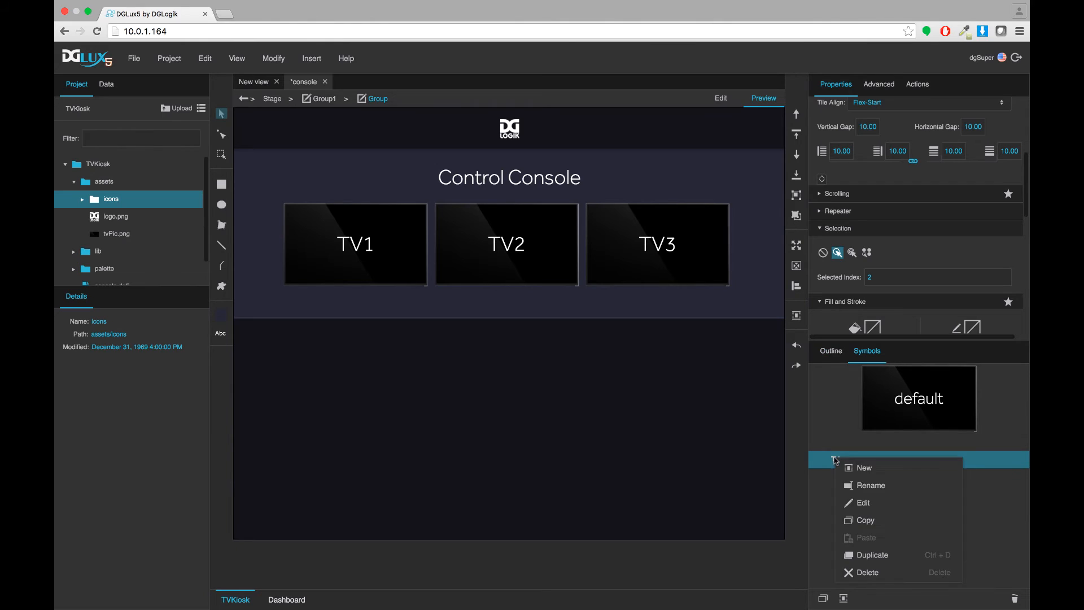
{"action": "left_click", "coordinate": [862, 503]}
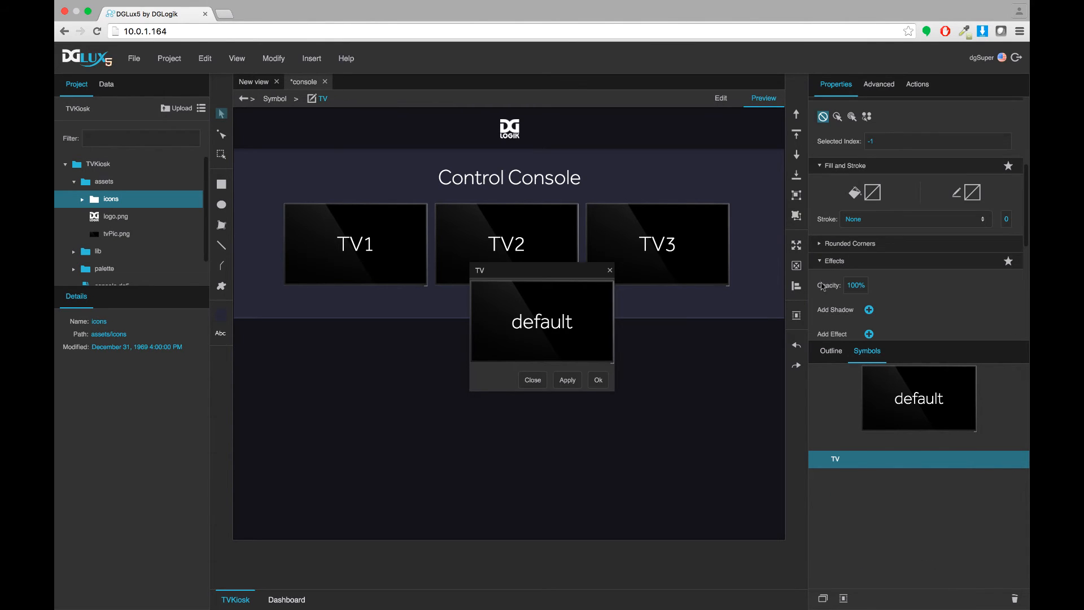
{"action": "scroll", "coordinate": [875, 170], "scroll_direction": "up", "scroll_amount": 4}
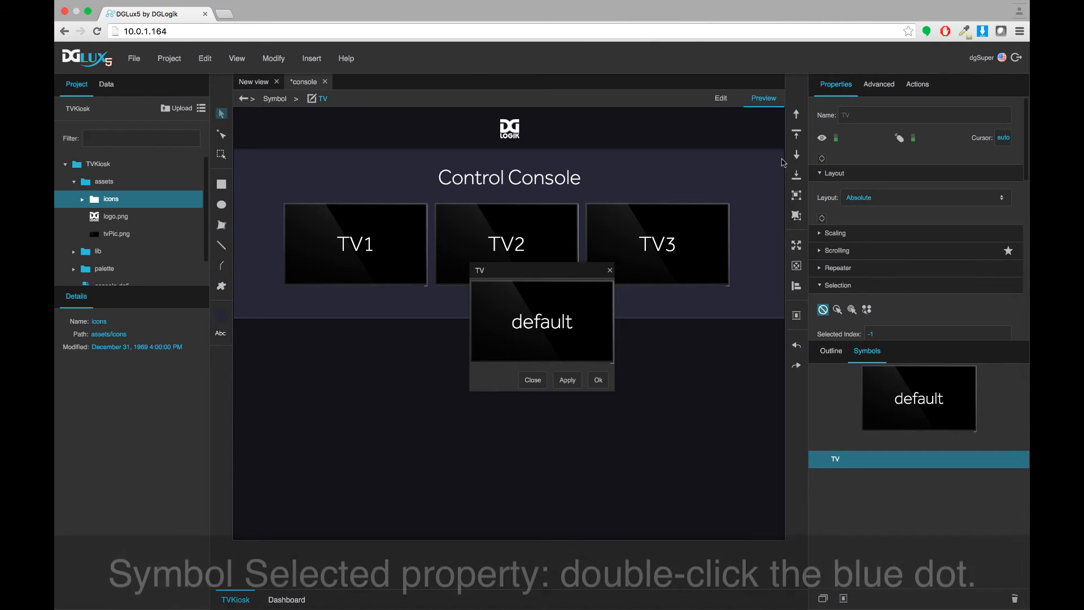
{"action": "mouse_move", "coordinate": [951, 188]}
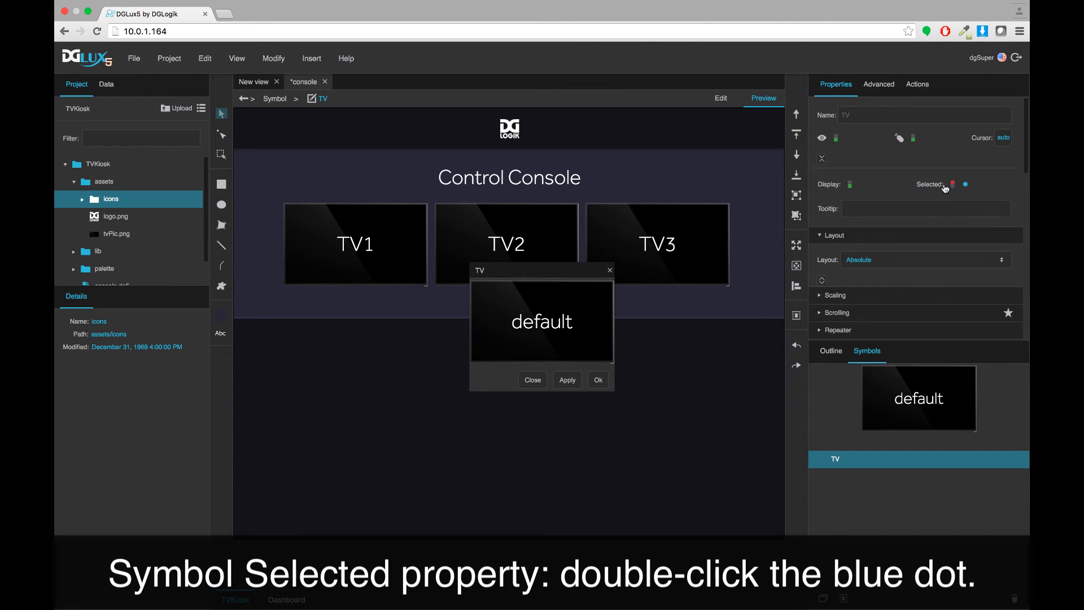
{"action": "double_click", "coordinate": [966, 186]}
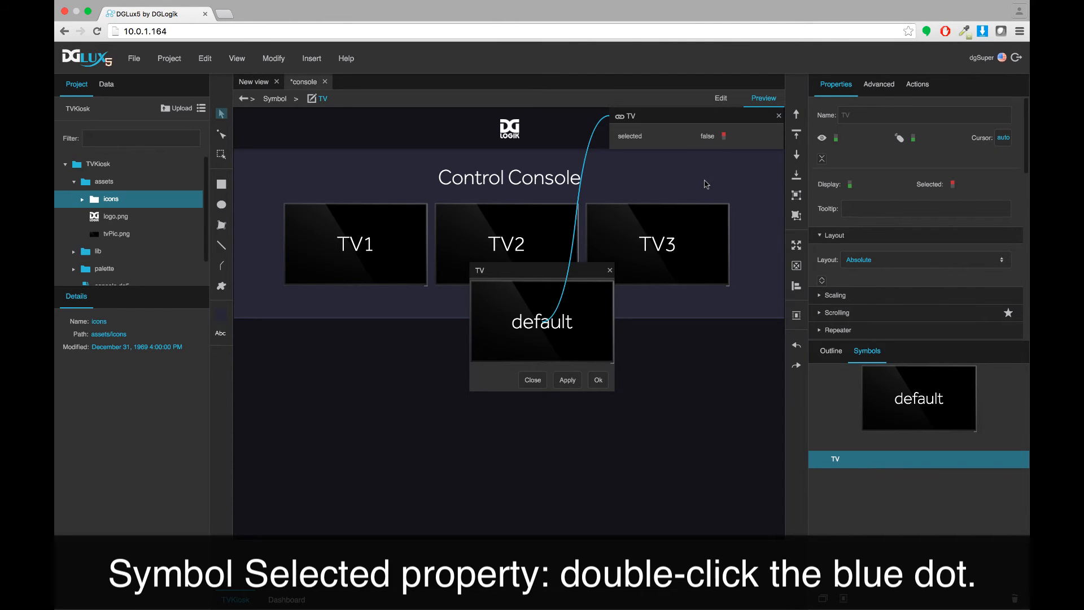
- Bind the TV symbol's Selected property to its stroke color, using bool data mapping
{"action": "scroll", "coordinate": [867, 284], "scroll_direction": "down", "scroll_amount": 5}
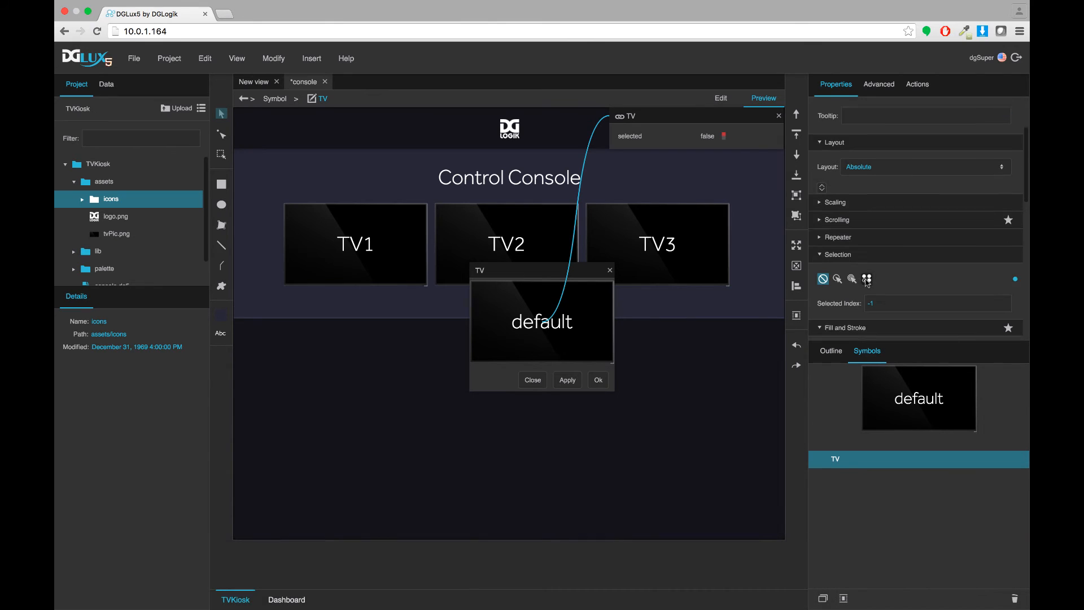
{"action": "scroll", "coordinate": [868, 284], "scroll_direction": "down", "scroll_amount": 2}
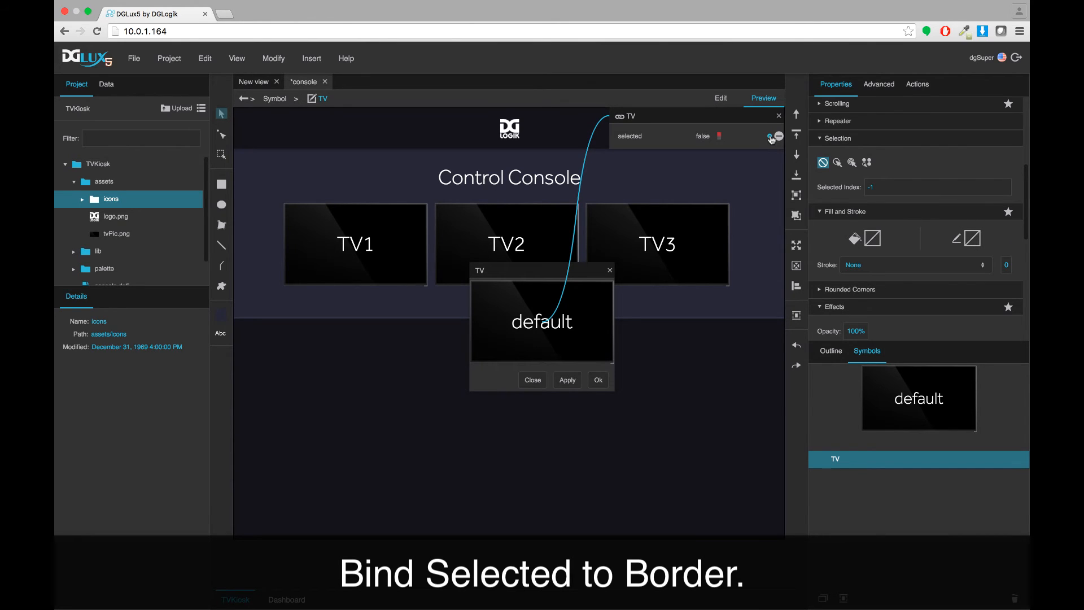
{"action": "mouse_move", "coordinate": [771, 138]}
{"action": "left_mouse_down"}
{"action": "mouse_move", "coordinate": [796, 205]}
{"action": "mouse_move", "coordinate": [833, 247]}
{"action": "mouse_move", "coordinate": [935, 280]}
{"action": "mouse_move", "coordinate": [971, 244]}
{"action": "left_mouse_up"}
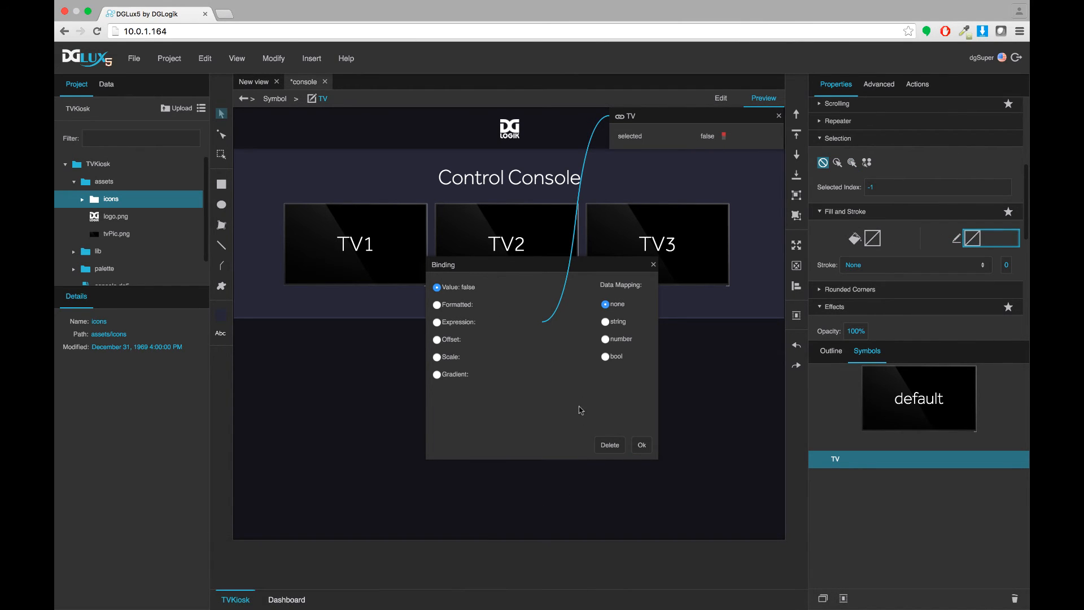
{"action": "left_click", "coordinate": [605, 356]}
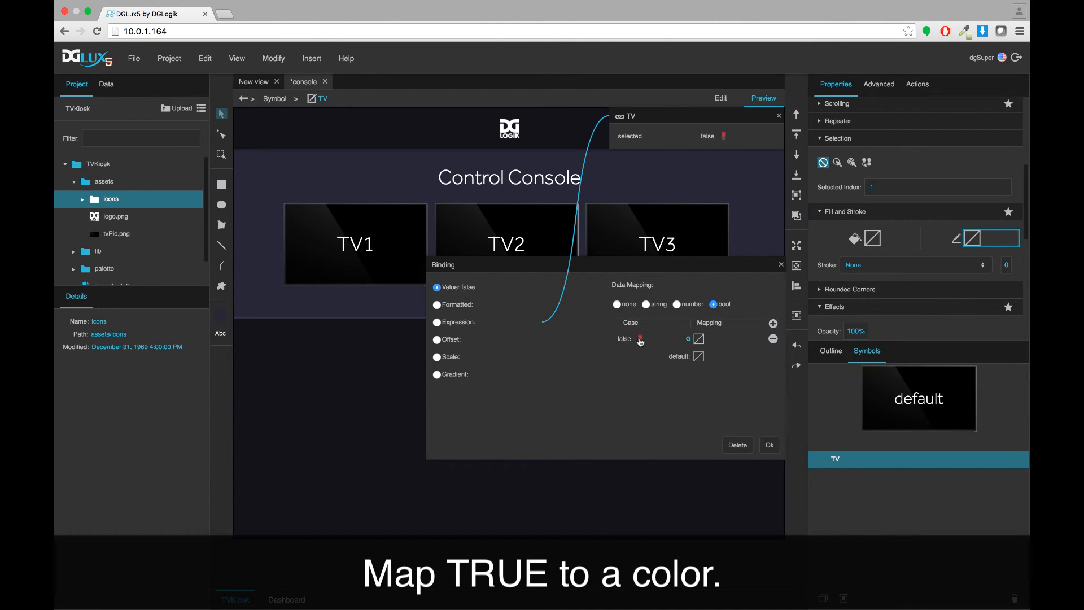
- Map the true case to a solid fill in the light purple from the TVKiosk favorites, leaving the default without fill
{"action": "left_click", "coordinate": [640, 339]}
{"action": "left_click", "coordinate": [700, 339]}
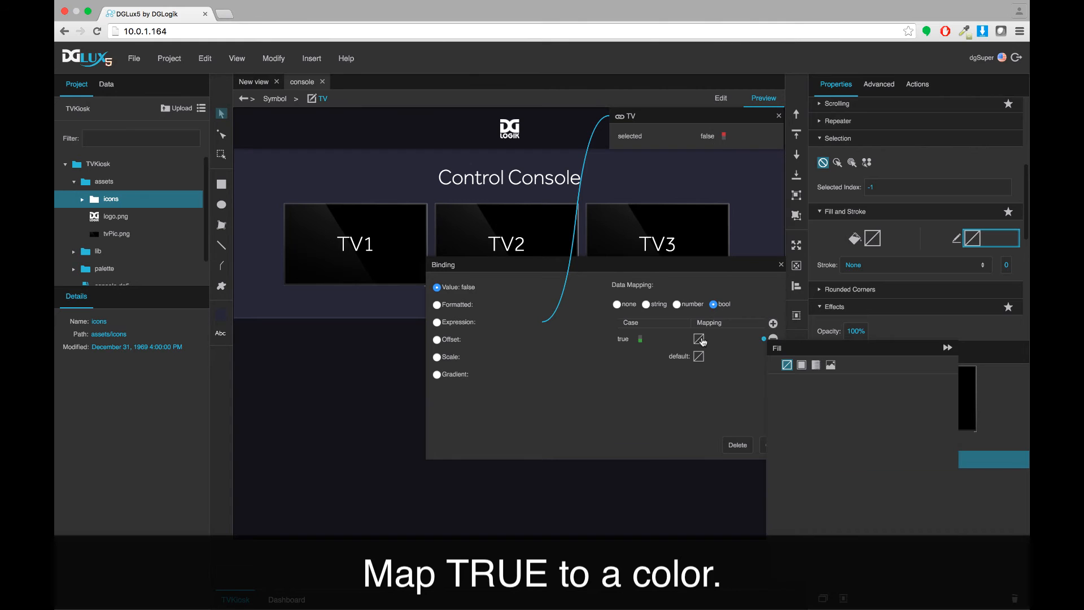
{"action": "left_click", "coordinate": [802, 364]}
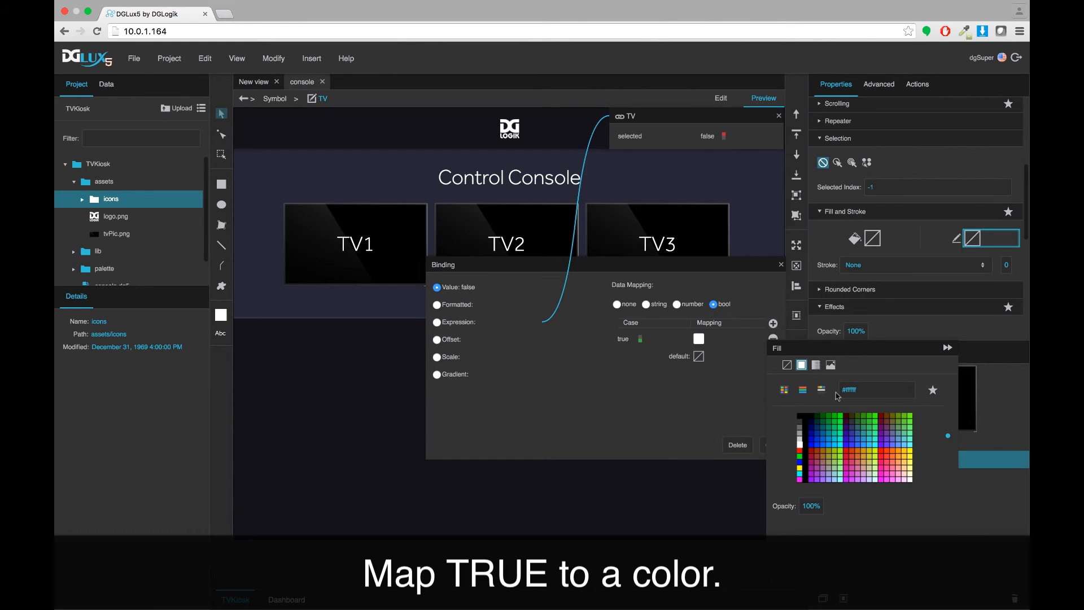
{"action": "left_click", "coordinate": [933, 390]}
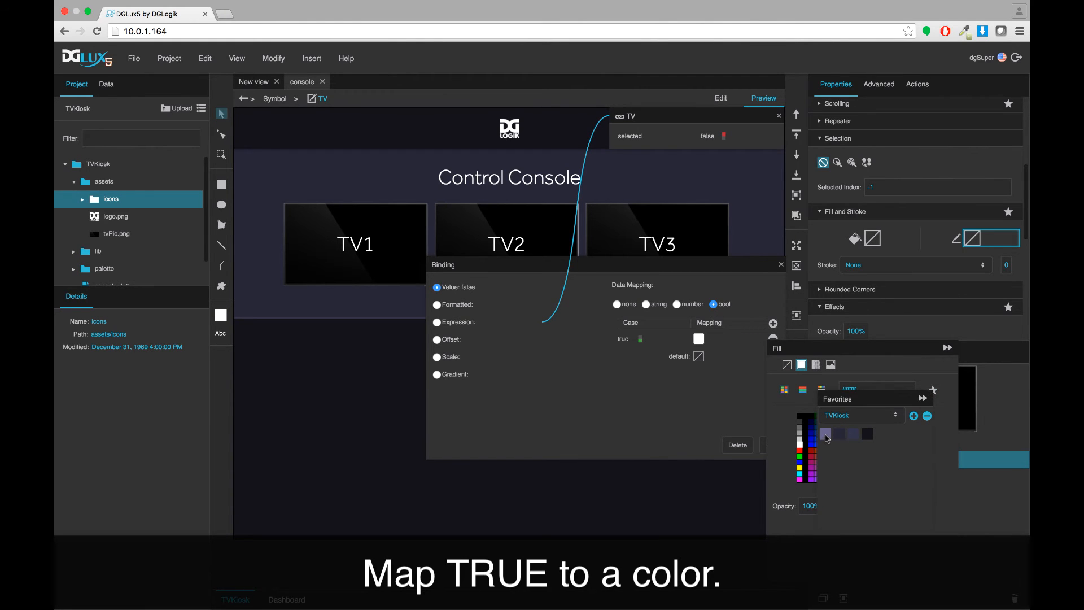
{"action": "left_click", "coordinate": [825, 433]}
{"action": "left_click", "coordinate": [923, 399]}
{"action": "left_click", "coordinate": [948, 347]}
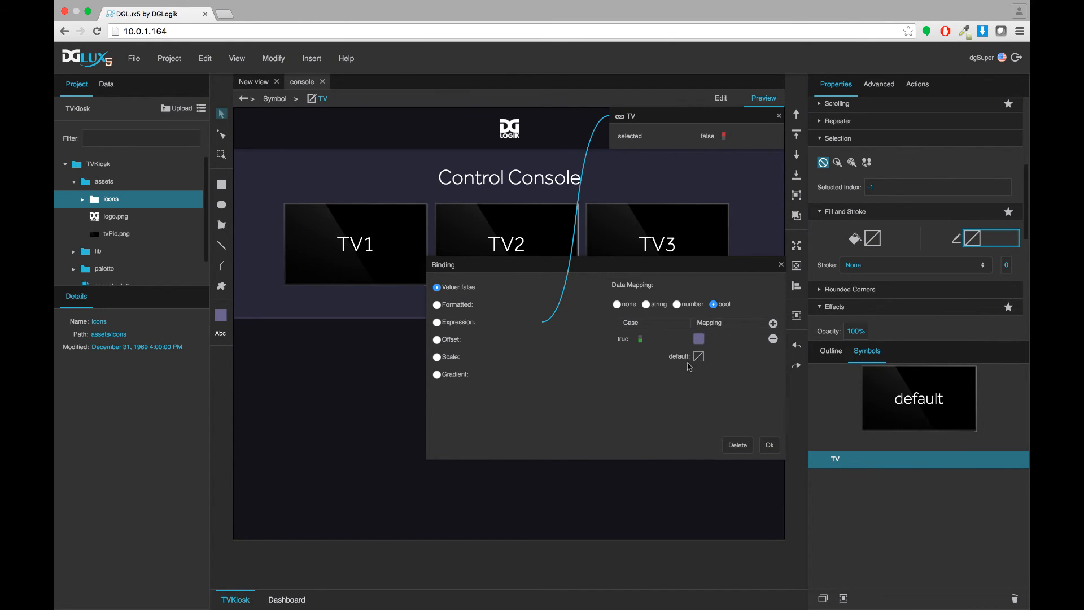
{"action": "left_click", "coordinate": [770, 446]}
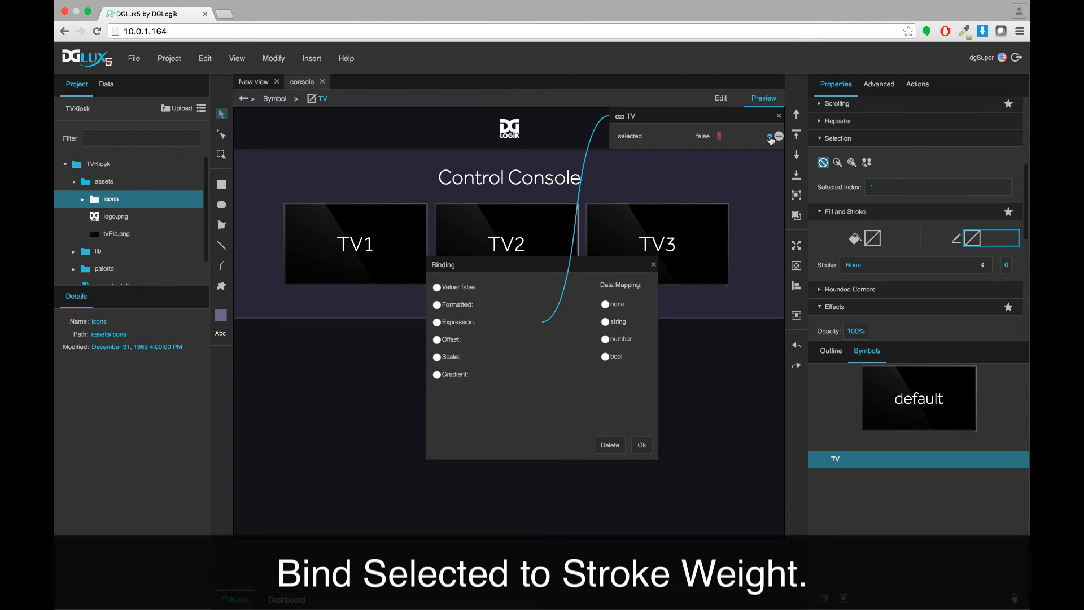
- Bind Selected to the TV symbol's stroke weight, with a bool mapping of true to a number and a default of 0
{"action": "mouse_move", "coordinate": [770, 139]}
{"action": "left_mouse_down"}
{"action": "mouse_move", "coordinate": [813, 212]}
{"action": "mouse_move", "coordinate": [916, 252]}
{"action": "mouse_move", "coordinate": [1007, 266]}
{"action": "left_mouse_up"}
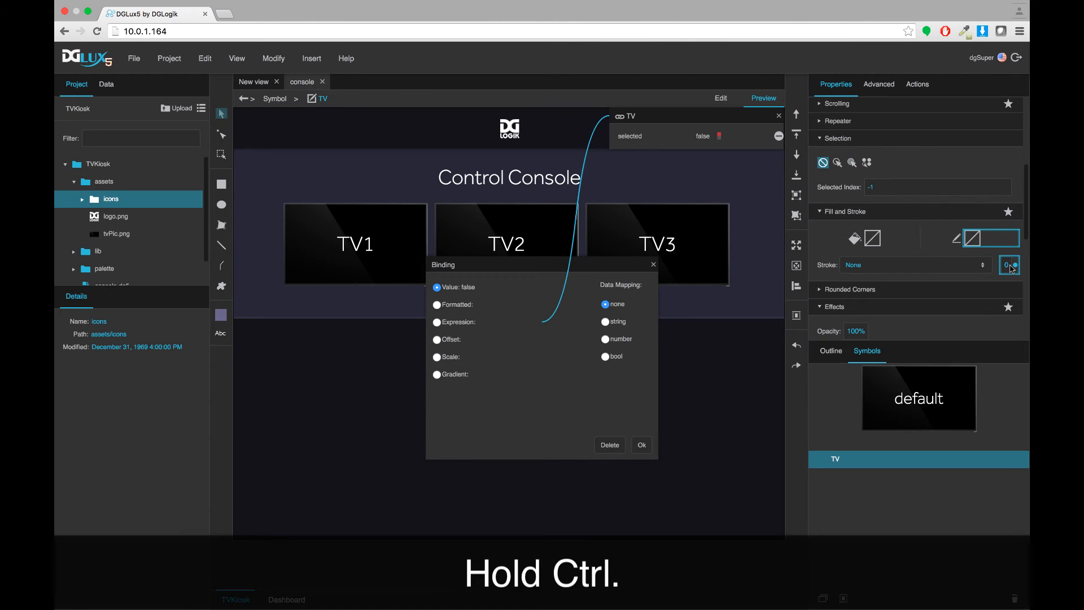
{"action": "left_click", "coordinate": [605, 357]}
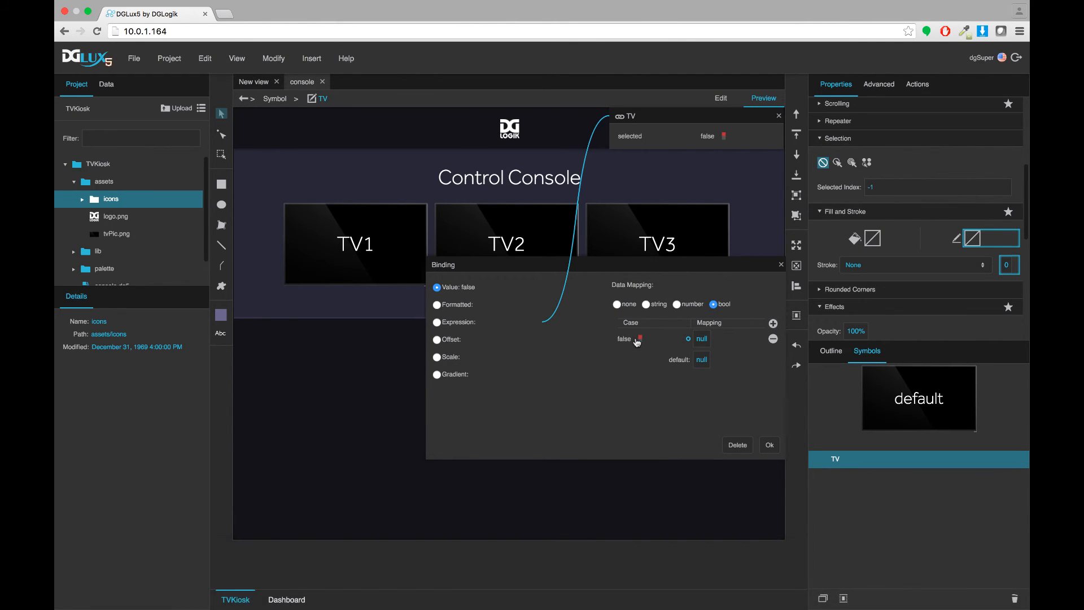
{"action": "left_click", "coordinate": [639, 339]}
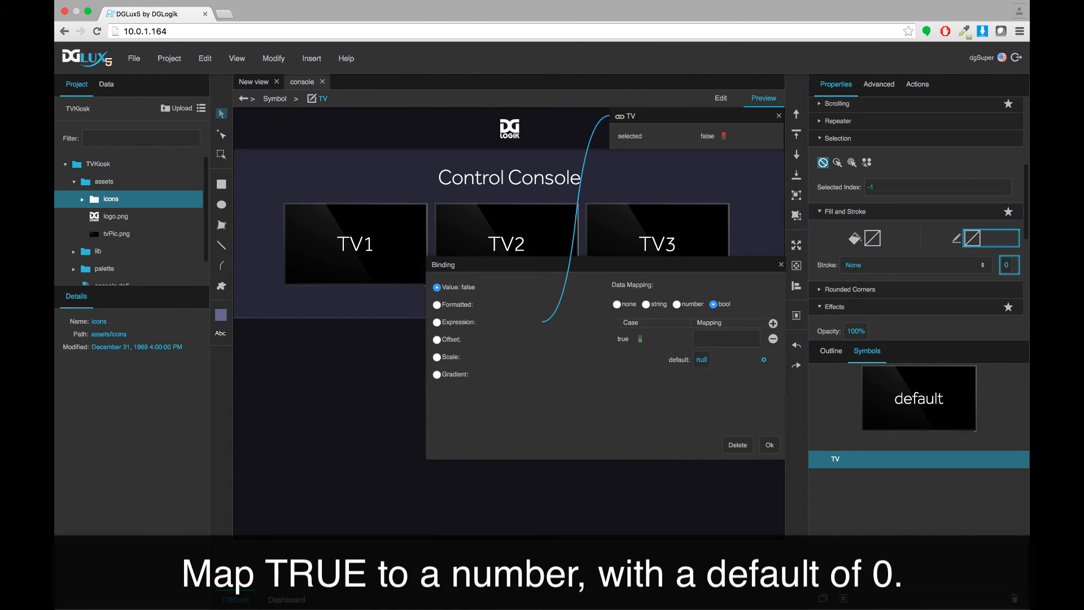
{"action": "left_click", "coordinate": [704, 363]}
{"action": "left_click", "coordinate": [769, 446]}
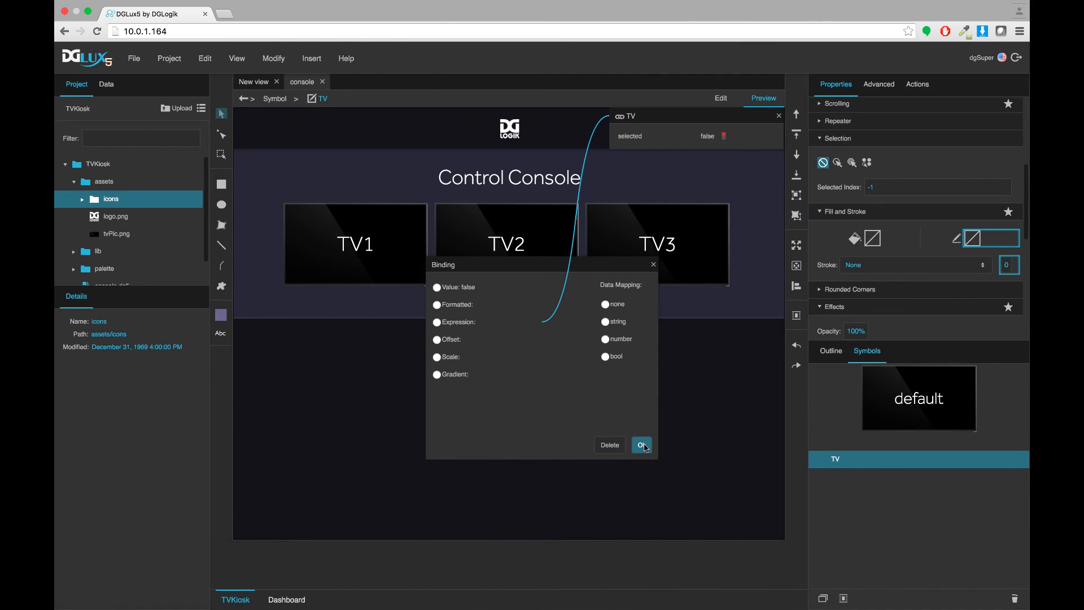
{"action": "left_click", "coordinate": [778, 117]}
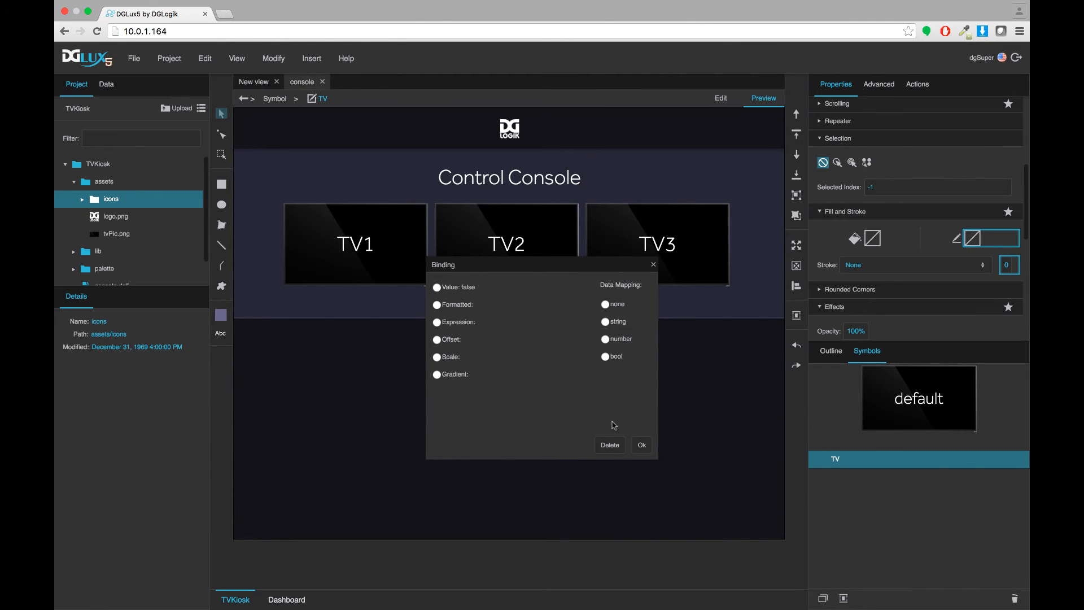
{"action": "left_click", "coordinate": [642, 445]}
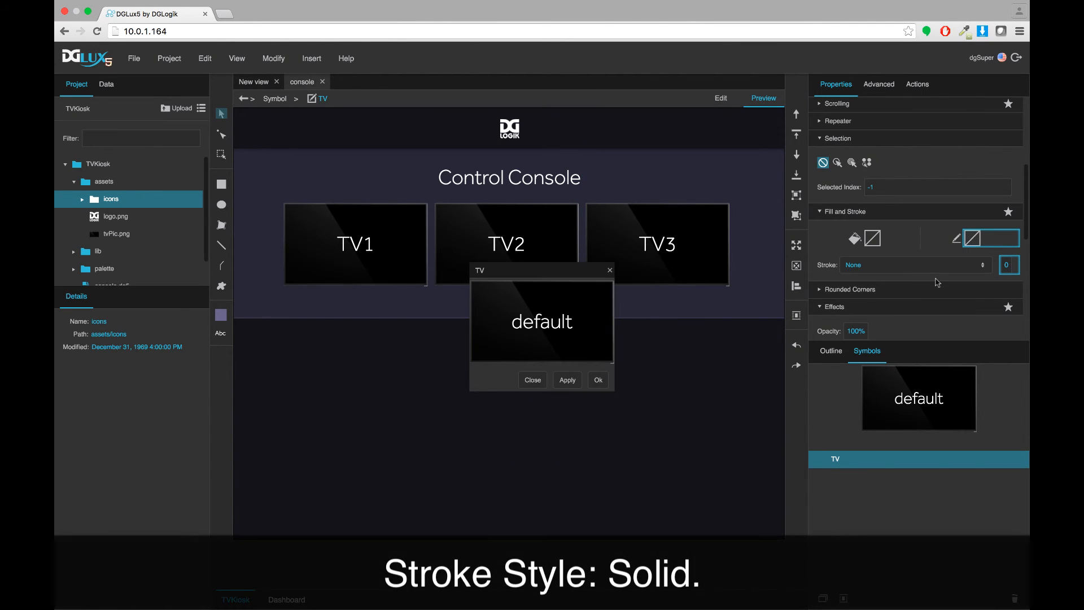
- Set the TV symbol's stroke style to Solid and apply the changes to the symbol
{"action": "left_click", "coordinate": [912, 270]}
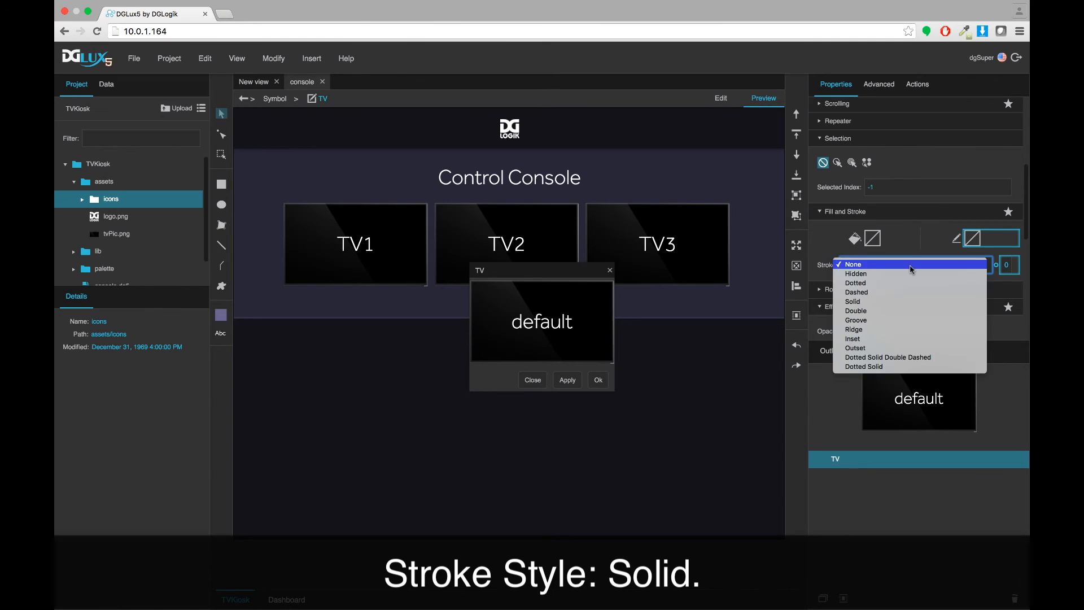
{"action": "left_click", "coordinate": [914, 302]}
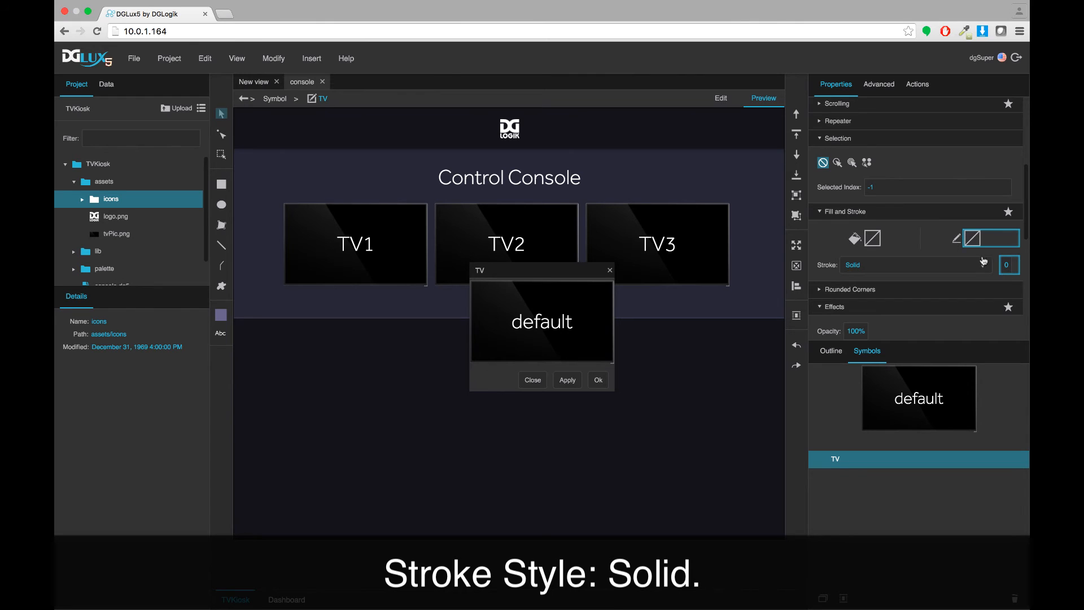
{"action": "left_click", "coordinate": [567, 379]}
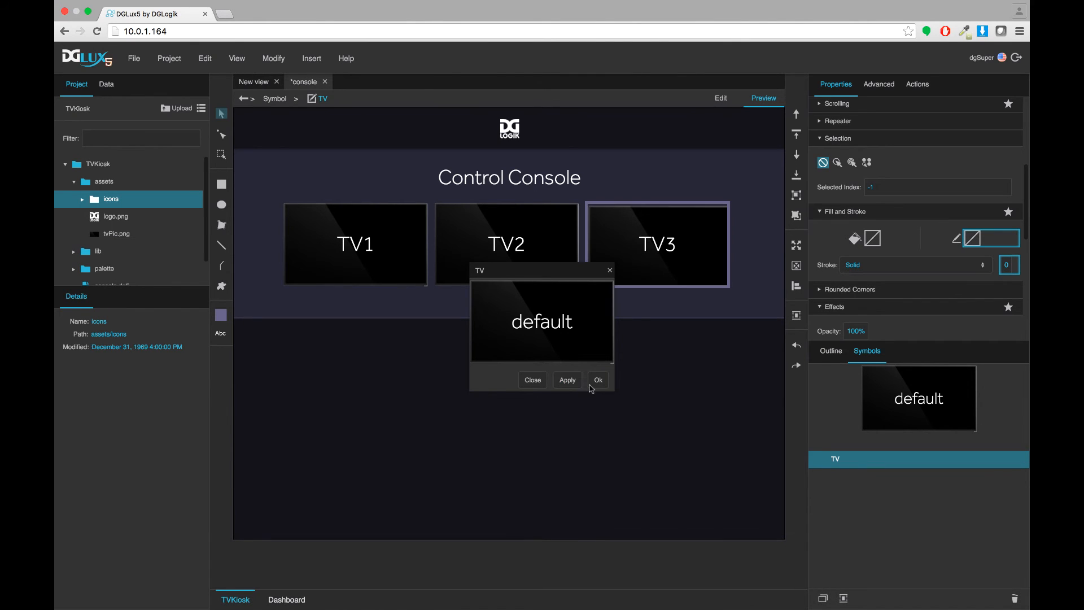
{"action": "left_click", "coordinate": [598, 380]}
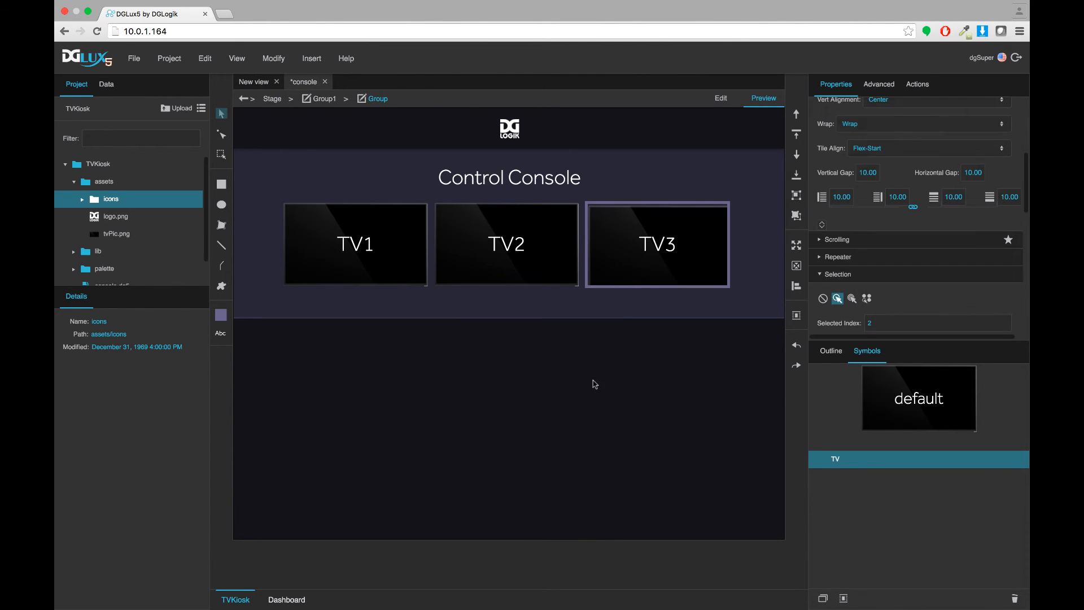
- Test the selection border by selecting TV1, TV2 and TV3 repeatedly in preview, ending on TV2
{"action": "left_click", "coordinate": [546, 262]}
{"action": "left_click", "coordinate": [371, 261]}
{"action": "left_click", "coordinate": [512, 266]}
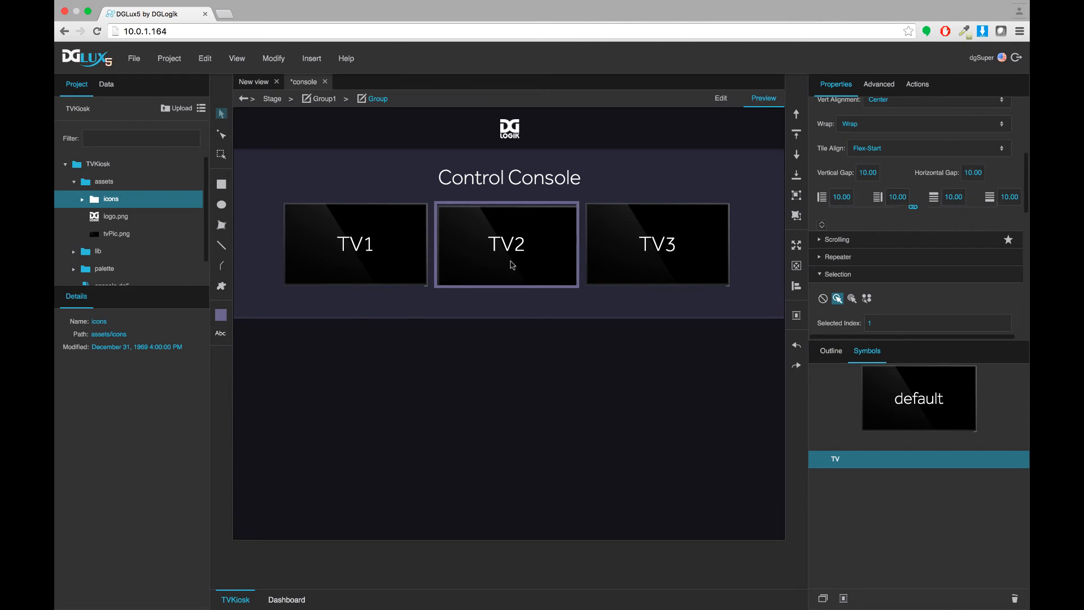
{"action": "left_click", "coordinate": [636, 266]}
{"action": "left_click", "coordinate": [481, 260]}
{"action": "left_click", "coordinate": [368, 257]}
{"action": "left_click", "coordinate": [490, 247]}
{"action": "left_click", "coordinate": [610, 246]}
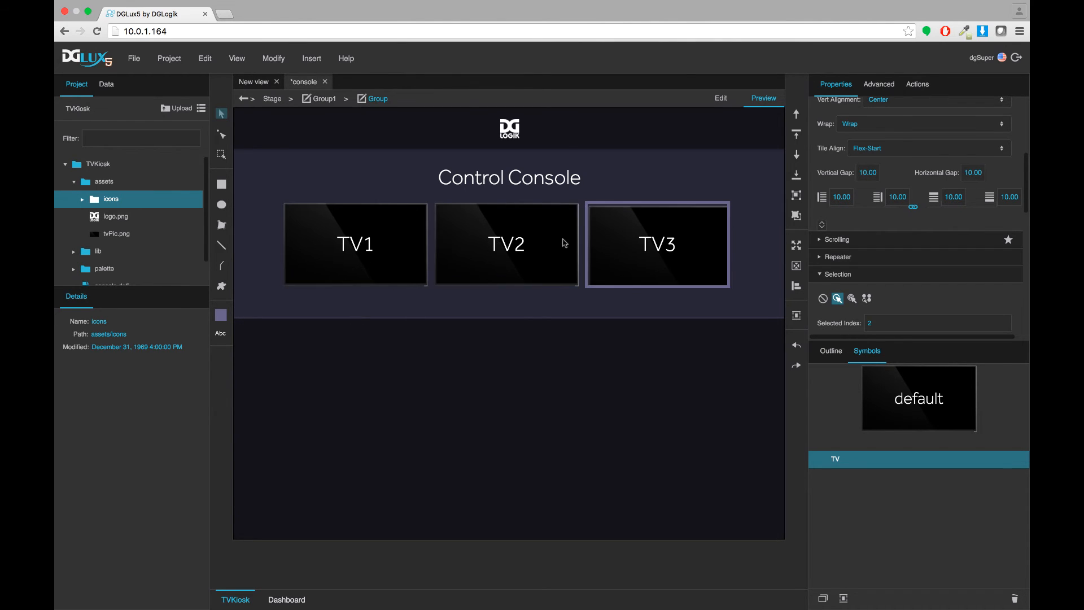
{"action": "left_click", "coordinate": [457, 246]}
{"action": "left_click", "coordinate": [395, 244]}
{"action": "left_click", "coordinate": [617, 240]}
{"action": "left_click", "coordinate": [523, 249]}
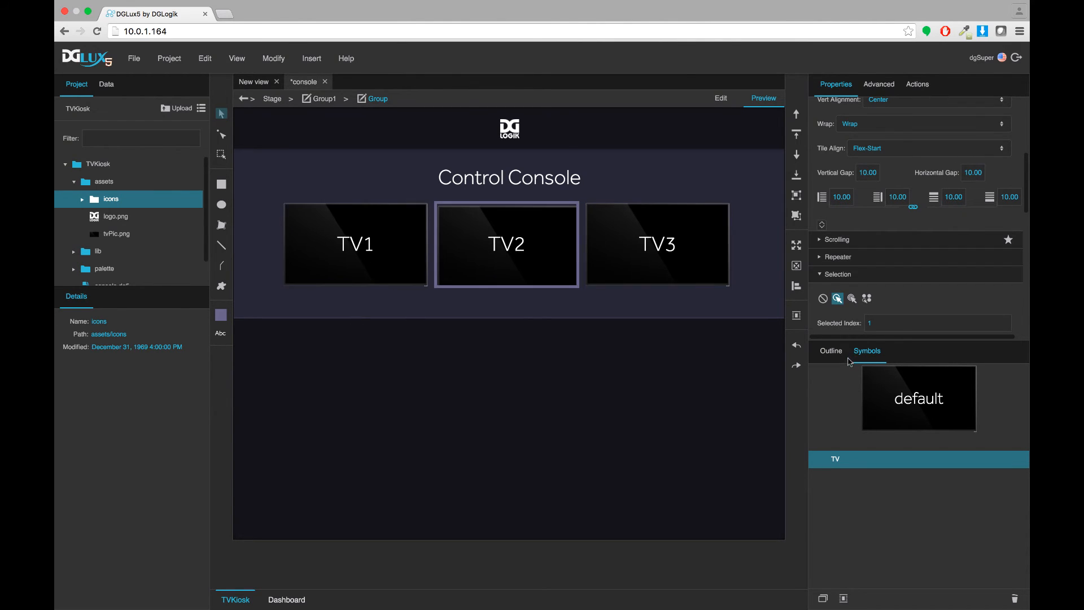
- Collapse the inner TV group in the outline and create a new symbol named Content
{"action": "left_click", "coordinate": [830, 352]}
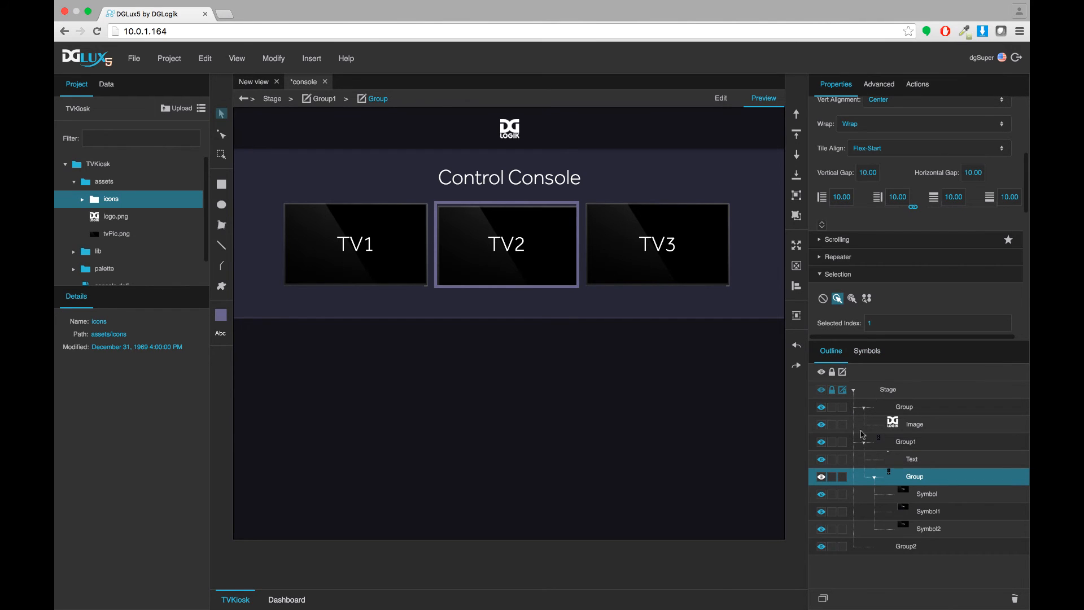
{"action": "left_click", "coordinate": [872, 478]}
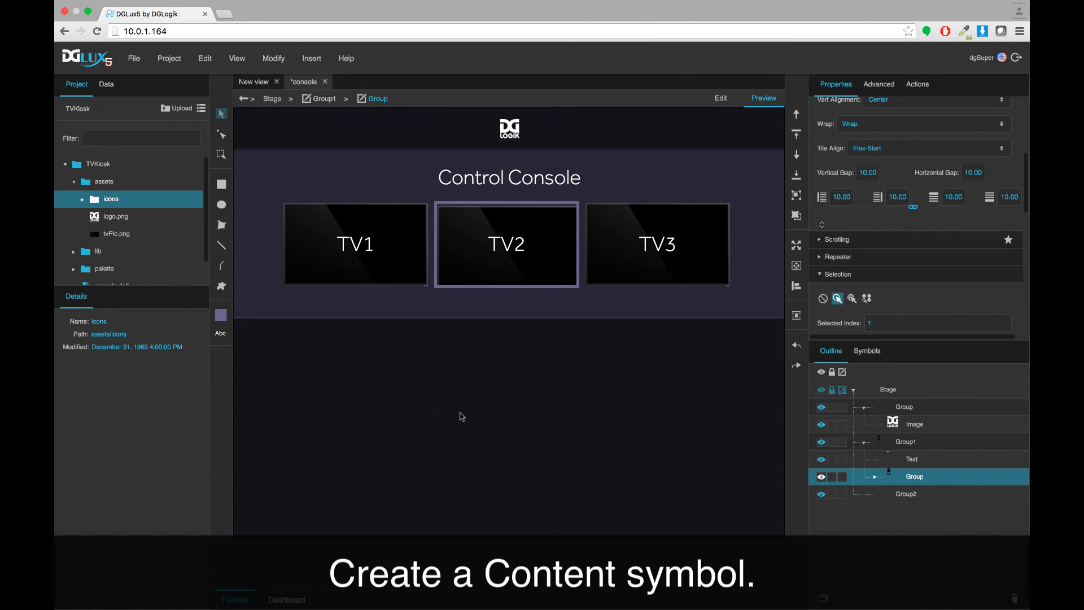
{"action": "left_click", "coordinate": [867, 350]}
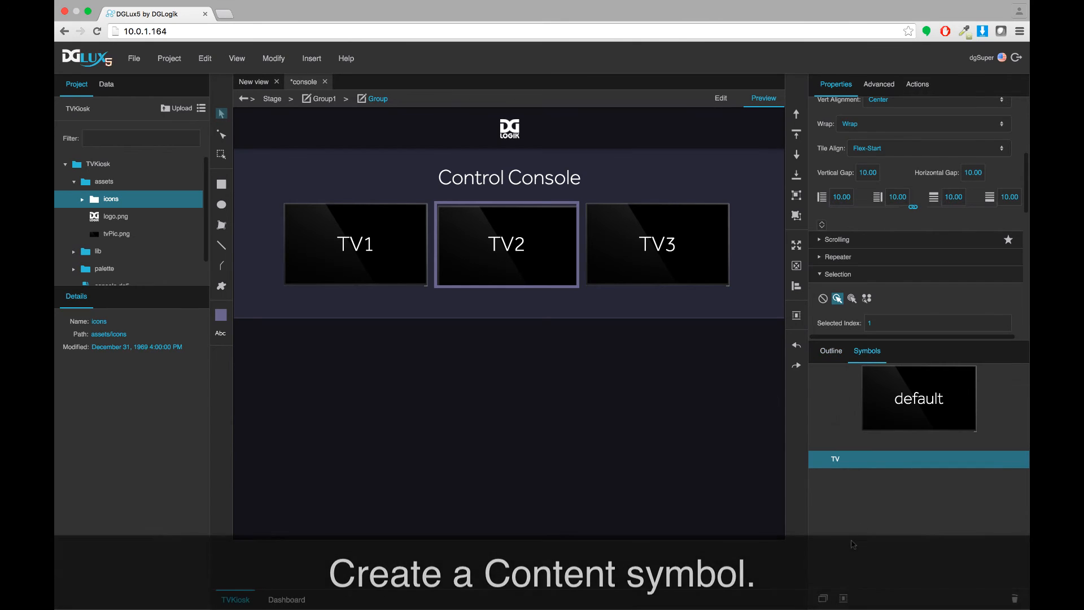
{"action": "left_click", "coordinate": [843, 598]}
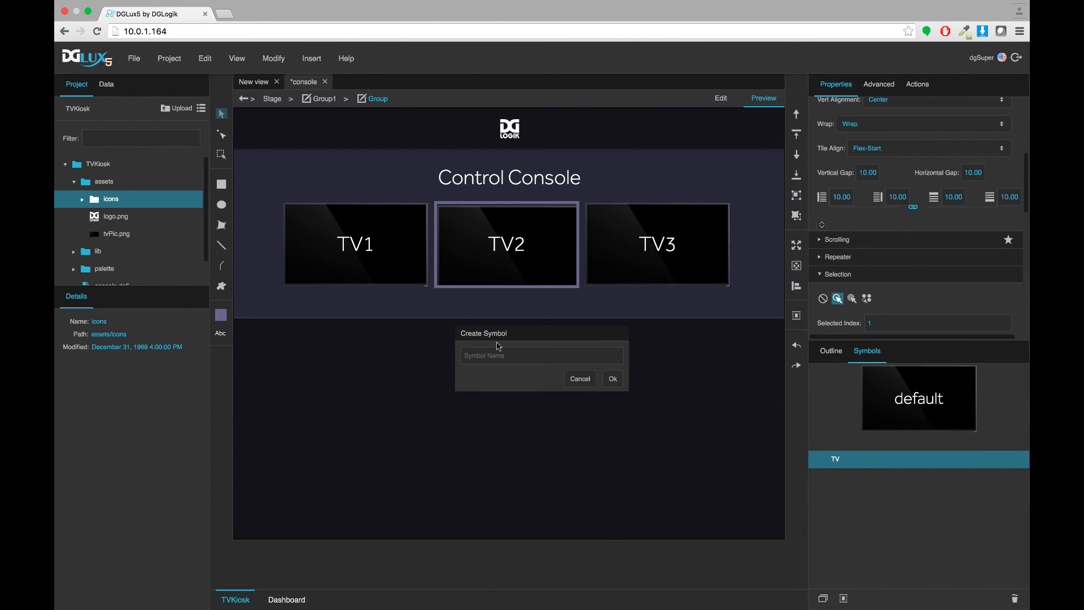
{"action": "type", "text": "Content"}
{"action": "key", "text": "Return"}
- Insert a Text component and an Image component into the Content symbol
{"action": "left_click", "coordinate": [831, 351]}
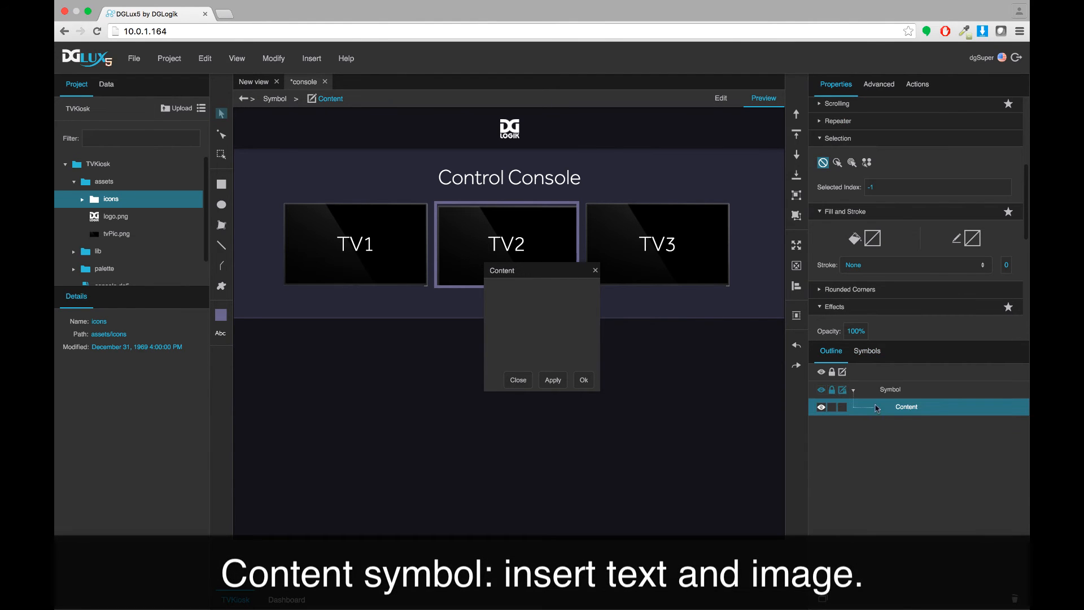
{"action": "right_click", "coordinate": [903, 411]}
{"action": "mouse_move", "coordinate": [926, 361]}
{"action": "mouse_move", "coordinate": [880, 344]}
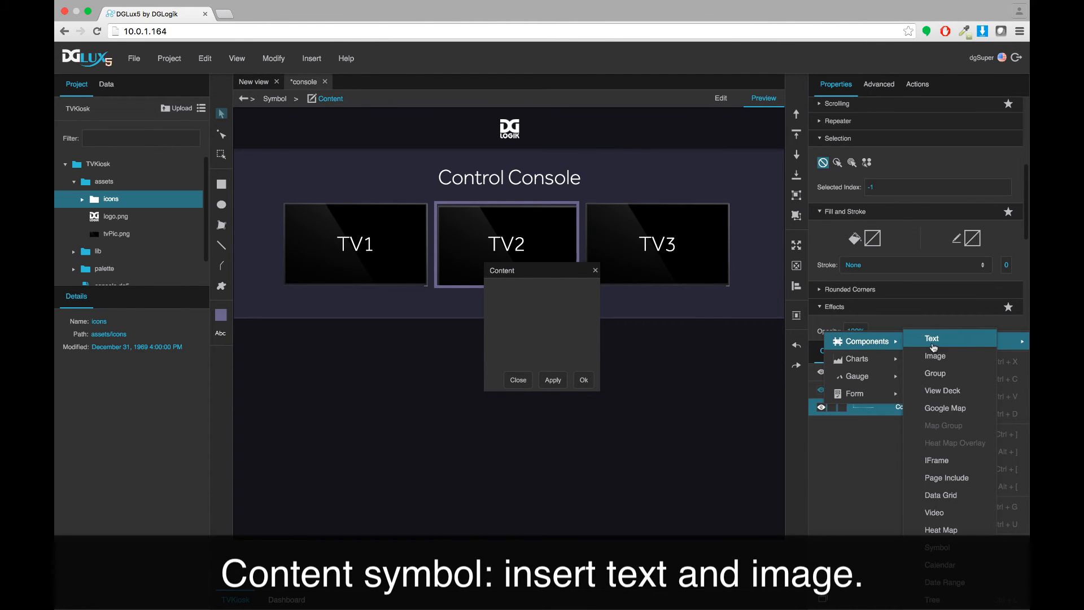
{"action": "left_click", "coordinate": [933, 345]}
{"action": "right_click", "coordinate": [912, 407]}
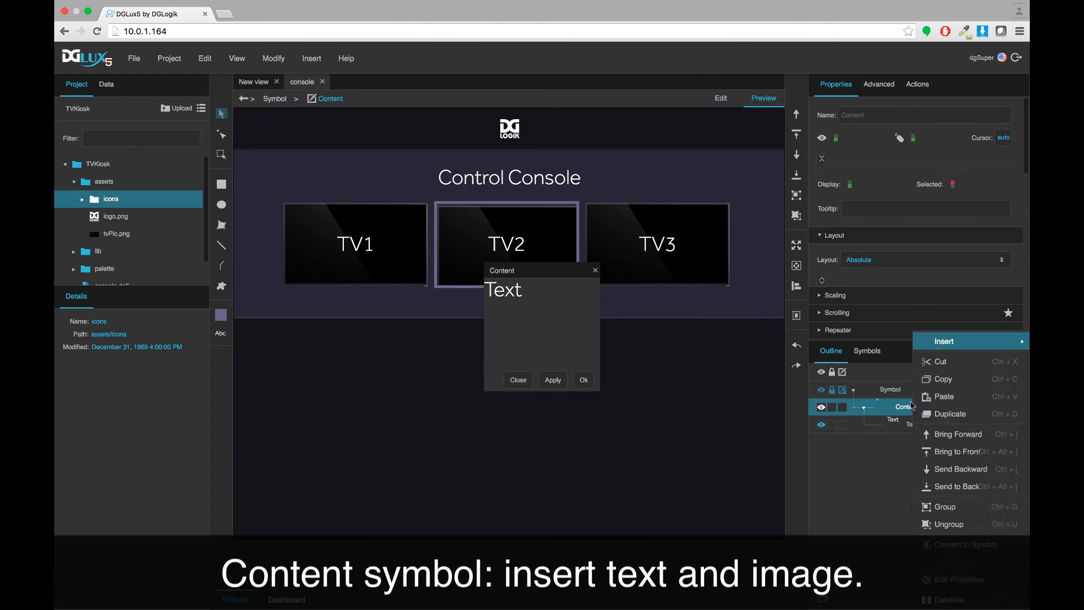
{"action": "mouse_move", "coordinate": [926, 341]}
{"action": "left_click", "coordinate": [944, 355]}
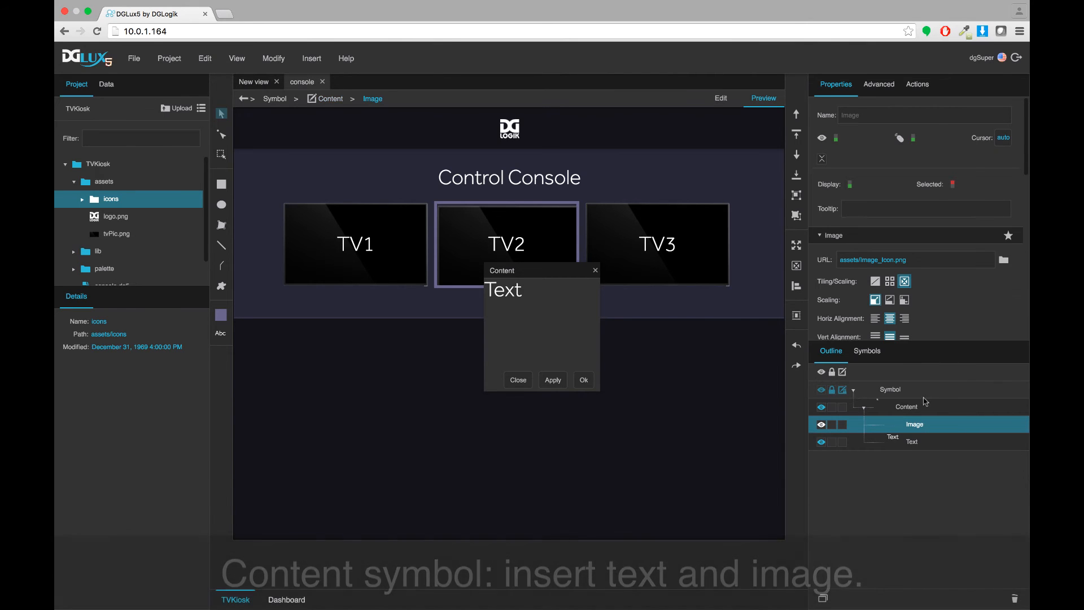
- Set the Content symbol's layout to Vertical and bring its image forward, above the text
{"action": "left_click", "coordinate": [876, 261]}
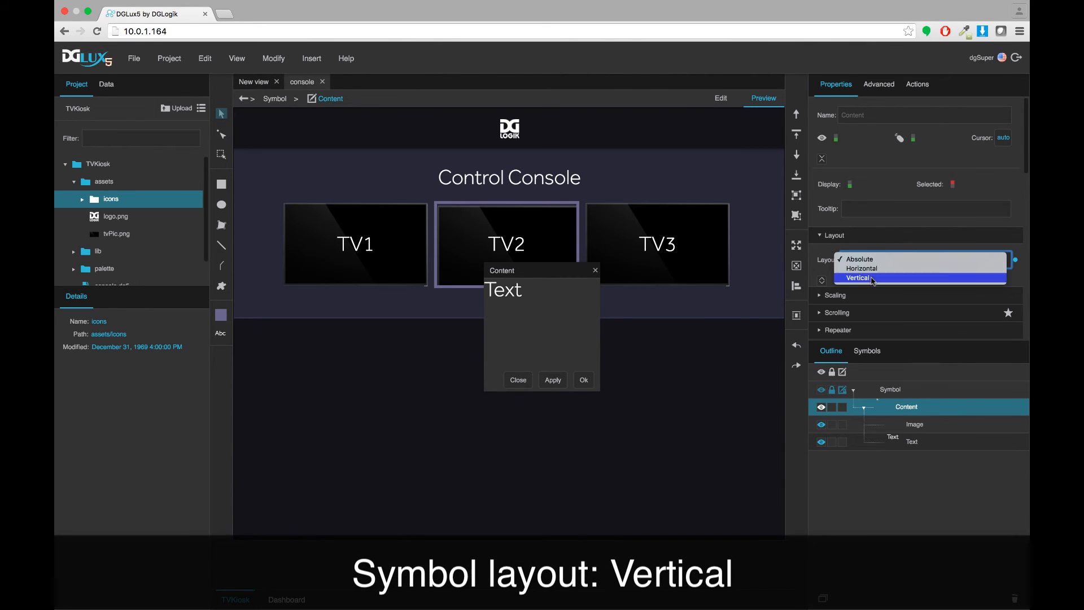
{"action": "left_click", "coordinate": [872, 282]}
{"action": "left_click", "coordinate": [915, 440]}
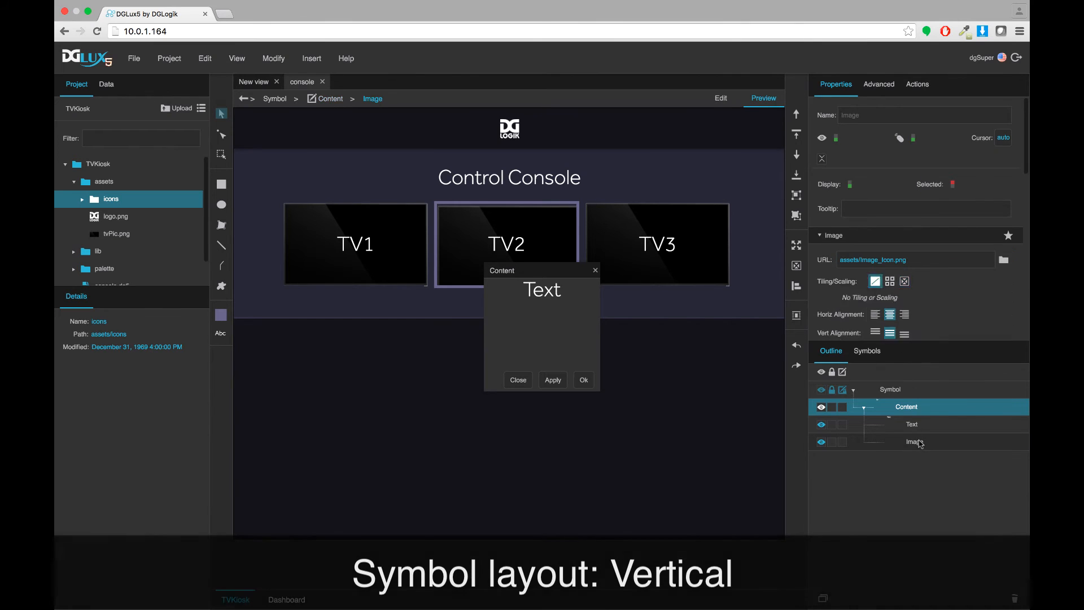
{"action": "left_click", "coordinate": [796, 114]}
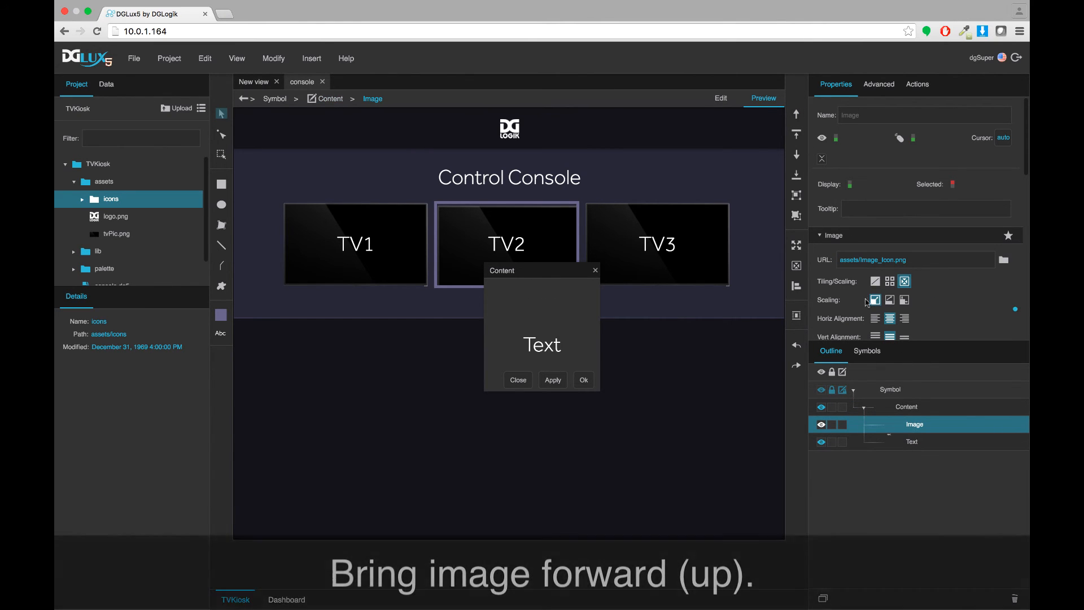
- Set the image's URL to the placeholder icon assets/icons/box.png
{"action": "left_click", "coordinate": [1004, 261]}
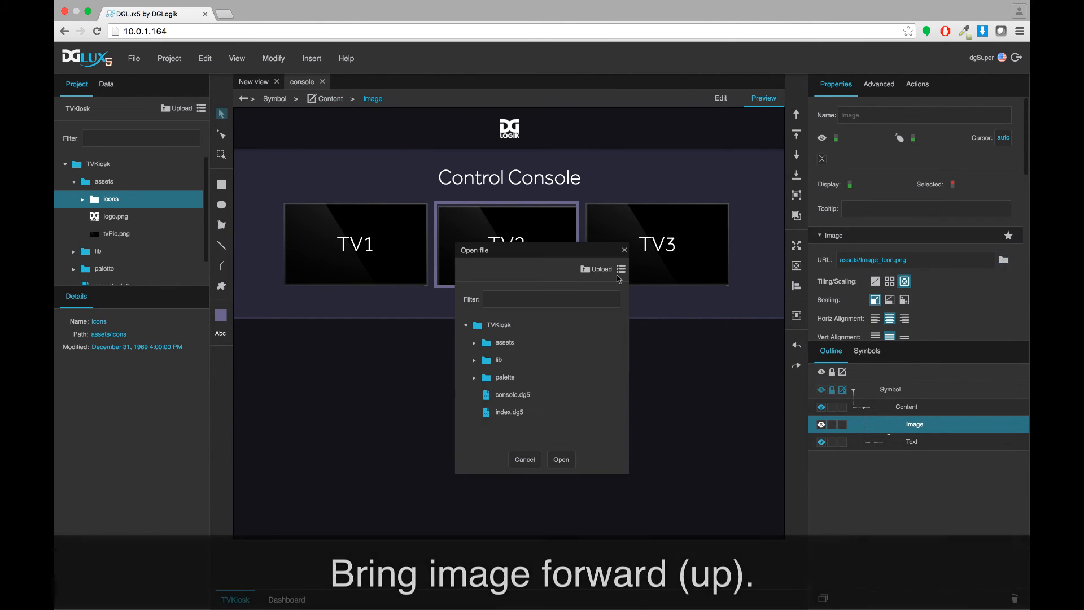
{"action": "left_click", "coordinate": [476, 342]}
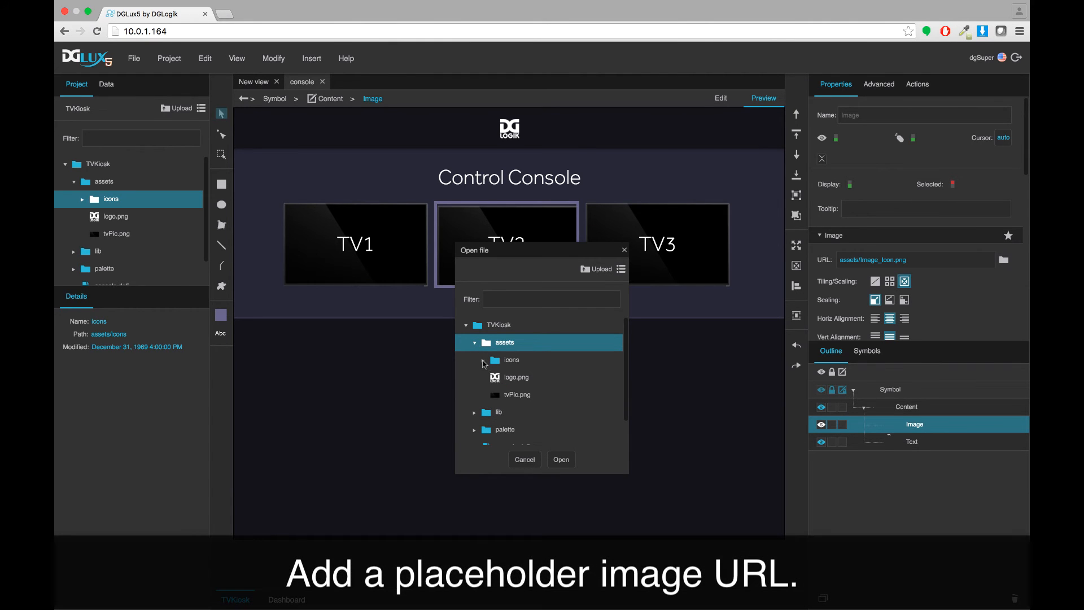
{"action": "left_click", "coordinate": [483, 360]}
{"action": "left_click", "coordinate": [509, 378]}
{"action": "left_click", "coordinate": [561, 459]}
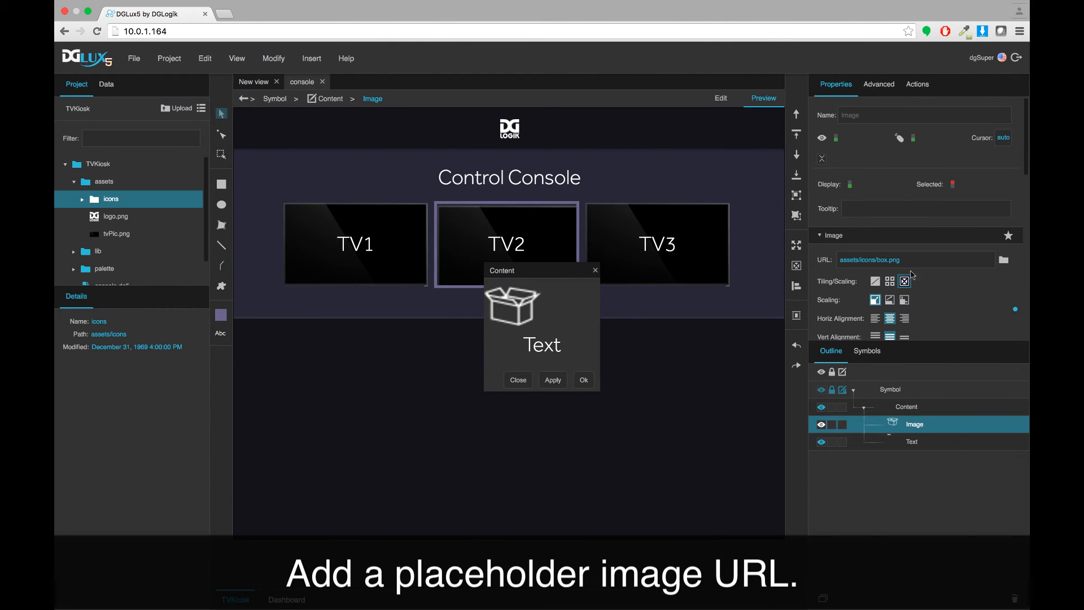
- Set both the vertical and horizontal alignment of the Content symbol to Center
{"action": "left_click", "coordinate": [907, 406]}
{"action": "scroll", "coordinate": [906, 333], "scroll_direction": "down", "scroll_amount": 3}
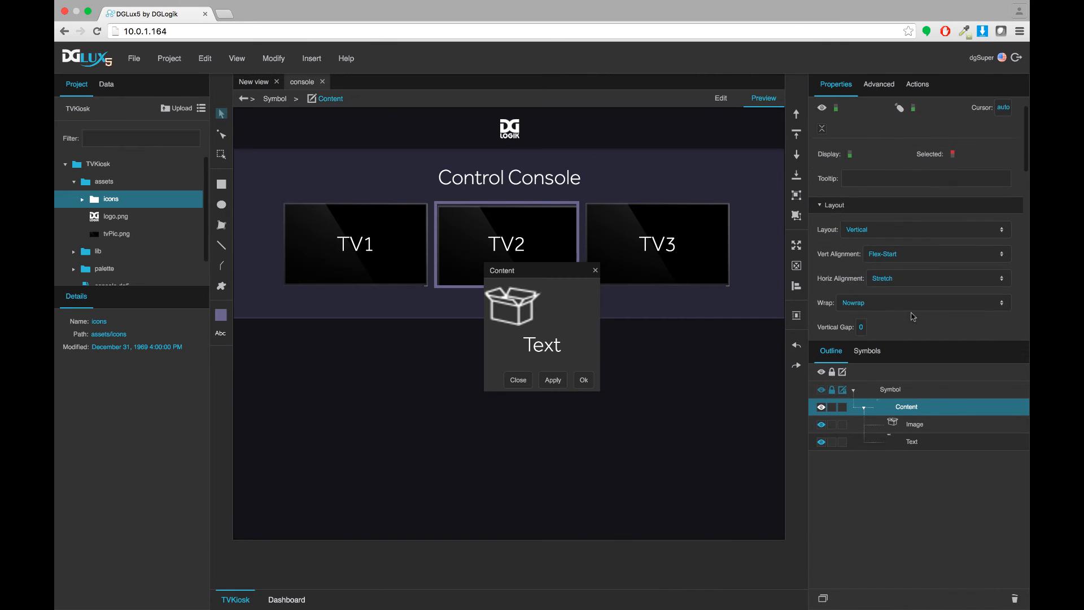
{"action": "left_click", "coordinate": [884, 214]}
{"action": "left_click", "coordinate": [887, 233]}
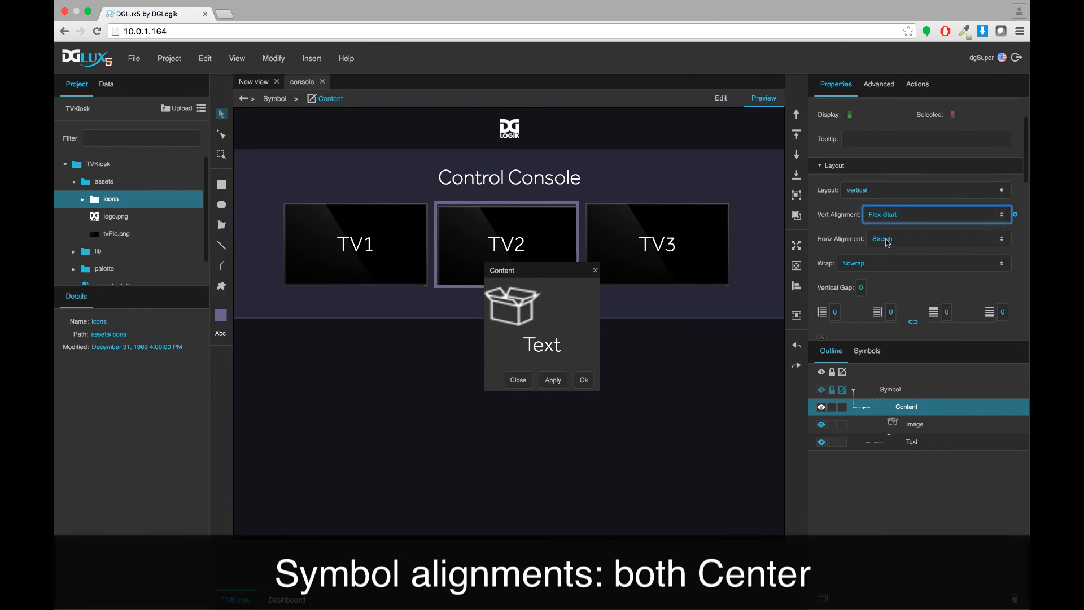
{"action": "left_click", "coordinate": [889, 240]}
{"action": "left_click", "coordinate": [888, 220]}
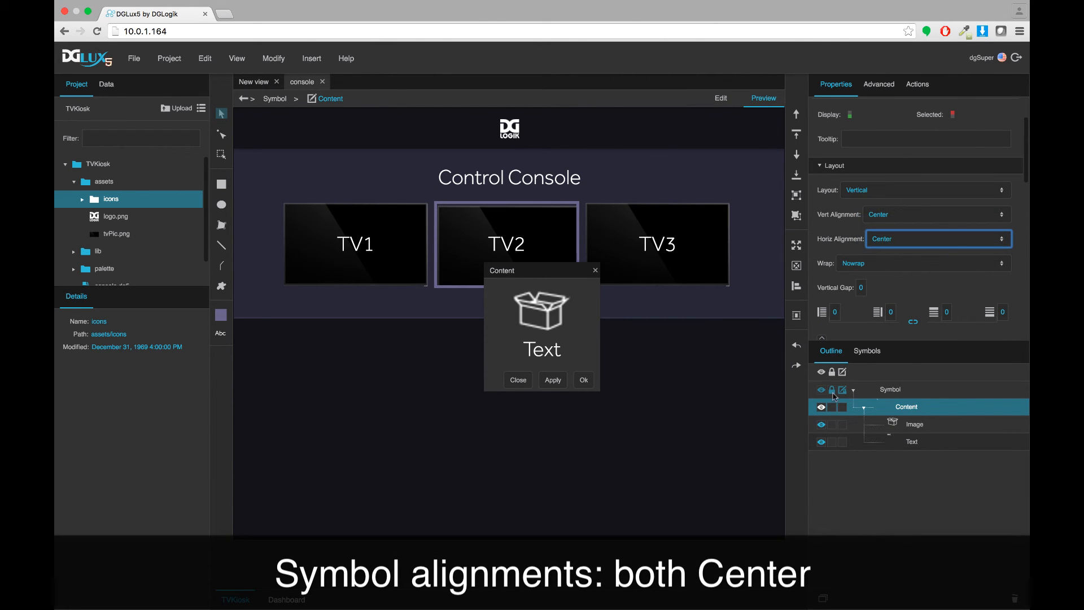
- Set the width and height of the Content symbol's image to 40 px each
{"action": "left_click", "coordinate": [915, 424]}
{"action": "scroll", "coordinate": [878, 289], "scroll_direction": "down", "scroll_amount": 5}
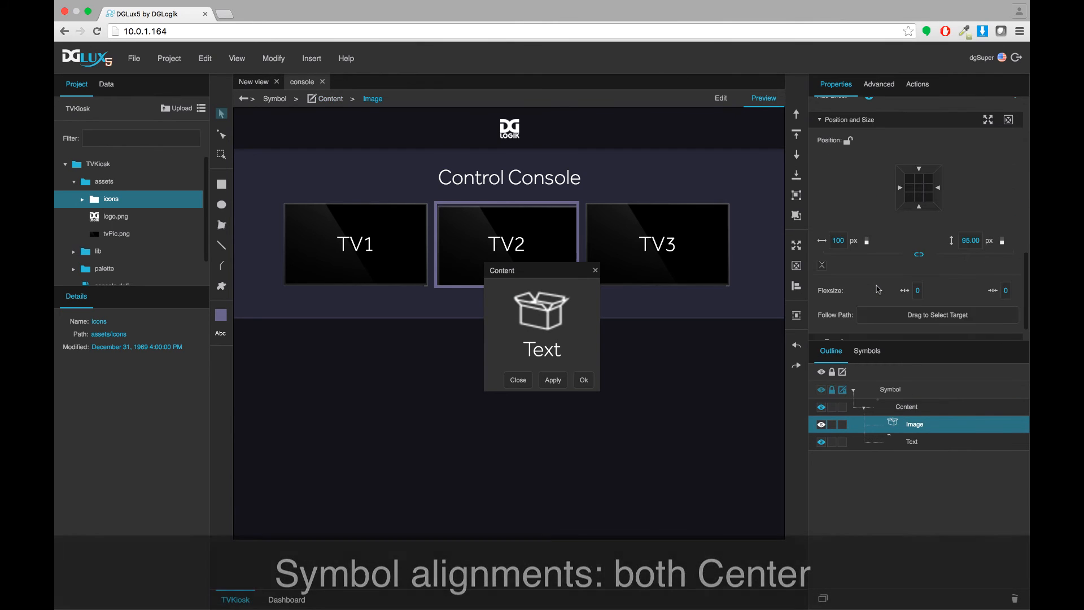
{"action": "scroll", "coordinate": [878, 290], "scroll_direction": "up", "scroll_amount": 2}
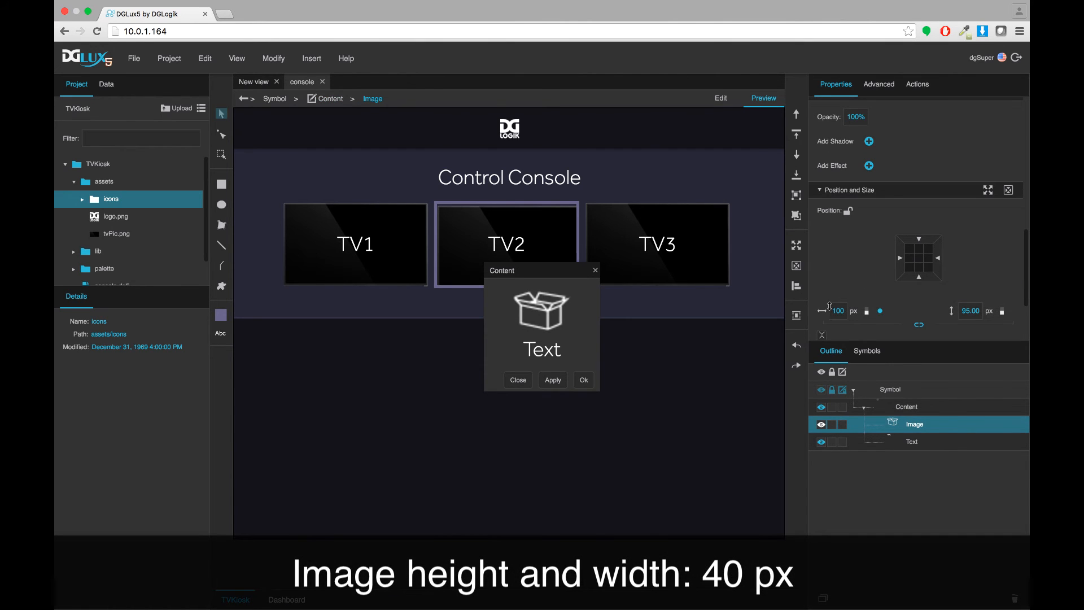
{"action": "type", "text": "40"}
{"action": "key", "text": "Return"}
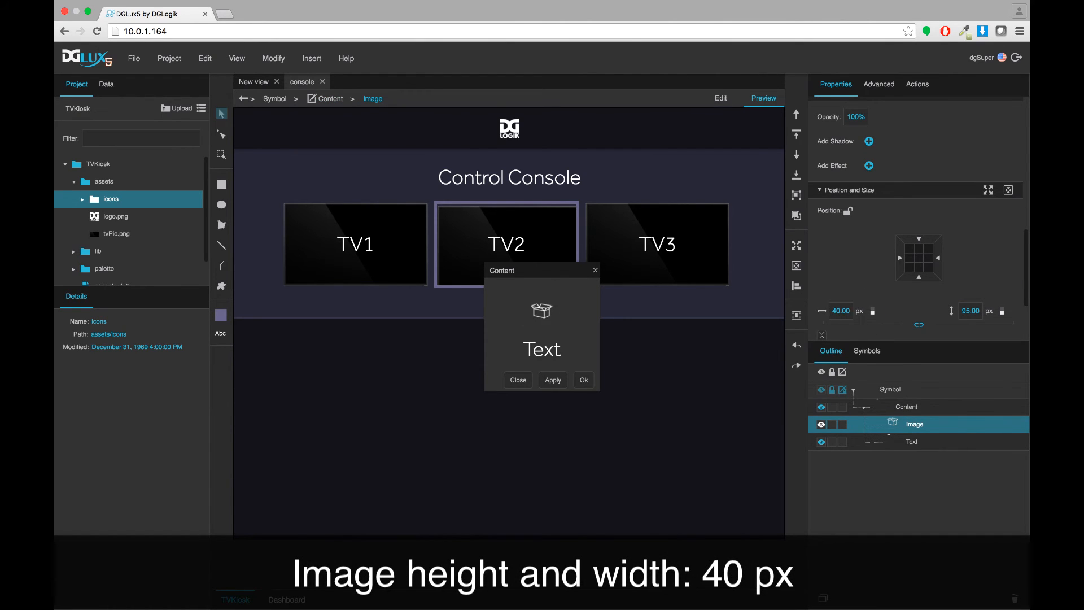
{"action": "left_click", "coordinate": [971, 312]}
{"action": "type", "text": "40"}
{"action": "key", "text": "Return"}
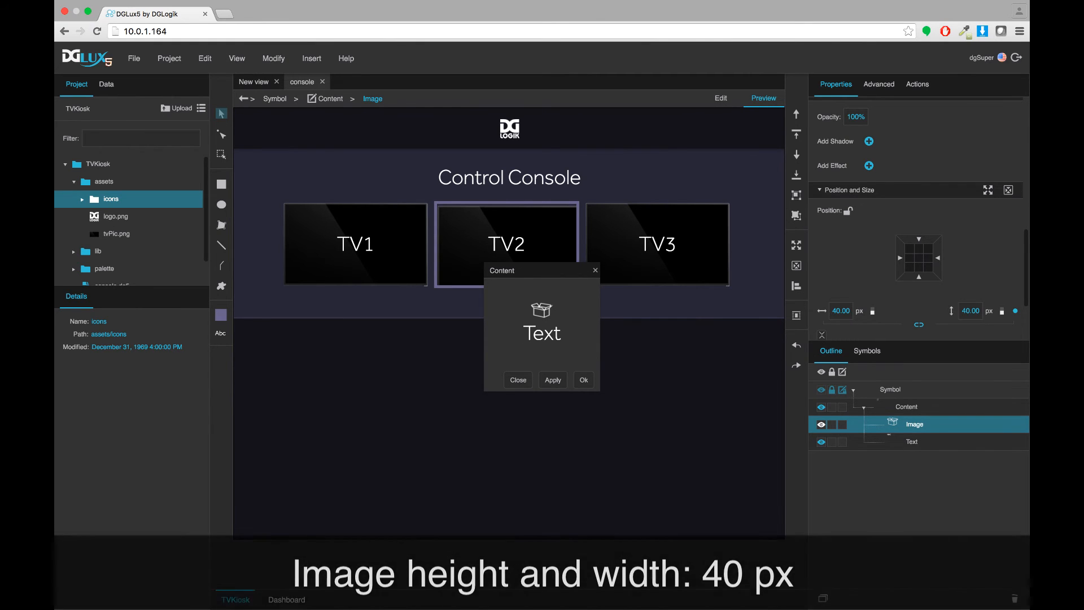
- Give the Content symbol linked paddings of 15 px and a vertical gap of 10 px, and save the symbol
{"action": "left_click", "coordinate": [903, 406]}
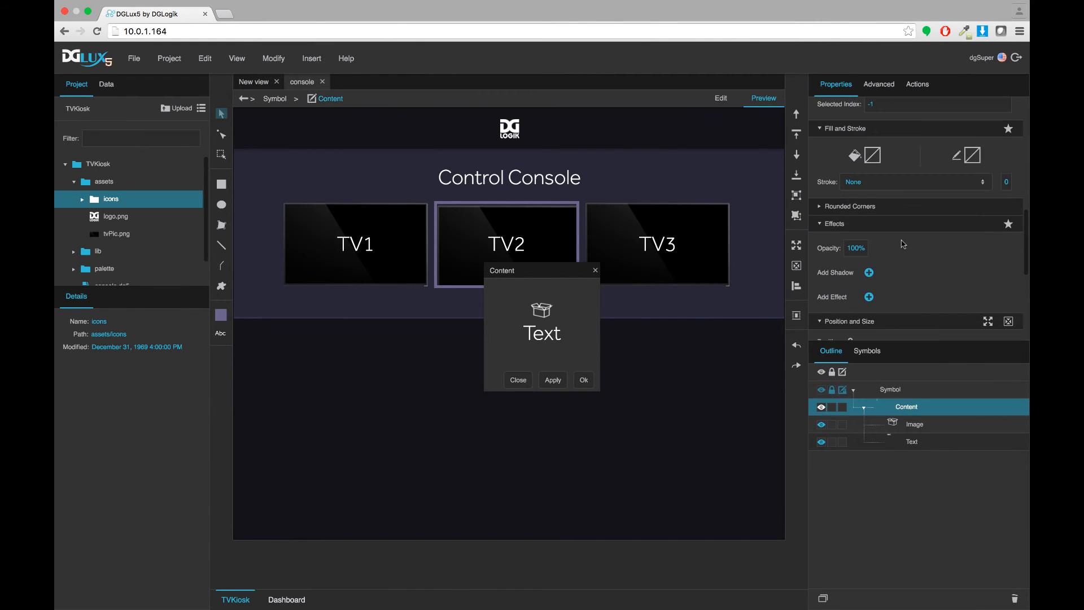
{"action": "scroll", "coordinate": [904, 244], "scroll_direction": "down", "scroll_amount": 5}
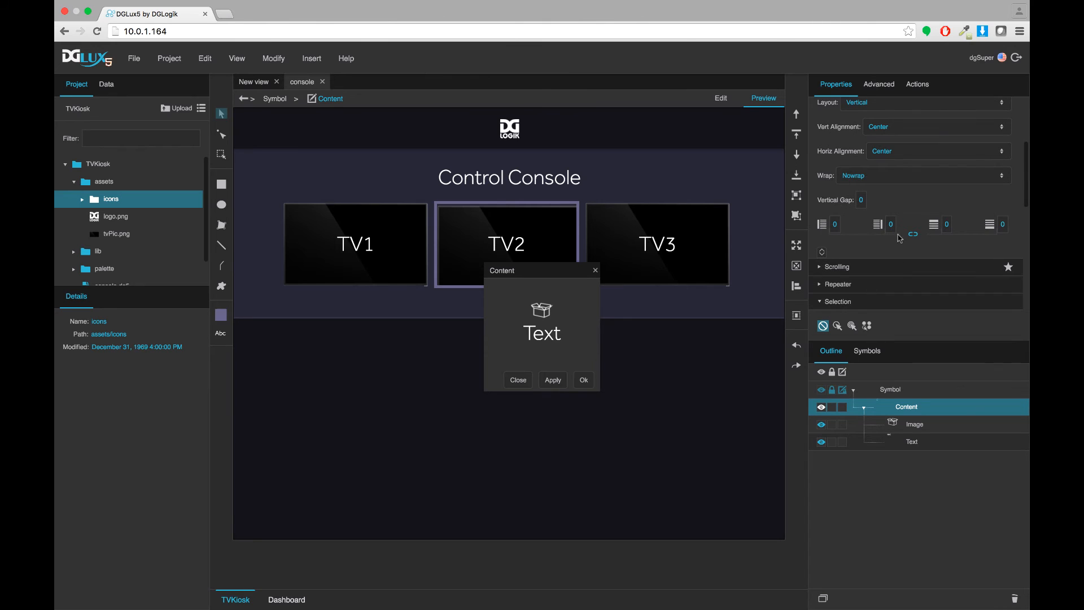
{"action": "left_click", "coordinate": [913, 235]}
{"action": "left_click", "coordinate": [835, 225]}
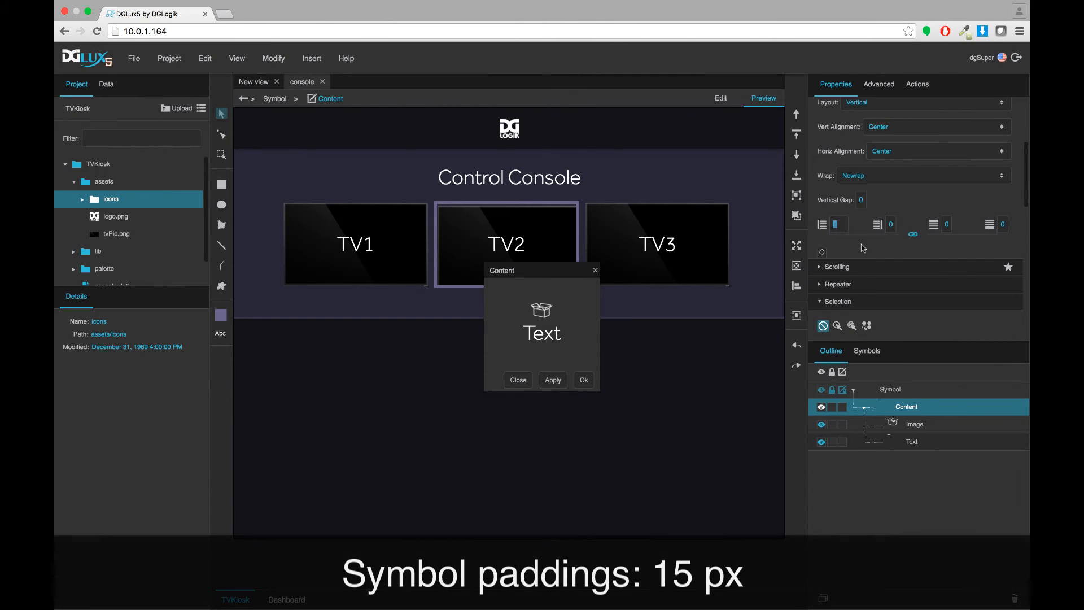
{"action": "type", "text": "15"}
{"action": "key", "text": "Return"}
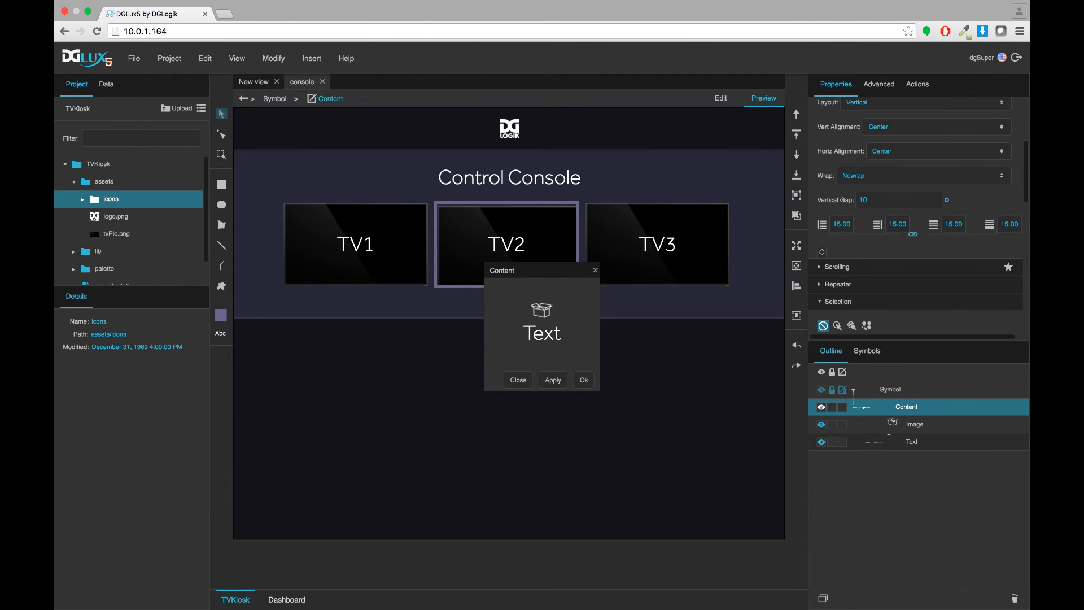
{"action": "key", "text": "Return"}
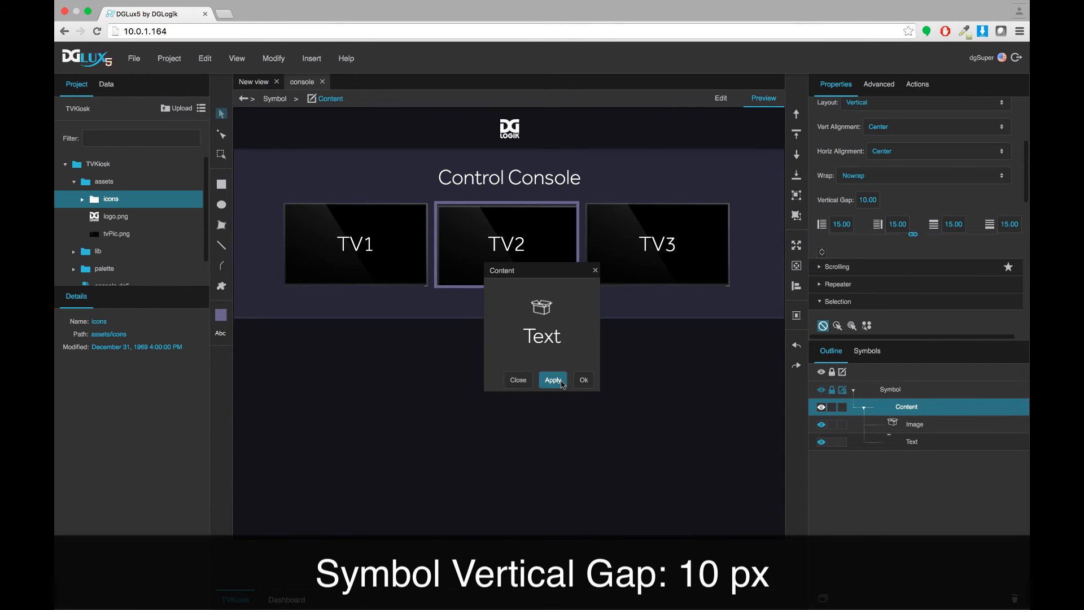
{"action": "left_click", "coordinate": [584, 379]}
- Insert a Symbol component into the empty bottom group, Group2
{"action": "left_click", "coordinate": [906, 494]}
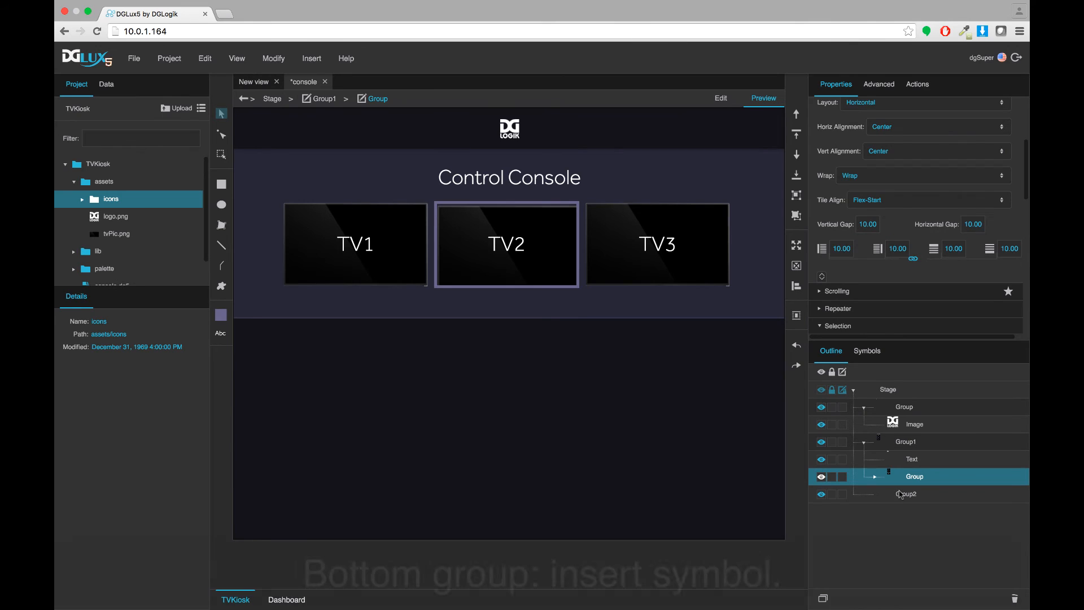
{"action": "right_click", "coordinate": [906, 494]}
{"action": "mouse_move", "coordinate": [960, 341]}
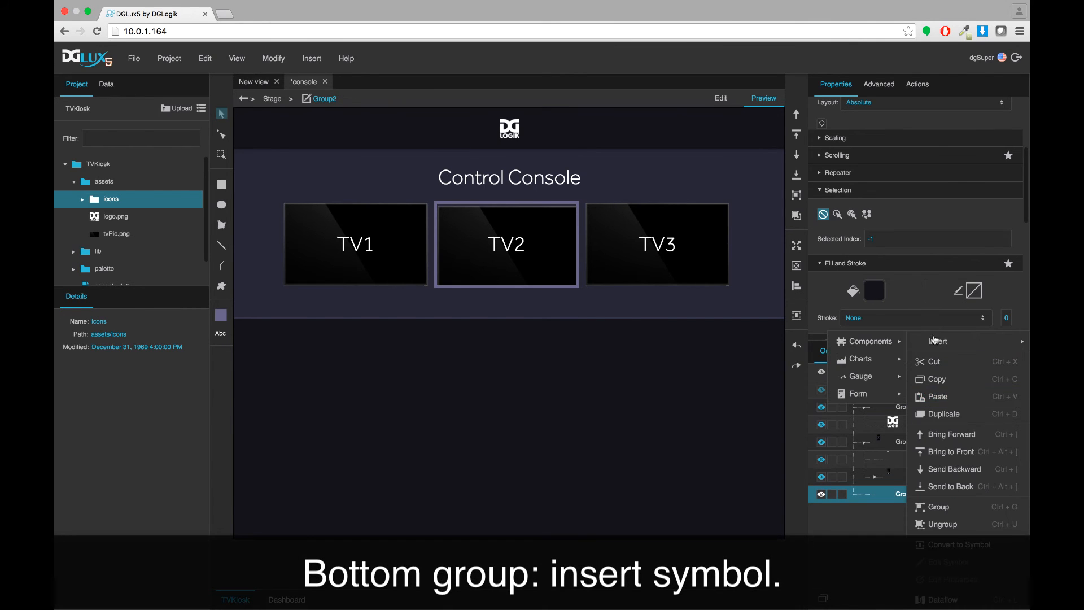
{"action": "mouse_move", "coordinate": [898, 347]}
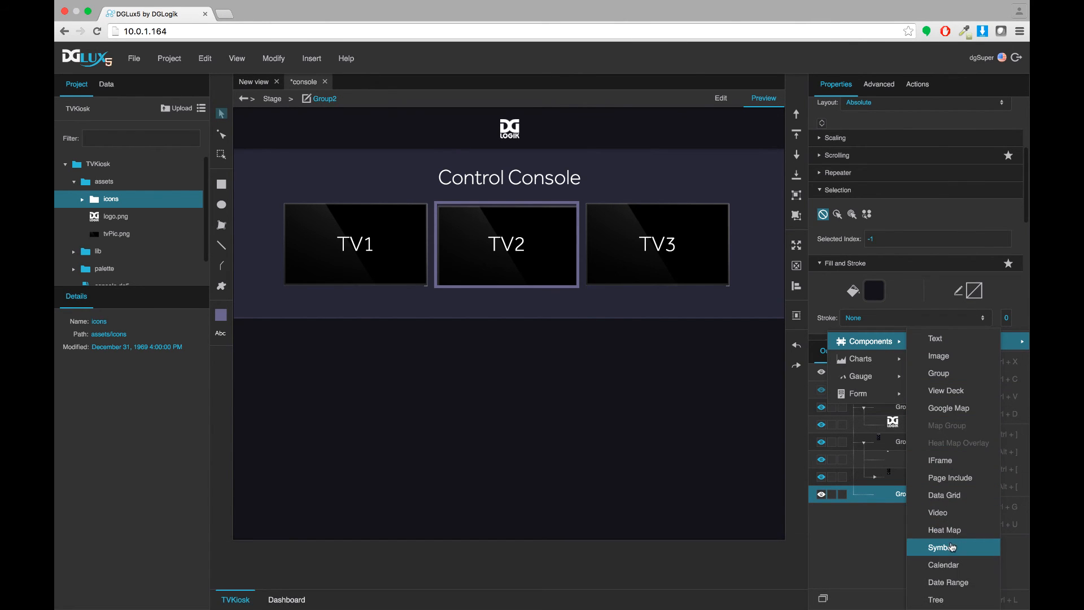
{"action": "left_click", "coordinate": [947, 547]}
- Size the new symbol component in Group2 to 250 px wide and 150 px high
{"action": "scroll", "coordinate": [915, 226], "scroll_direction": "down", "scroll_amount": 6}
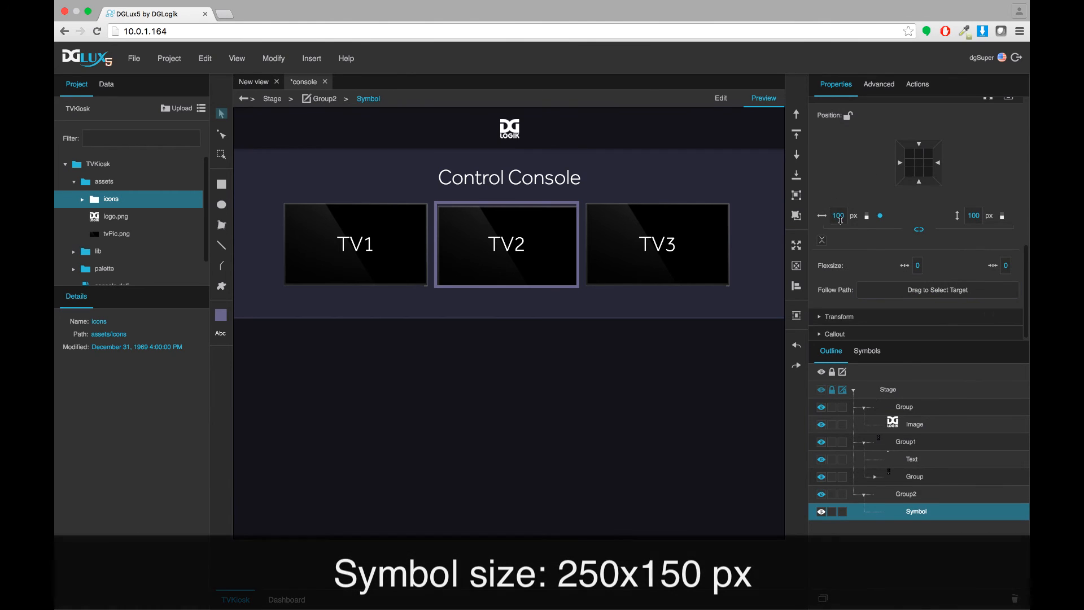
{"action": "type", "text": "250"}
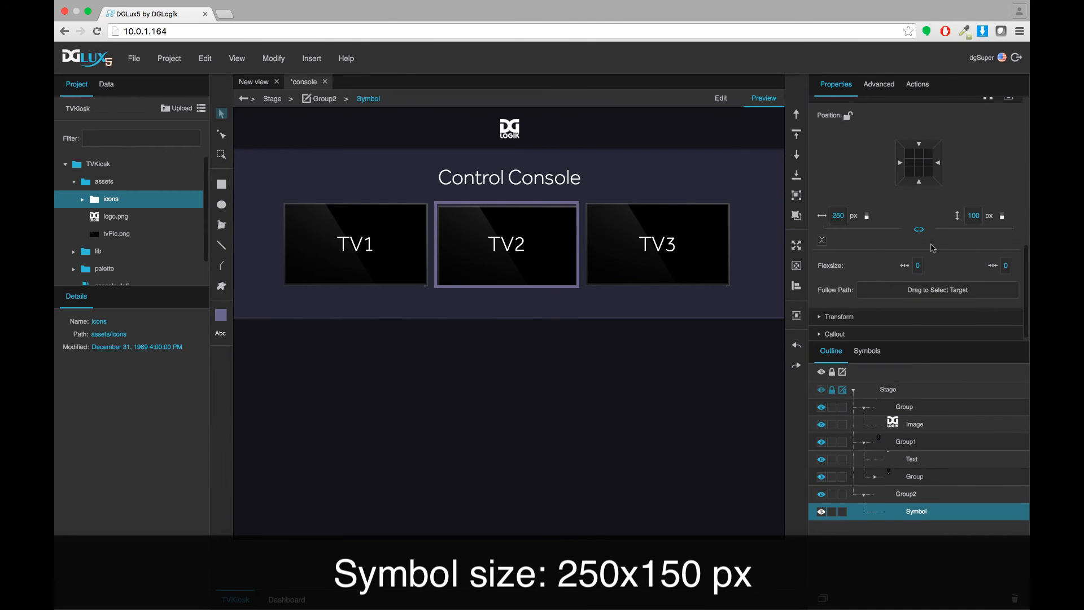
{"action": "left_click", "coordinate": [973, 215]}
{"action": "type", "text": "150"}
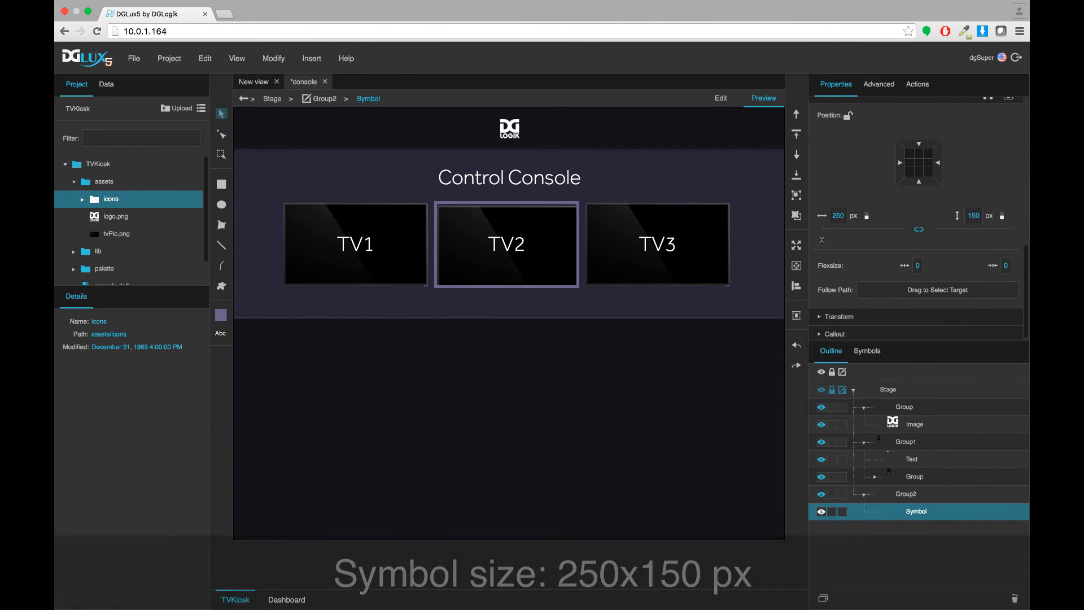
- Assign the Content symbol to the new symbol component in Group2
{"action": "scroll", "coordinate": [891, 232], "scroll_direction": "up", "scroll_amount": 5}
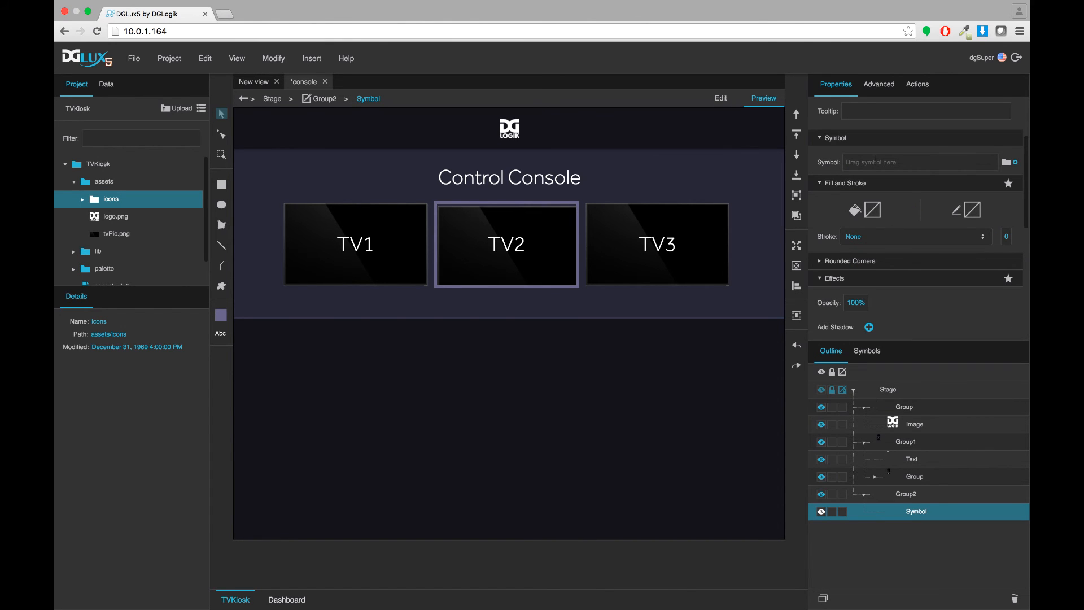
{"action": "left_click", "coordinate": [869, 163]}
{"action": "type", "text": "Content"}
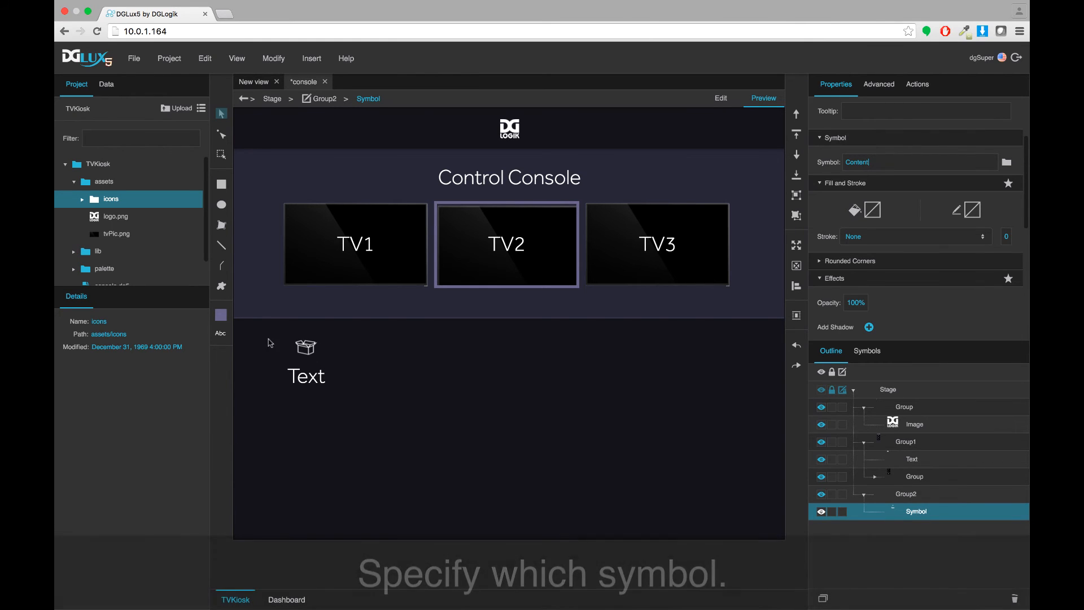
- Duplicate the Content symbol instance in Group2 four times
{"action": "left_click", "coordinate": [823, 599]}
{"action": "left_click", "coordinate": [823, 599]}
{"action": "left_click", "coordinate": [823, 599]}
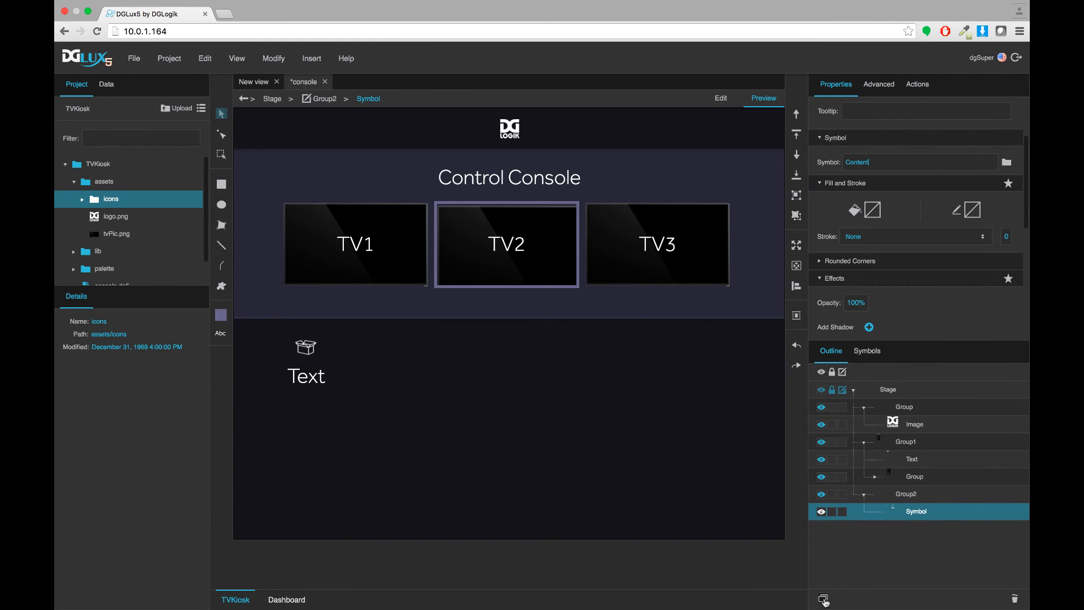
{"action": "left_click", "coordinate": [823, 599]}
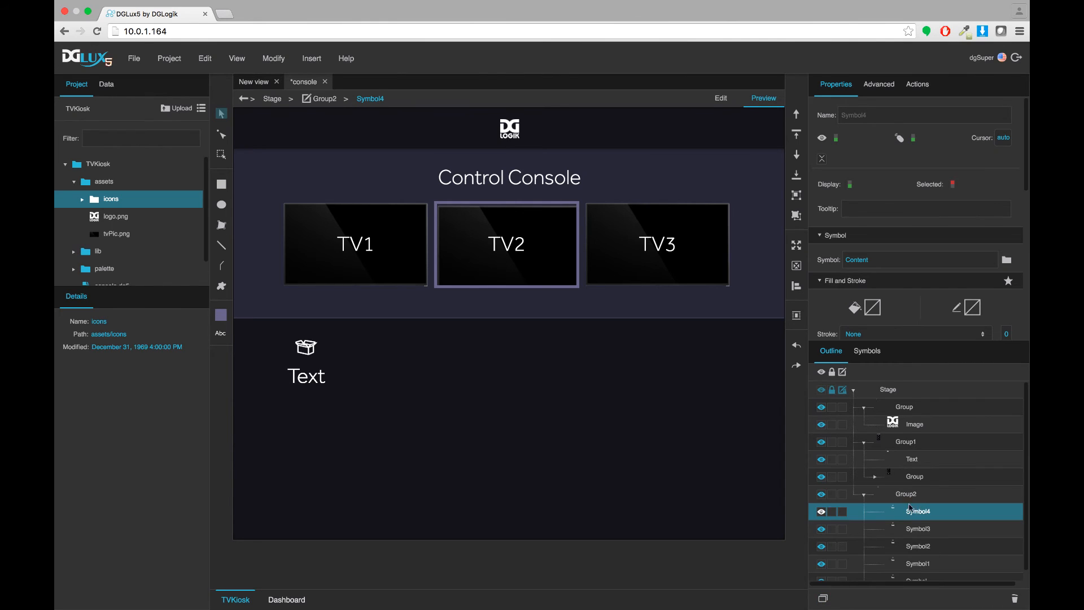
- Set Group2's layout to Horizontal with its wrap option set to Wrap
{"action": "left_click", "coordinate": [906, 494]}
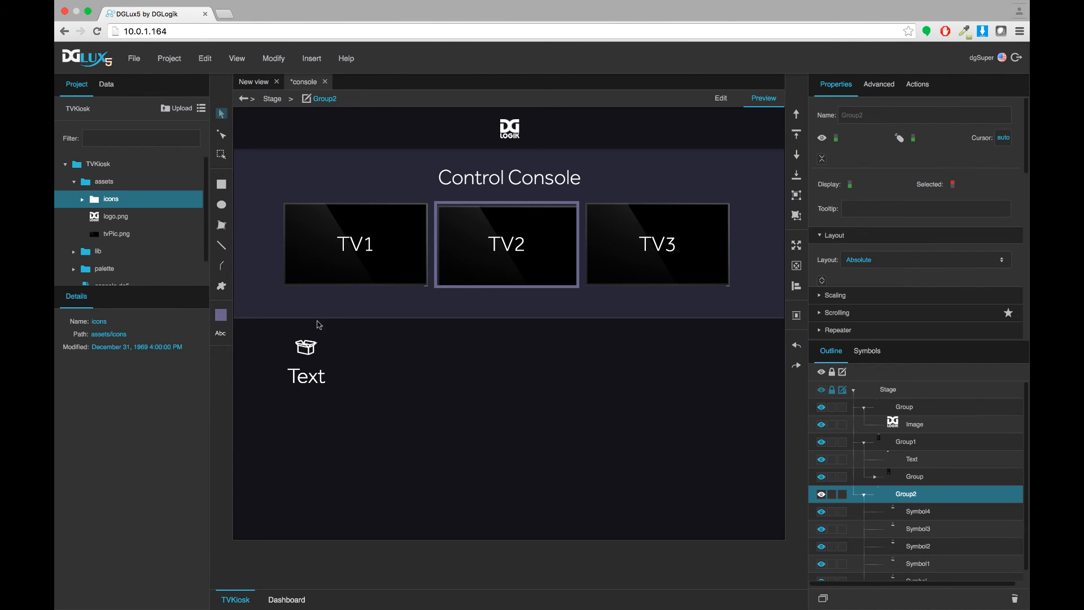
{"action": "left_click", "coordinate": [911, 260]}
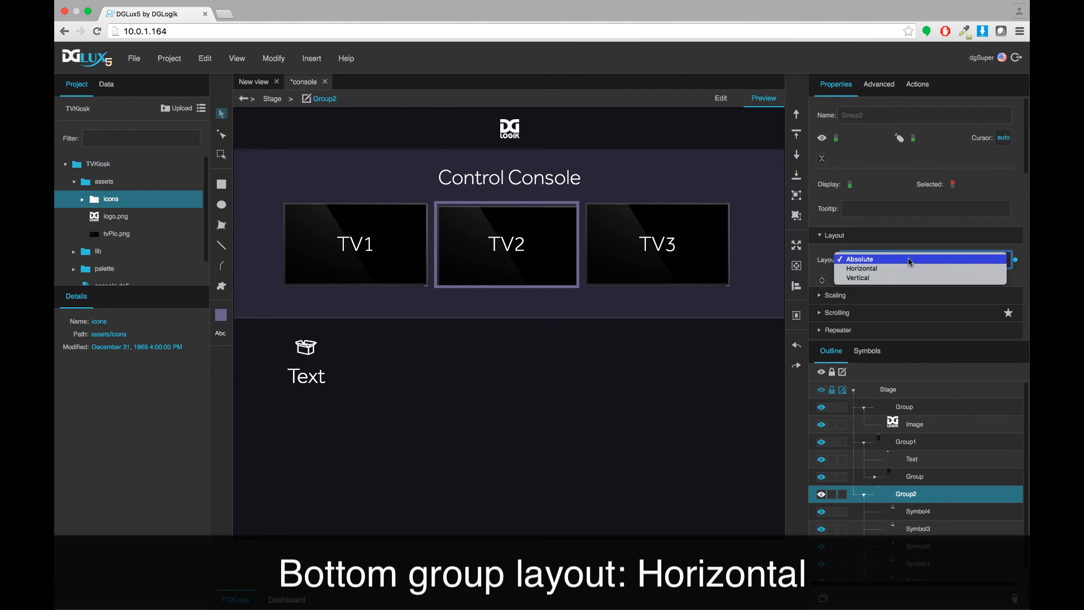
{"action": "left_click", "coordinate": [899, 268]}
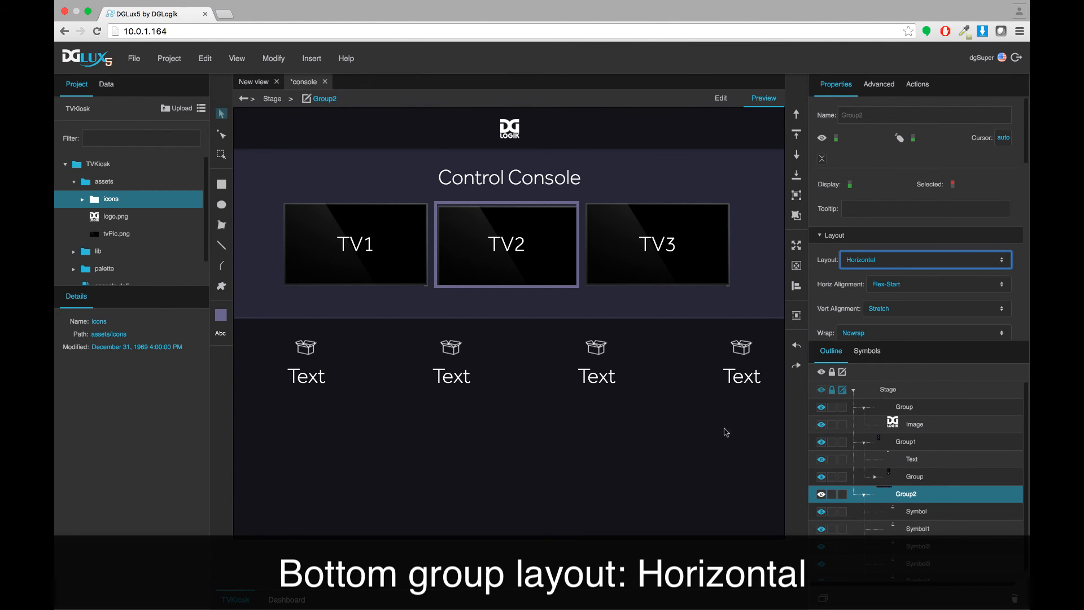
{"action": "scroll", "coordinate": [892, 322], "scroll_direction": "down", "scroll_amount": 1}
{"action": "left_click", "coordinate": [870, 288]}
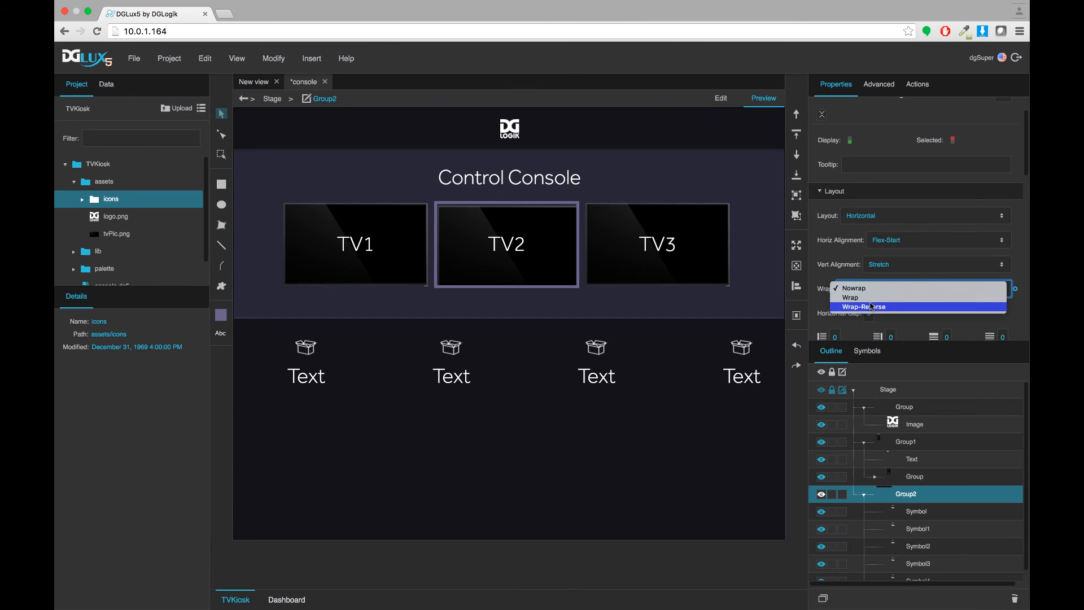
{"action": "left_click", "coordinate": [871, 297]}
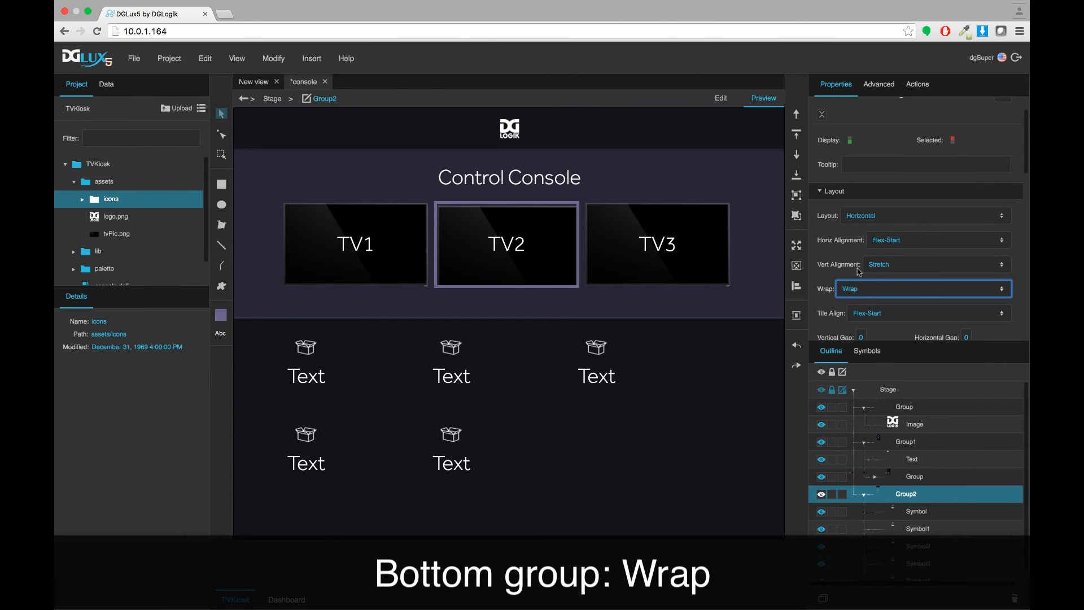
- Set Group2's horizontal alignment to Center, keeping its vertical alignment at Stretch
{"action": "left_click", "coordinate": [895, 264]}
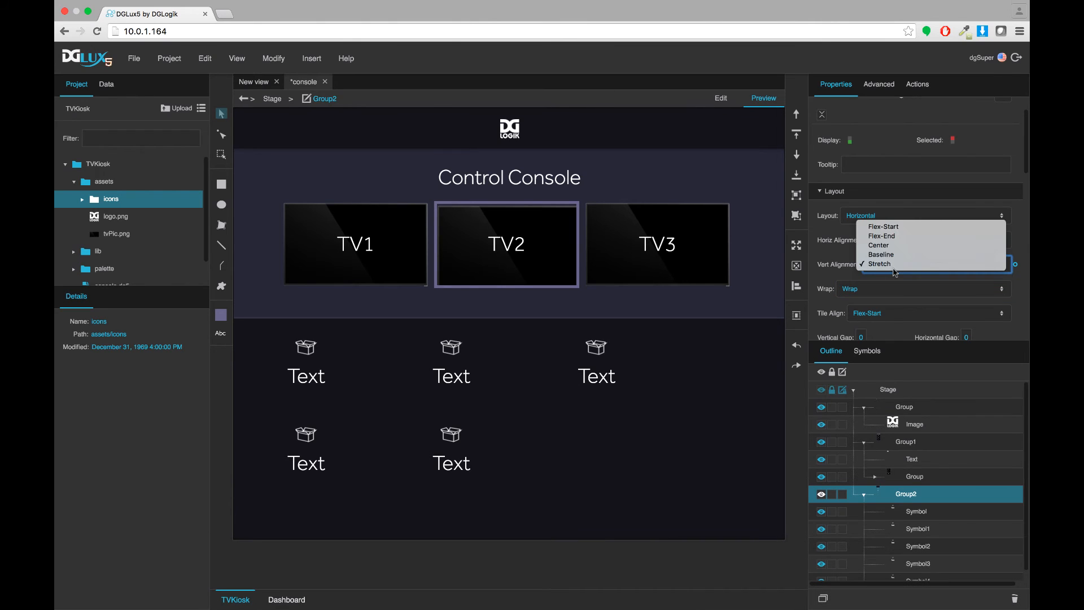
{"action": "left_click", "coordinate": [895, 263]}
{"action": "left_click", "coordinate": [898, 240]}
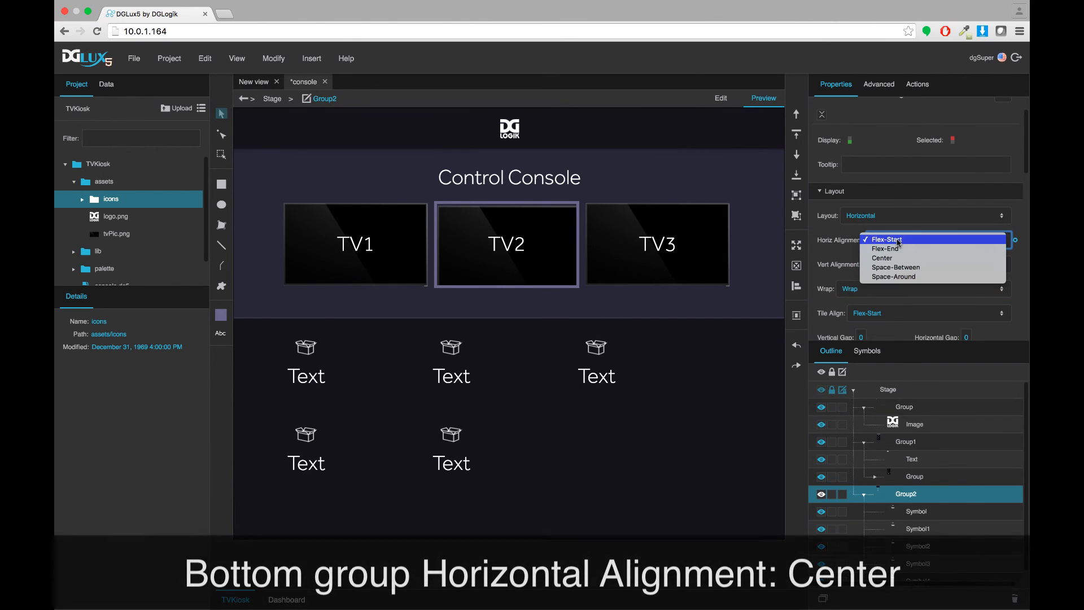
{"action": "left_click", "coordinate": [896, 261]}
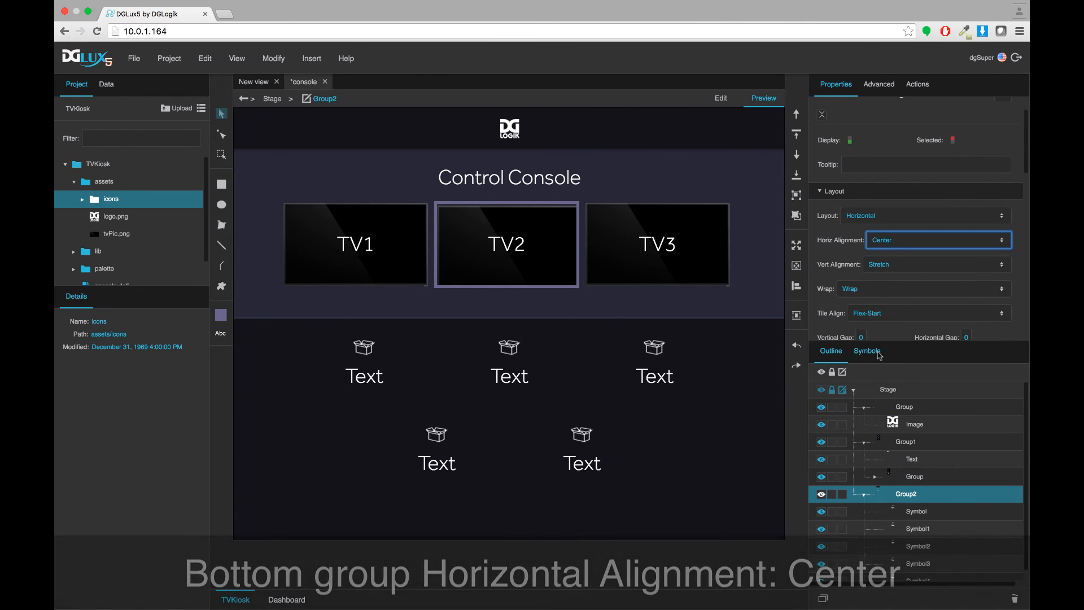
- Set Group2's vertical gap and horizontal gap to 30 px each
{"action": "scroll", "coordinate": [871, 319], "scroll_direction": "down", "scroll_amount": 2}
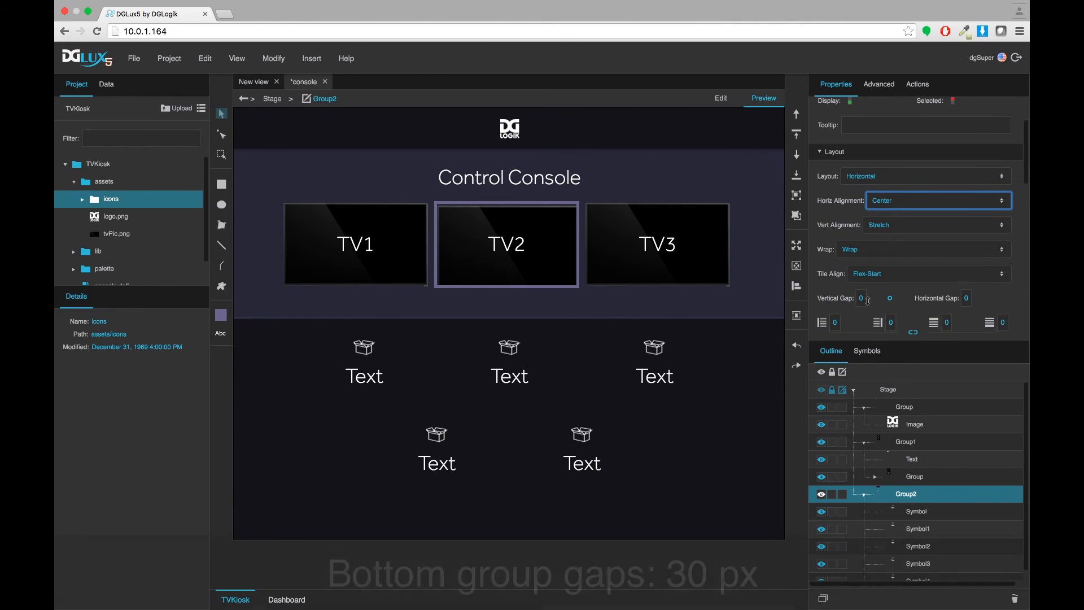
{"action": "left_click", "coordinate": [862, 300]}
{"action": "type", "text": "30"}
{"action": "key", "text": "Return"}
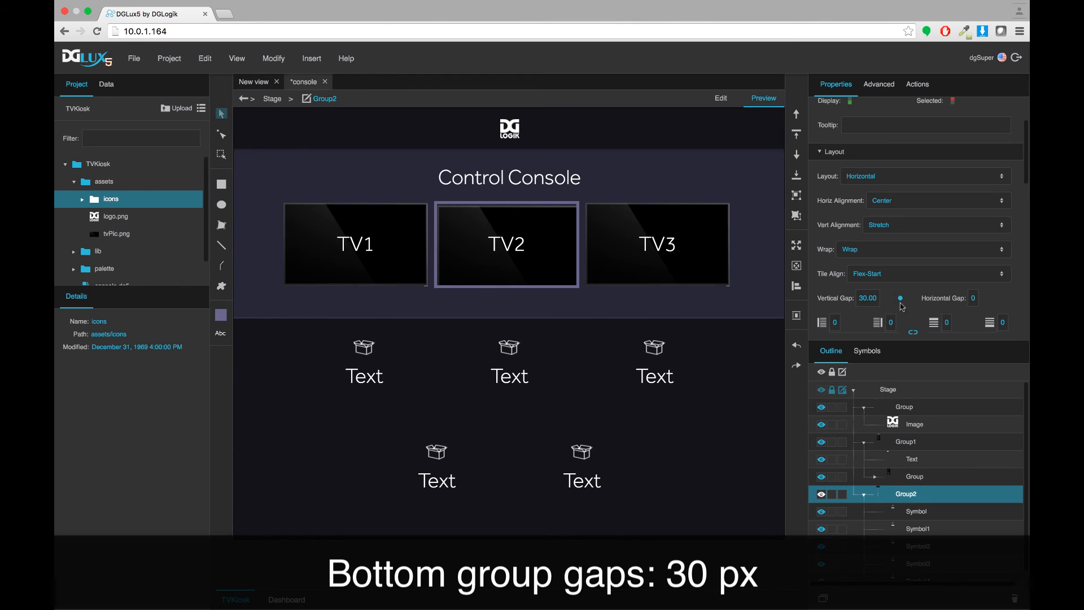
{"action": "left_click", "coordinate": [973, 299]}
{"action": "type", "text": "30"}
{"action": "key", "text": "Return"}
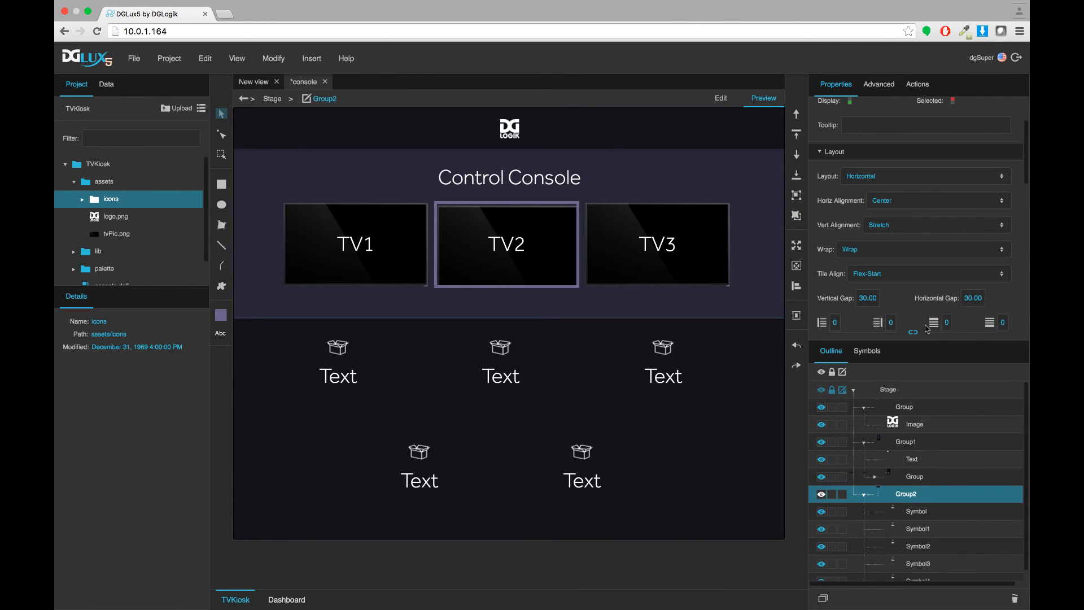
- Try a top padding of 30 px on Group2
{"action": "scroll", "coordinate": [926, 329], "scroll_direction": "down", "scroll_amount": 1}
{"action": "left_click", "coordinate": [948, 297]}
{"action": "type", "text": "3"}
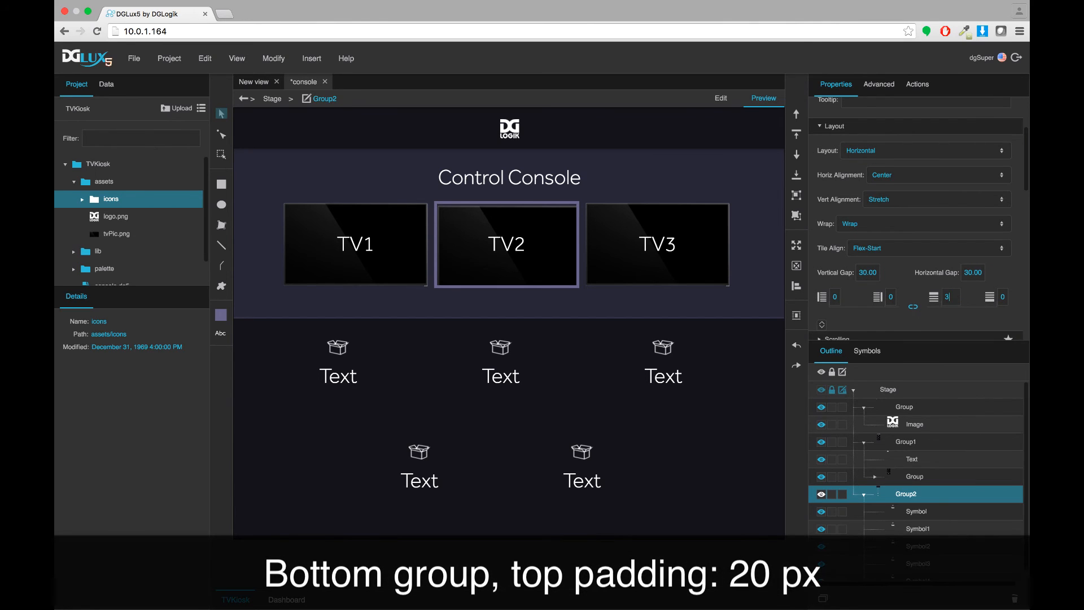
{"action": "type", "text": "0"}
{"action": "key", "text": "Return"}
- Set Group2's top padding to 20 px
{"action": "left_click", "coordinate": [954, 297]}
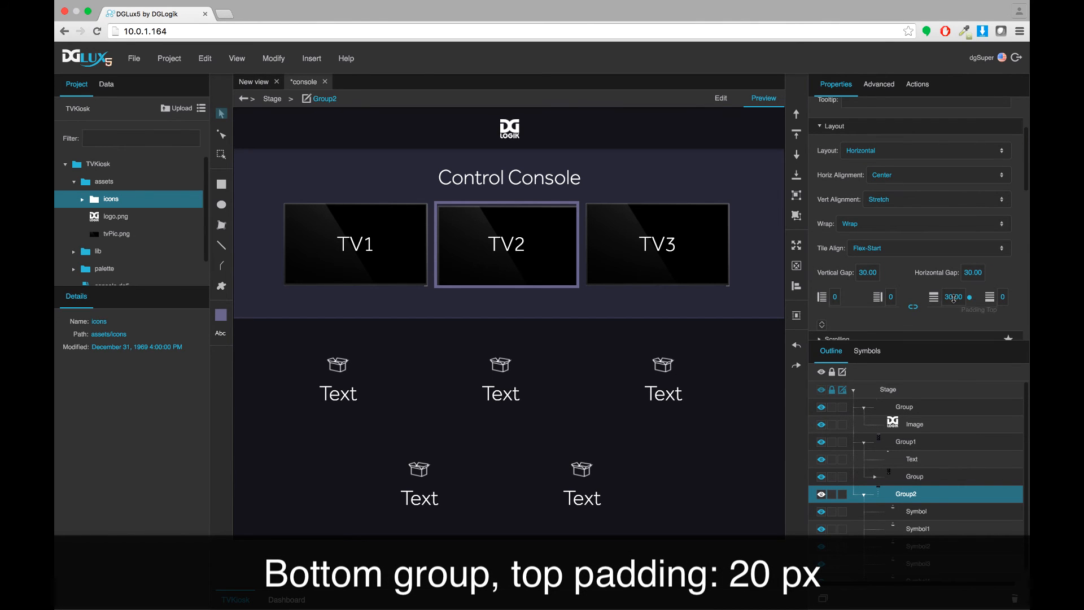
{"action": "type", "text": "20"}
{"action": "key", "text": "Return"}
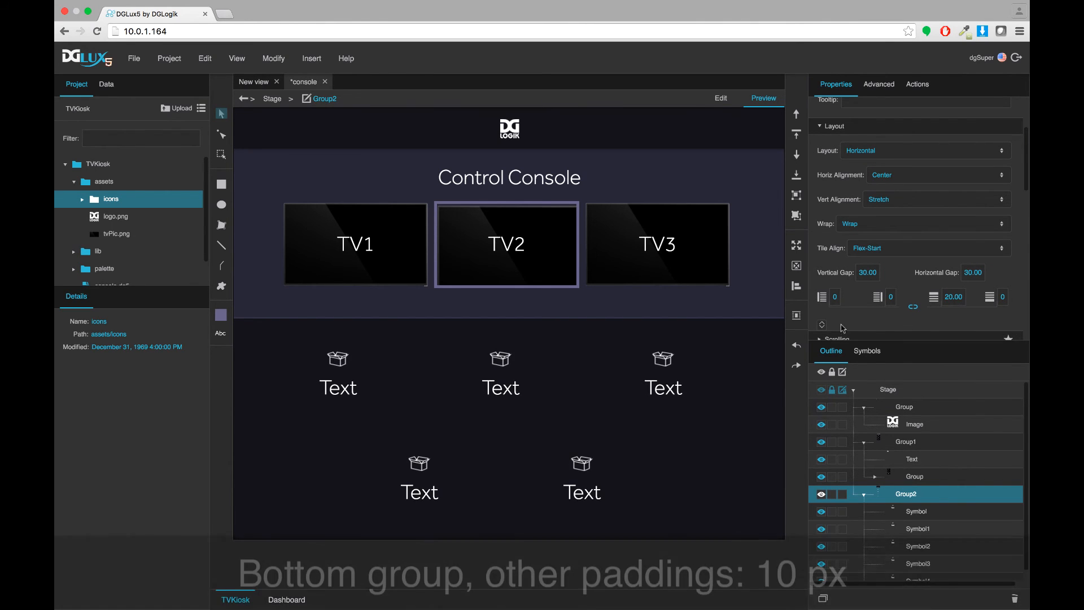
- Set Group2's left, right and bottom paddings to 10 px each
{"action": "left_click", "coordinate": [835, 297]}
{"action": "type", "text": "10"}
{"action": "key", "text": "Return"}
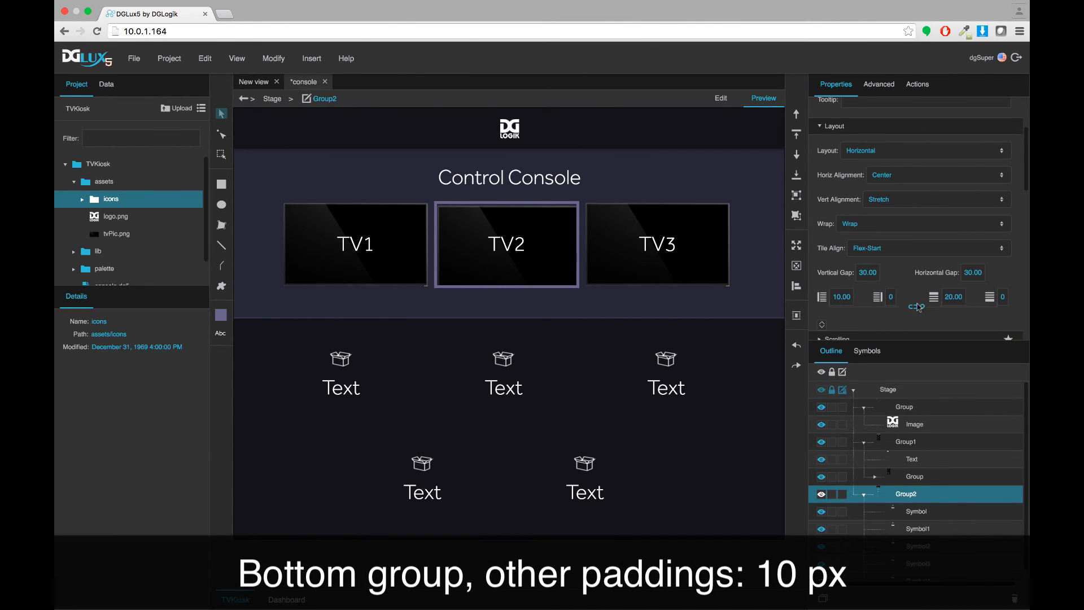
{"action": "type", "text": "10"}
{"action": "key", "text": "Return"}
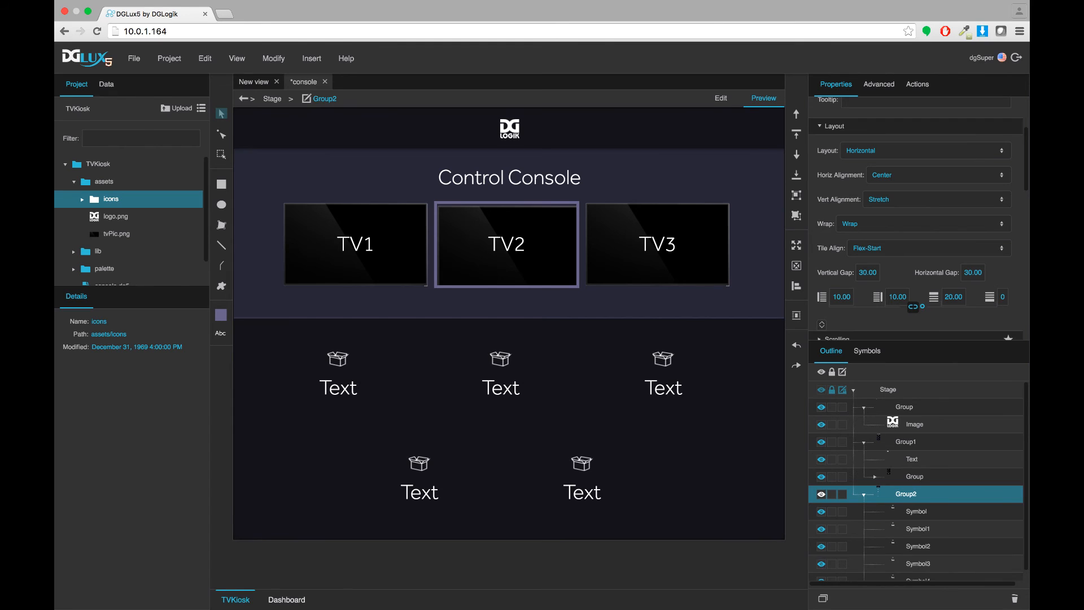
{"action": "left_click", "coordinate": [1003, 298]}
{"action": "type", "text": "10"}
{"action": "key", "text": "Return"}
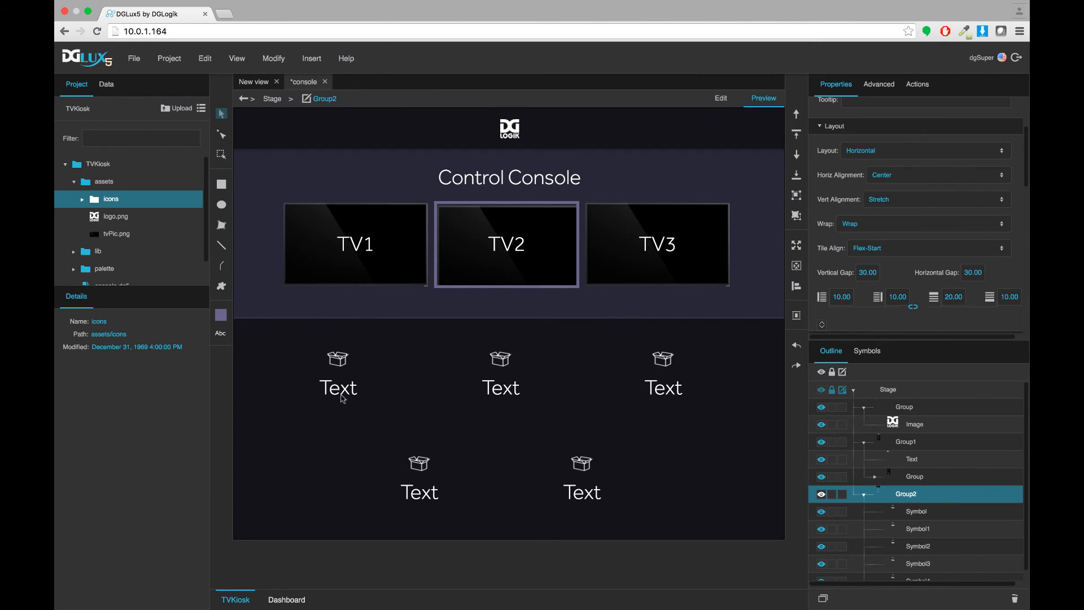
- Open the Content symbol for editing and bring up the symbol parameters of its Content group
{"action": "left_click", "coordinate": [867, 351]}
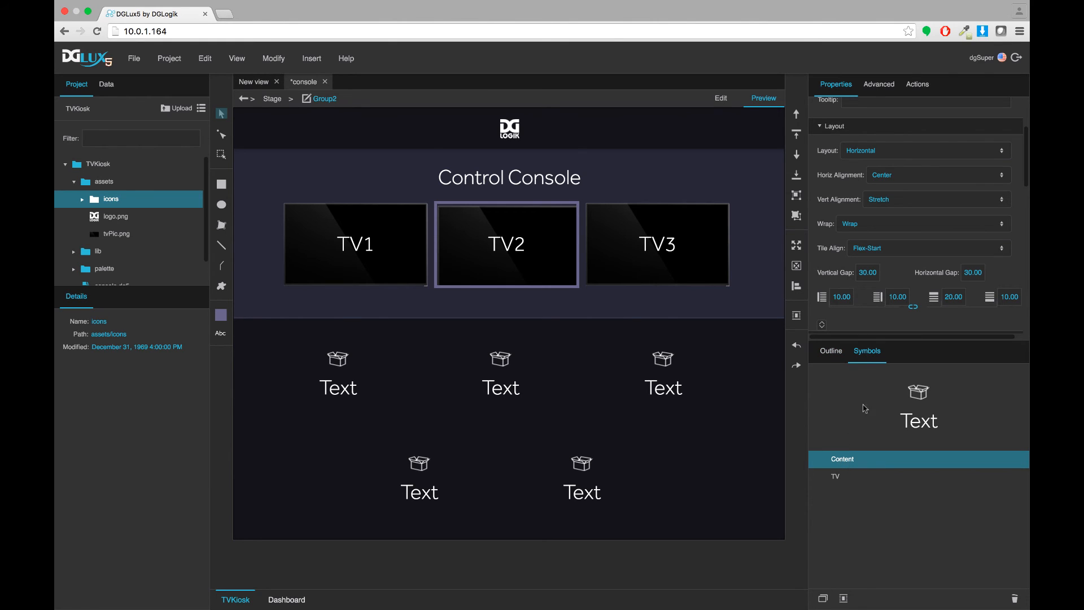
{"action": "right_click", "coordinate": [841, 462]}
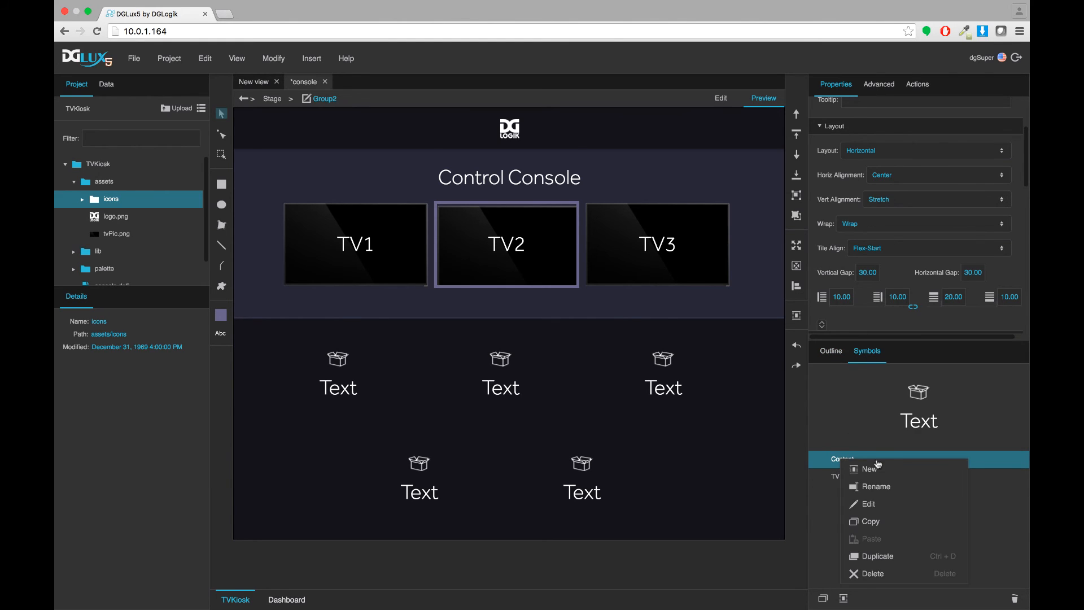
{"action": "left_click", "coordinate": [869, 504]}
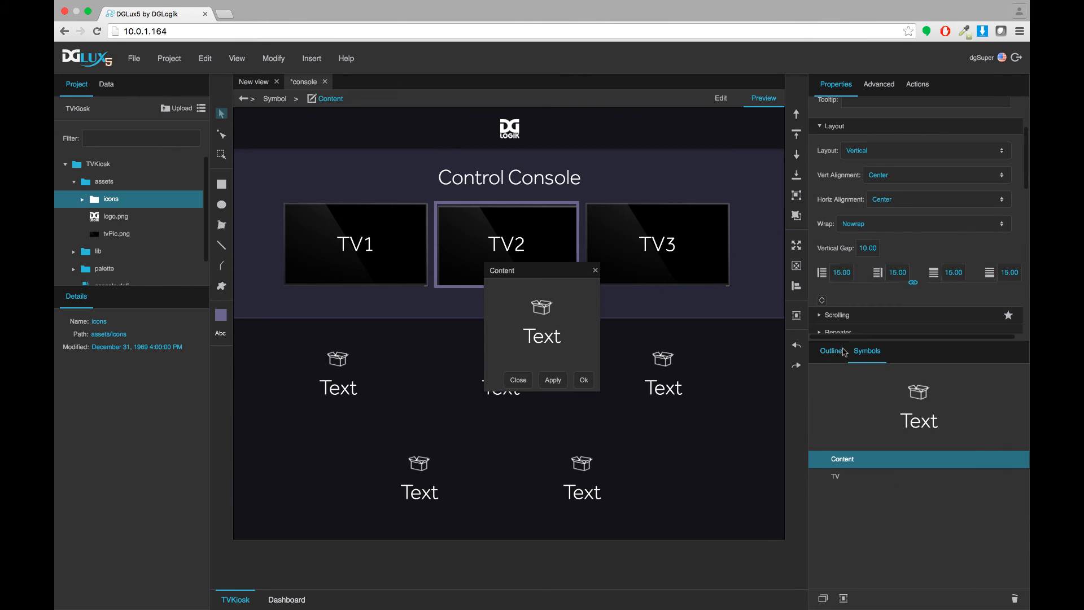
{"action": "left_click", "coordinate": [838, 358]}
{"action": "left_click", "coordinate": [867, 407]}
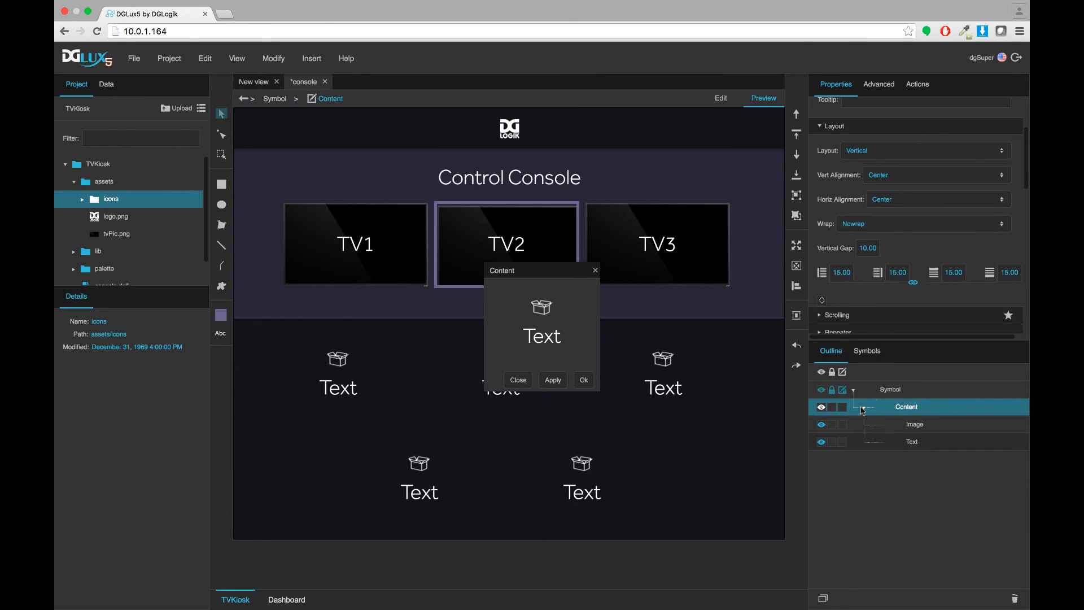
{"action": "right_click", "coordinate": [909, 413]}
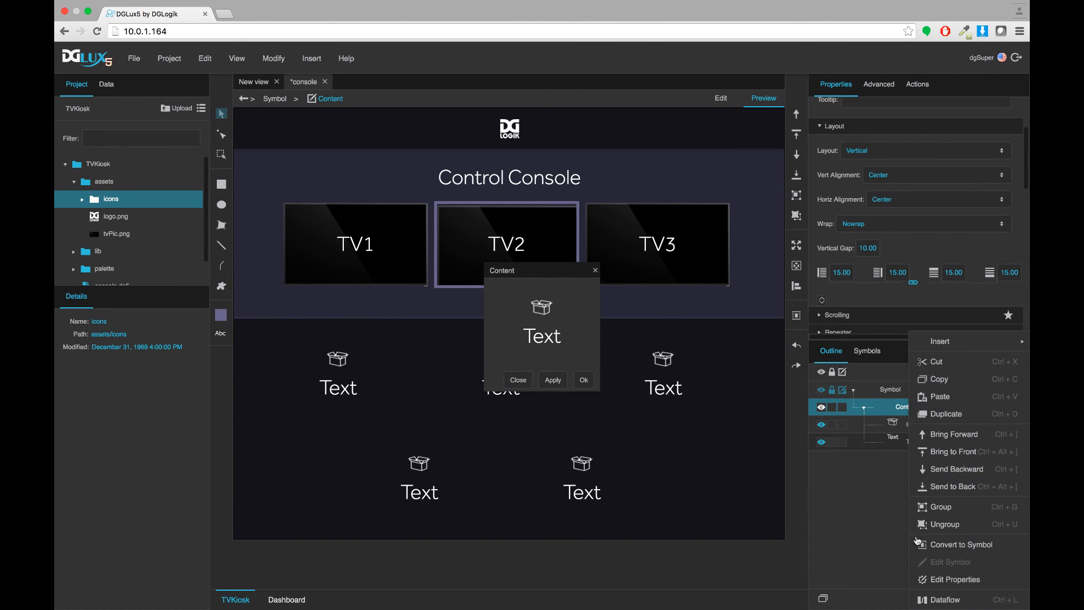
{"action": "left_click", "coordinate": [937, 579]}
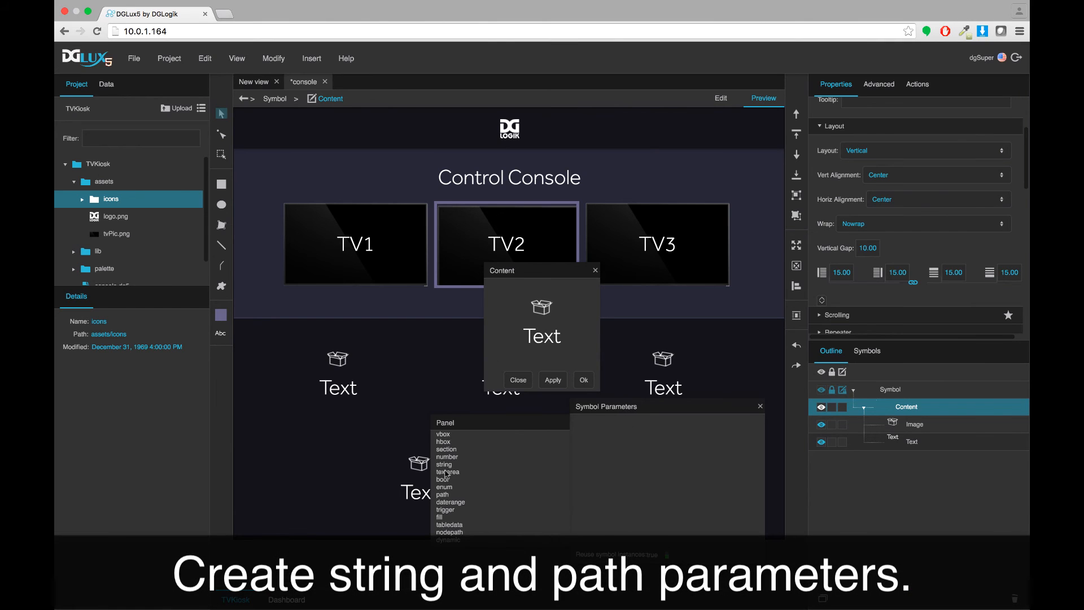
- Add a string parameter named label and a path parameter named img to the Content symbol
{"action": "left_click_drag", "start_coordinate": [444, 464], "coordinate": [546, 462]}
{"action": "left_click_drag", "start_coordinate": [443, 496], "coordinate": [610, 459]}
{"action": "double_click", "coordinate": [585, 425]}
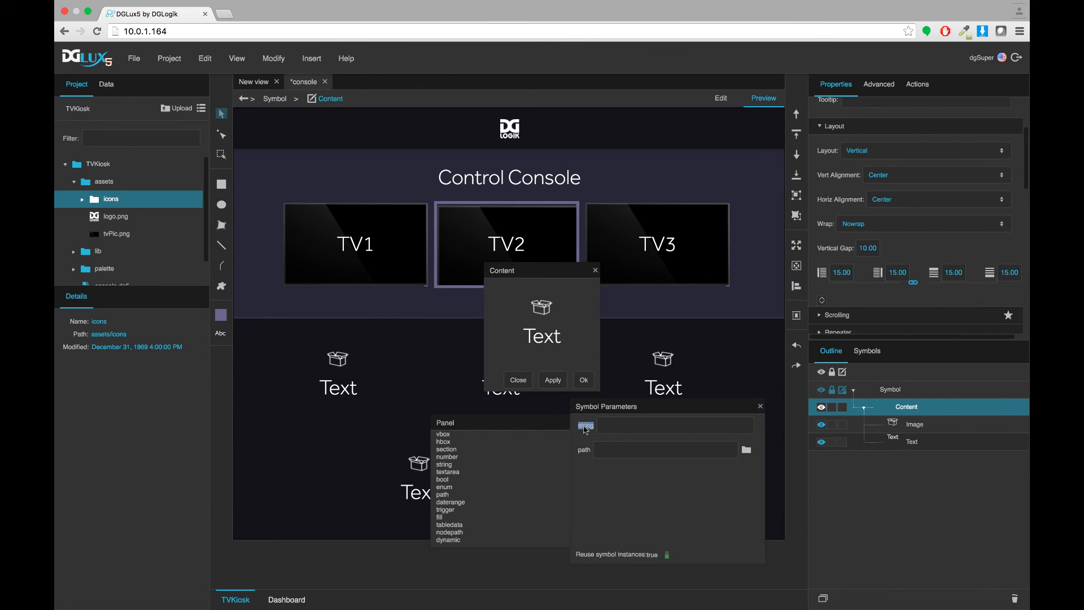
{"action": "type", "text": "labe"}
{"action": "type", "text": "img"}
- Give the label parameter the value default and the img parameter the icon assets/icons/chart_up.png
{"action": "double_click", "coordinate": [95, 205]}
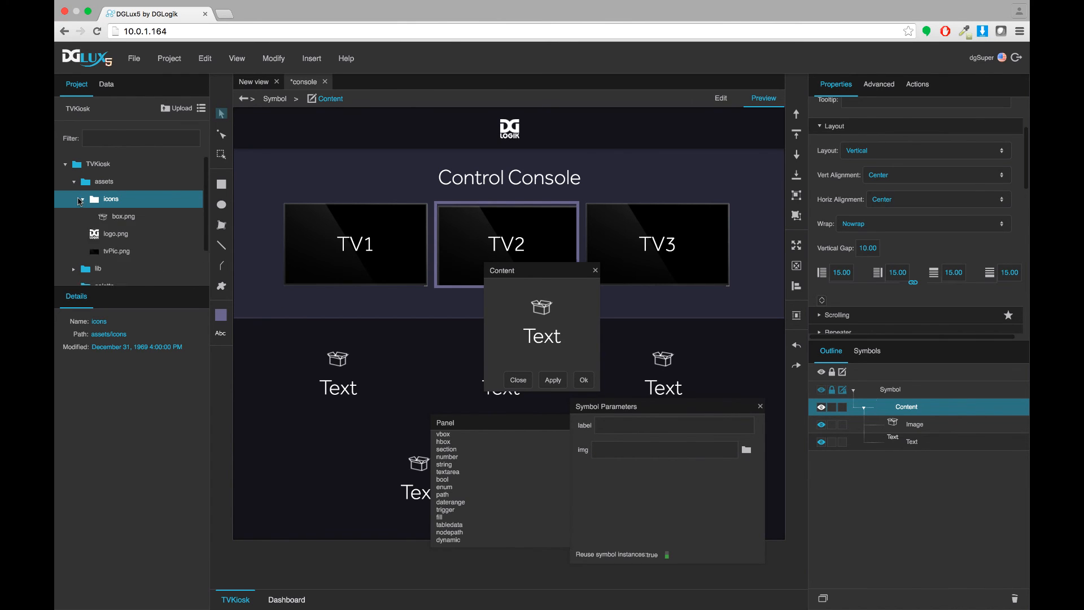
{"action": "left_click_drag", "start_coordinate": [113, 236], "coordinate": [618, 452]}
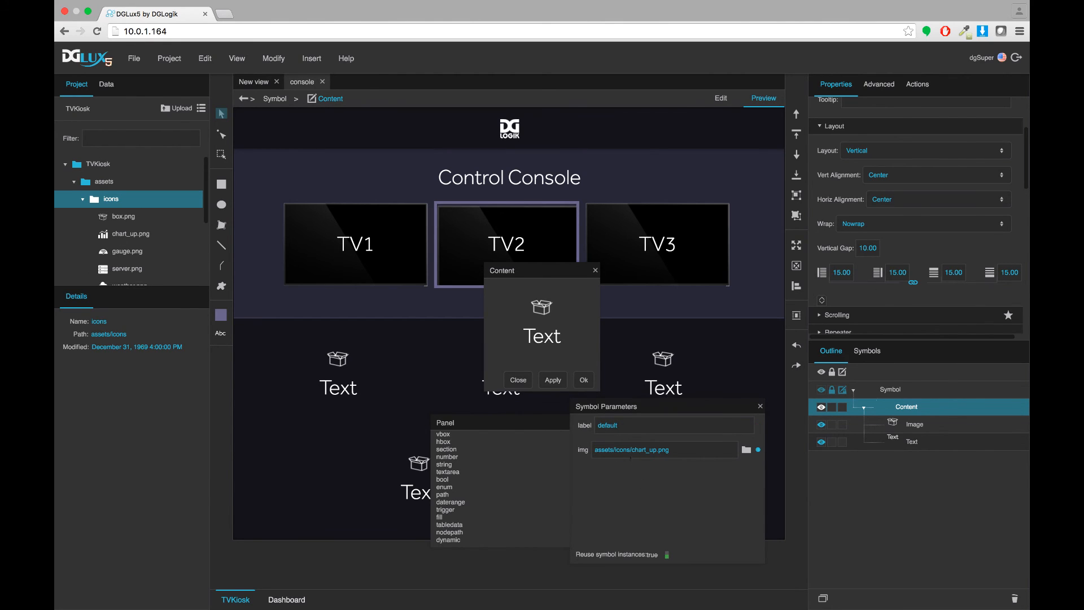
- Bind the label parameter to the Text element's Text property and the img parameter to the Image element's URL
{"action": "scroll", "coordinate": [899, 278], "scroll_direction": "up", "scroll_amount": 3}
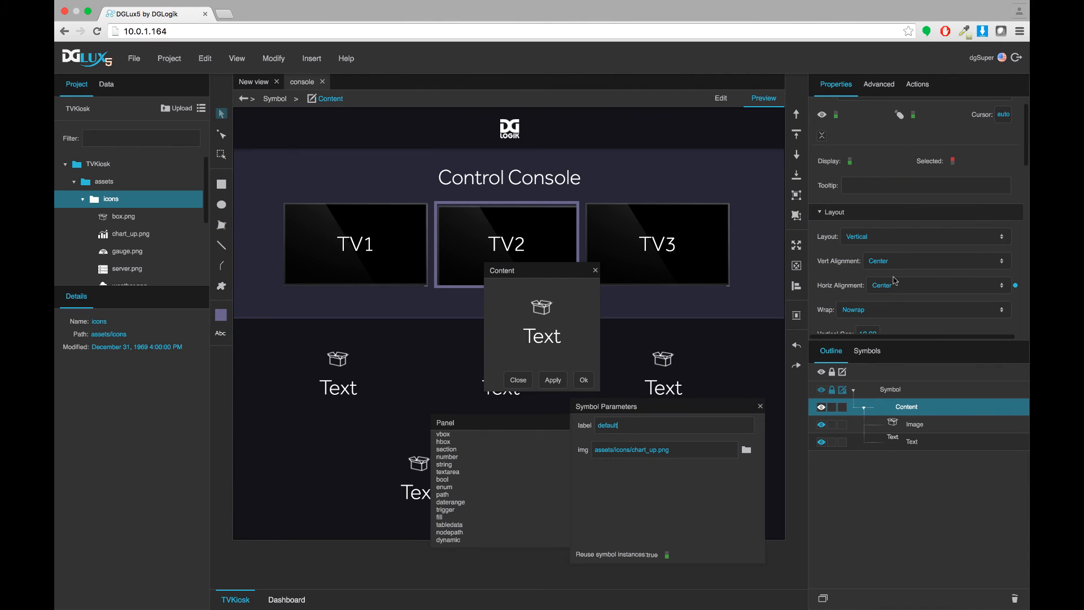
{"action": "scroll", "coordinate": [895, 280], "scroll_direction": "down", "scroll_amount": 1}
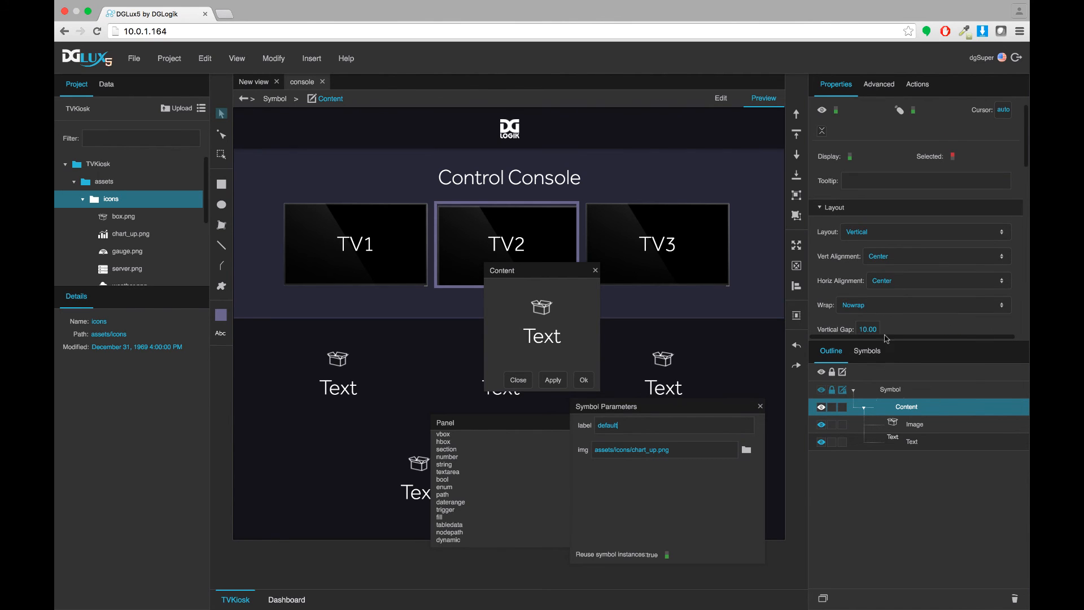
{"action": "left_click", "coordinate": [910, 424]}
{"action": "left_click", "coordinate": [930, 444]}
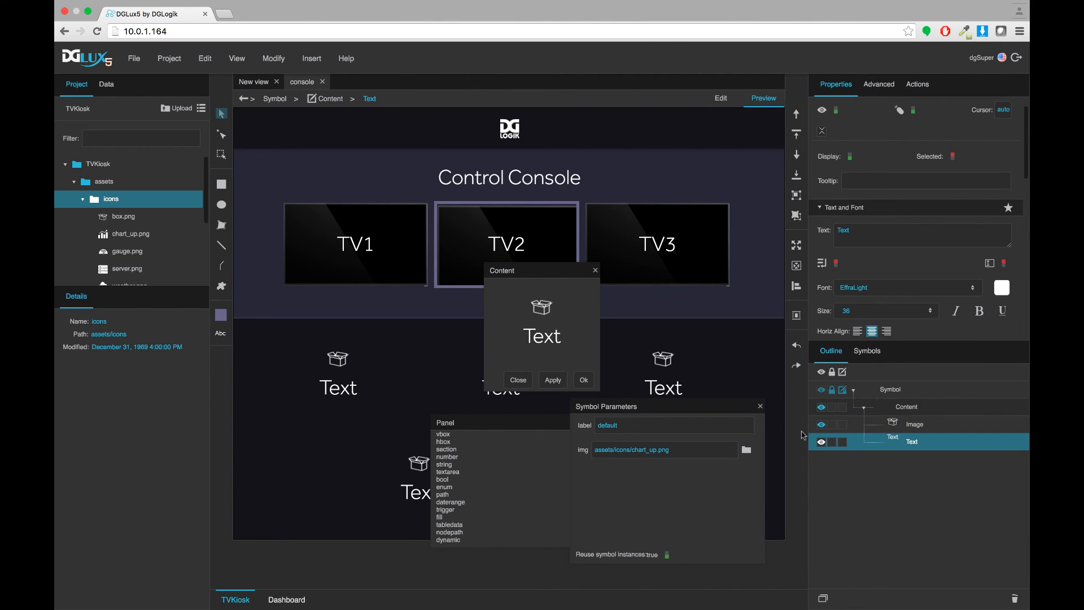
{"action": "left_click_drag", "start_coordinate": [758, 427], "coordinate": [844, 234]}
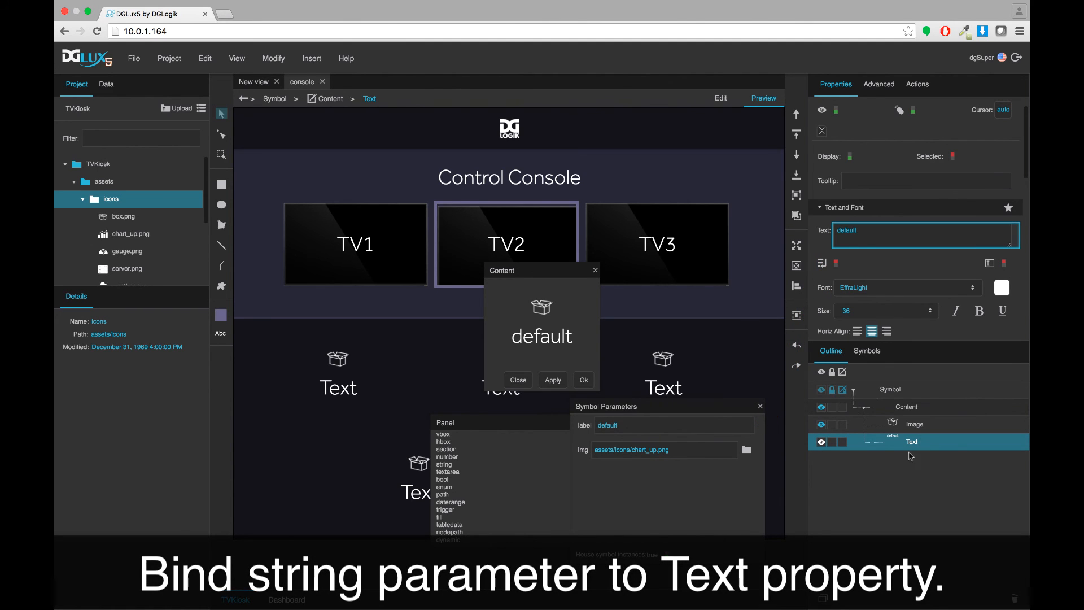
{"action": "left_click", "coordinate": [913, 427]}
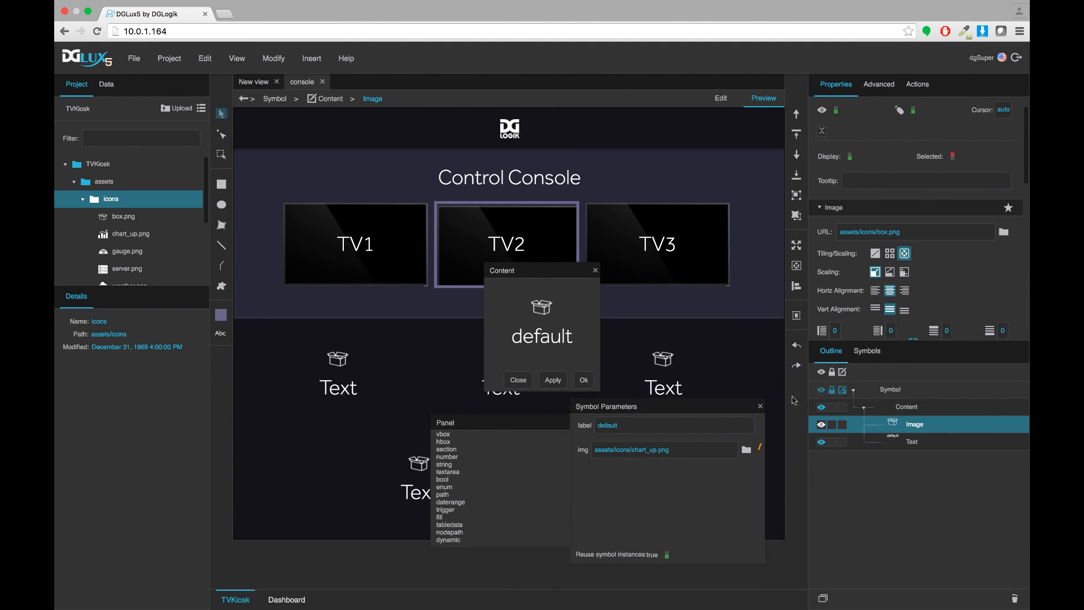
{"action": "left_click_drag", "start_coordinate": [794, 400], "coordinate": [844, 232]}
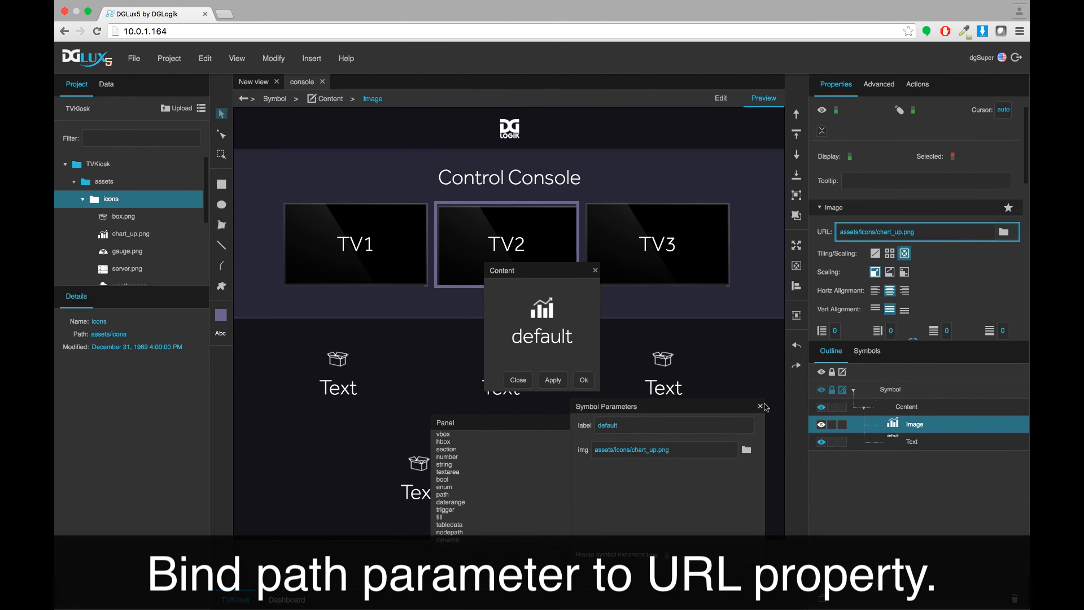
- Apply the box shadow saved as the second TVKiosk effects favorite to the Content group of the symbol
{"action": "scroll", "coordinate": [916, 310], "scroll_direction": "down", "scroll_amount": 5}
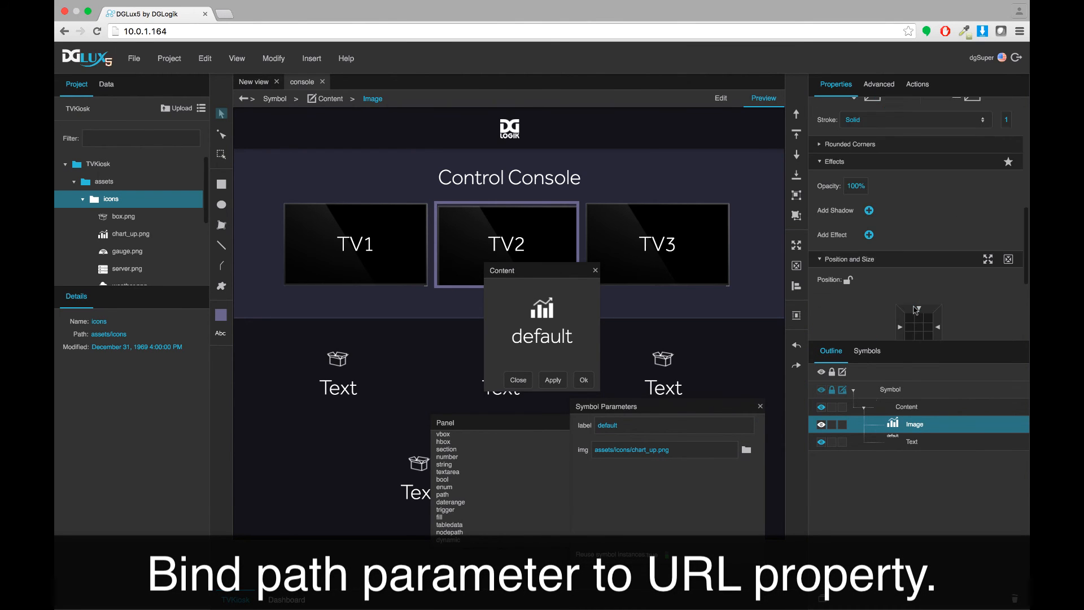
{"action": "scroll", "coordinate": [916, 310], "scroll_direction": "down", "scroll_amount": 4}
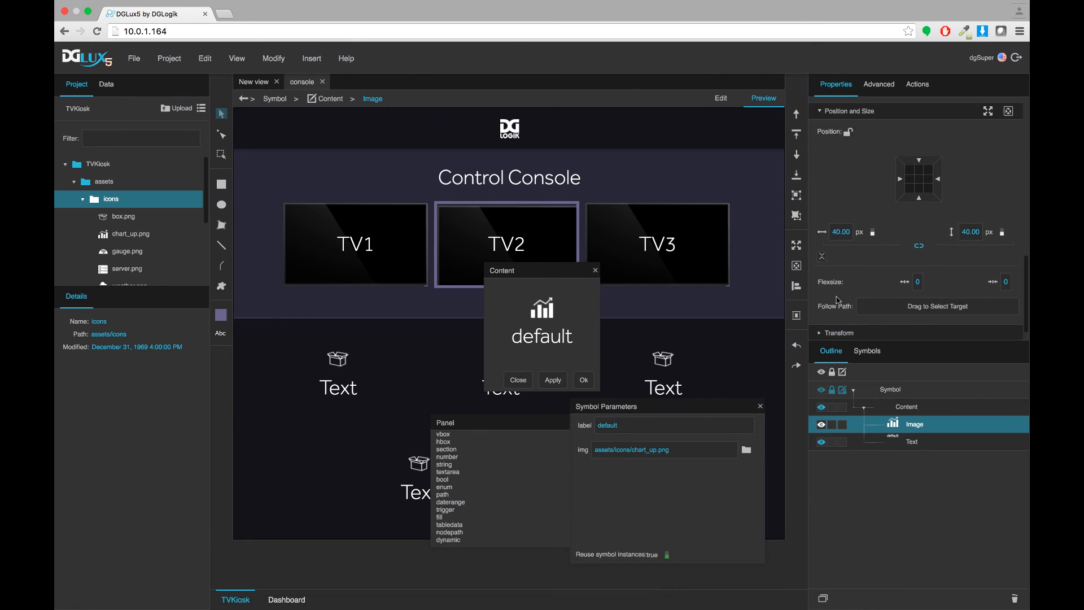
{"action": "scroll", "coordinate": [838, 300], "scroll_direction": "up", "scroll_amount": 3}
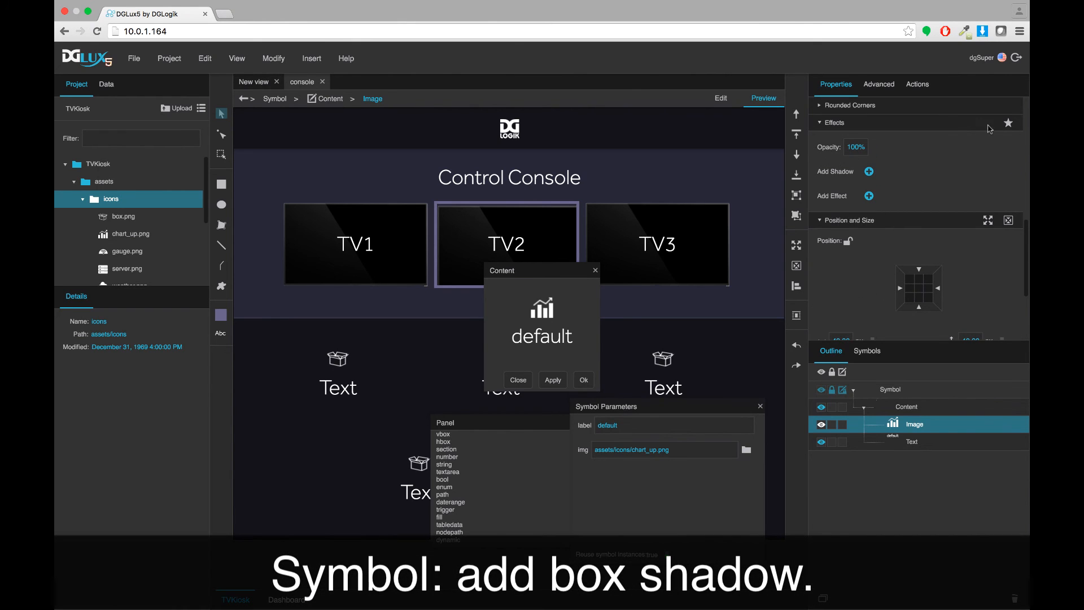
{"action": "left_click", "coordinate": [1009, 123]}
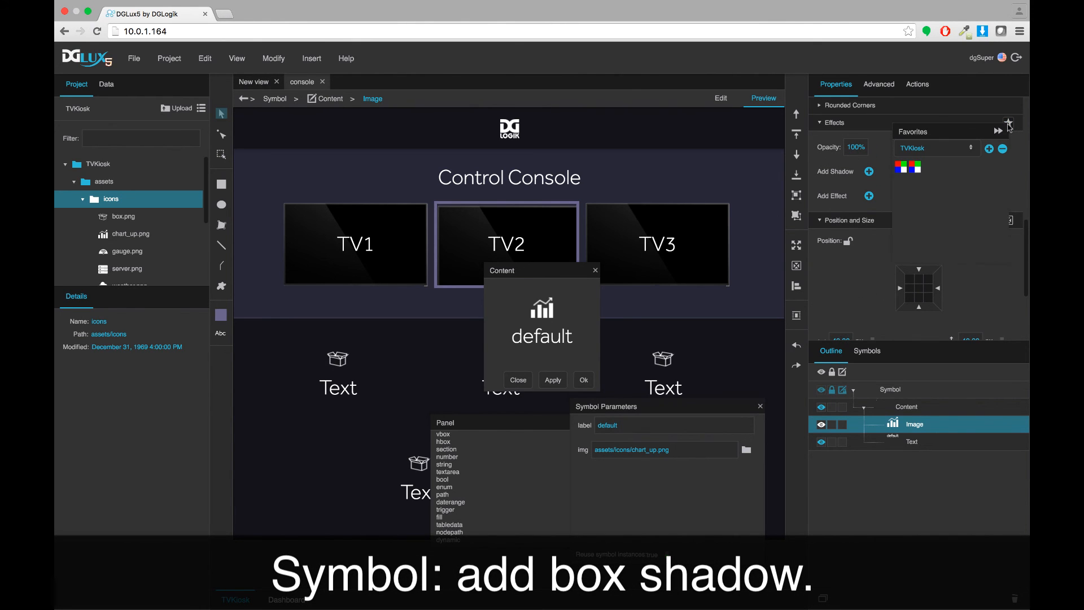
{"action": "left_click", "coordinate": [916, 167]}
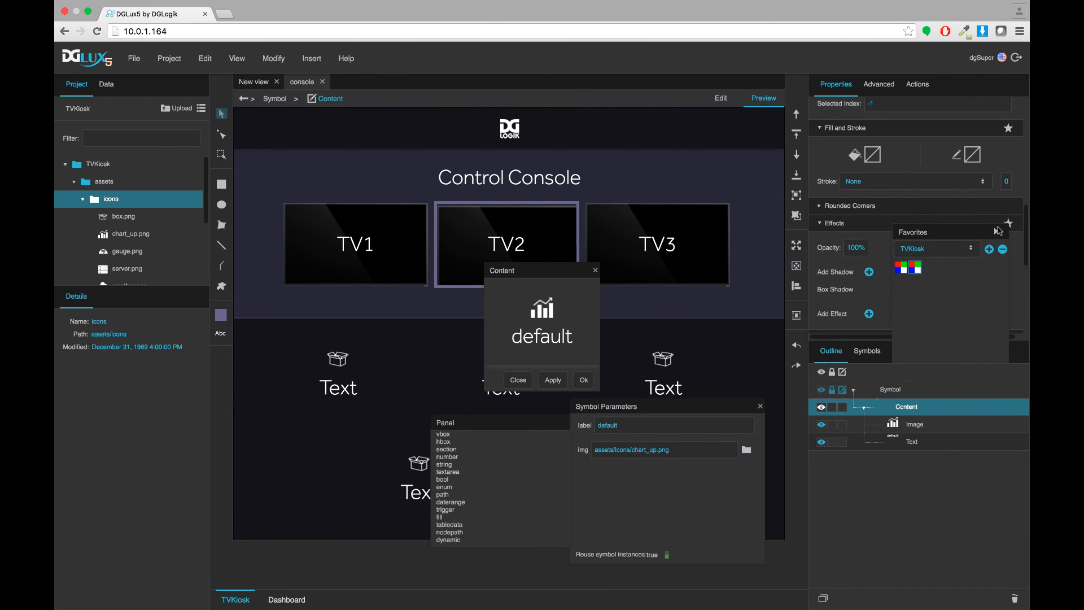
- Apply the Content symbol's changes to its instances and finish editing the symbol
{"action": "left_click", "coordinate": [553, 379]}
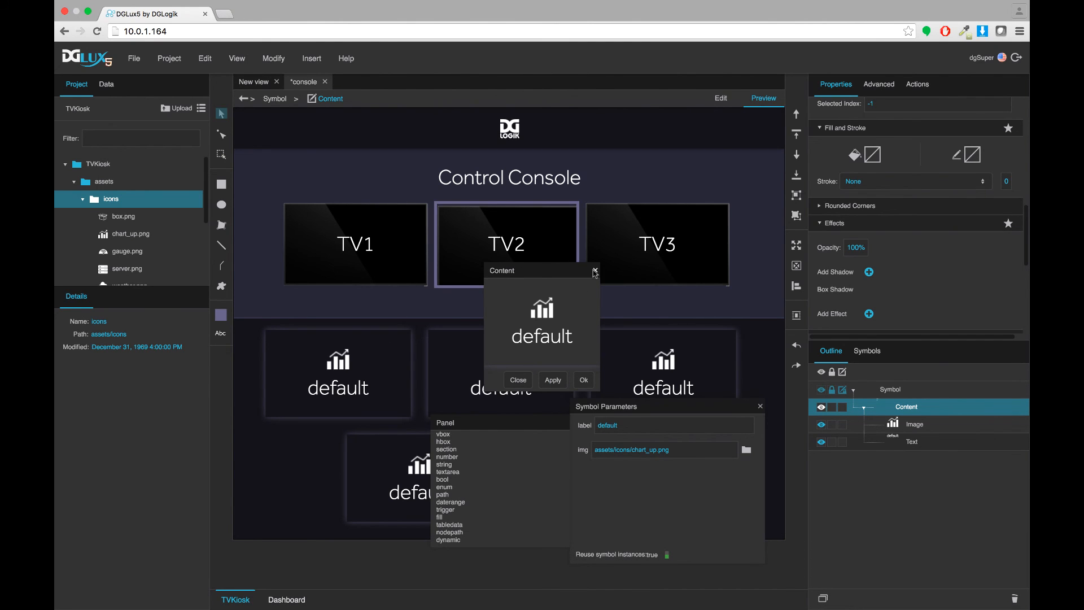
{"action": "left_click", "coordinate": [552, 379]}
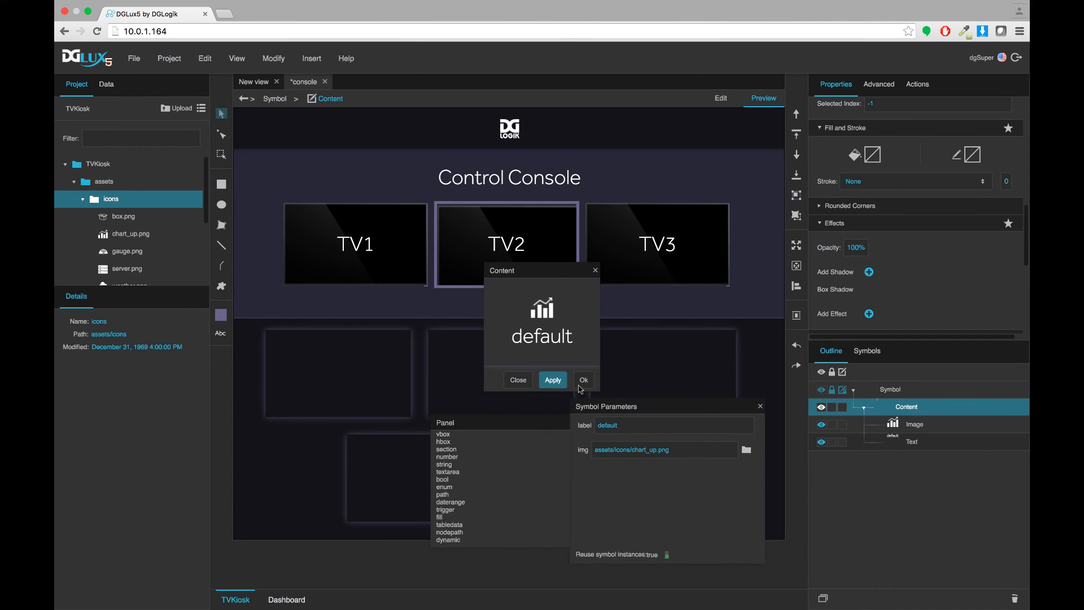
{"action": "left_click", "coordinate": [584, 380]}
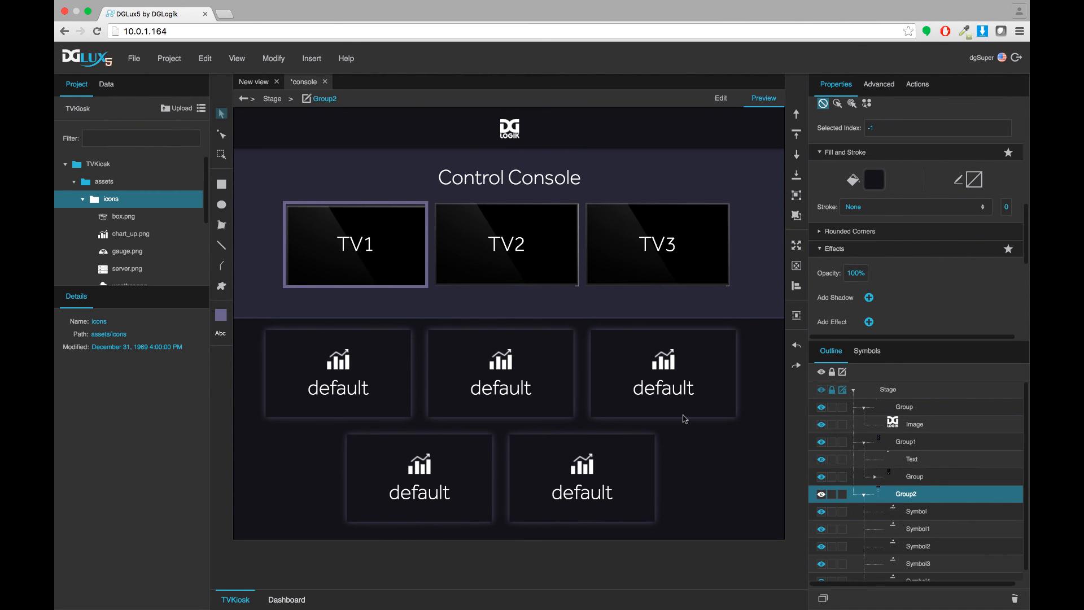
- Set the bottom group's selection mode to single select and try selecting its Content tiles
{"action": "scroll", "coordinate": [898, 264], "scroll_direction": "down", "scroll_amount": 10}
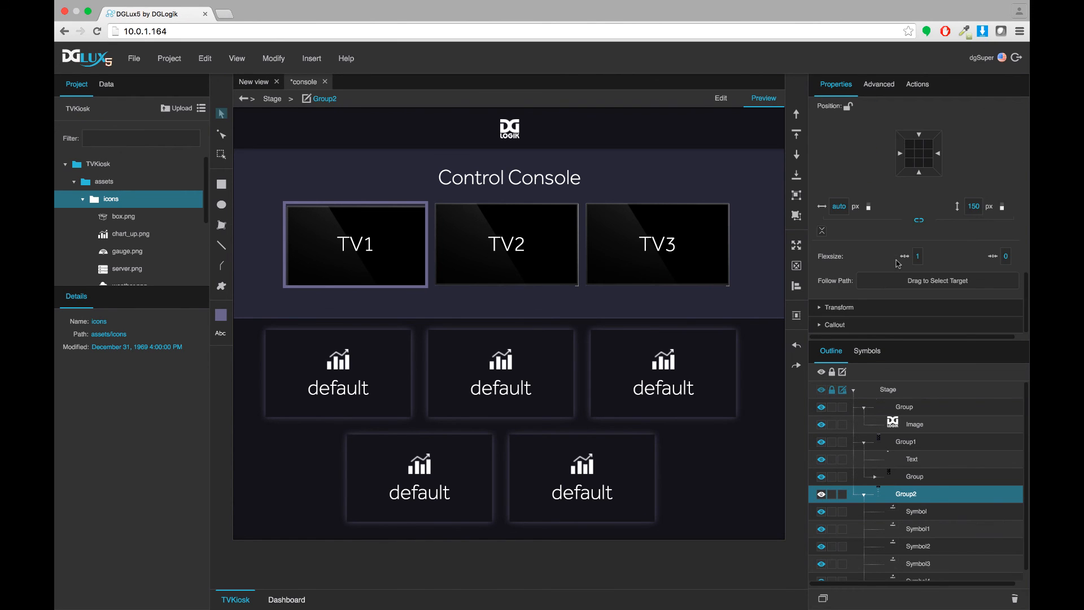
{"action": "scroll", "coordinate": [898, 264], "scroll_direction": "up", "scroll_amount": 8}
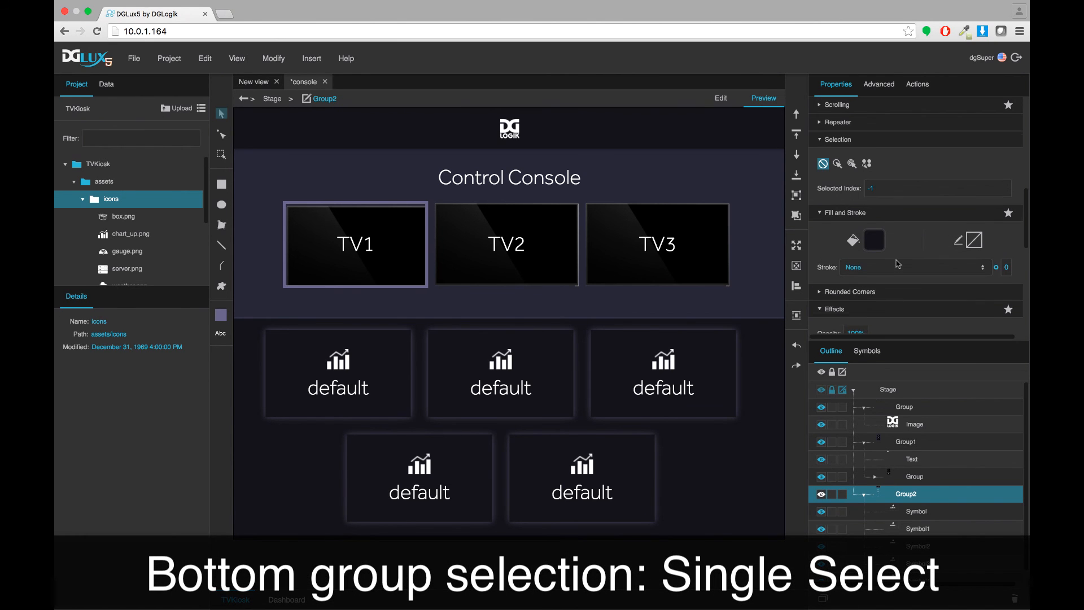
{"action": "scroll", "coordinate": [898, 263], "scroll_direction": "up", "scroll_amount": 2}
{"action": "left_click", "coordinate": [838, 185]}
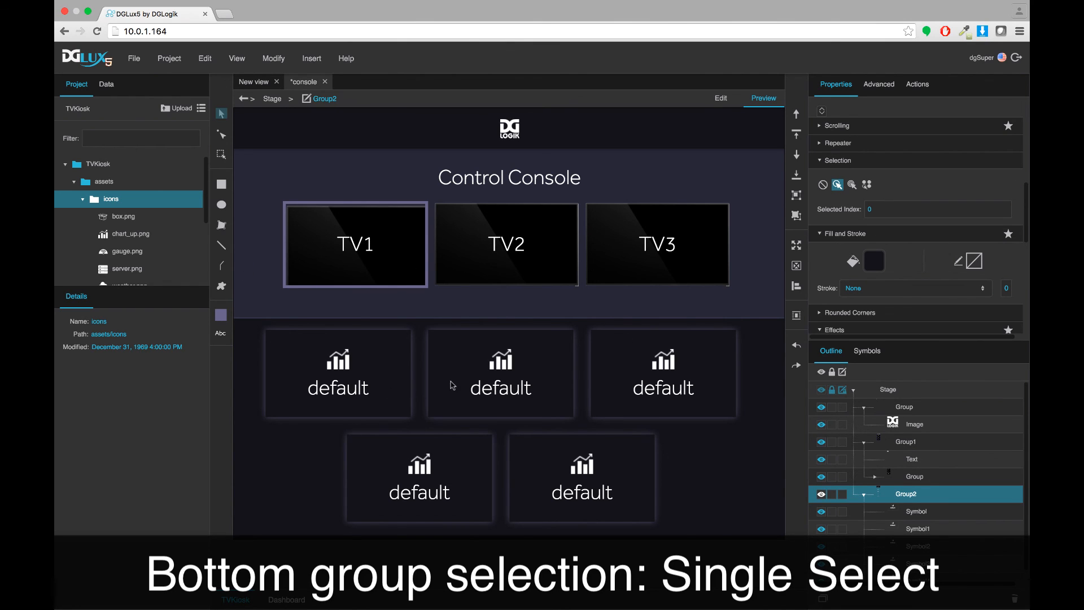
{"action": "left_click", "coordinate": [633, 382]}
{"action": "left_click", "coordinate": [340, 409]}
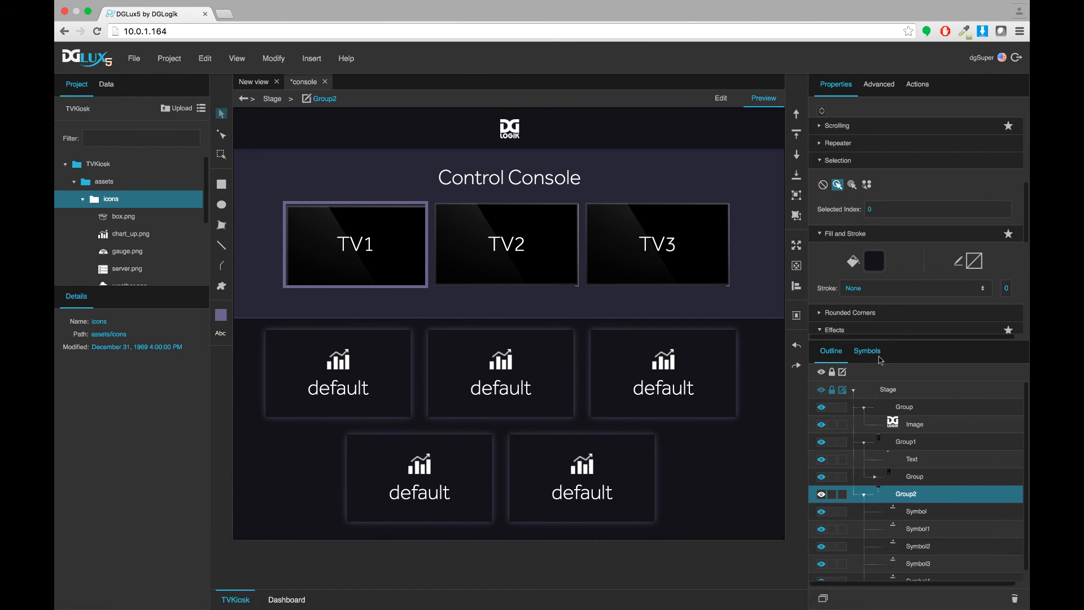
- Open the Content symbol for editing and expose its Content group's Selected property for binding
{"action": "left_click", "coordinate": [879, 354]}
{"action": "right_click", "coordinate": [836, 461]}
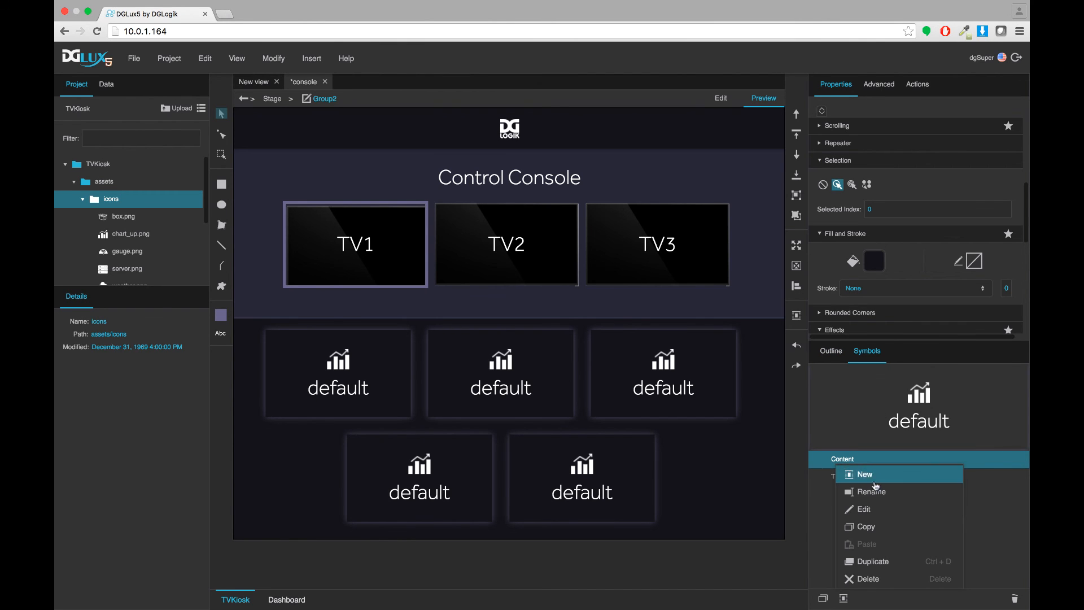
{"action": "left_click", "coordinate": [865, 509]}
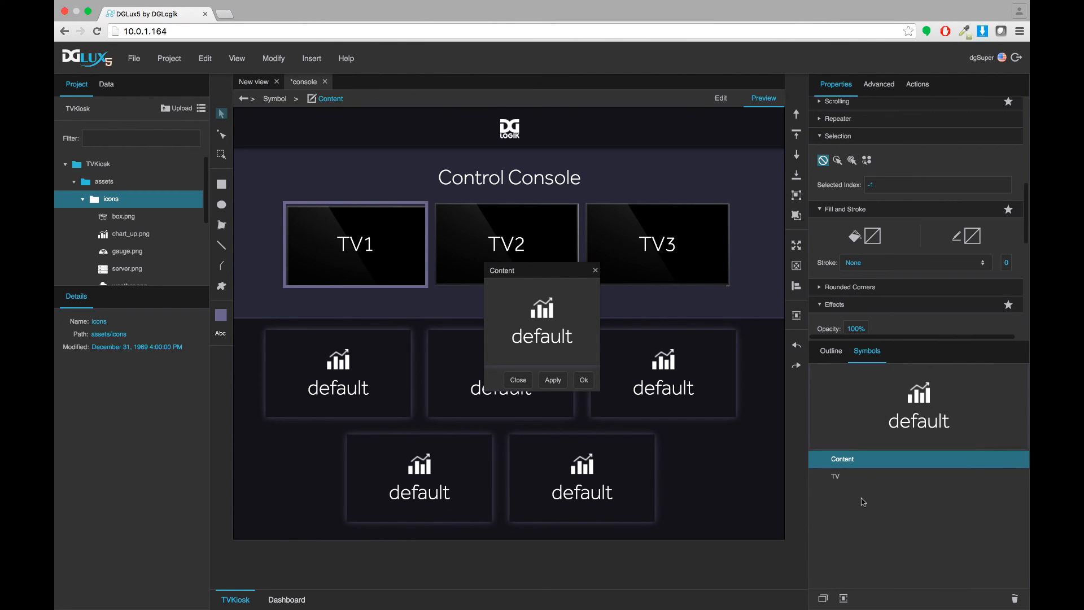
{"action": "left_click", "coordinate": [838, 354]}
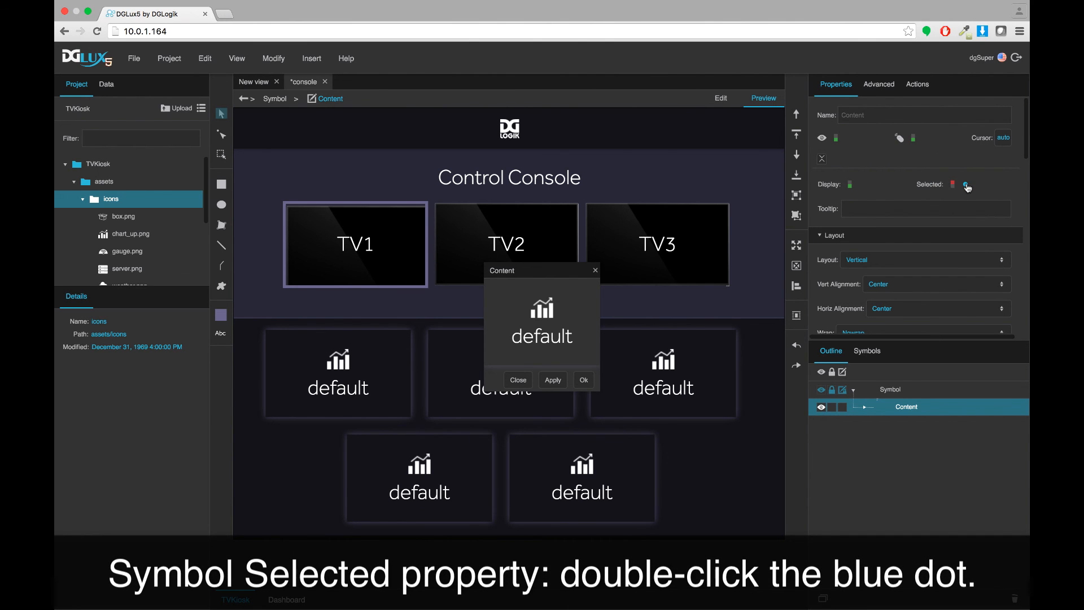
{"action": "double_click", "coordinate": [968, 185]}
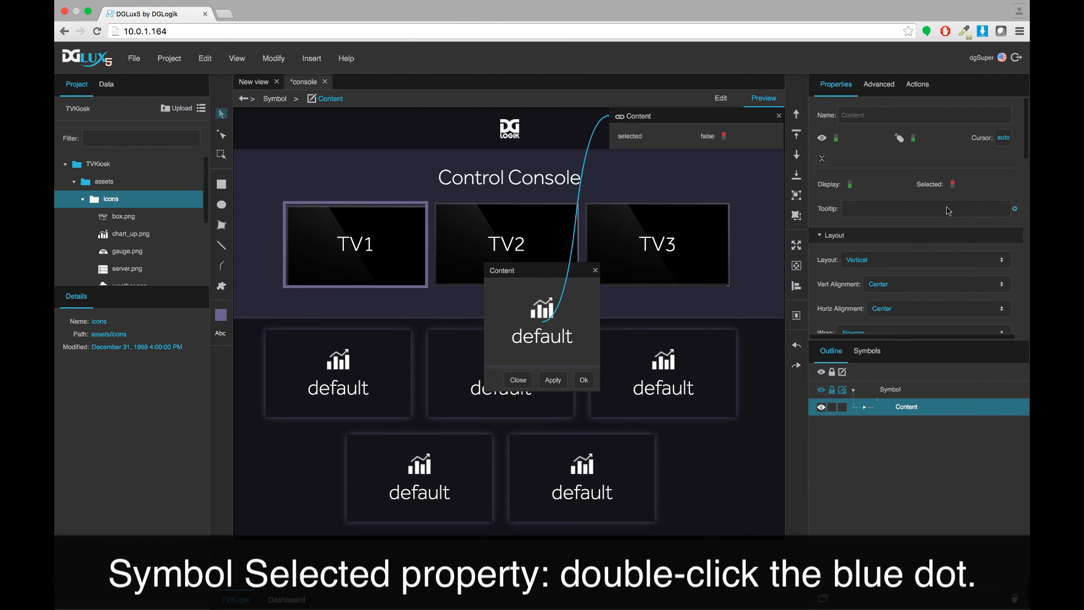
- Bind the Selected property to the Content group's fill with advanced binding options, using bool data mapping
{"action": "scroll", "coordinate": [887, 273], "scroll_direction": "down", "scroll_amount": 1}
{"action": "scroll", "coordinate": [887, 273], "scroll_direction": "down", "scroll_amount": 5}
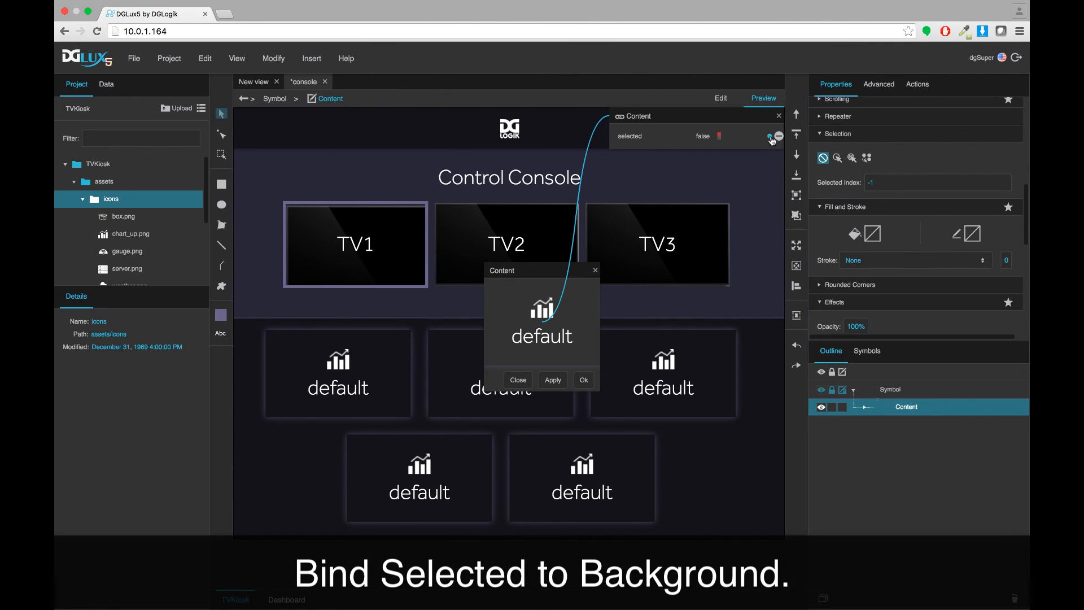
{"action": "left_click_drag", "start_coordinate": [772, 137], "coordinate": [873, 237]}
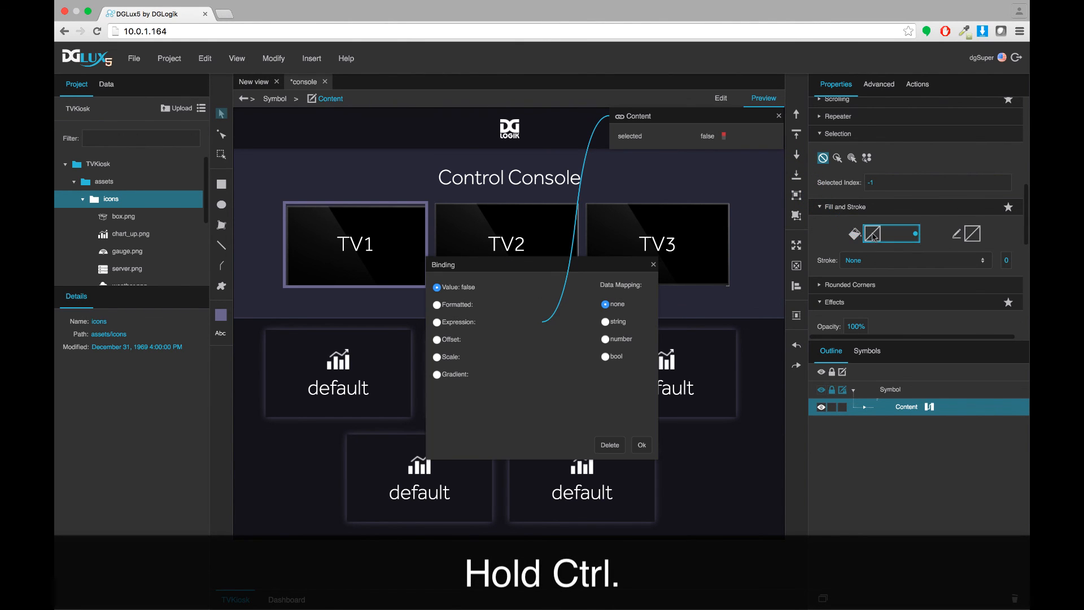
{"action": "left_click", "coordinate": [606, 358]}
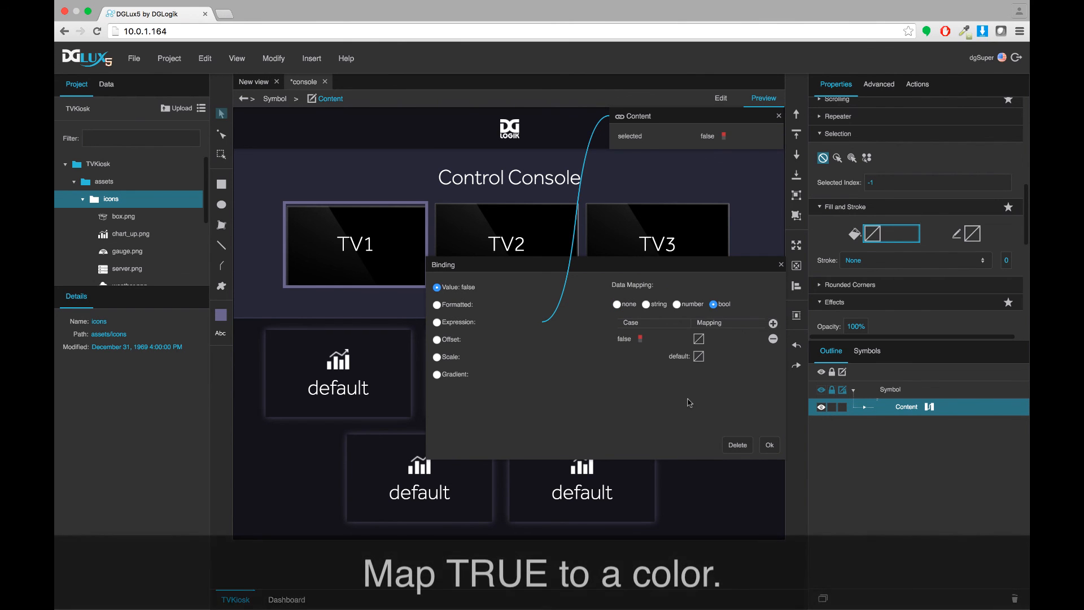
- Map the true case to a solid fill in the first TVKiosk favorite color, leave the default empty, and accept the binding
{"action": "left_click", "coordinate": [640, 340]}
{"action": "left_click", "coordinate": [700, 340]}
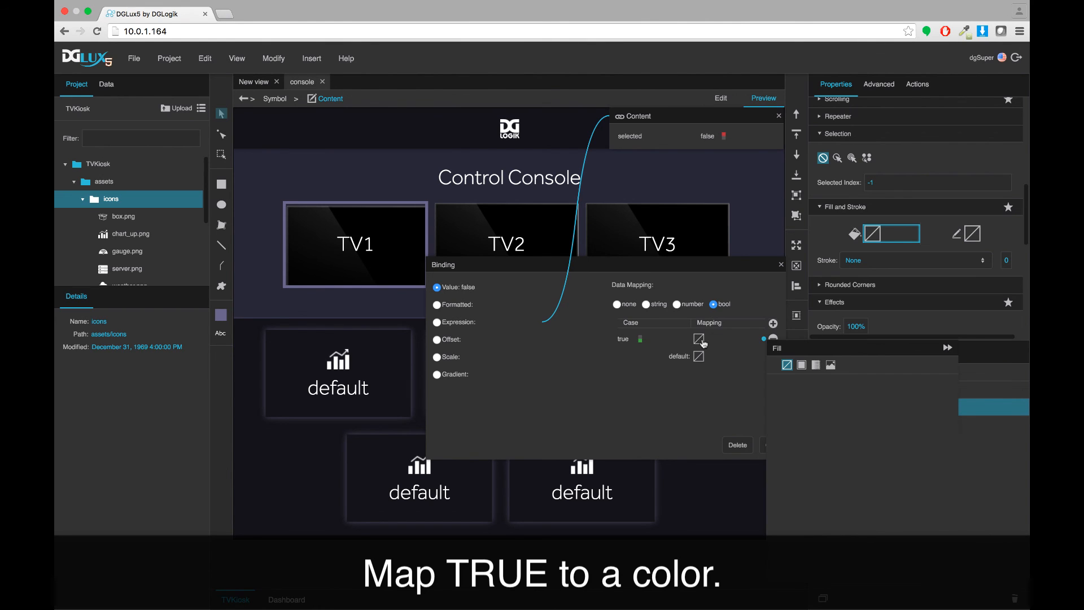
{"action": "left_click", "coordinate": [802, 365]}
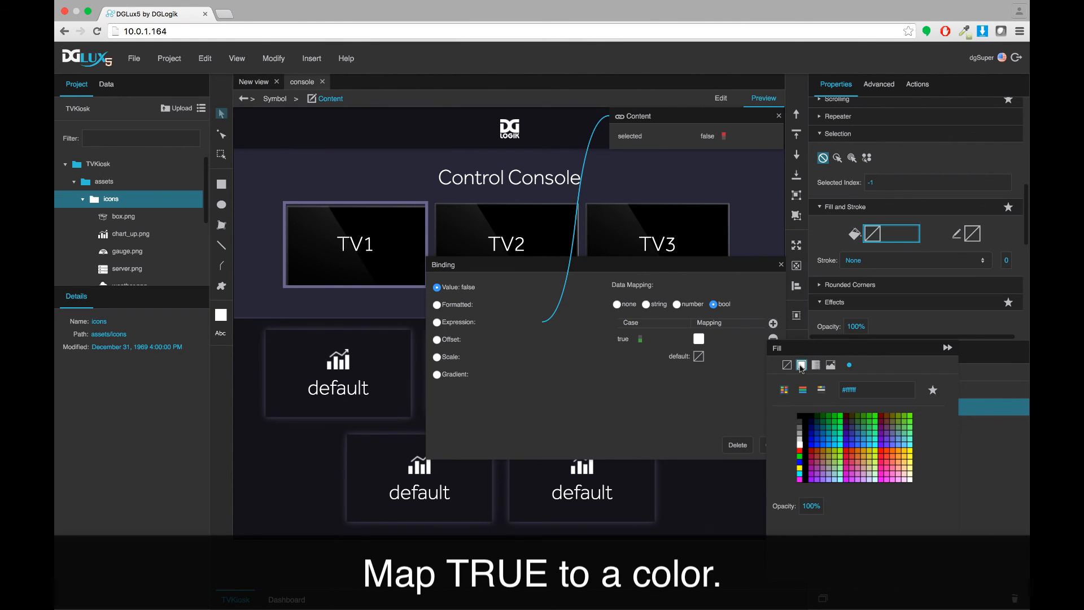
{"action": "left_click", "coordinate": [932, 392]}
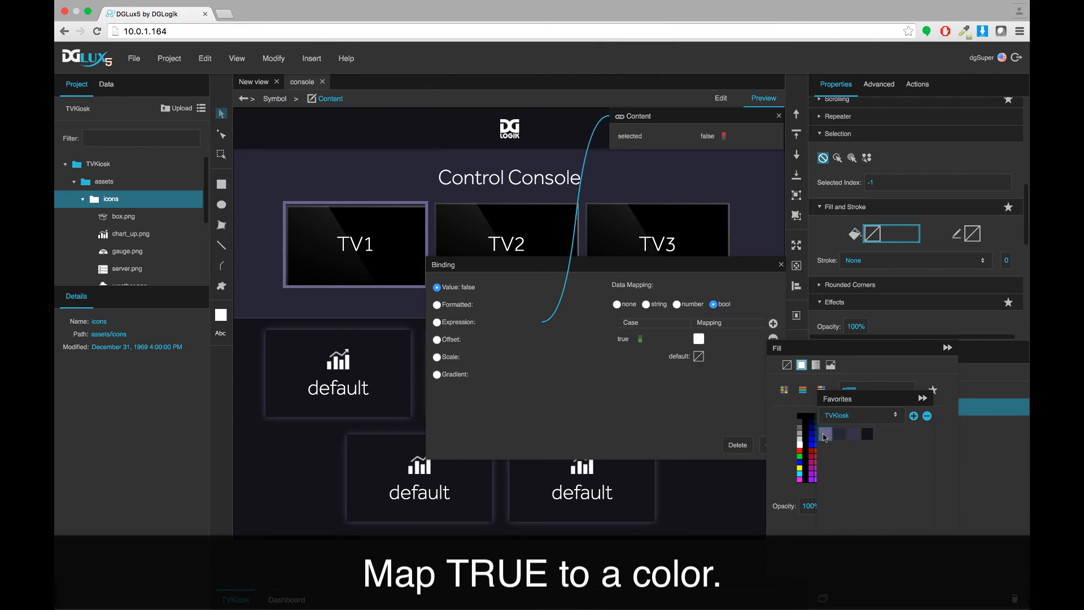
{"action": "left_click", "coordinate": [825, 435]}
{"action": "left_click", "coordinate": [947, 349]}
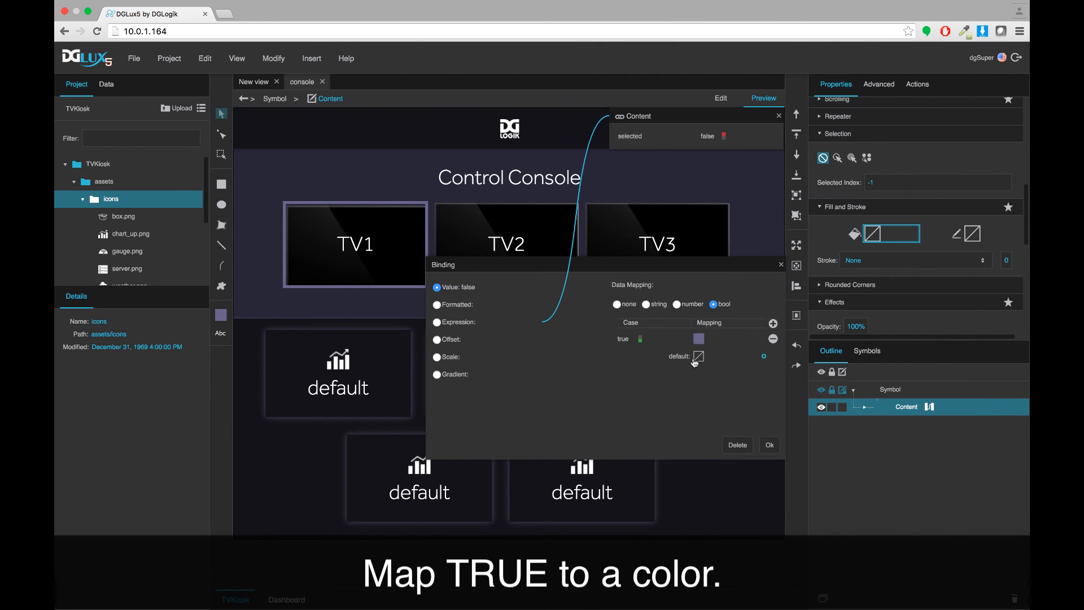
{"action": "left_click", "coordinate": [769, 446]}
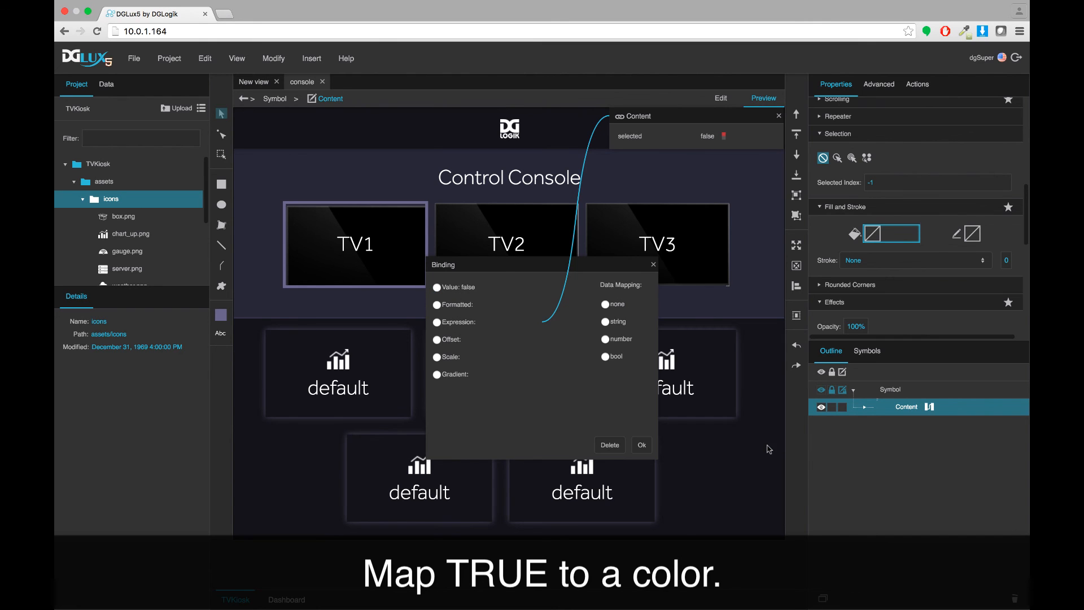
{"action": "left_click", "coordinate": [642, 445]}
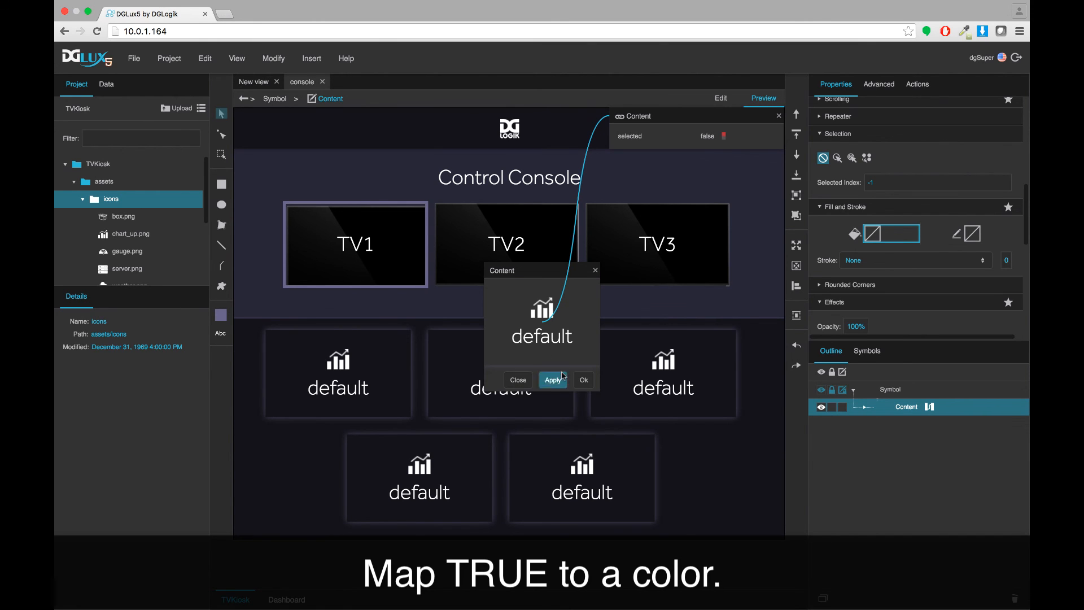
- Finish editing the Content symbol with its changes applied, close the property popup, and test the highlight on the first two Content tiles
{"action": "left_click", "coordinate": [584, 380]}
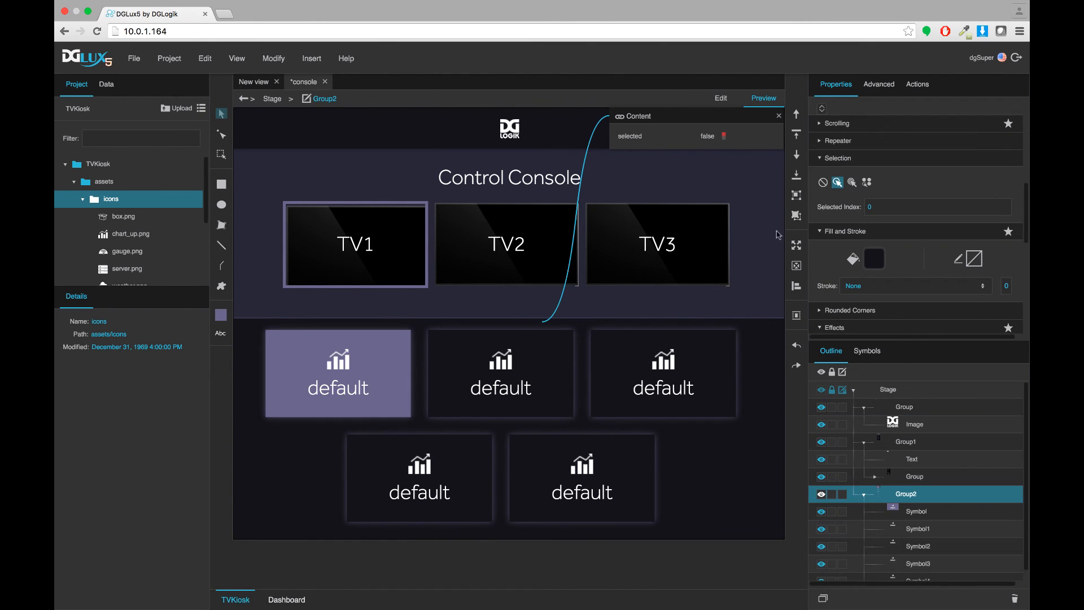
{"action": "left_click", "coordinate": [778, 116]}
{"action": "left_click", "coordinate": [497, 344]}
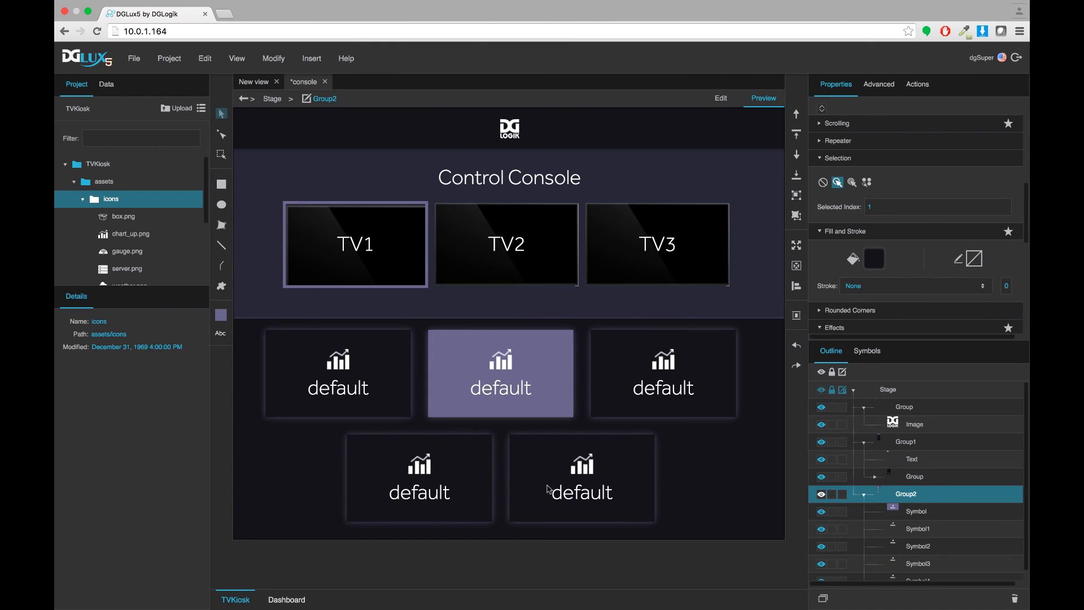
{"action": "left_click", "coordinate": [344, 406]}
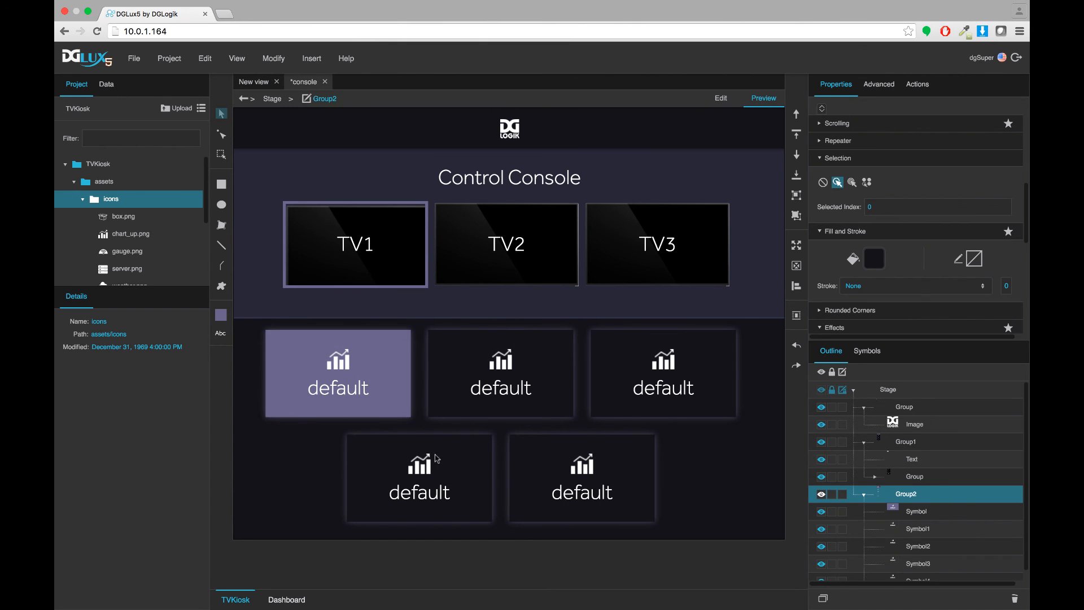
- Set the first Content symbol's label to weather and its img parameter to the weather.png icon
{"action": "left_click", "coordinate": [915, 511]}
{"action": "scroll", "coordinate": [909, 249], "scroll_direction": "down", "scroll_amount": 3}
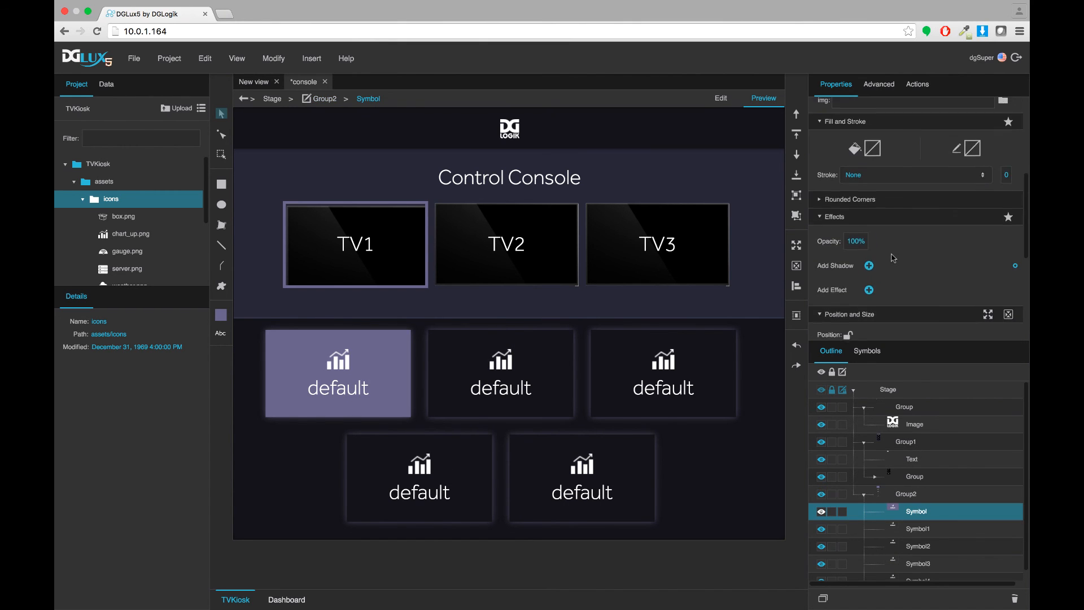
{"action": "scroll", "coordinate": [893, 257], "scroll_direction": "up", "scroll_amount": 3}
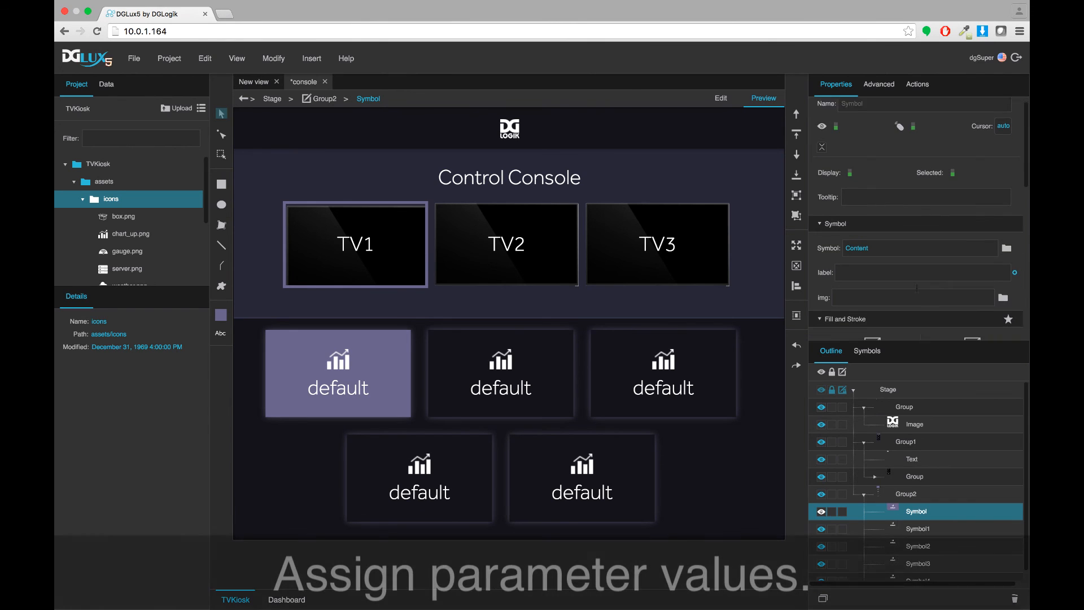
{"action": "scroll", "coordinate": [896, 283], "scroll_direction": "down", "scroll_amount": 3}
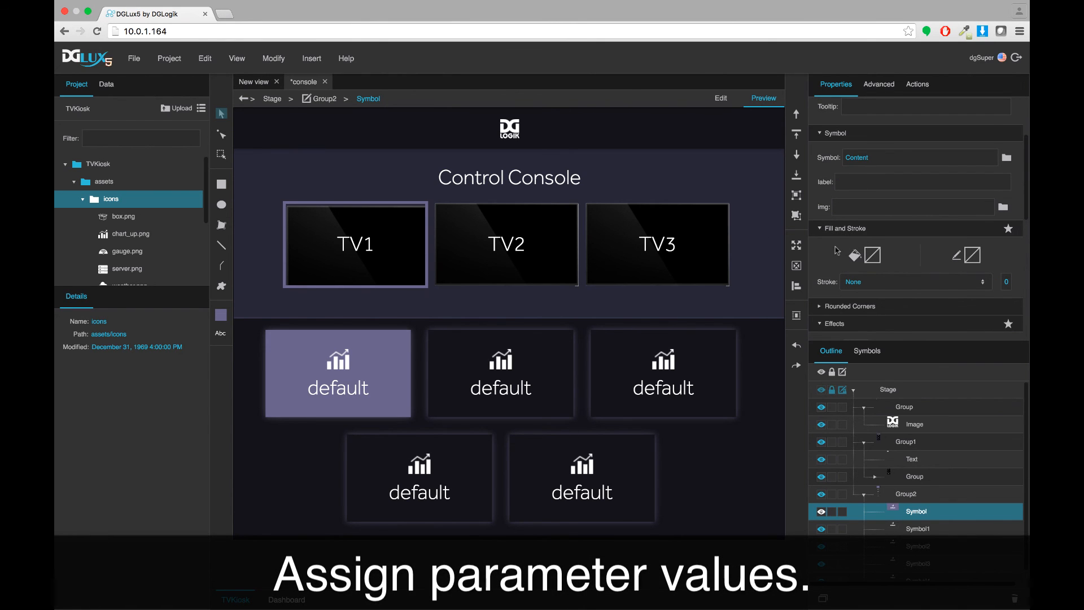
{"action": "type", "text": "er"}
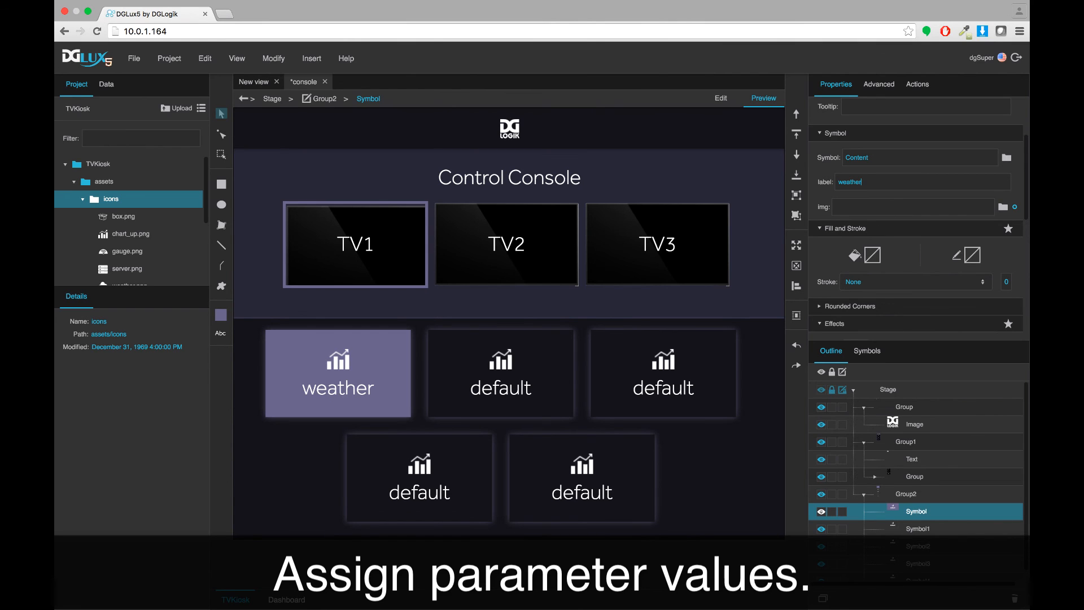
{"action": "scroll", "coordinate": [122, 247], "scroll_direction": "down", "scroll_amount": 1}
{"action": "left_click_drag", "start_coordinate": [128, 256], "coordinate": [933, 212]}
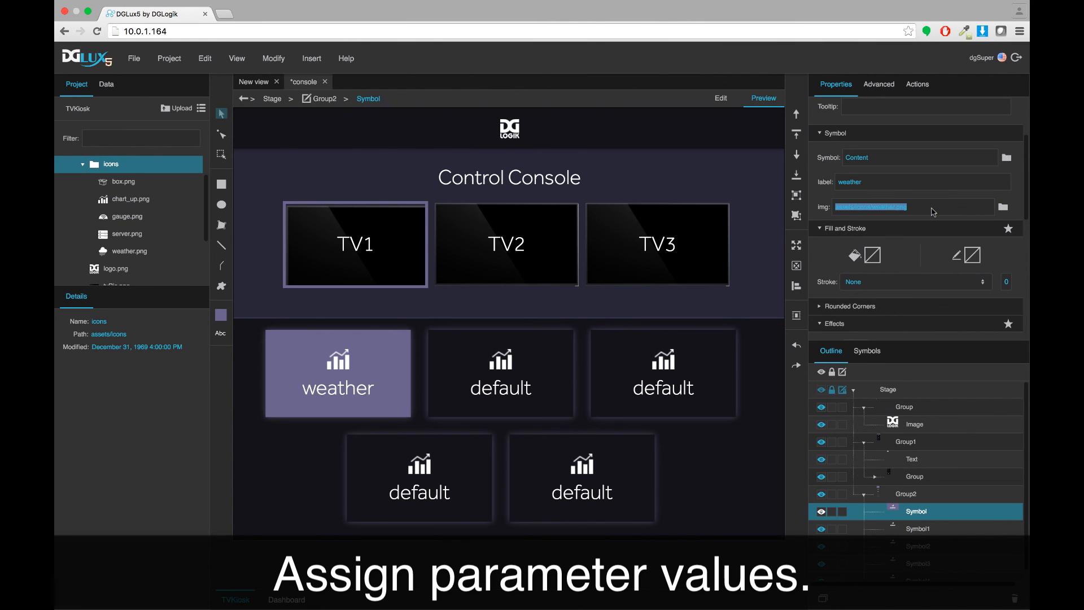
- Set the second Content symbol's label to data center and its img parameter to the server.png icon
{"action": "left_click", "coordinate": [935, 528]}
{"action": "left_click", "coordinate": [900, 179]}
{"action": "type", "text": "data center"}
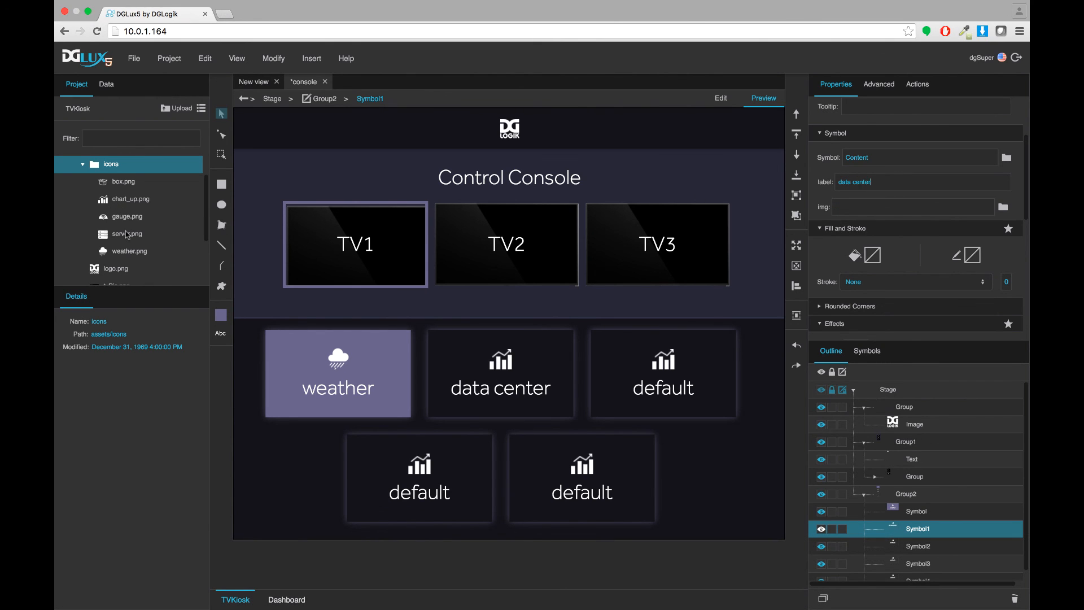
{"action": "left_click_drag", "start_coordinate": [127, 233], "coordinate": [867, 210]}
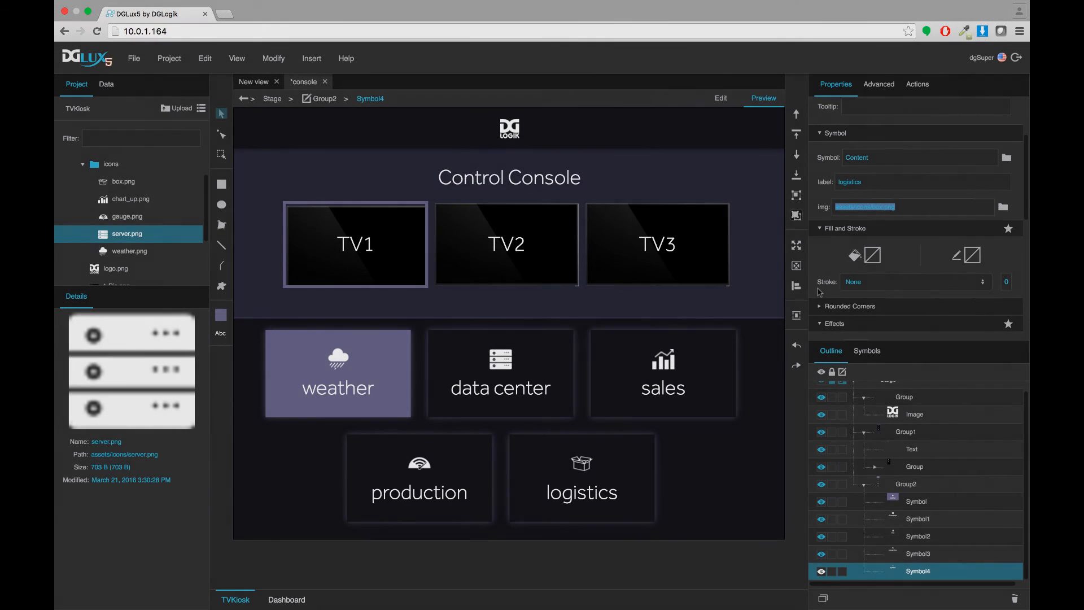
- Widen the stage area by narrowing the properties area, and save the console file
{"action": "left_click_drag", "start_coordinate": [793, 275], "coordinate": [903, 277]}
{"action": "left_click", "coordinate": [134, 59]}
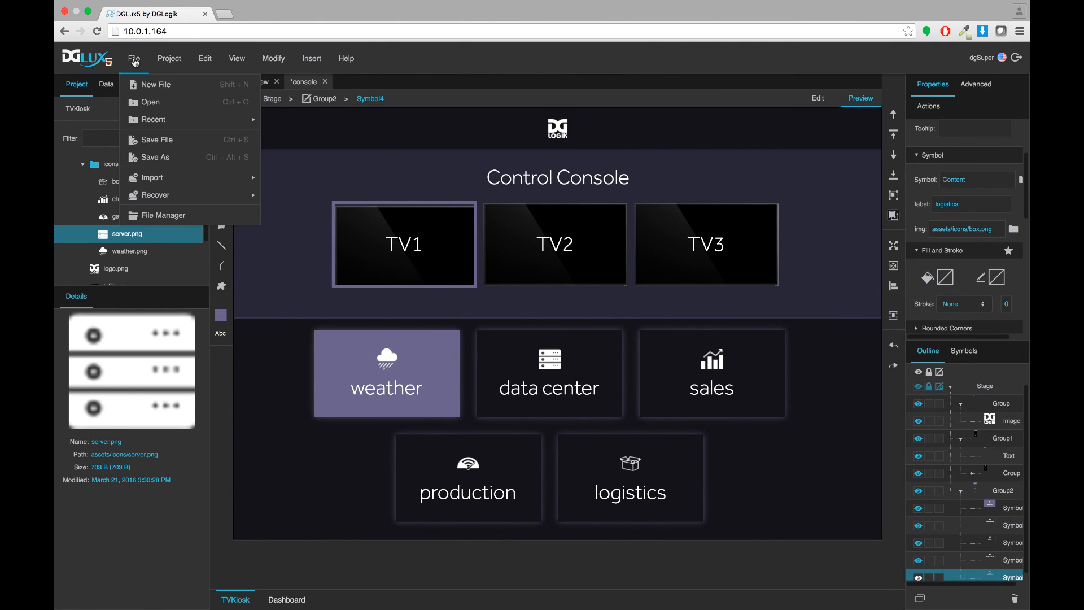
{"action": "left_click", "coordinate": [175, 146]}
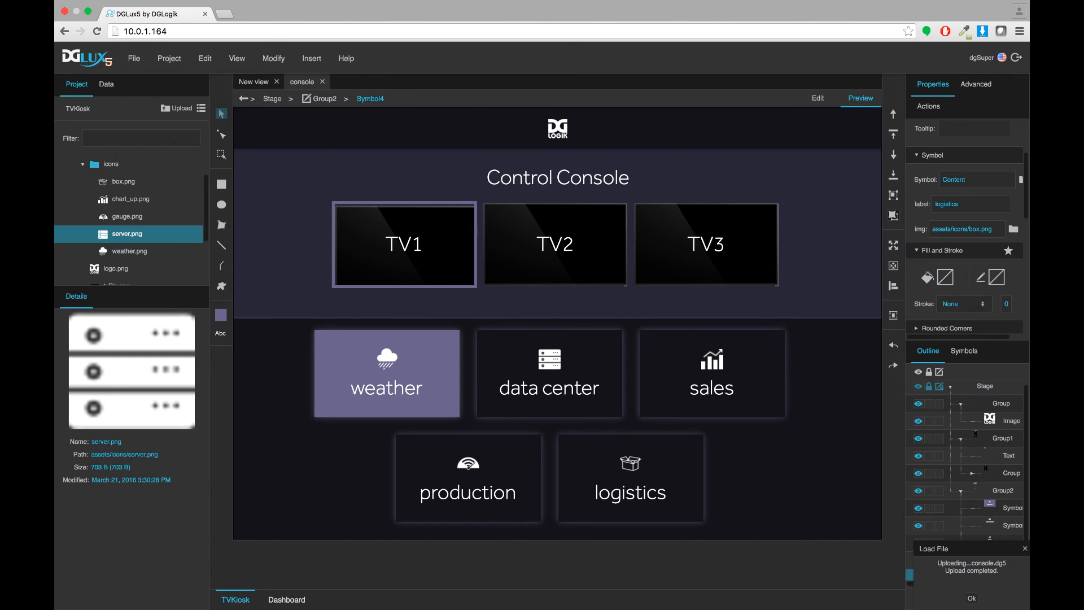
- Open the console page in the viewer and test selecting TV1 with data center, TV2 with weather, and TV3 with sales
{"action": "left_click", "coordinate": [865, 100]}
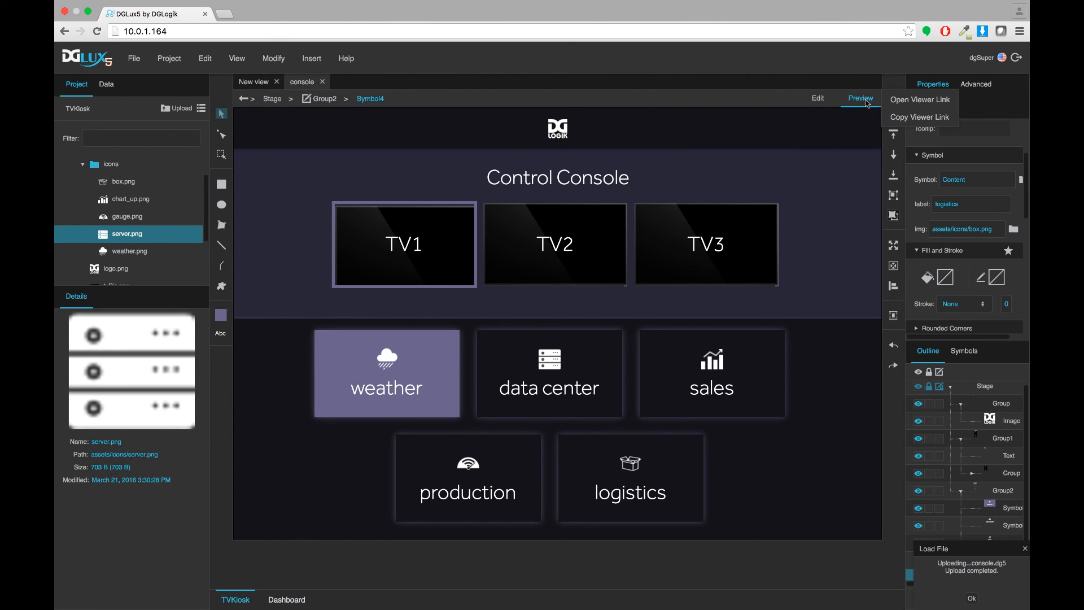
{"action": "left_click", "coordinate": [900, 101]}
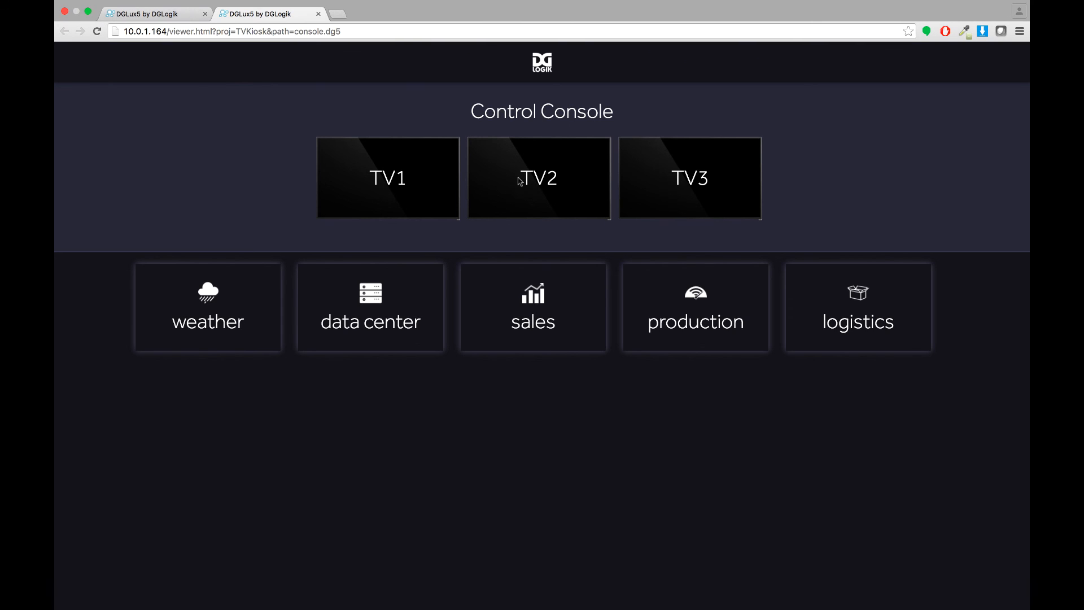
{"action": "left_click", "coordinate": [424, 174]}
{"action": "left_click", "coordinate": [364, 317]}
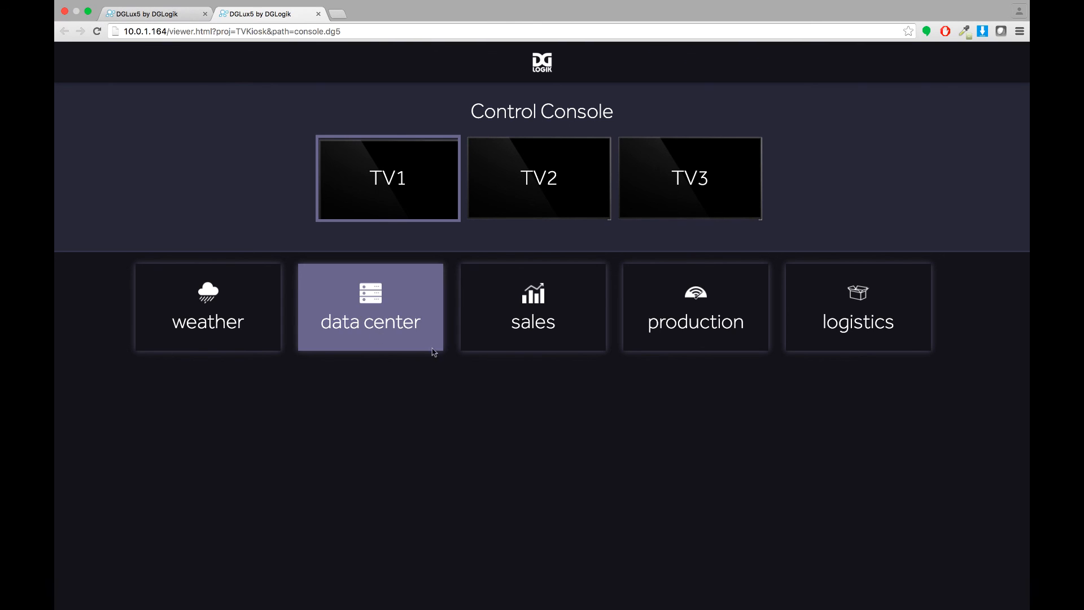
{"action": "left_click", "coordinate": [557, 178]}
{"action": "left_click", "coordinate": [244, 326]}
{"action": "left_click", "coordinate": [644, 212]}
{"action": "left_click", "coordinate": [545, 302]}
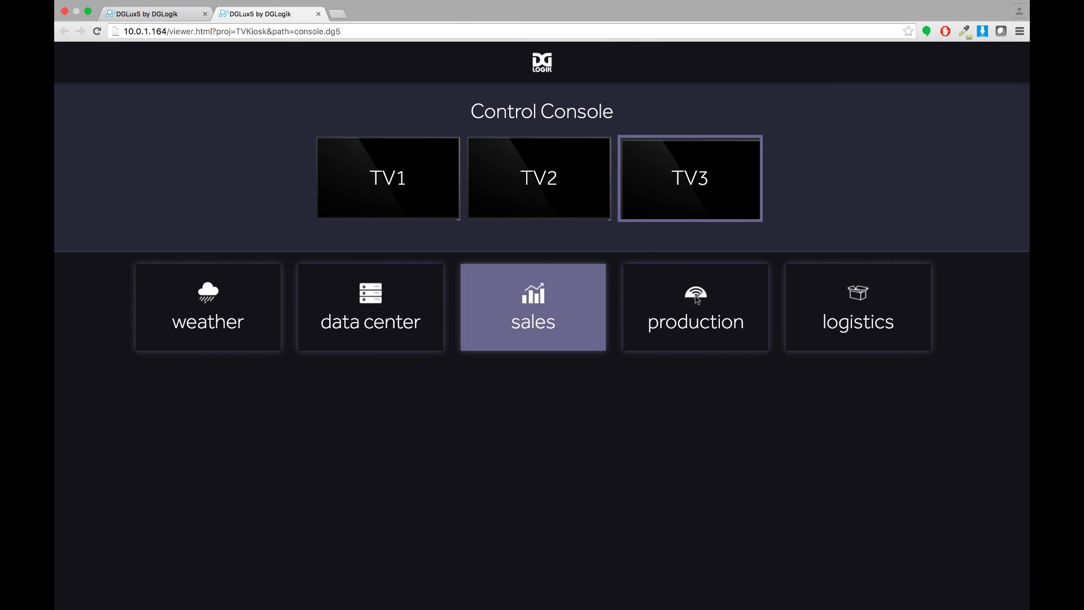
- Test the production and logistics tiles and further TV and content selections in the viewer, and return to the editor
{"action": "left_click", "coordinate": [697, 299]}
{"action": "left_click", "coordinate": [819, 338]}
{"action": "left_click", "coordinate": [527, 210]}
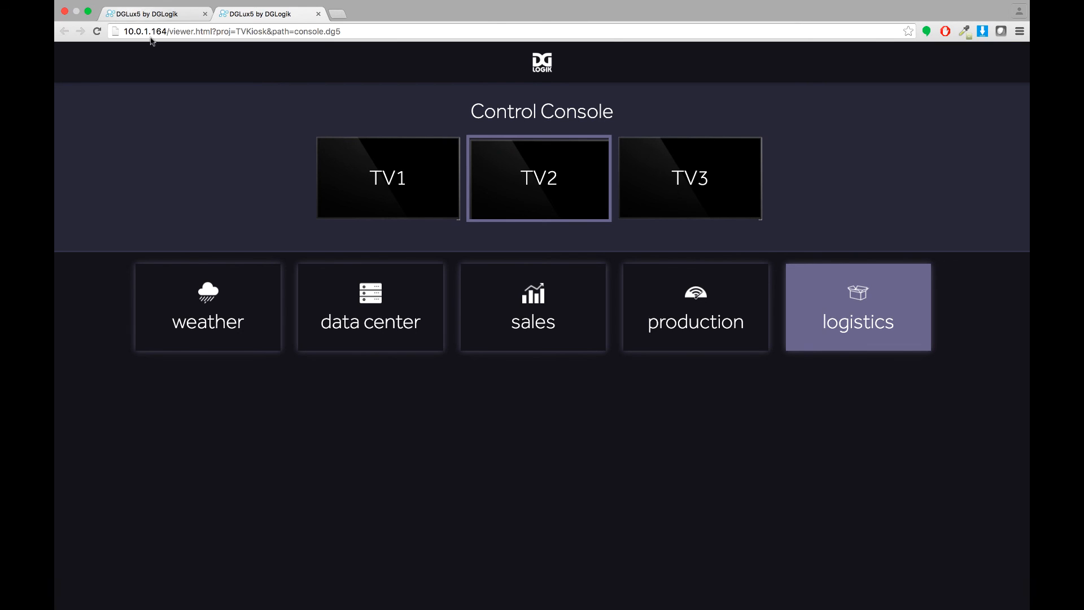
{"action": "left_click", "coordinate": [494, 292]}
{"action": "left_click", "coordinate": [393, 193]}
{"action": "left_click", "coordinate": [364, 313]}
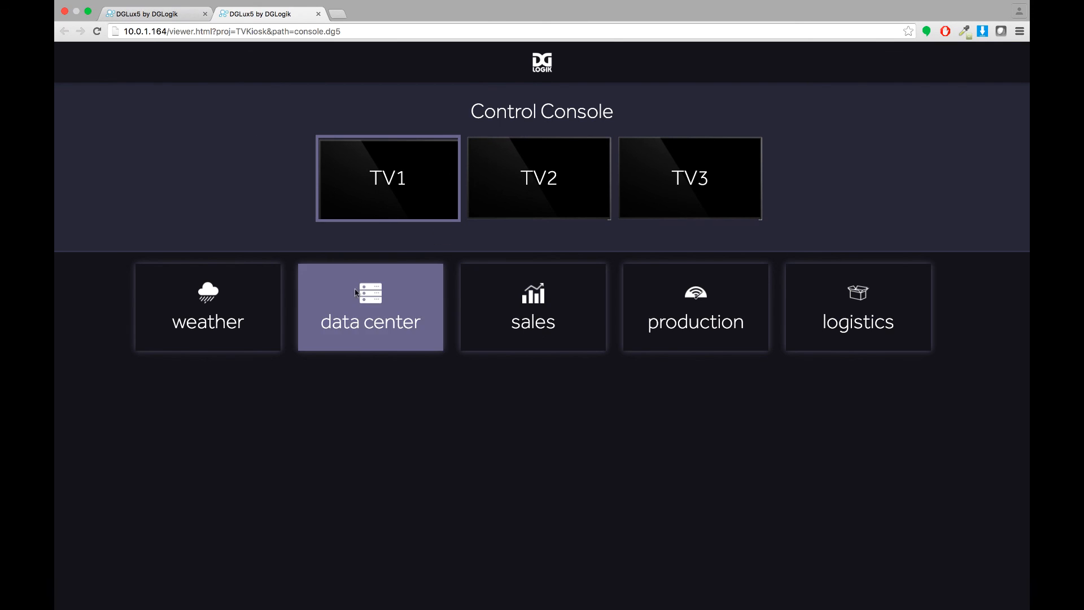
{"action": "left_click", "coordinate": [242, 312]}
{"action": "left_click", "coordinate": [544, 332]}
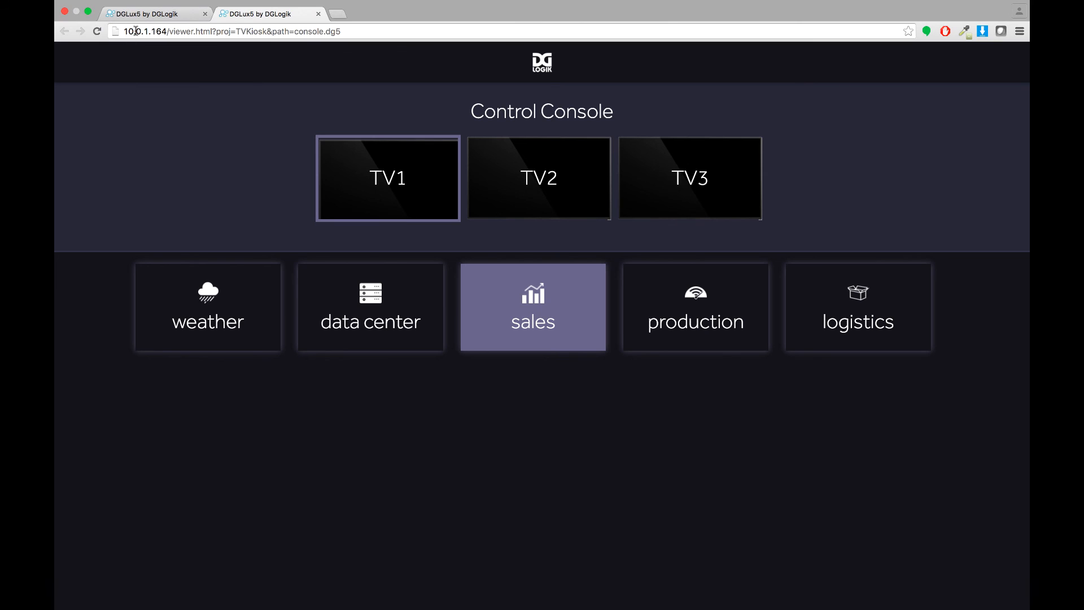
{"action": "left_click", "coordinate": [144, 15]}
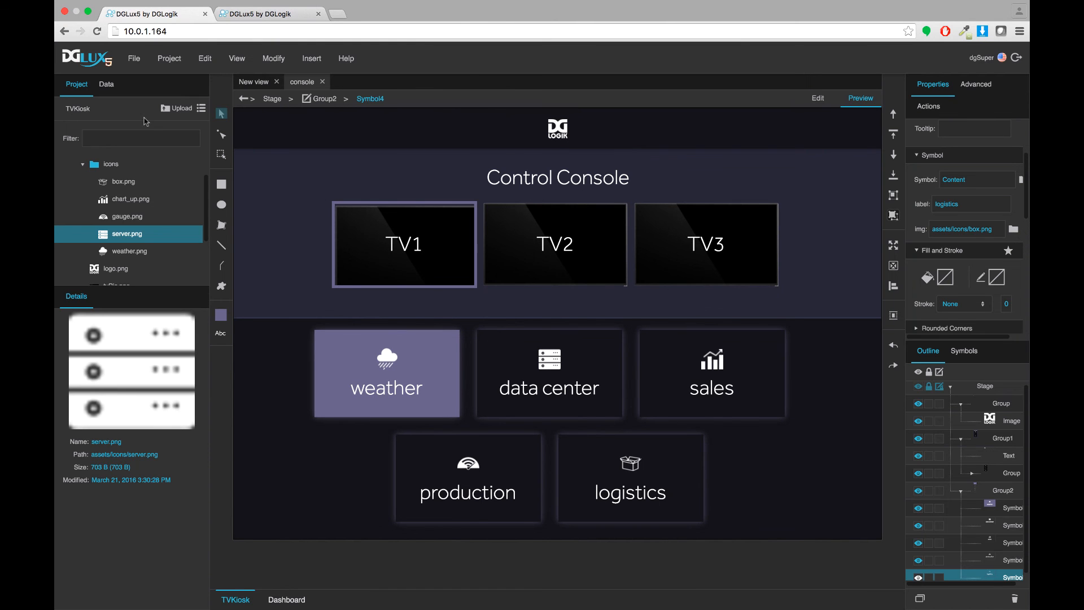